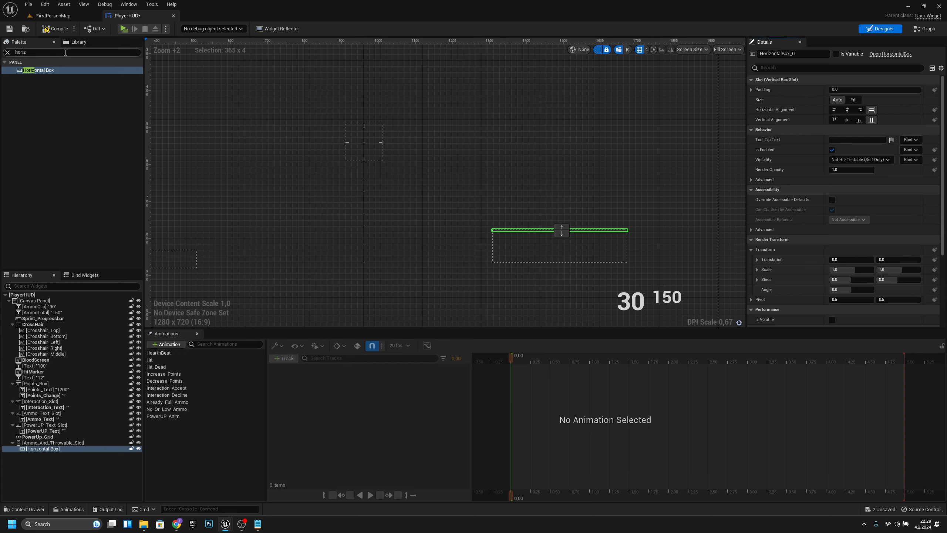
Step: Find the Size Box widget and add one inside the Horizontal Box under Ammo_And_Throwable_Slot
left_click_drag(65, 52, 17, 52)
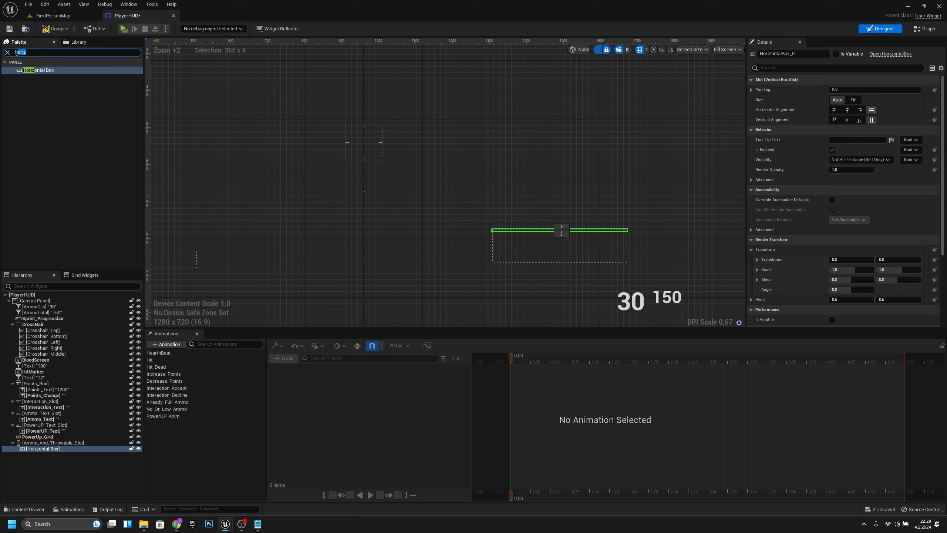
type("is")
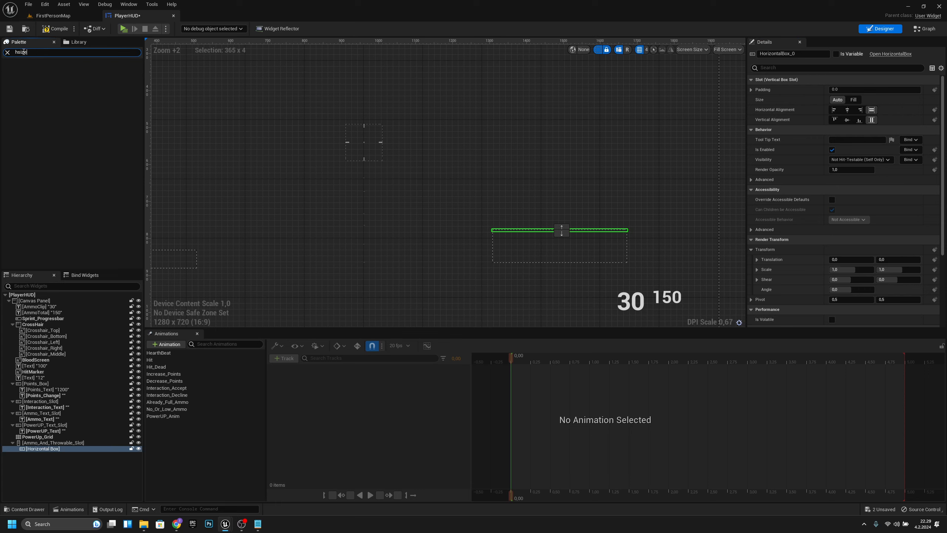
key("BackSpace")
left_click_drag(32, 70, 49, 450)
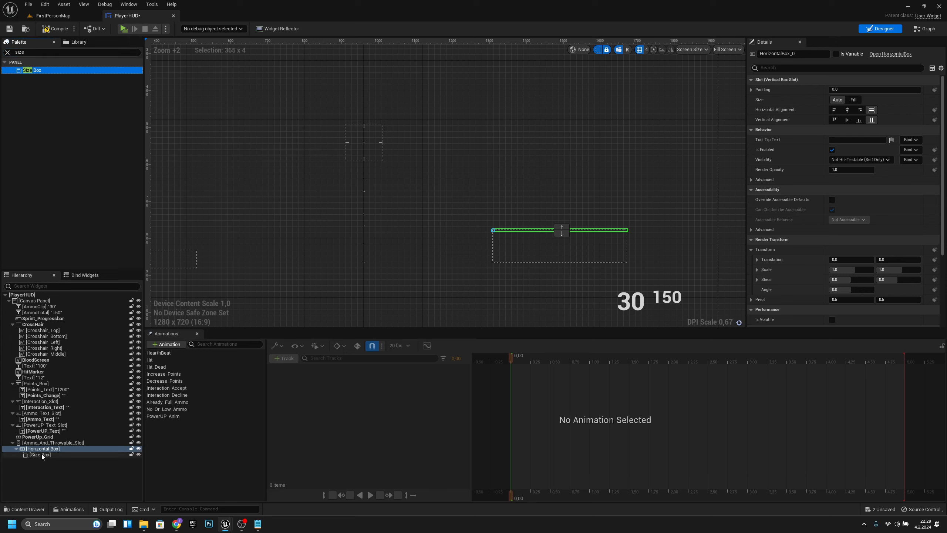
Step: Enable the new size box's width and height overrides and set both to 55
left_click(41, 454)
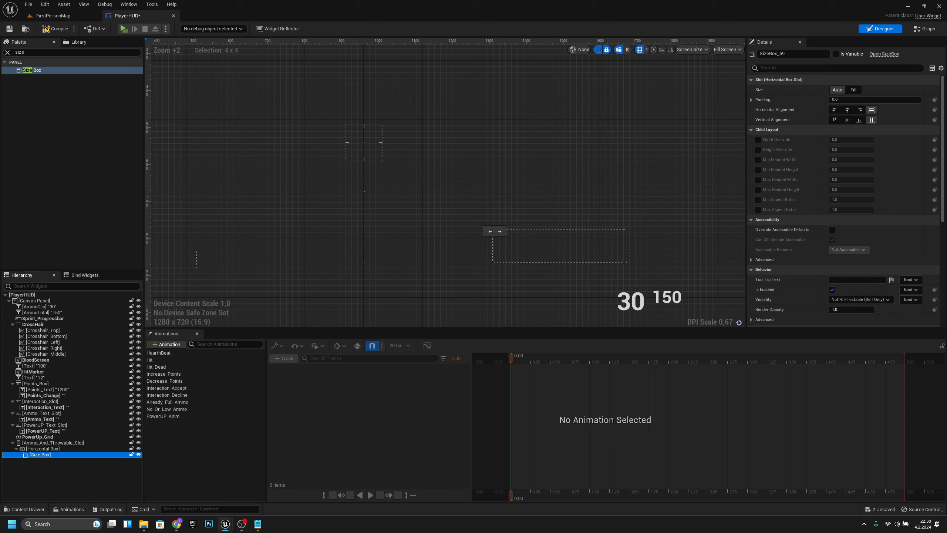
left_click(757, 140)
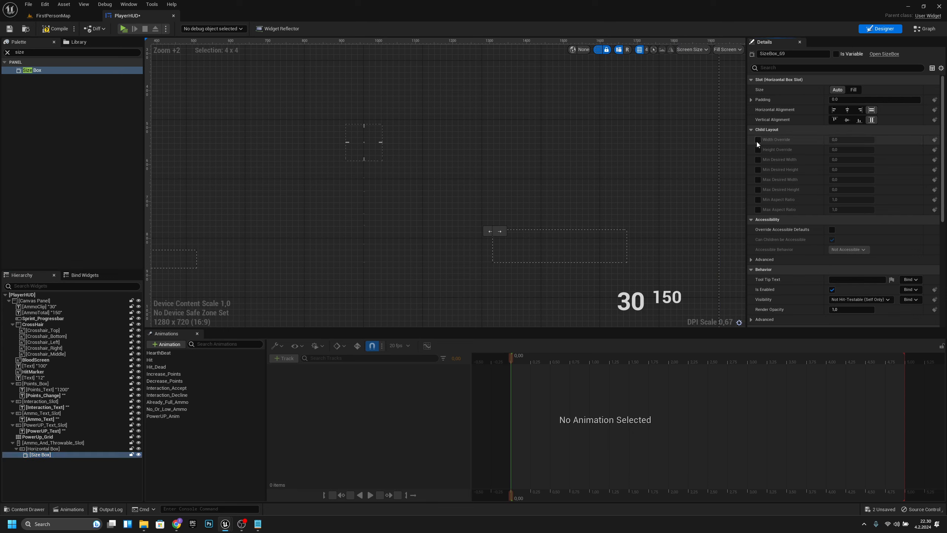
left_click(757, 150)
left_click(842, 141)
type("55")
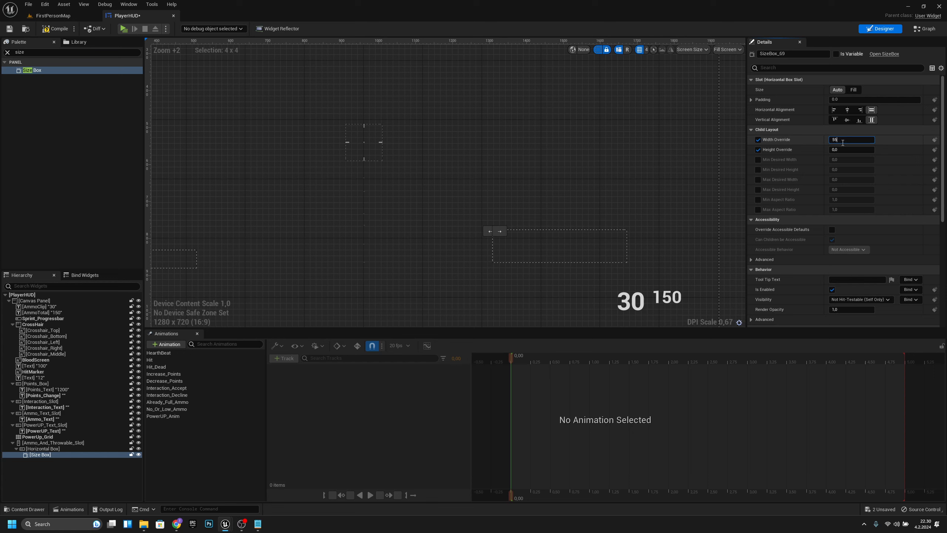
left_click(842, 149)
type("55")
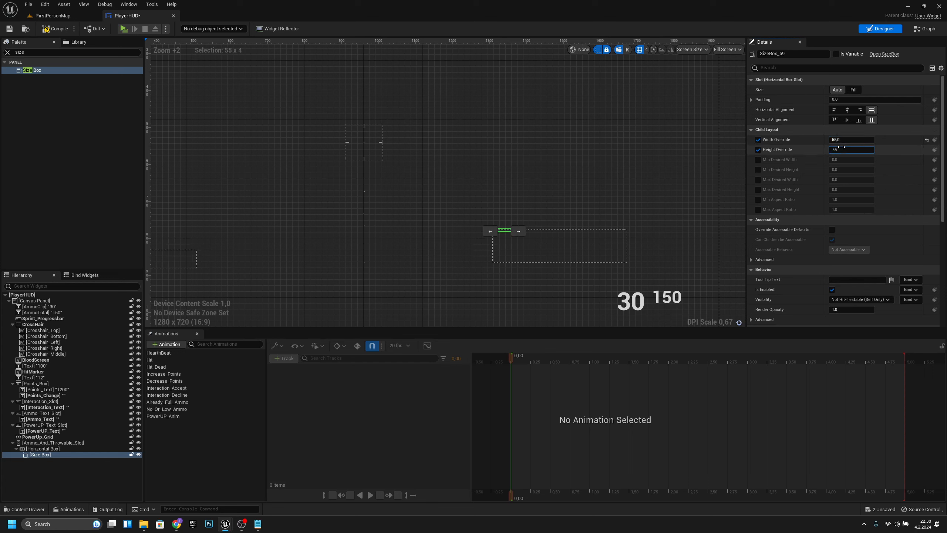
key("Return")
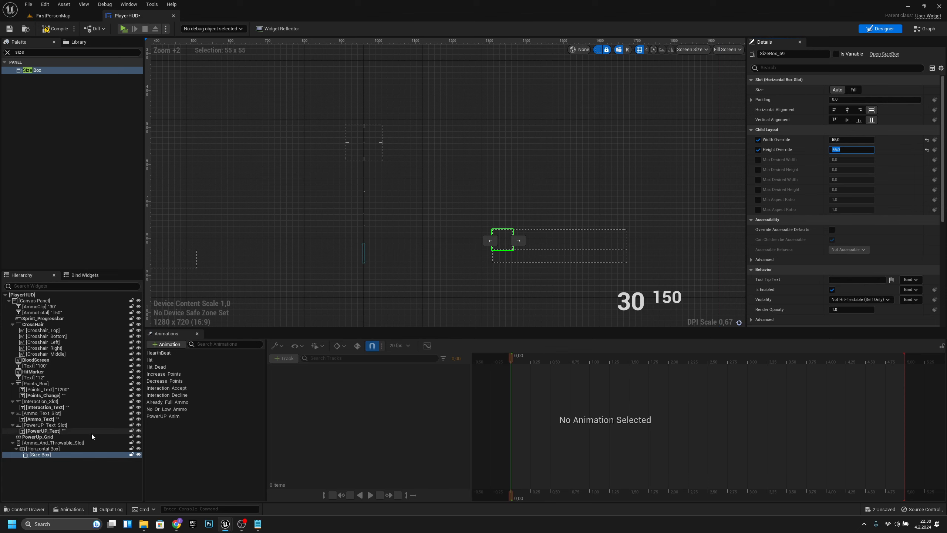
Step: Rename the size box to Upgrade_LVL_Slot and set its right padding to 30
scroll(515, 246, "up", 2)
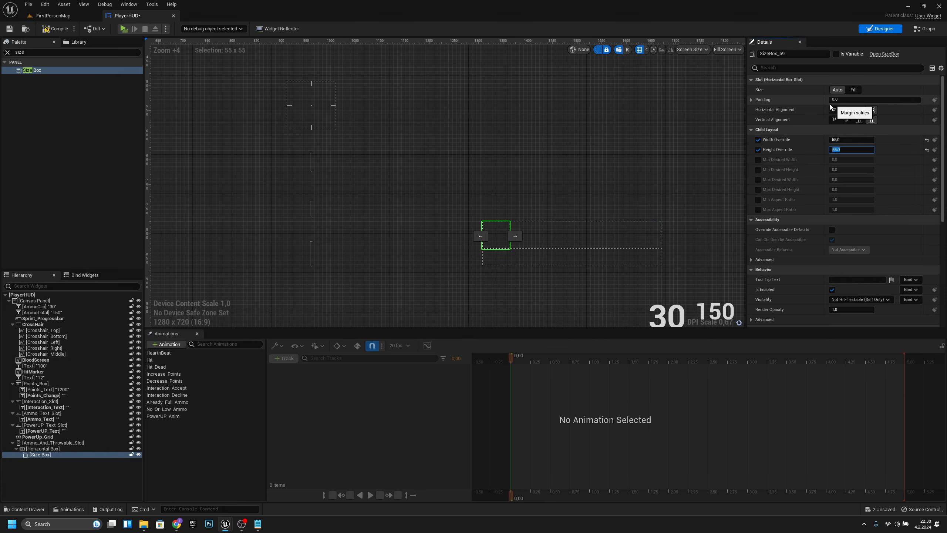
left_click_drag(797, 55, 739, 57)
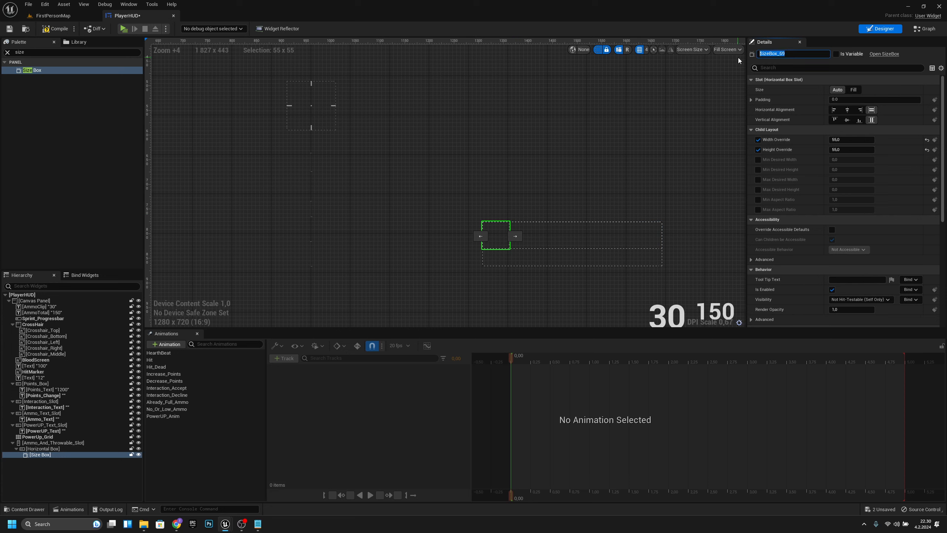
type("Upgrade_LVL_Slot")
key("Return")
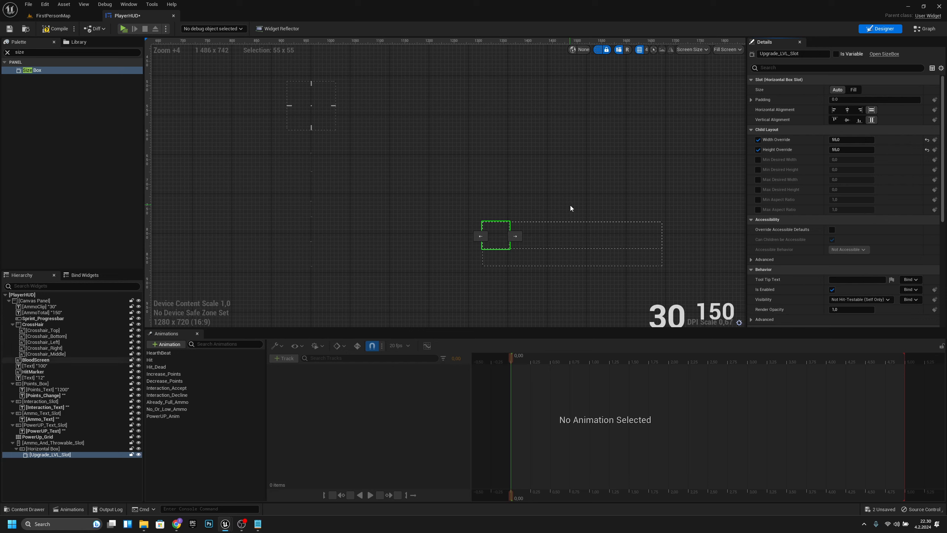
left_click(750, 100)
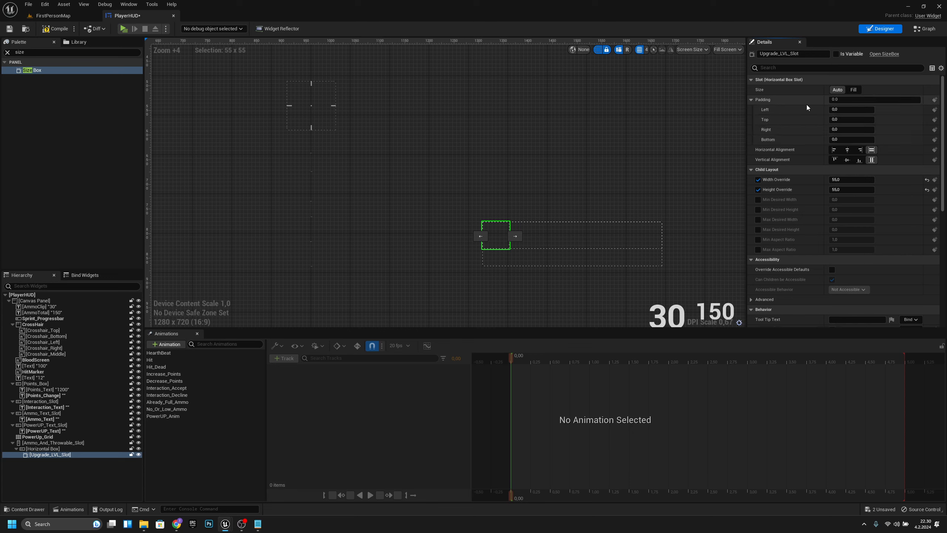
left_click(851, 131)
type("30")
key("Return")
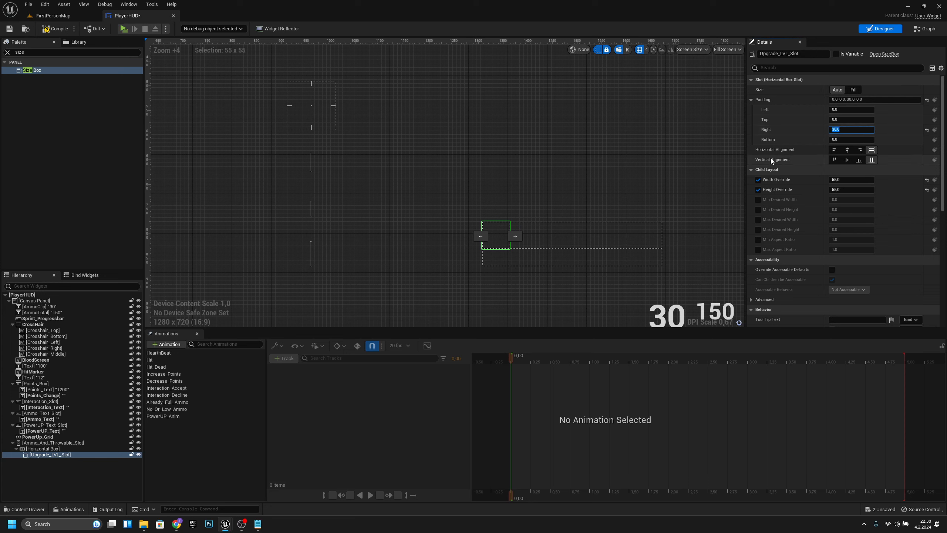
Step: Duplicate Upgrade_LVL_Slot within the Horizontal Box and rename the copy to Ammo_Clip_Slot
right_click(68, 455)
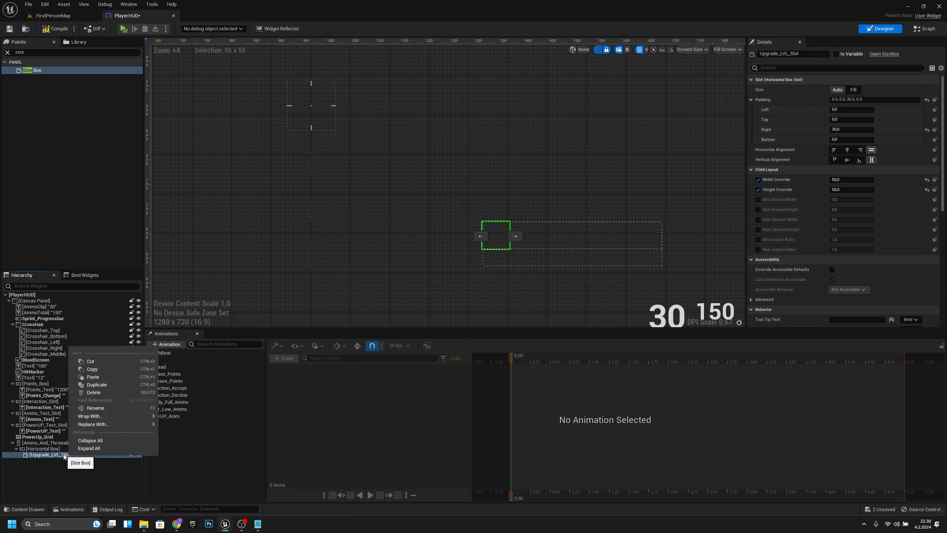
left_click(95, 385)
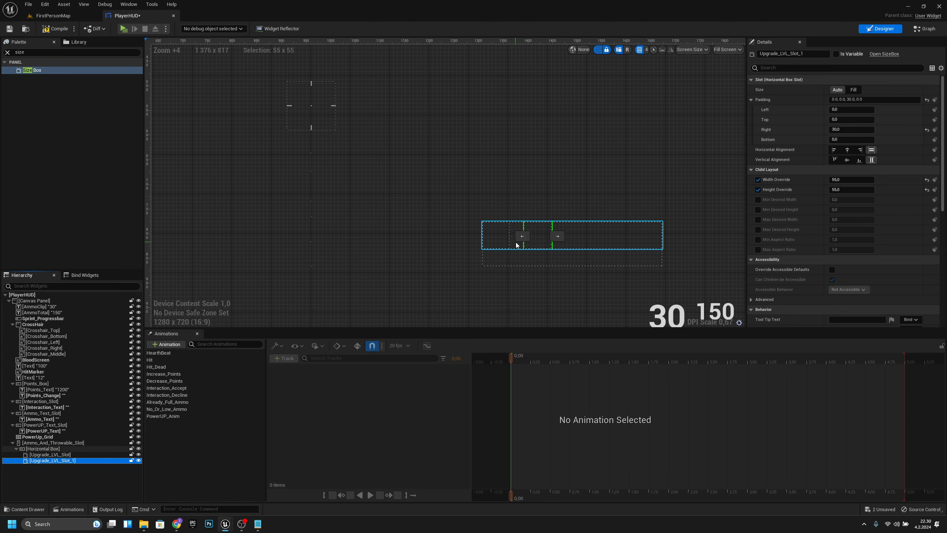
scroll(532, 237, "up", 3)
scroll(532, 237, "up", 1)
right_click_drag(551, 247, 512, 250)
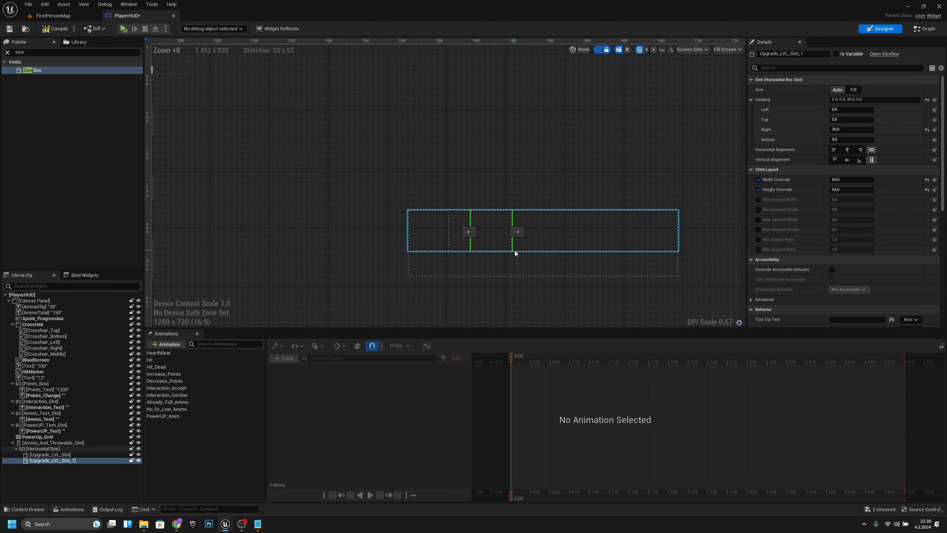
left_click(68, 461)
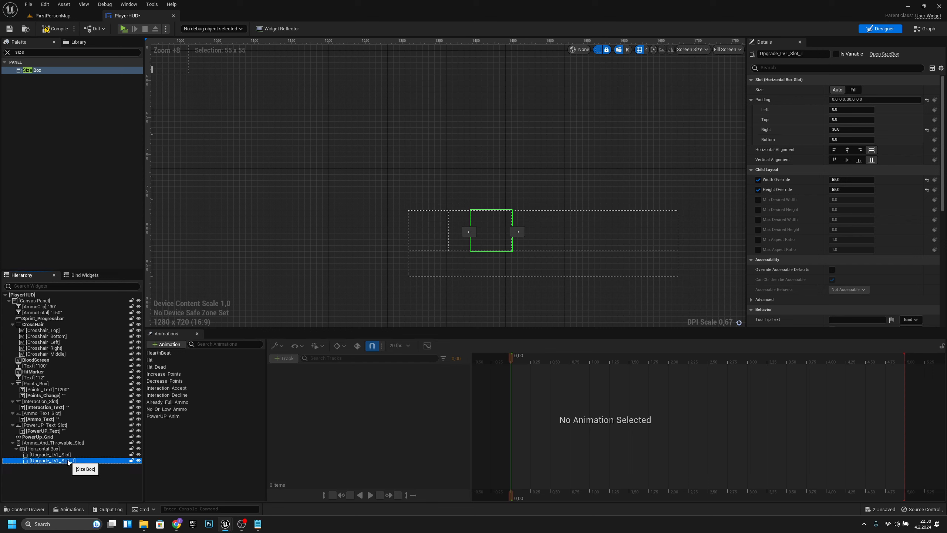
left_click(68, 461)
type("Ammo_Clip")
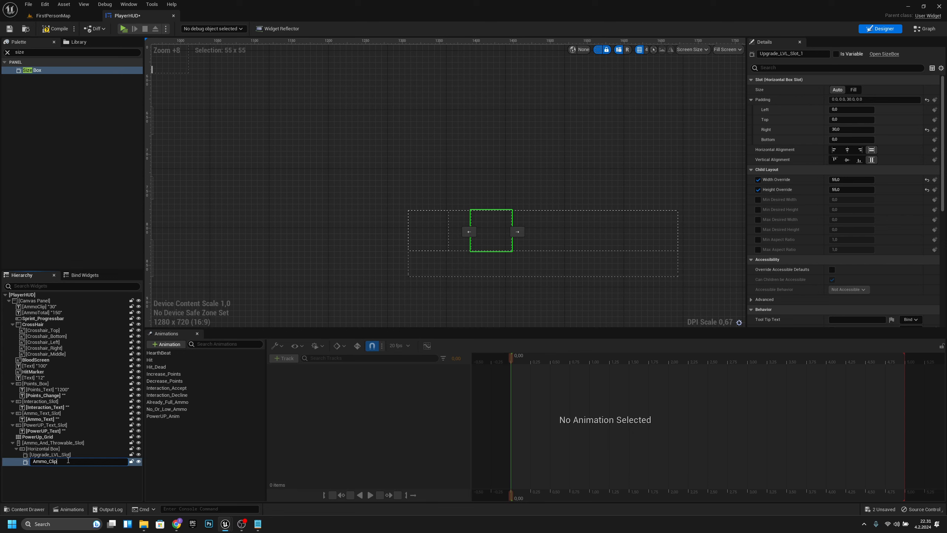
type("_Slot")
key("Return")
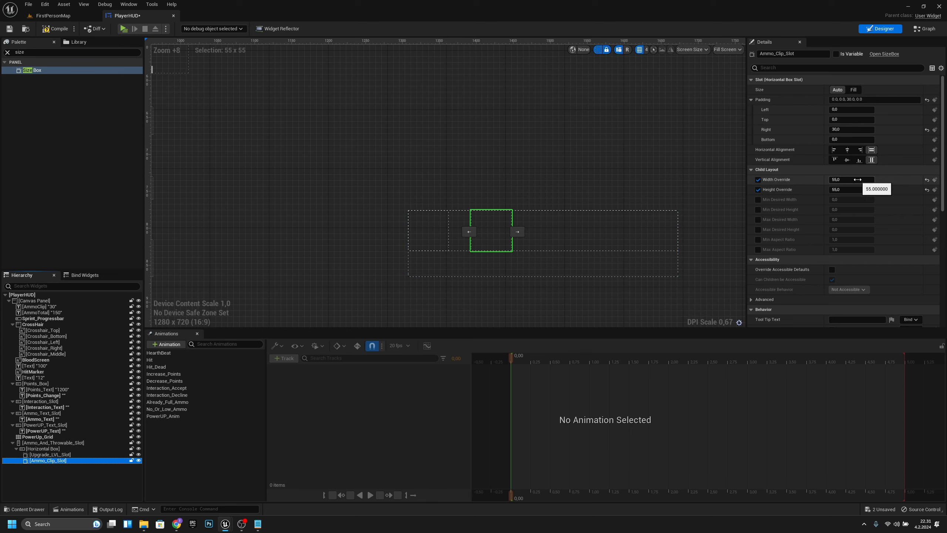
Step: Set Ammo_Clip_Slot's width override to 70 and its right padding to 0
left_click(858, 180)
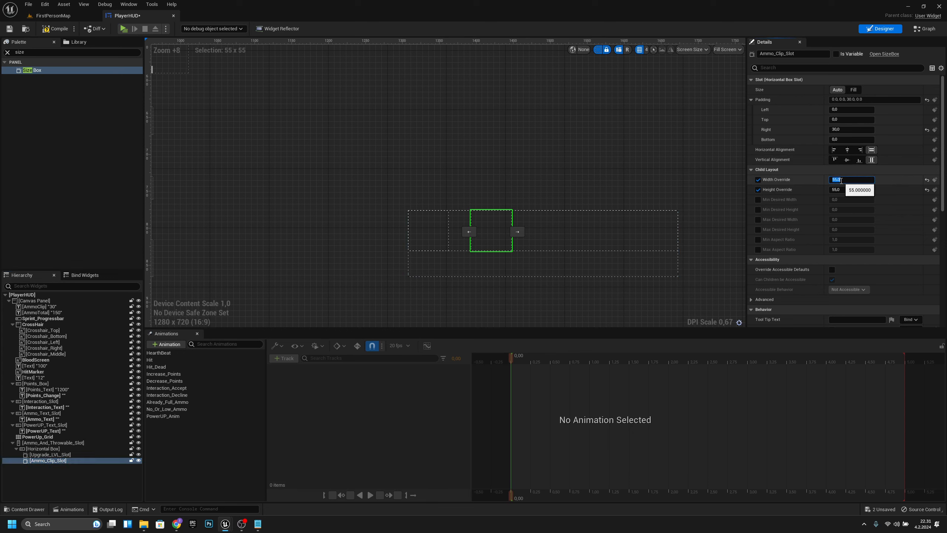
type("70")
key("Return")
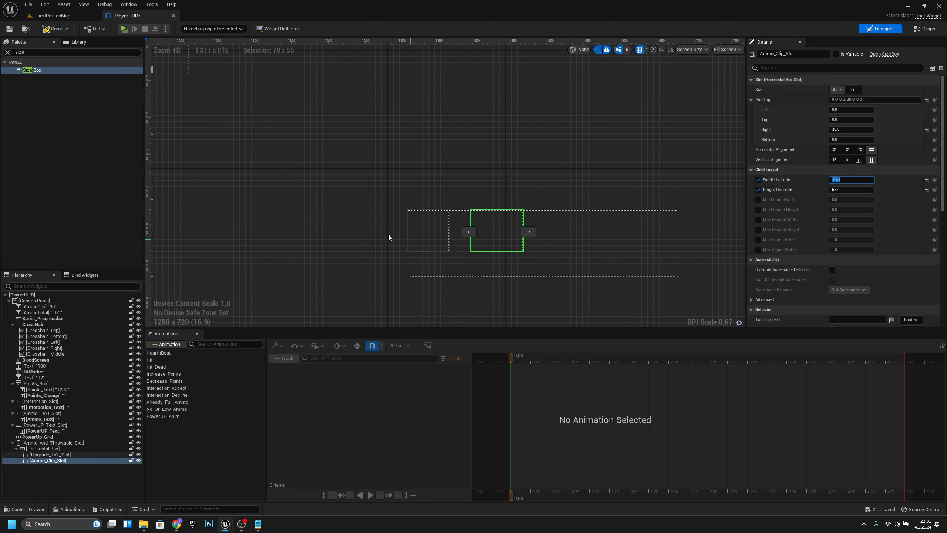
left_click(844, 129)
type("0")
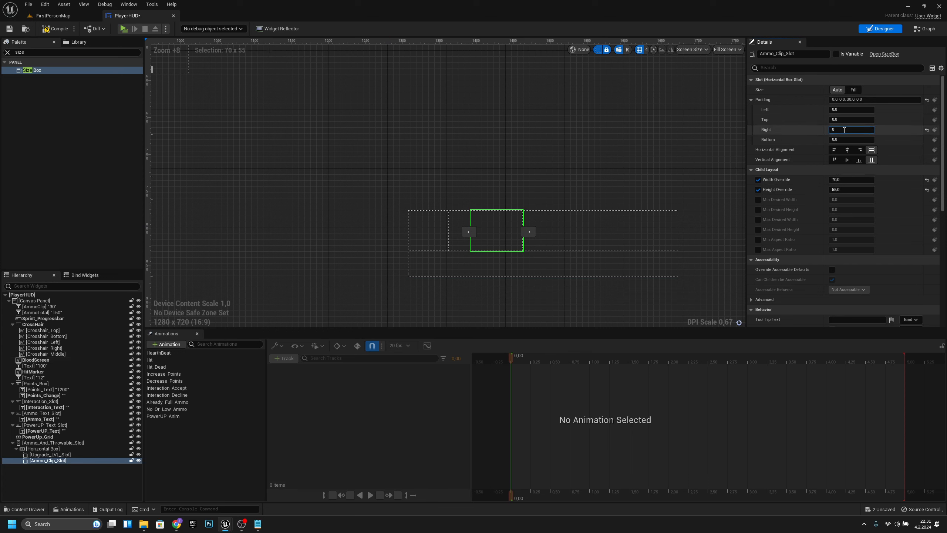
key("Return")
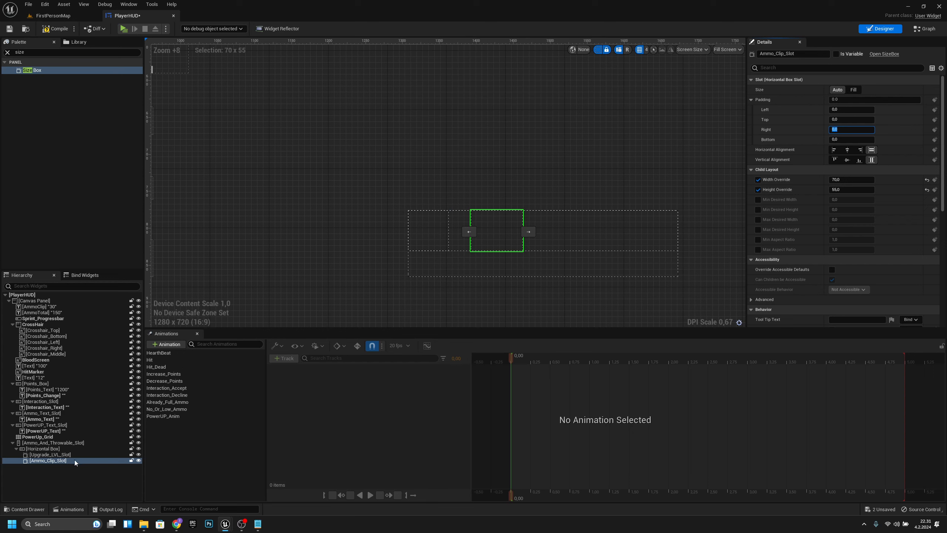
Step: Duplicate Ammo_Clip_Slot within the Horizontal Box and rename the copy to Ammo_Total_Slot
right_click(60, 461)
left_click(94, 390)
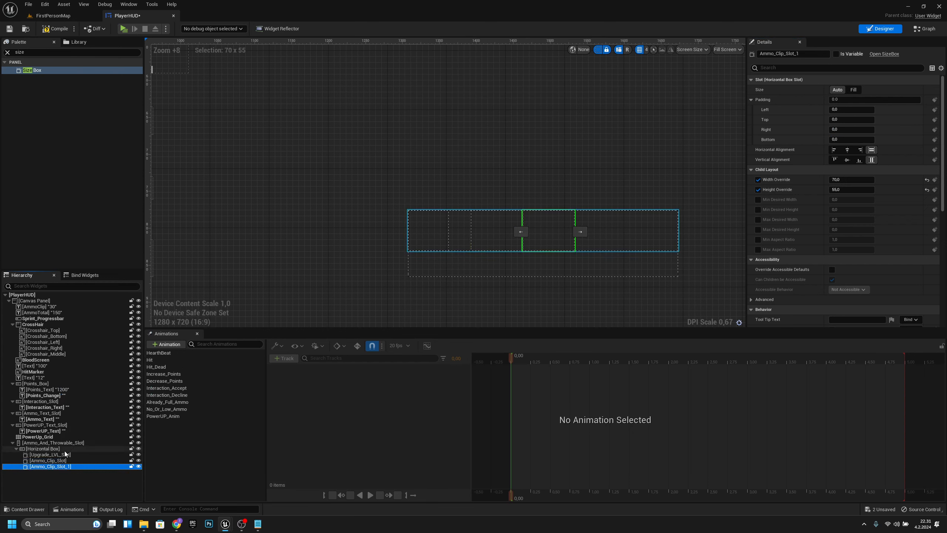
left_click(67, 467)
left_click_drag(72, 468, 51, 471)
type("Total")
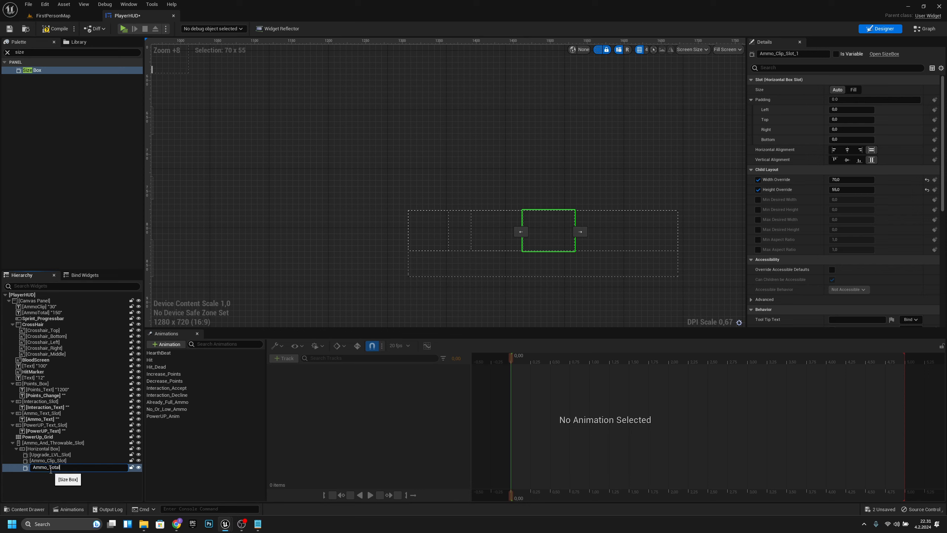
type("_Slot")
key("Return")
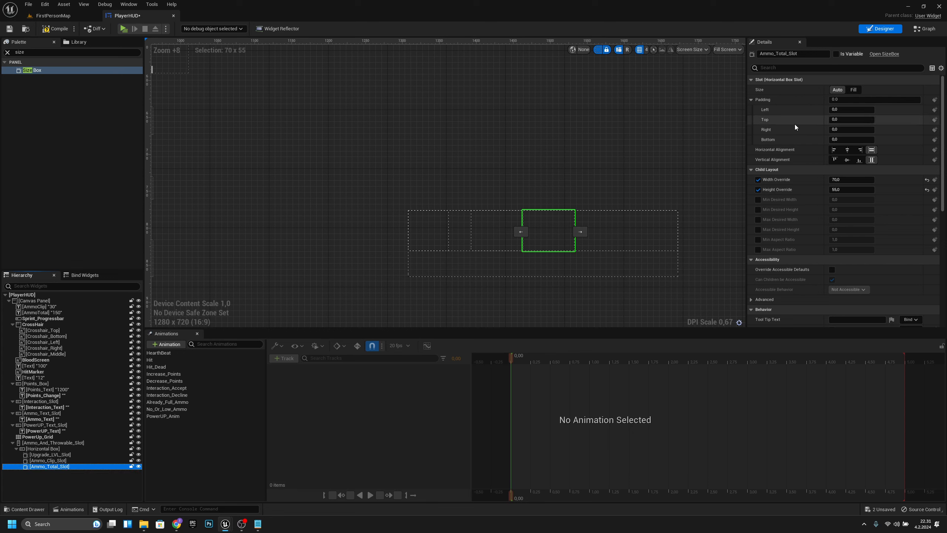
Step: Set the right padding of Ammo_Total_Slot to 30
left_click(833, 130)
type("3")
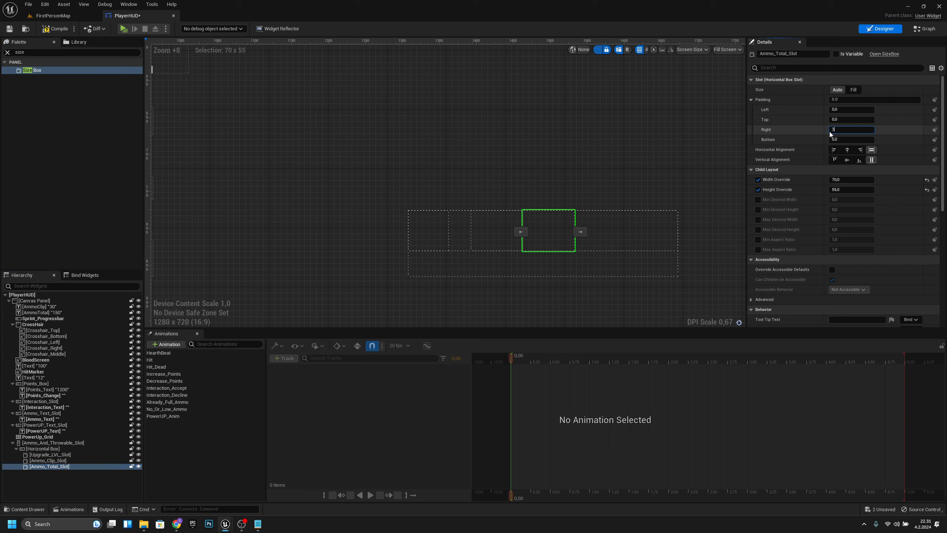
type("0")
key("Return")
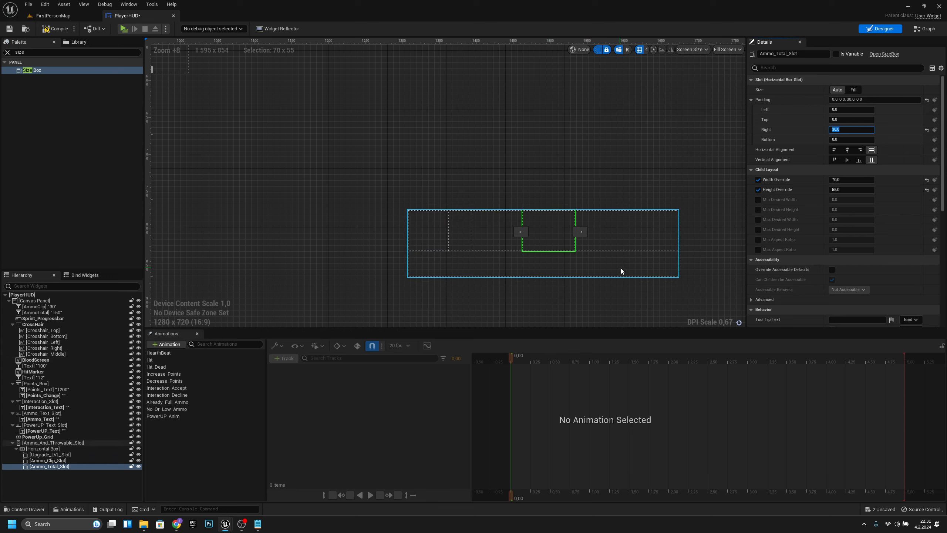
Step: Duplicate Ammo_Total_Slot within the Horizontal Box and rename the copy to Special_Slot
right_click(65, 466)
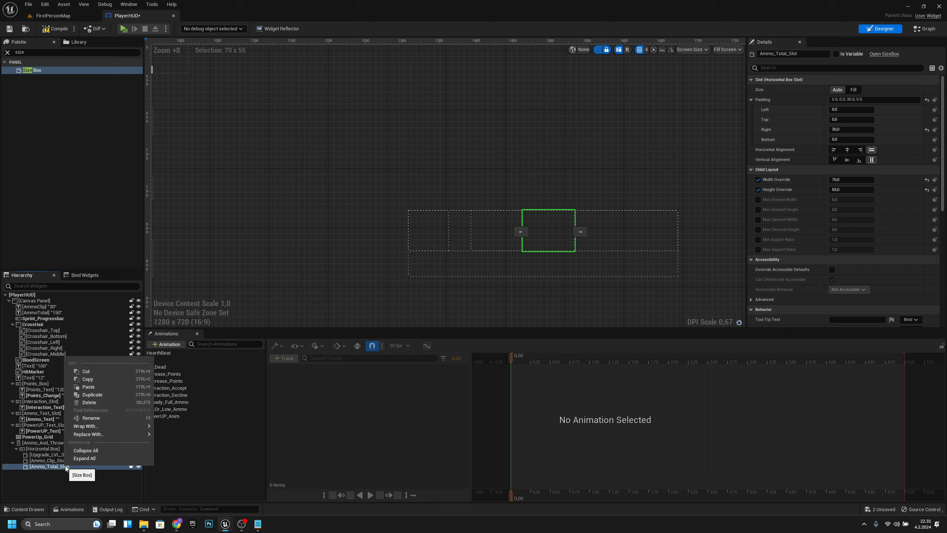
left_click(99, 396)
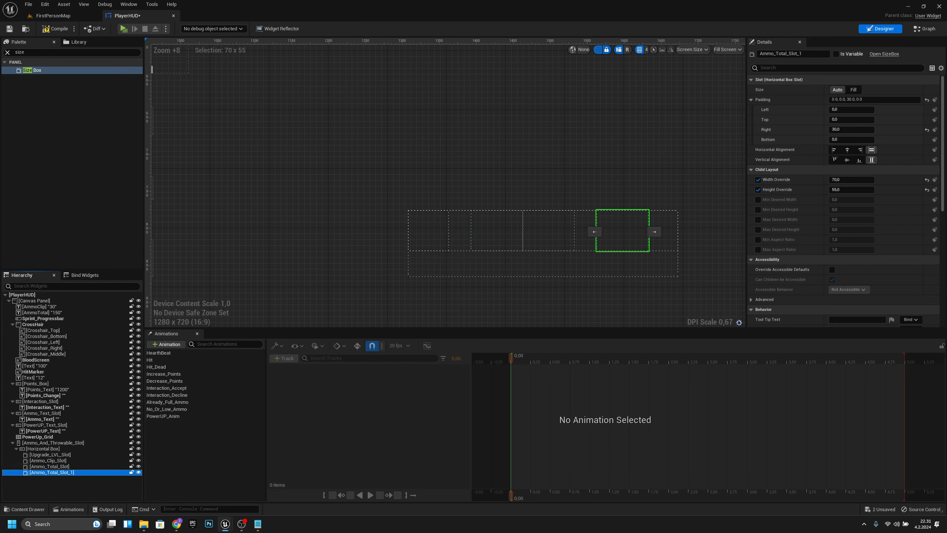
double_click(72, 473)
type("Special_Slot")
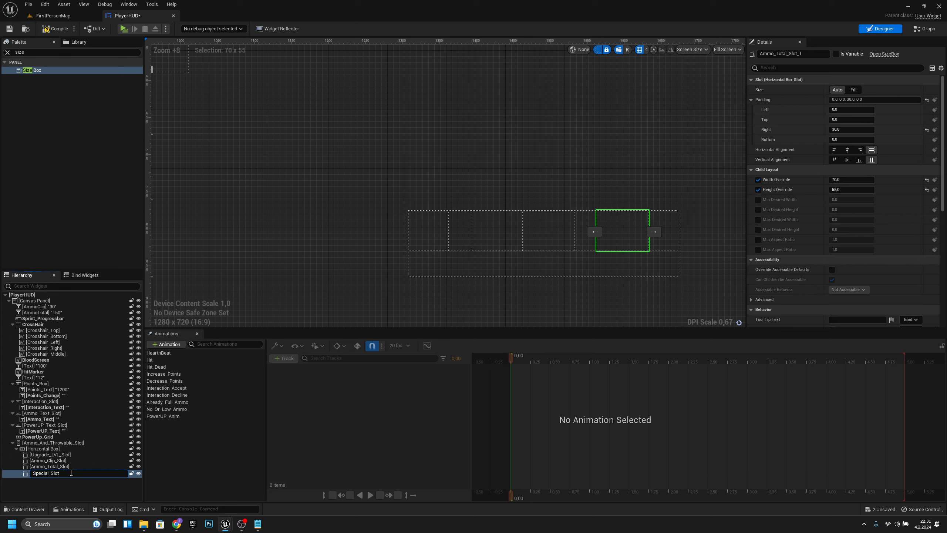
key("Return")
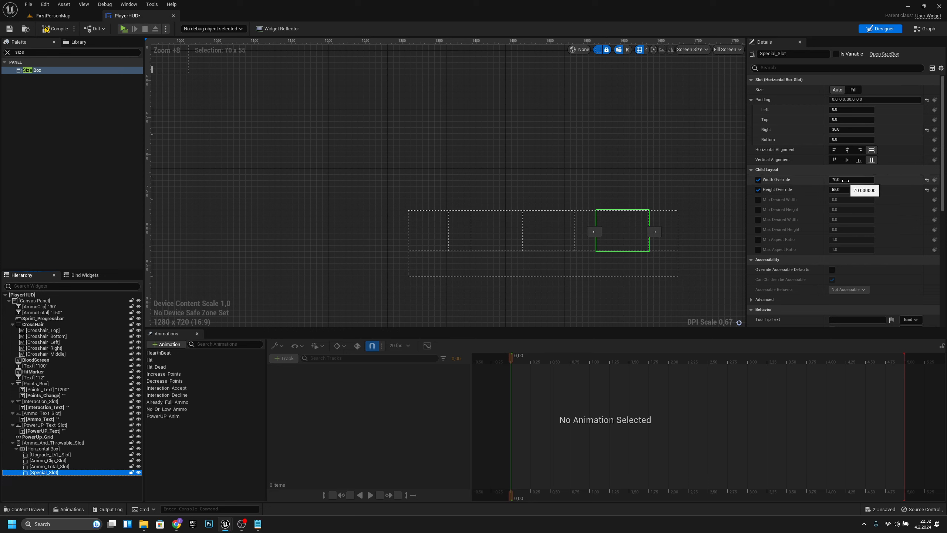
Step: Set the width override of Special_Slot to 55
left_click(846, 180)
type("55")
key("Return")
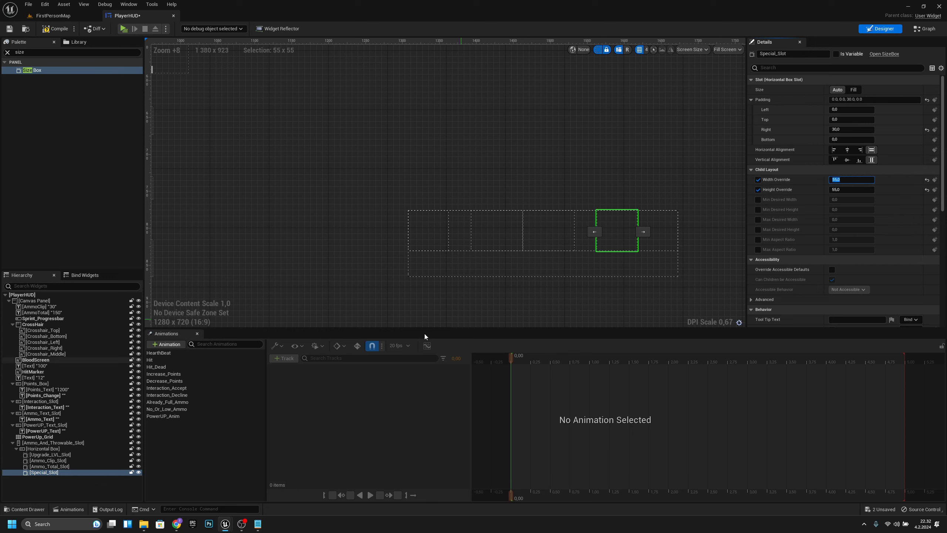
Step: Duplicate Special_Slot within the Horizontal Box and set the original Special_Slot's right padding to 0
right_click(56, 473)
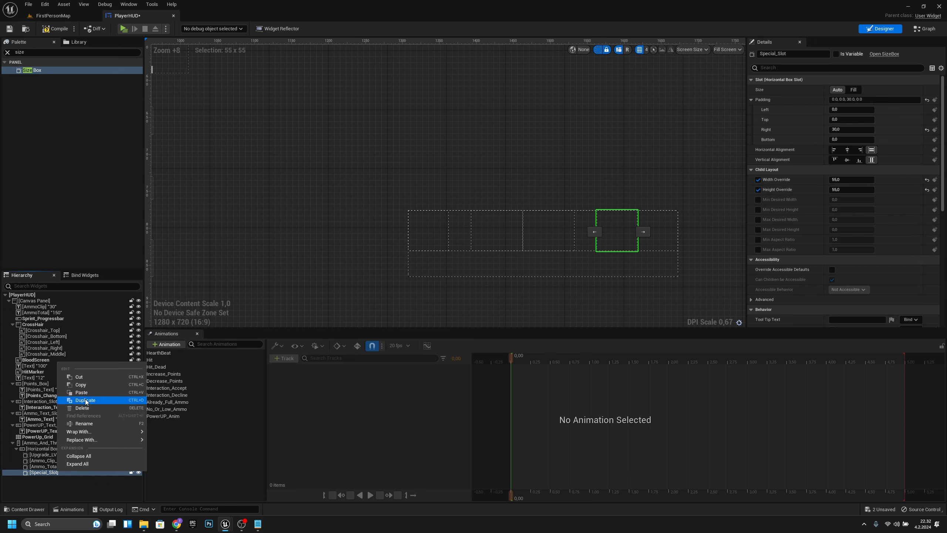
left_click(86, 401)
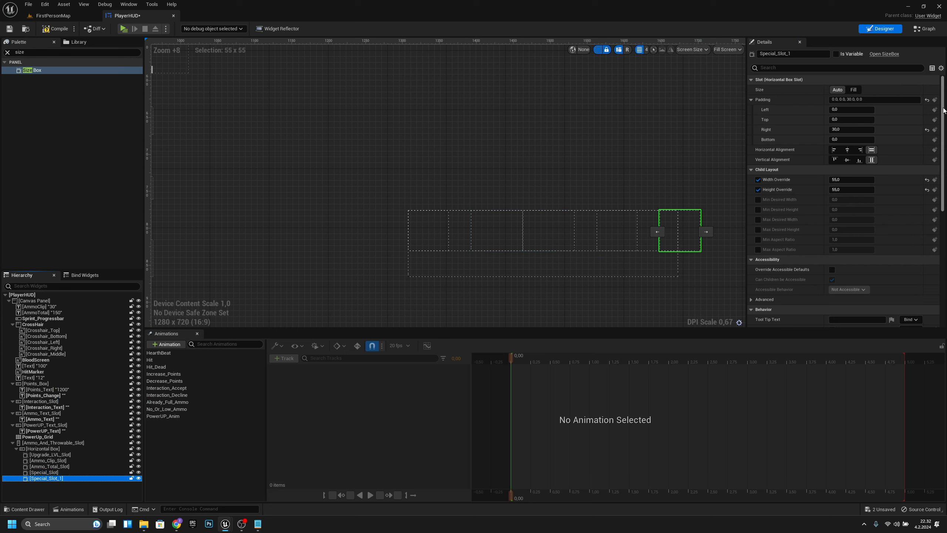
left_click(71, 472)
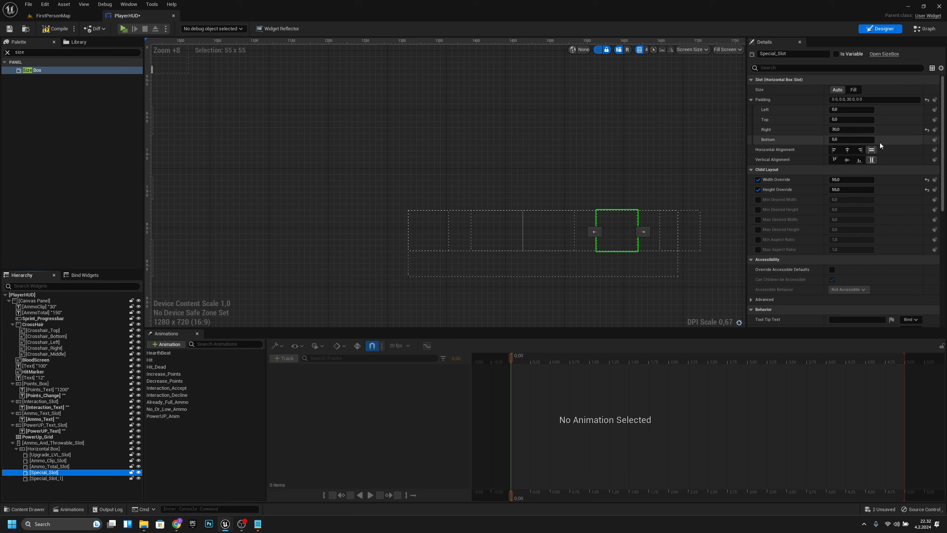
left_click(849, 130)
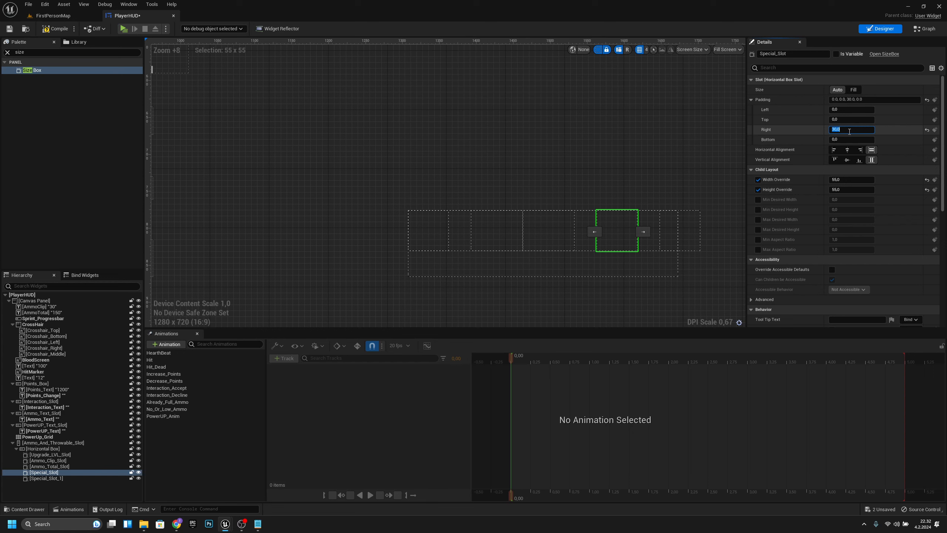
type("0")
key("Return")
Step: Set the right padding of the Special_Slot copy to 0 and rename it to Lethal_Slot
left_click(45, 478)
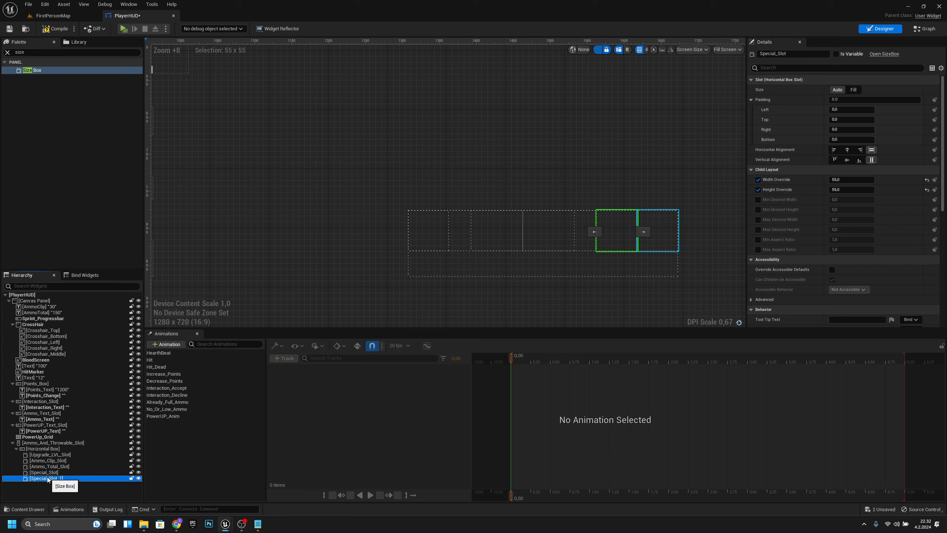
left_click(844, 130)
type("0")
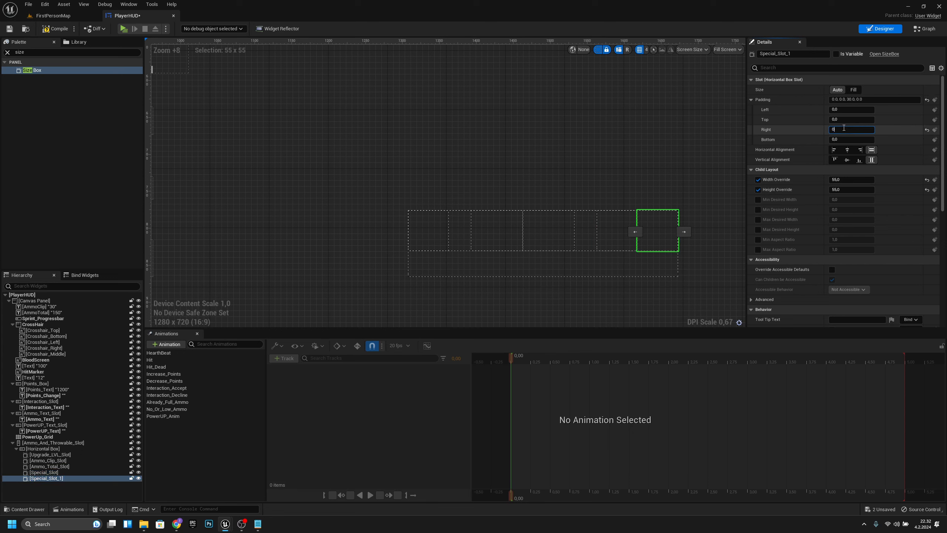
key("Return")
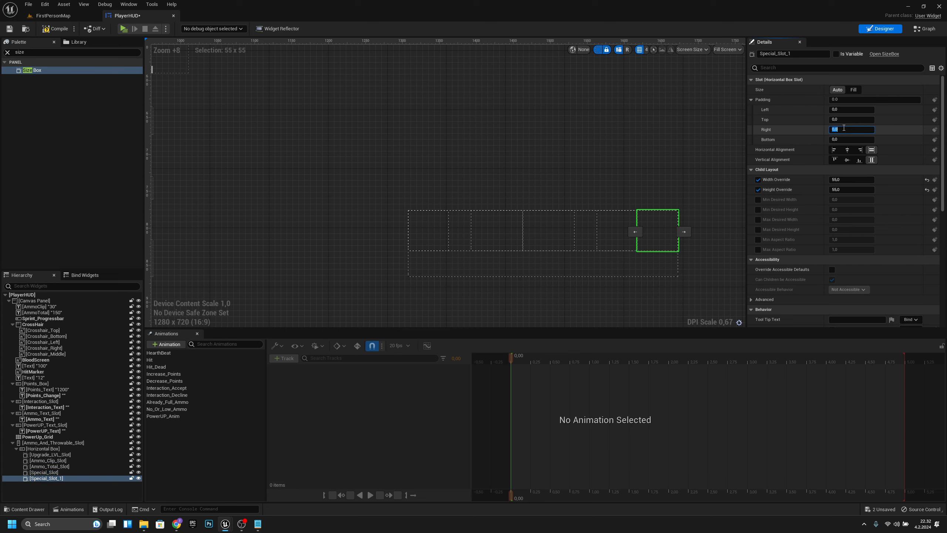
left_click(45, 478)
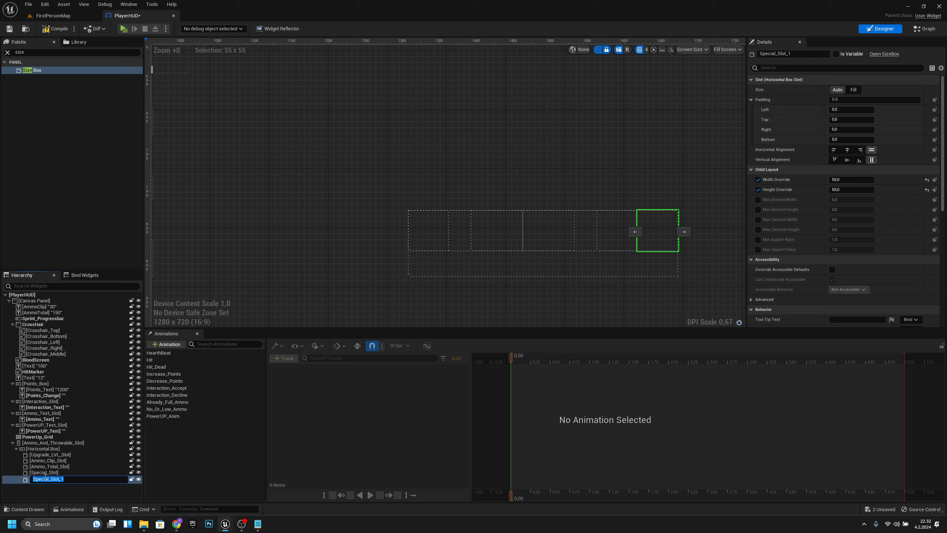
type("Lethal_Slot")
key("Return")
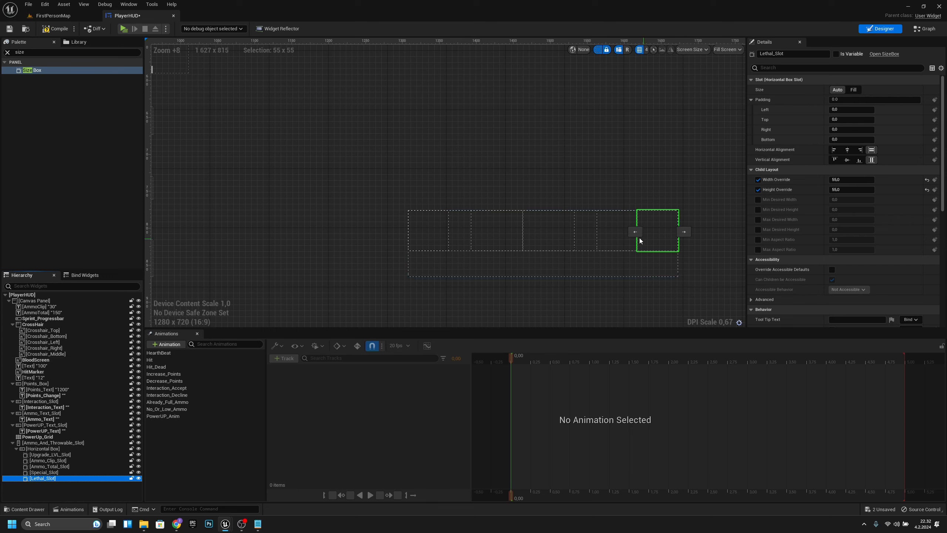
Step: Compile the PlayerHUD widget and save all modified assets
left_click(54, 28)
left_click(28, 4)
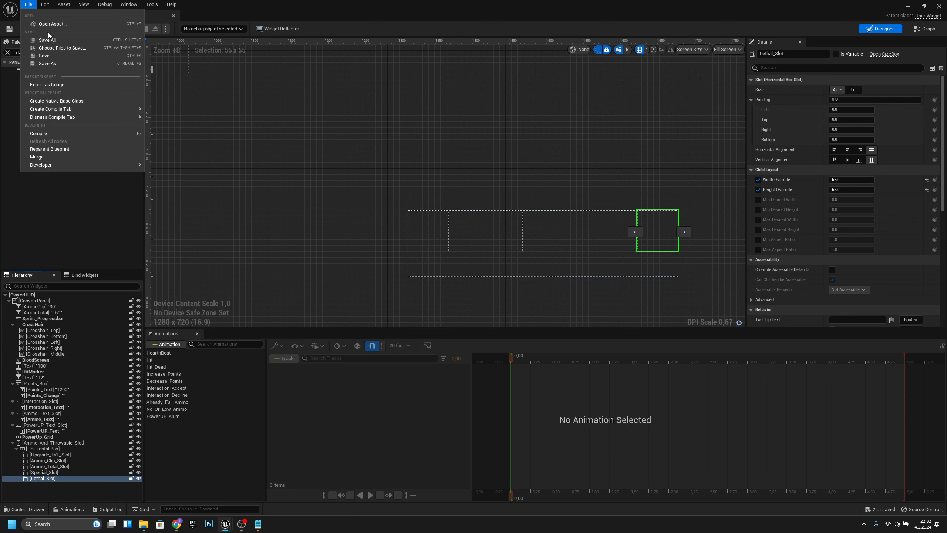
left_click(49, 39)
Step: Move the AmmoClip text out of the Canvas Panel and nest it inside Ammo_Clip_Slot
right_click_drag(682, 293, 664, 291)
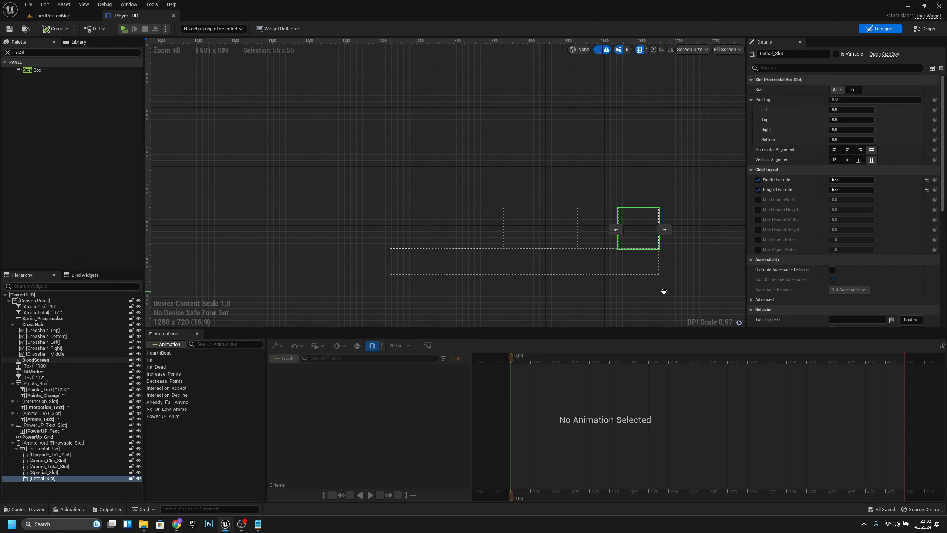
right_click_drag(461, 289, 347, 232)
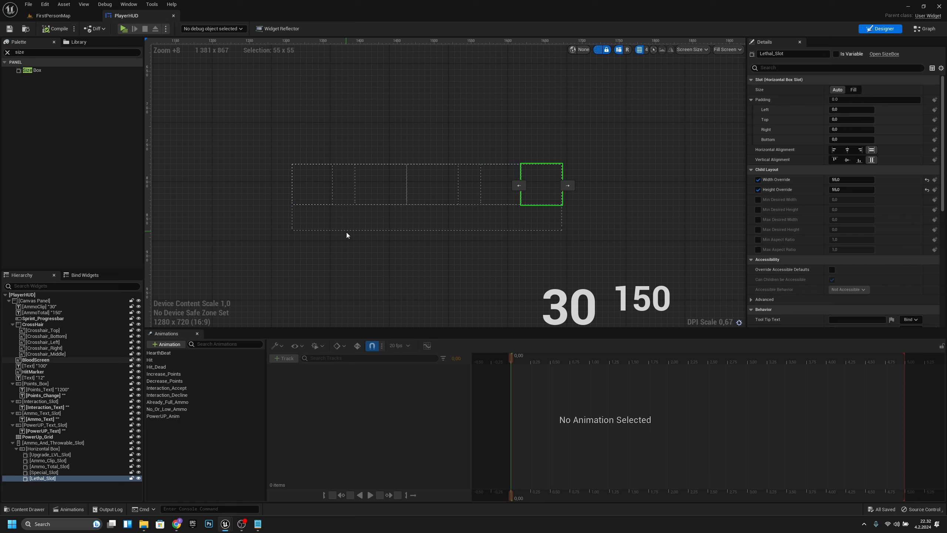
left_click(370, 188)
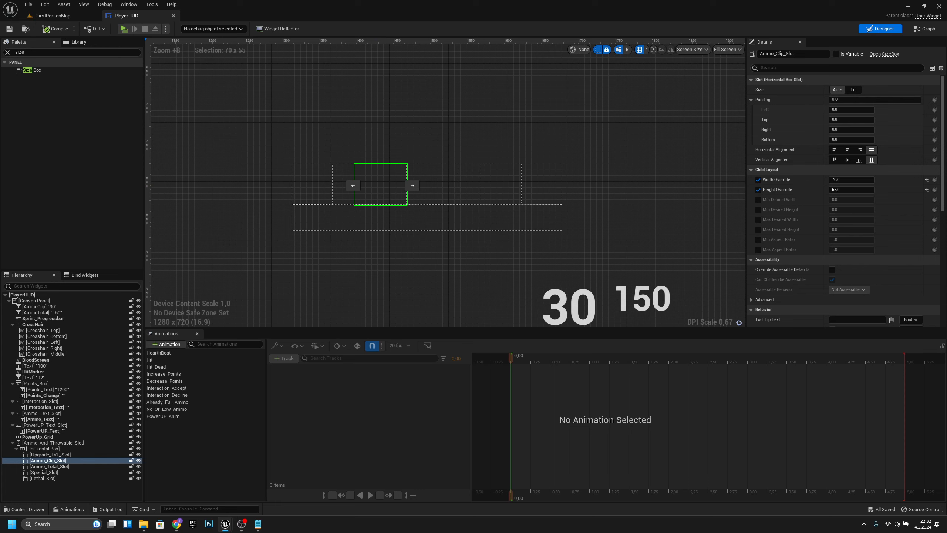
left_click(567, 313)
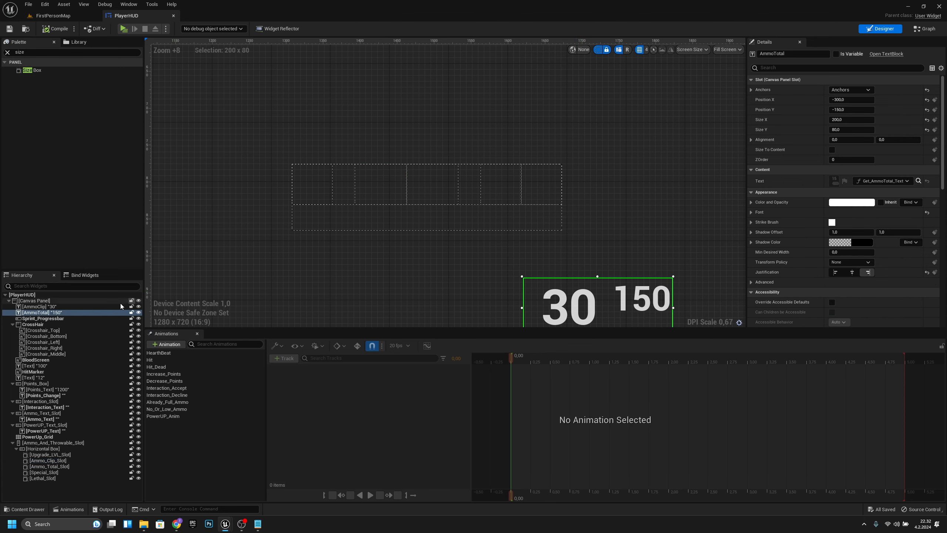
left_click(42, 307)
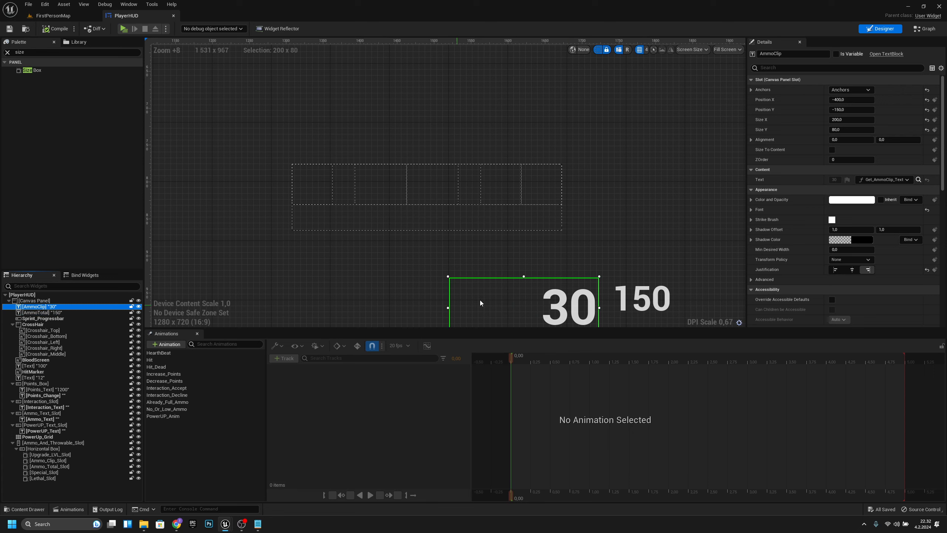
left_click_drag(503, 295, 373, 221)
left_click_drag(379, 188, 429, 276)
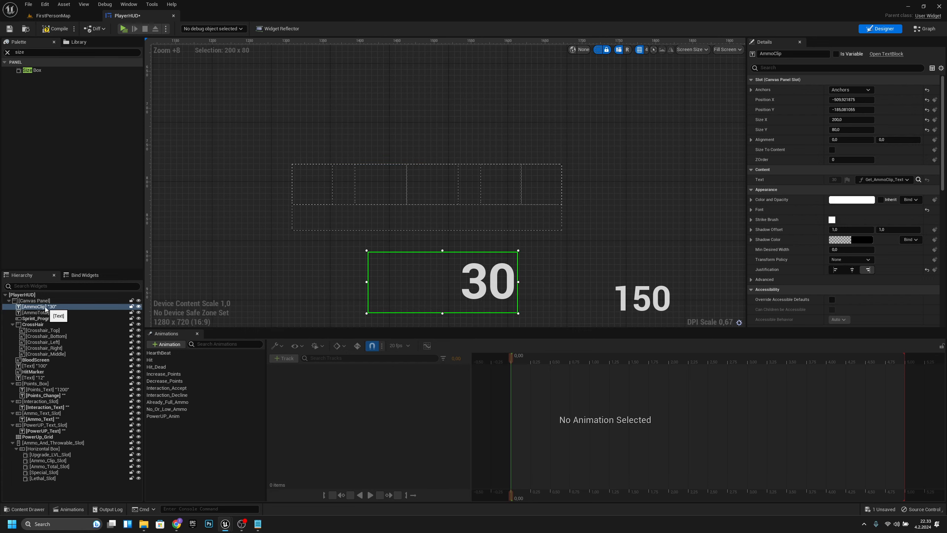
left_click_drag(53, 308, 64, 461)
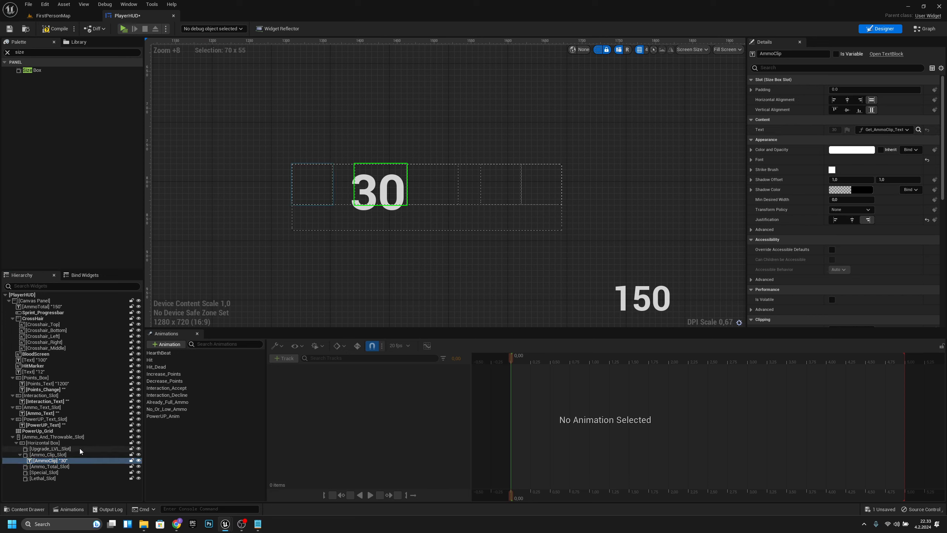
Step: Set the font size of the AmmoClip text to 38
left_click(750, 160)
left_click(854, 190)
type("38")
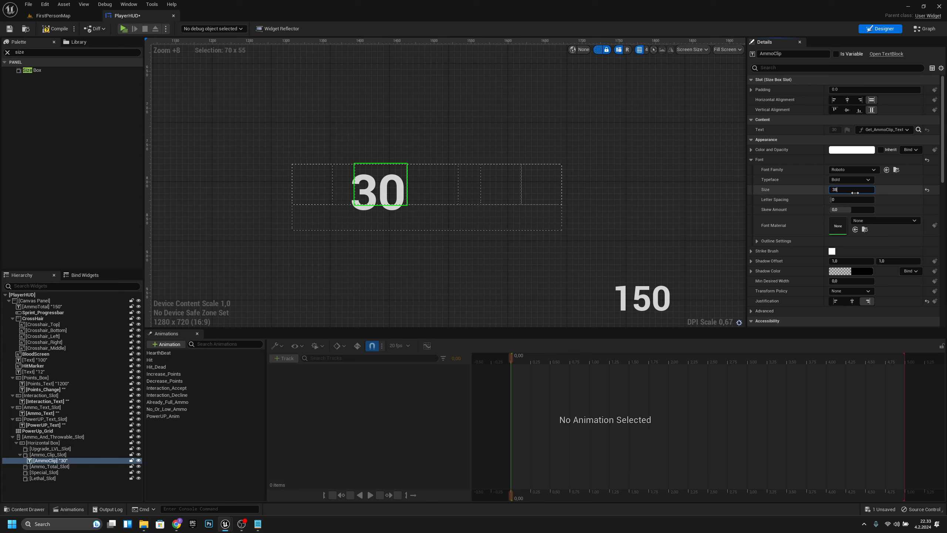
key("Return")
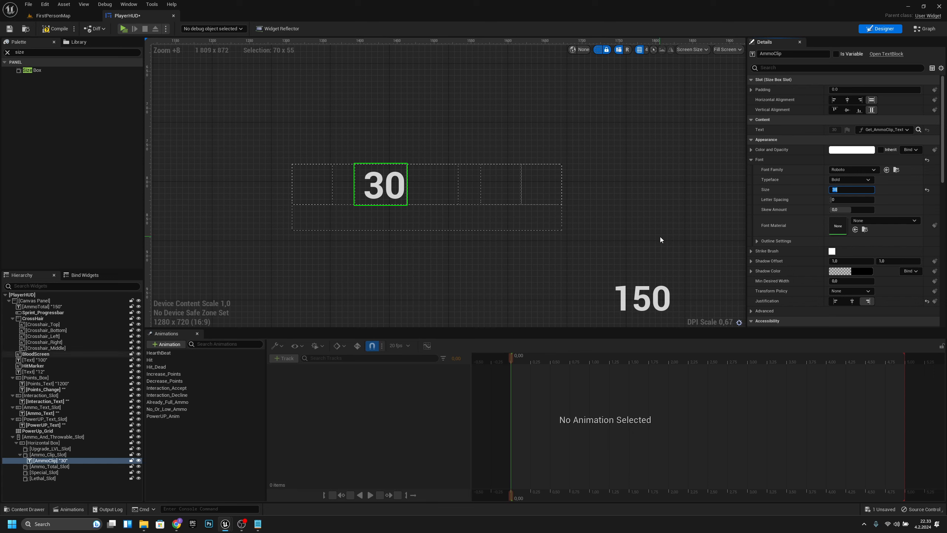
Step: Find the Border widget in the palette and add it as a child of Ammo_Total_Slot
left_click(64, 466)
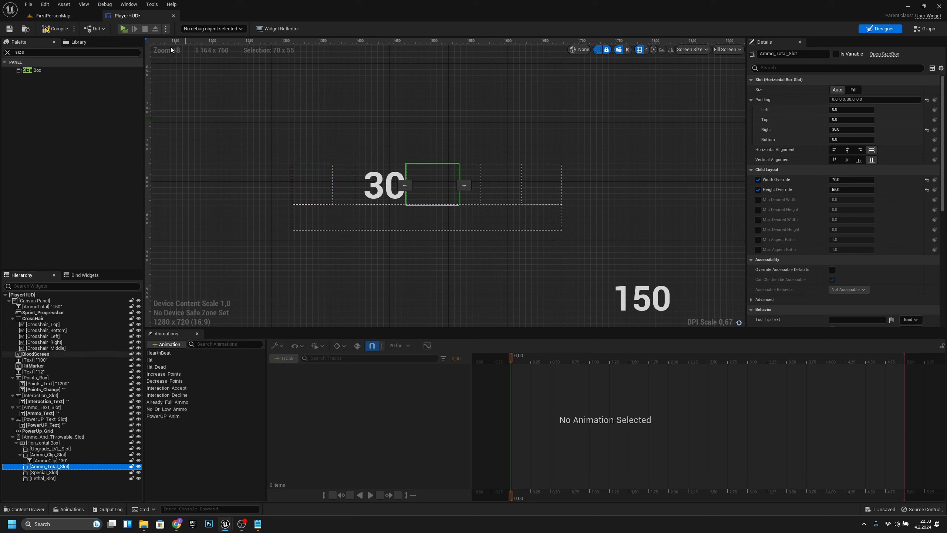
left_click(7, 52)
type("bo")
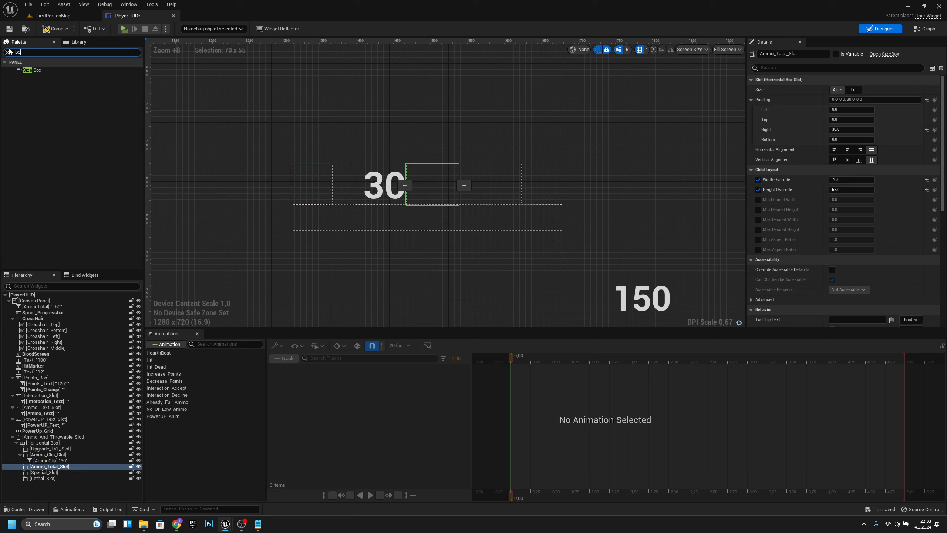
type("rder")
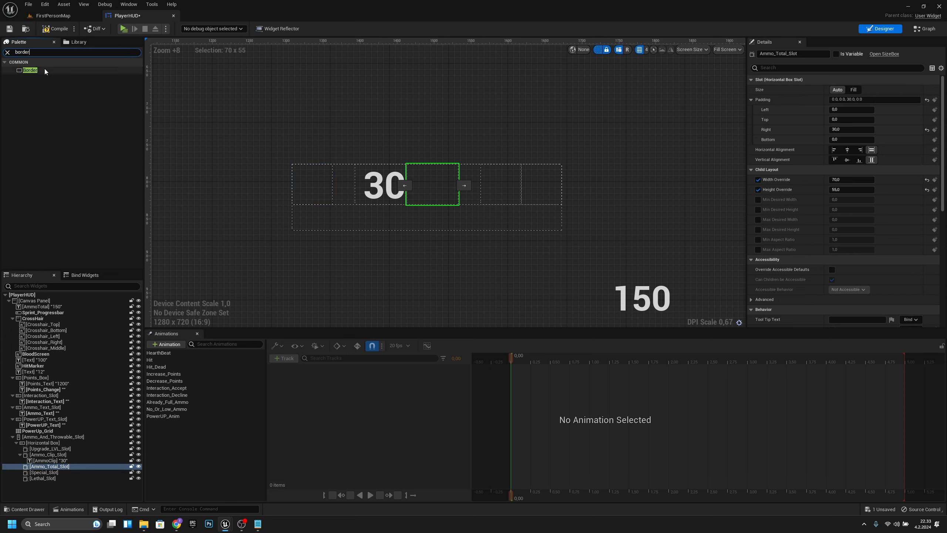
left_click_drag(30, 70, 65, 468)
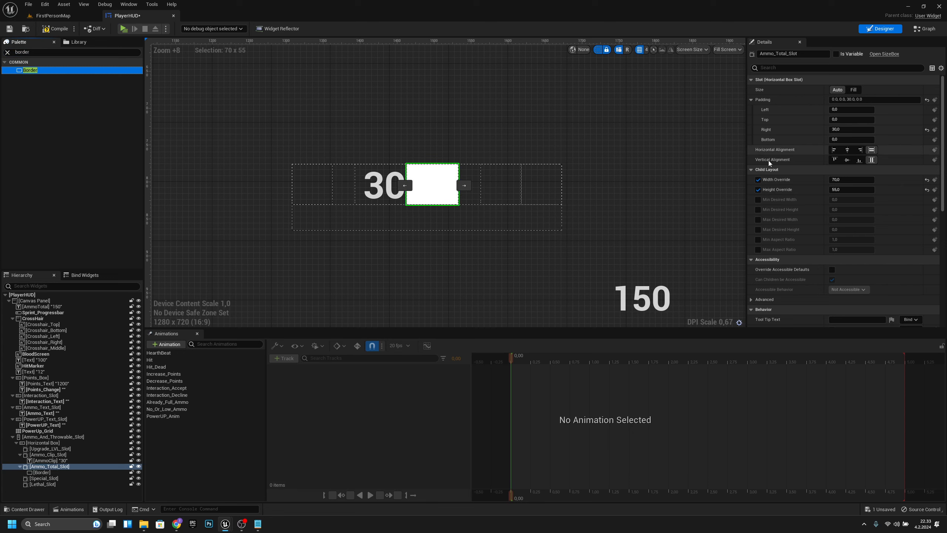
Step: Set the brush color of the border in Ammo_Total_Slot to black
left_click(437, 190)
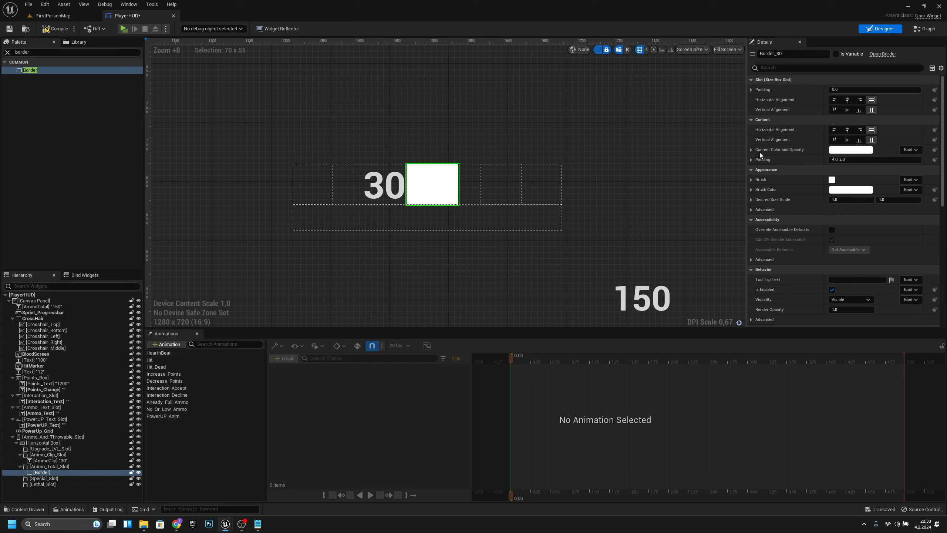
left_click(841, 192)
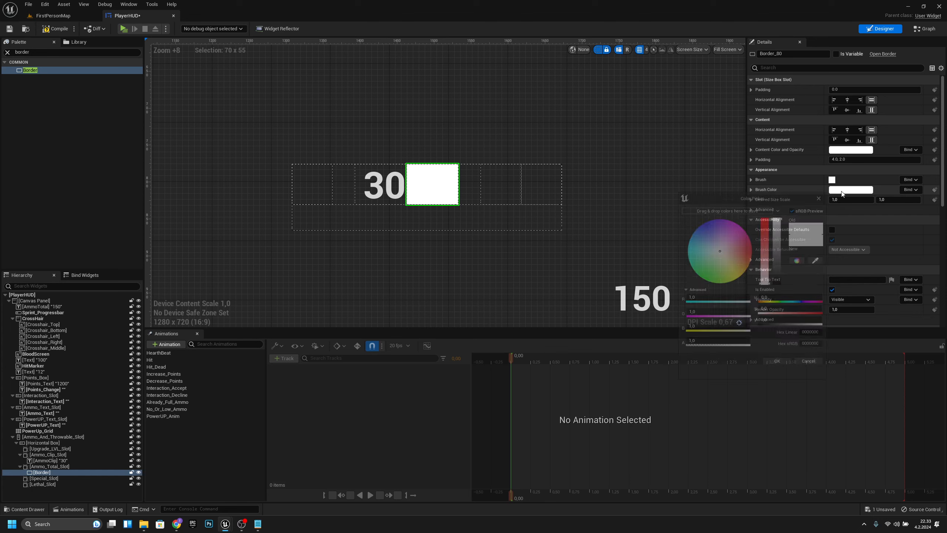
left_click_drag(787, 220, 789, 297)
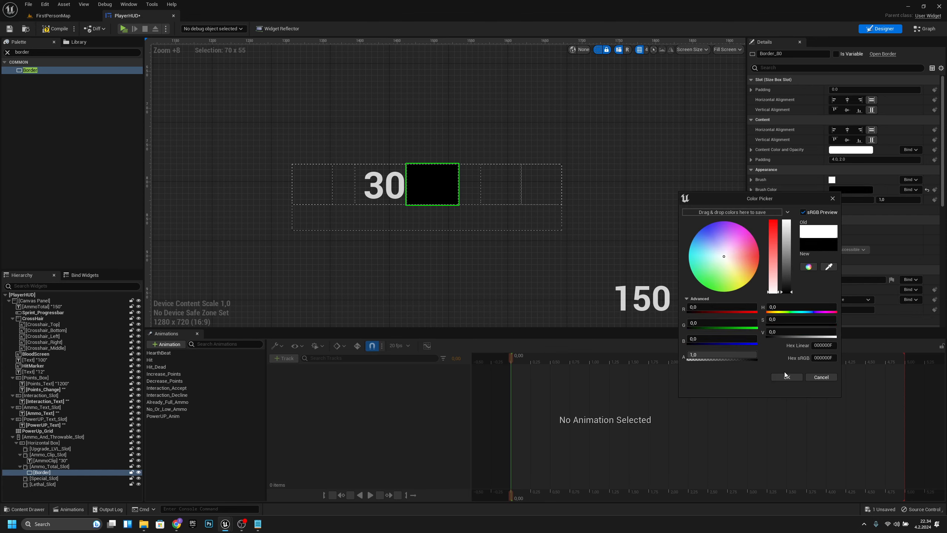
left_click(785, 375)
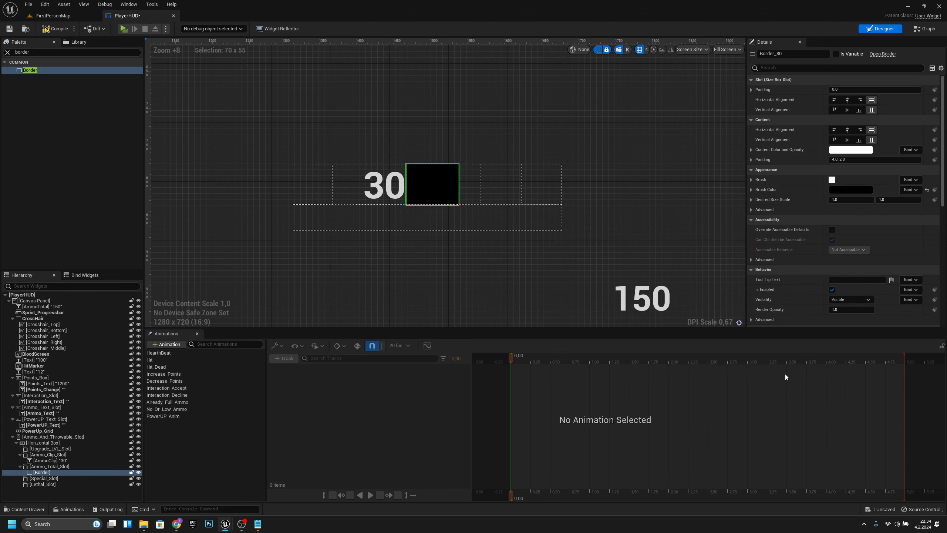
Step: Make the border's black brush color semi-transparent by setting its alpha to 0.4
left_click(836, 192)
left_click(710, 355)
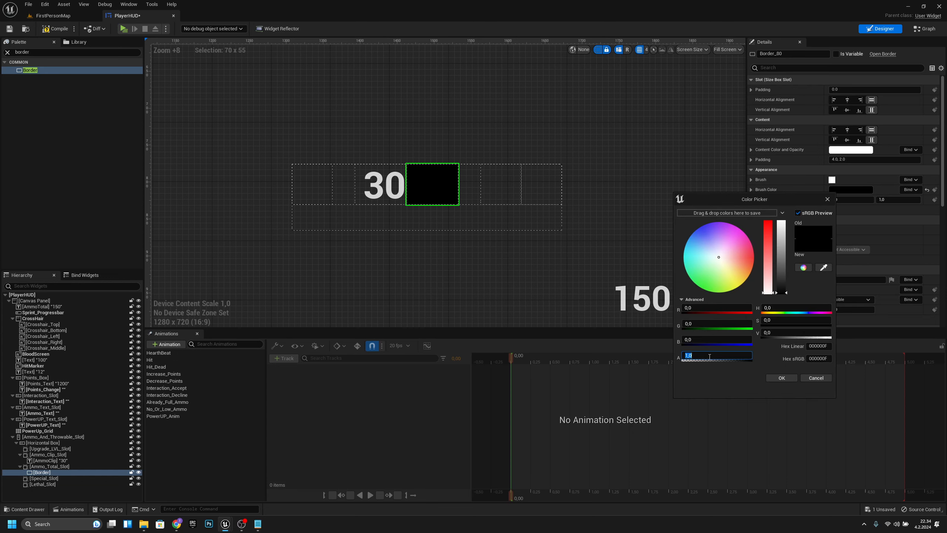
key("BackSpace")
key("Return")
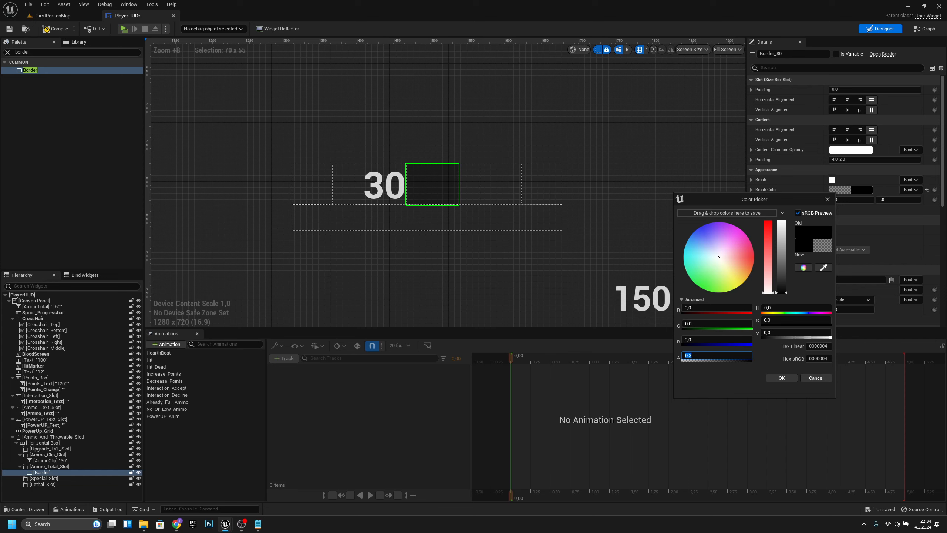
left_click(711, 353)
type("4")
key("Return")
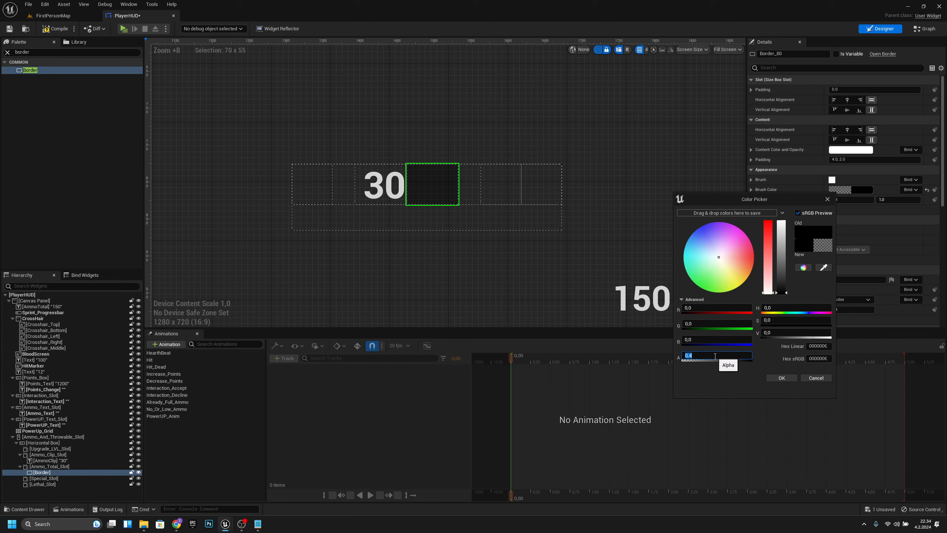
left_click(768, 378)
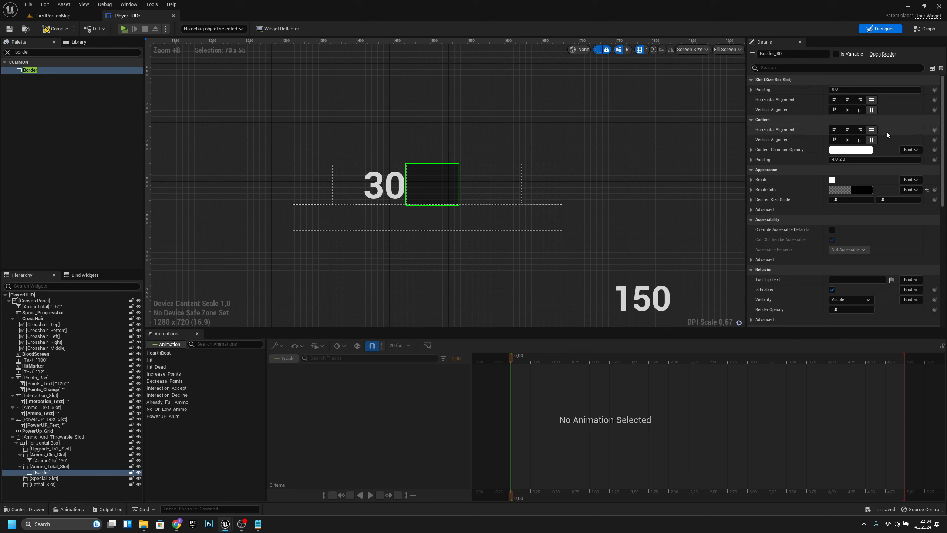
Step: Set the top and bottom slot padding of the border in Ammo_Total_Slot to 10
left_click(751, 90)
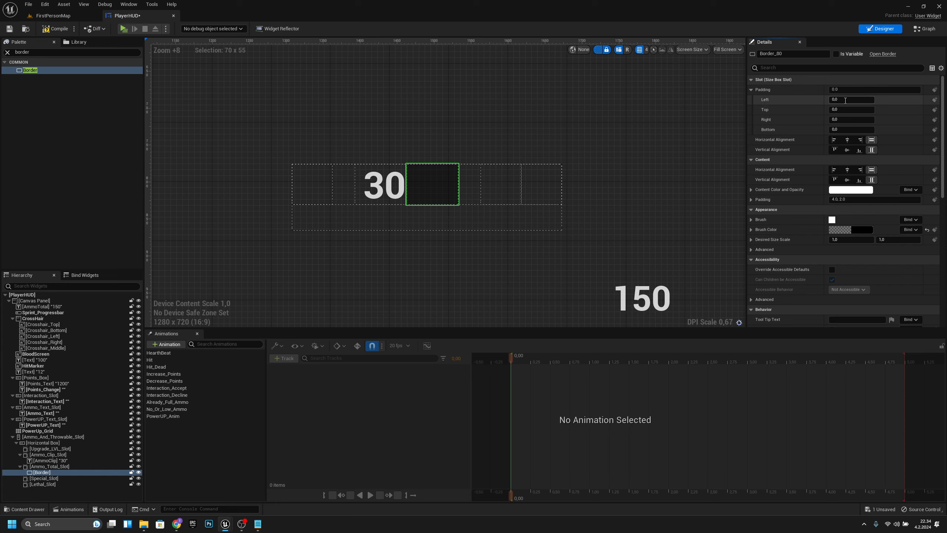
left_click(845, 100)
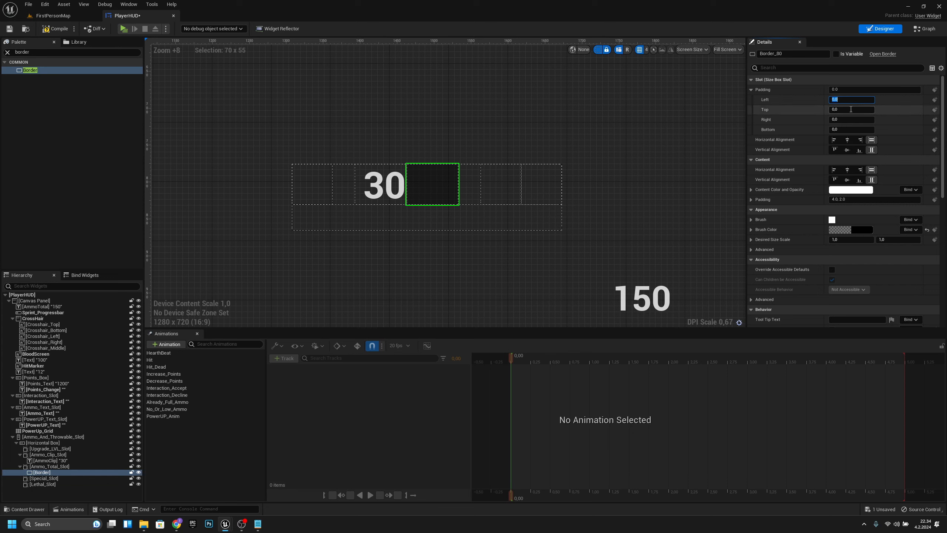
left_click(848, 110)
type("10")
key("Return")
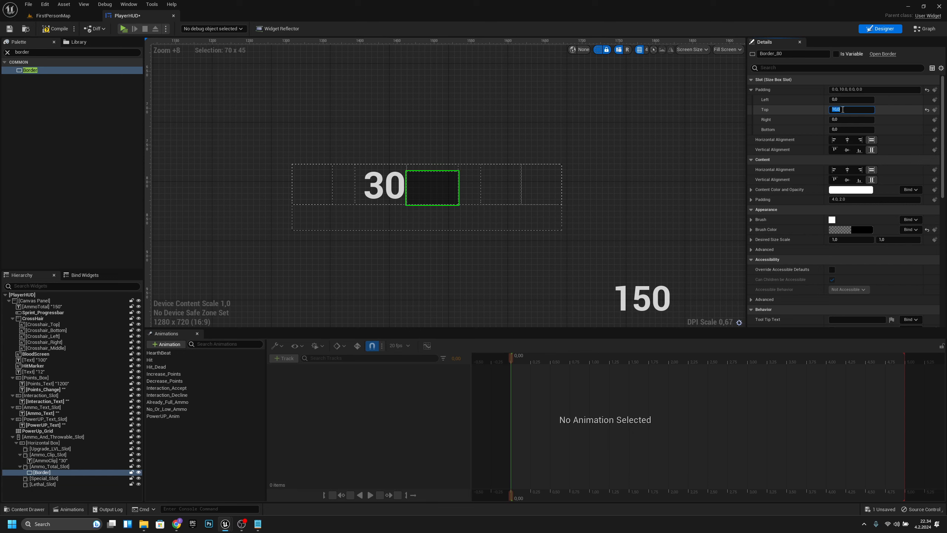
left_click(841, 129)
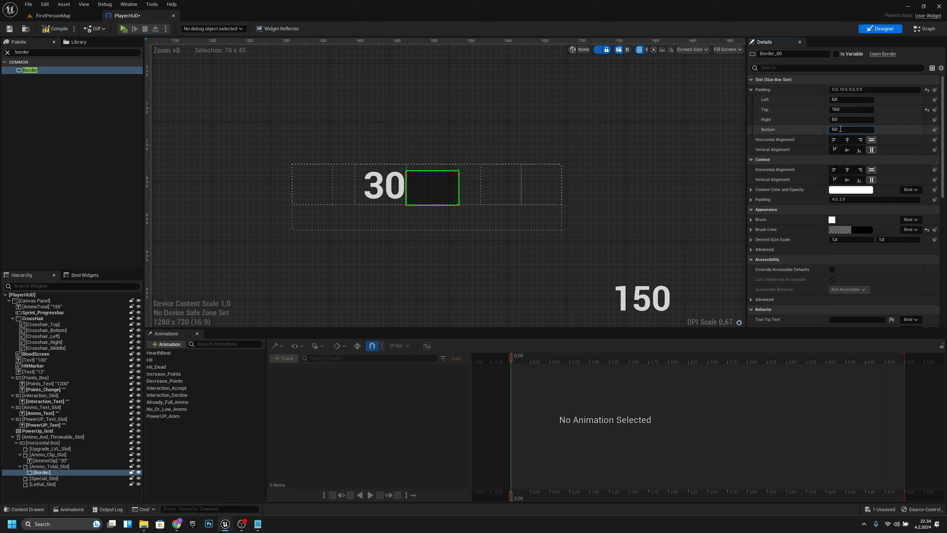
type("10")
key("Return")
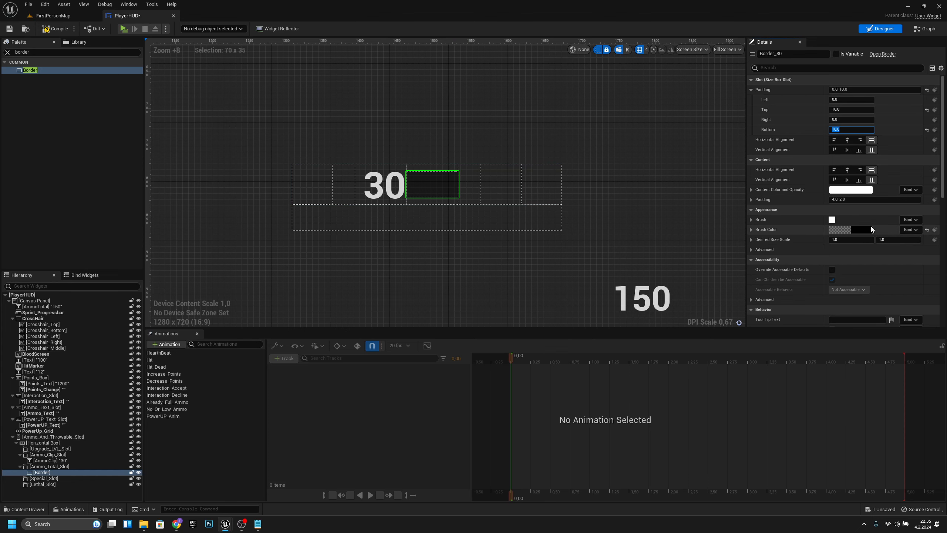
Step: Assign the UI_elem1 texture as the brush image of the border in Ammo_Total_Slot
left_click(751, 220)
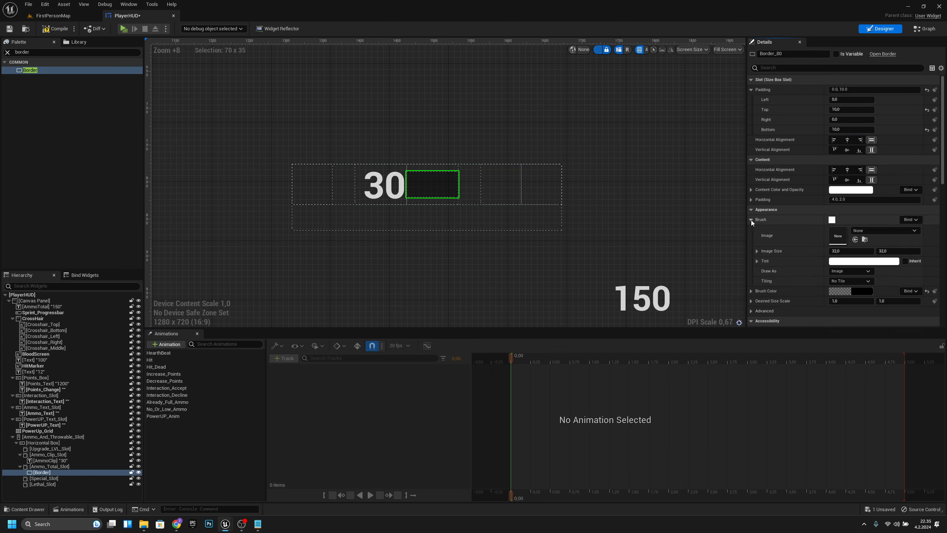
left_click(892, 233)
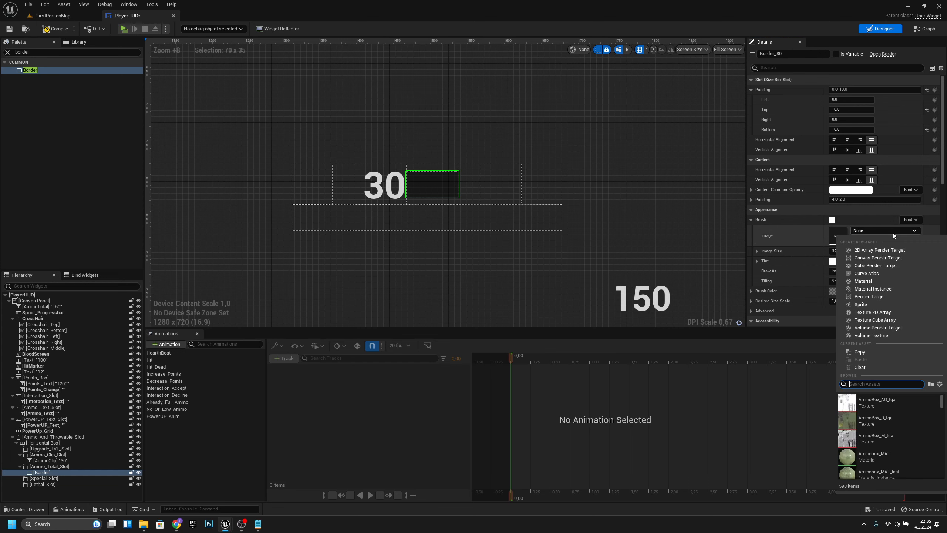
type("ui")
left_click(884, 438)
double_click(885, 439)
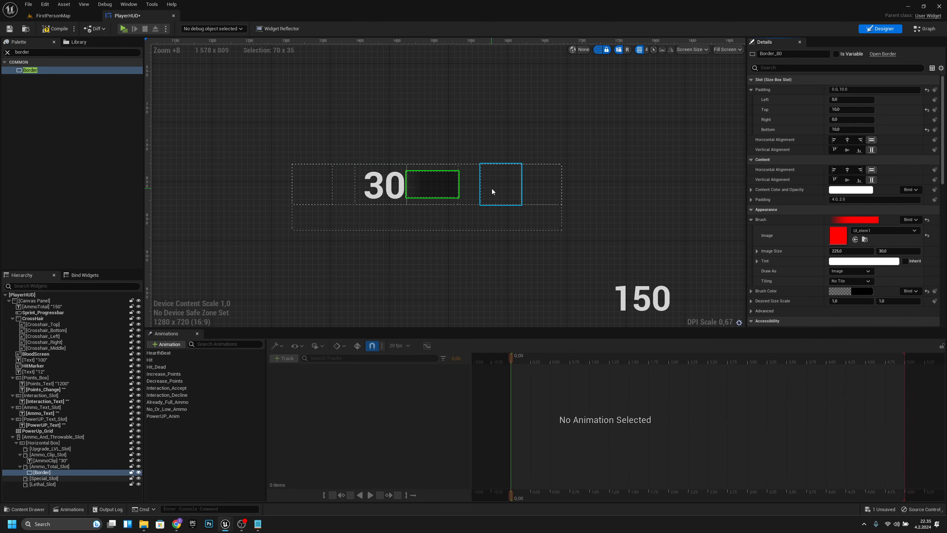
scroll(429, 182, "up", 7)
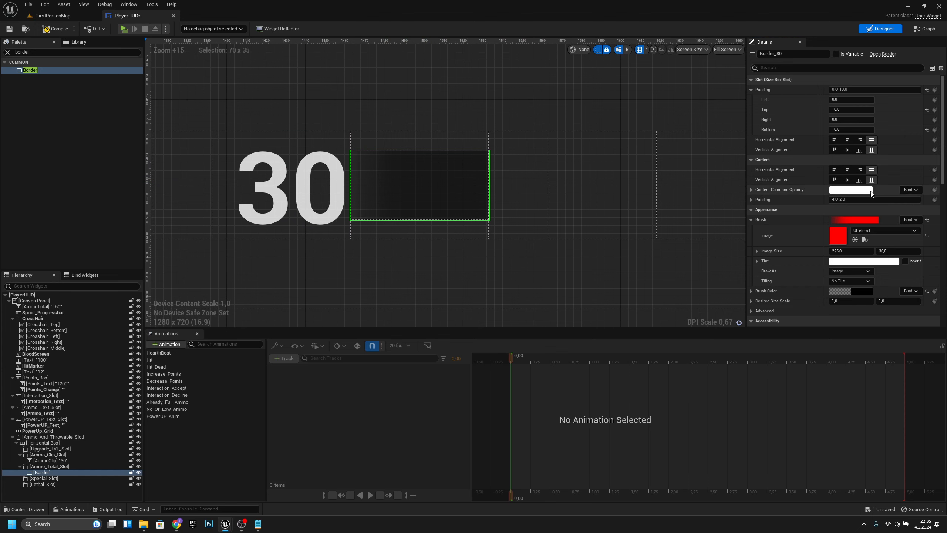
scroll(395, 167, "down", 4)
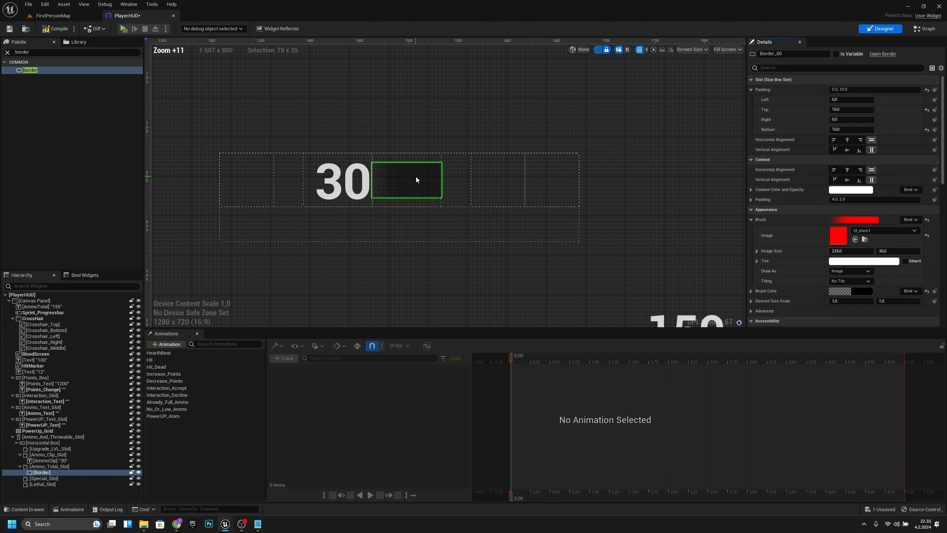
Step: Move the AmmoTotal text from the canvas into the border under Ammo_Total_Slot
left_click(417, 164)
right_click_drag(625, 210, 643, 169)
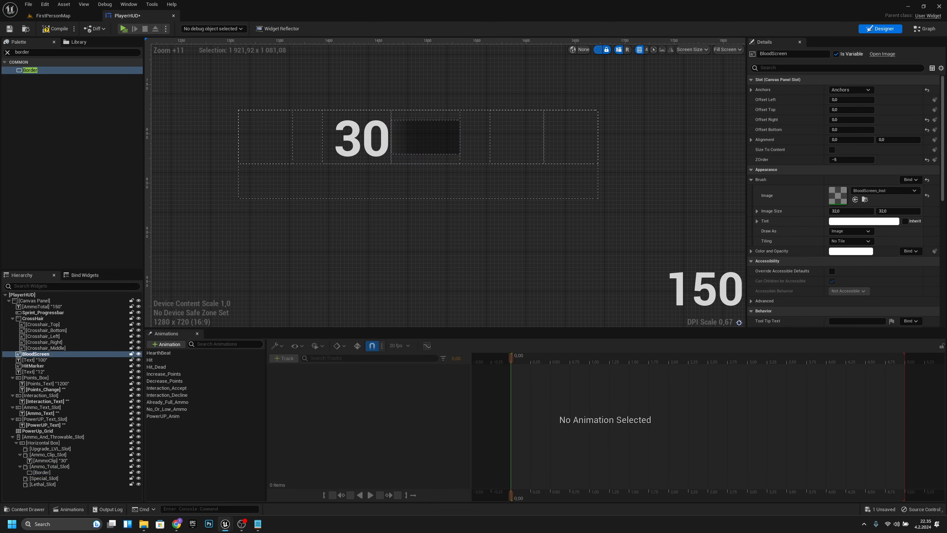
left_click(701, 292)
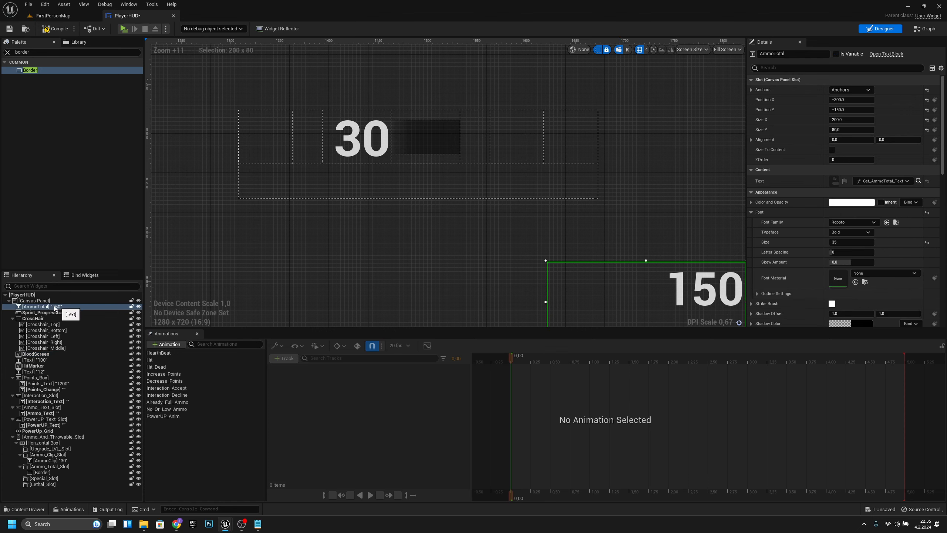
left_click_drag(55, 308, 44, 472)
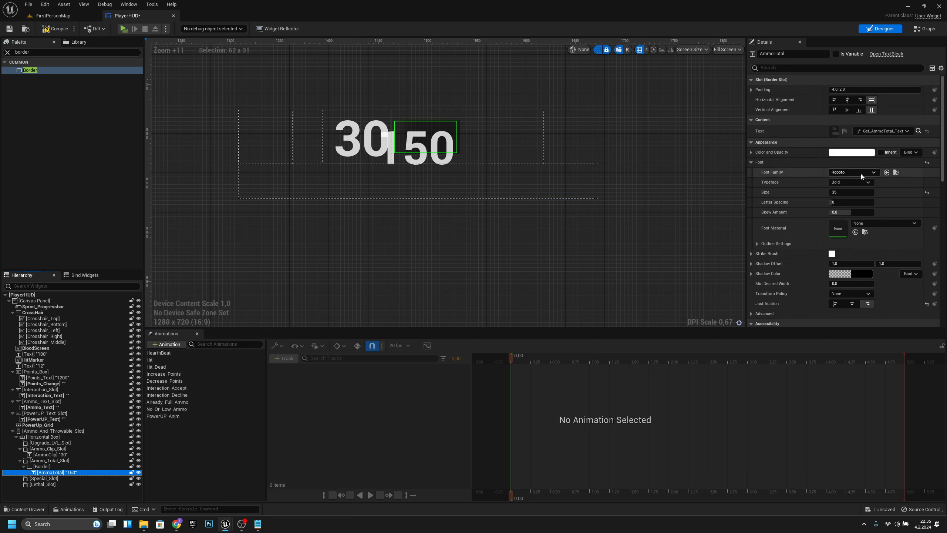
Step: Set the AmmoTotal text's font size to 24 and its vertical alignment to fill
left_click(847, 193)
type("2")
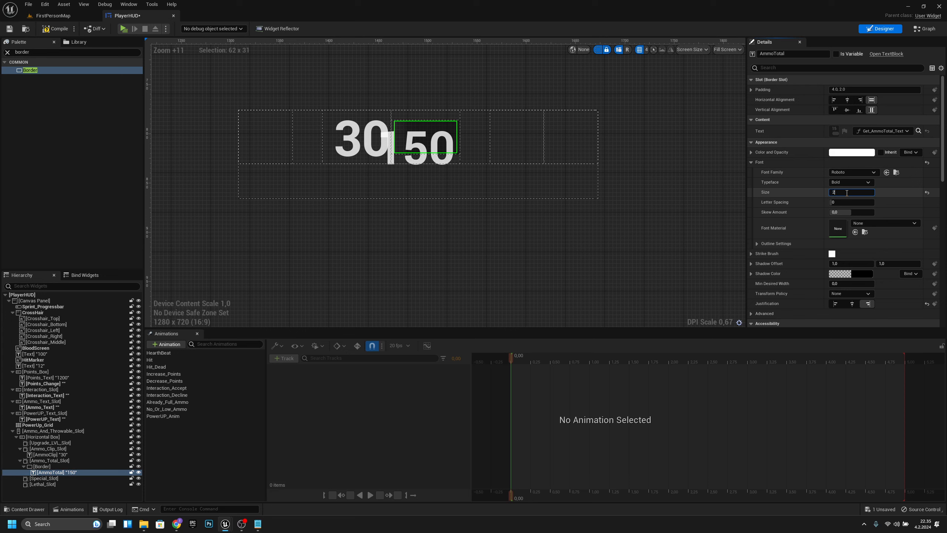
type("4")
key("Return")
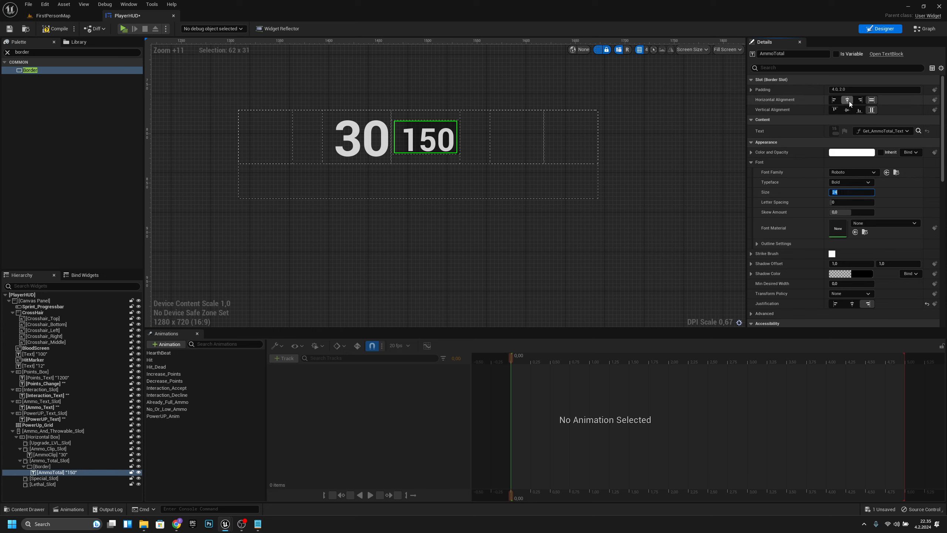
left_click(859, 110)
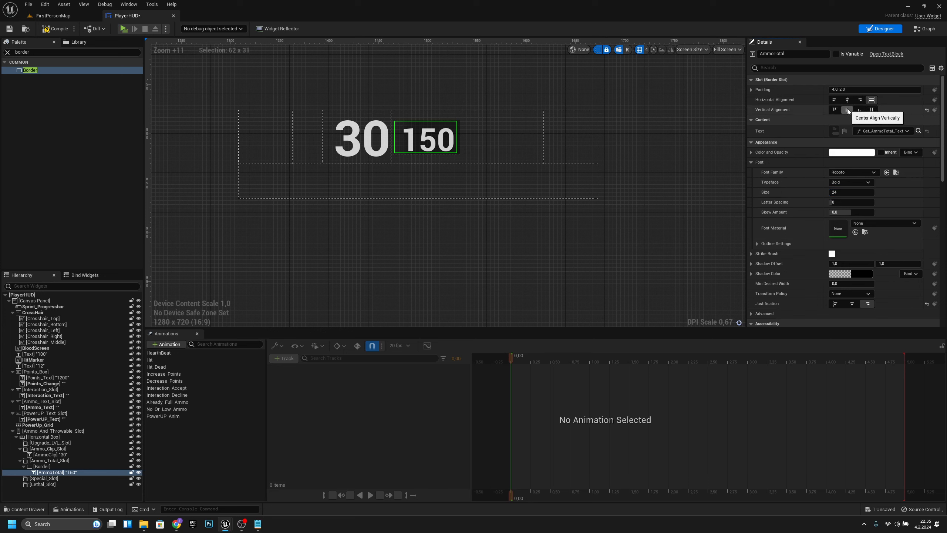
left_click(871, 110)
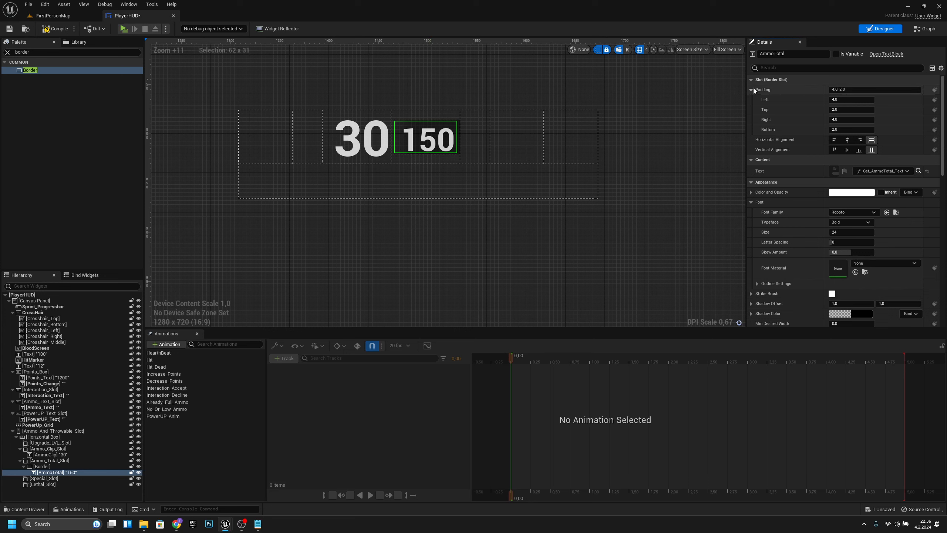
Step: Set the AmmoTotal text's top and bottom padding to 0
left_click(844, 110)
type("0")
key("Return")
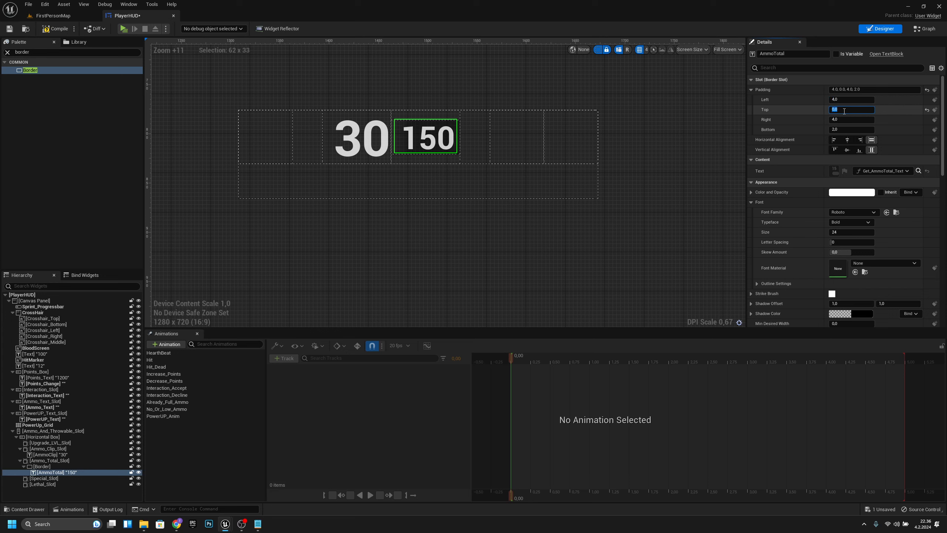
key("Tab")
key("Tab")
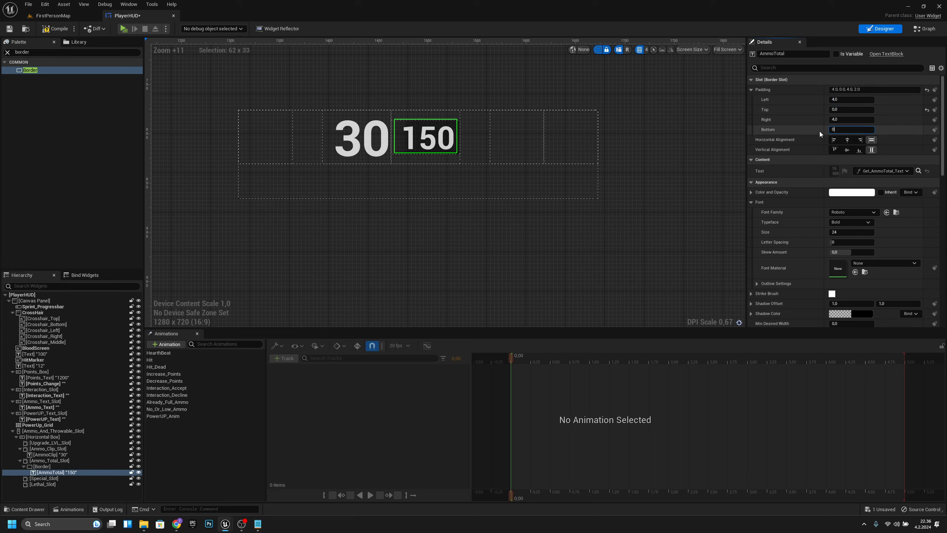
type("0")
key("Return")
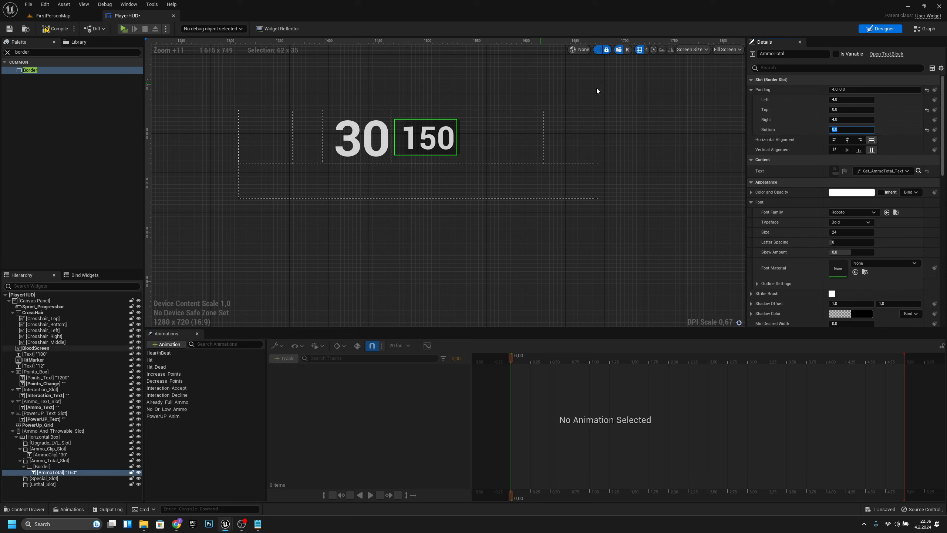
Step: Set the AmmoTotal text's right and left padding to 5
left_click(844, 120)
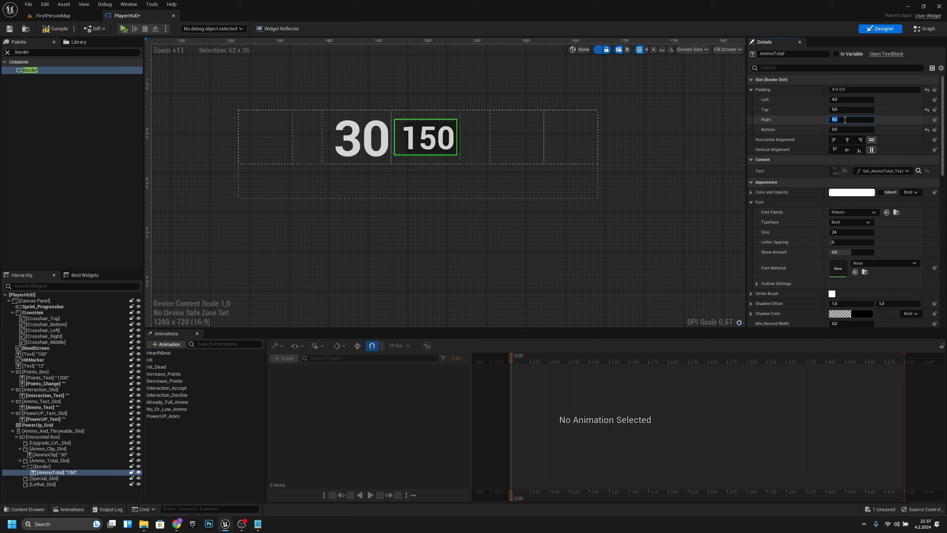
type("5")
key("Return")
left_click(842, 100)
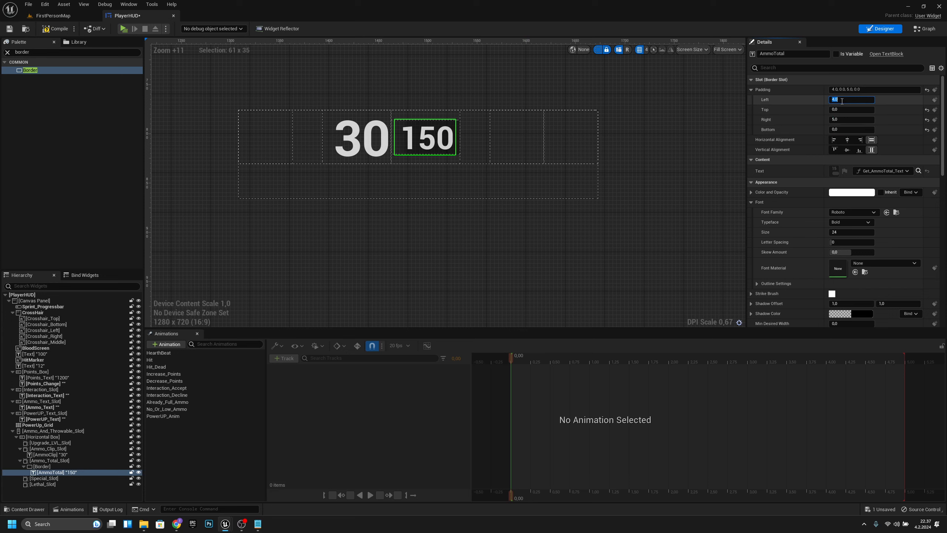
type("00")
left_click_drag(842, 100, 816, 101)
type("5")
key("Return")
Step: Compile and save the PlayerHUD widget
left_click(591, 81)
left_click(52, 31)
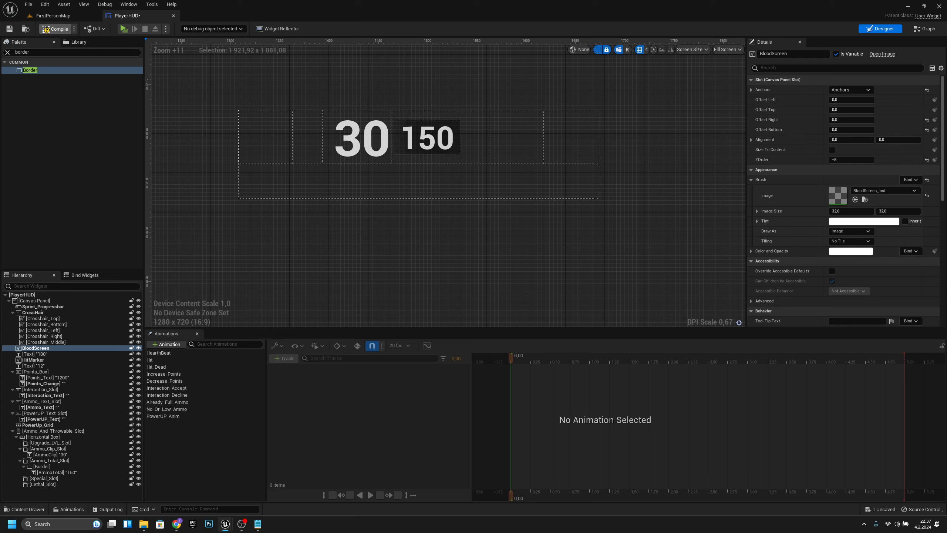
left_click(9, 29)
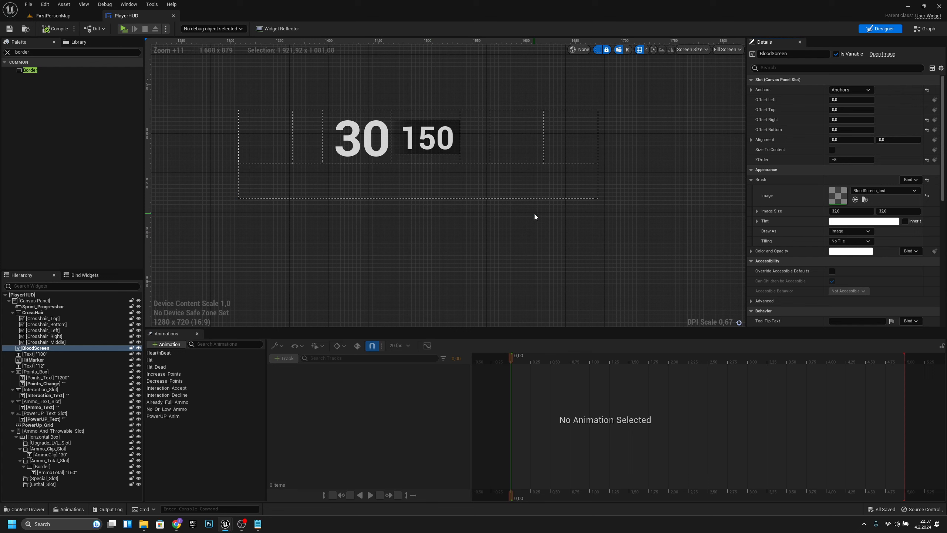
Step: Rename the horizontal box inside Ammo_And_Throwable_Slot to Row1 and collapse it in the hierarchy
left_click(40, 438)
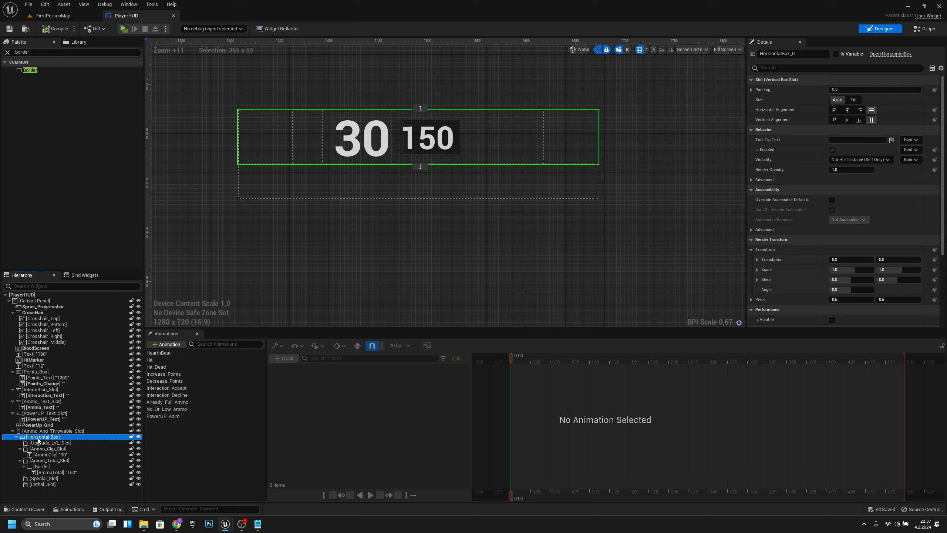
left_click(38, 438)
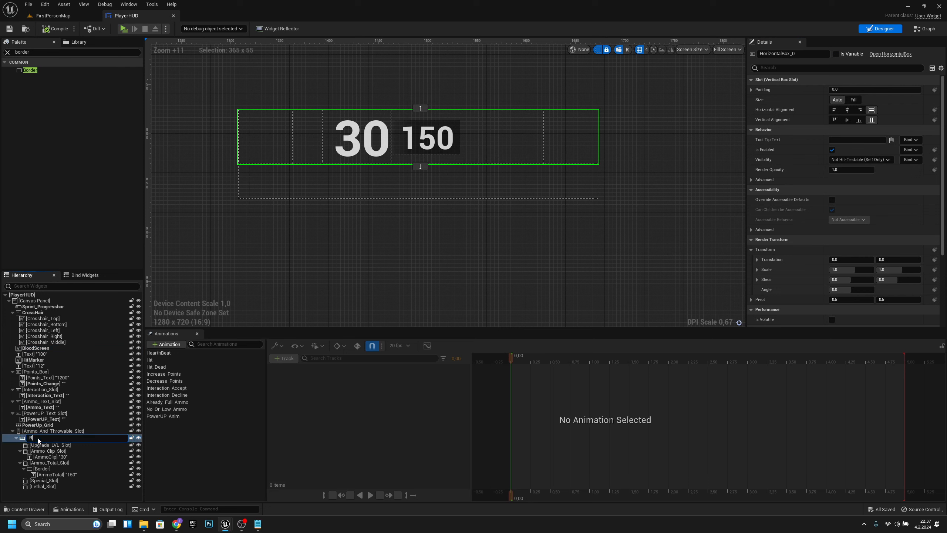
key("Return")
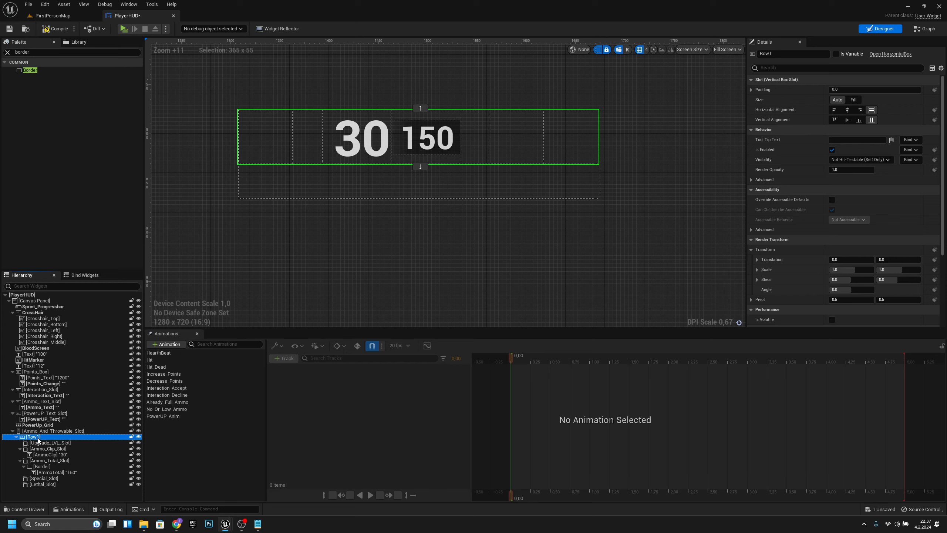
left_click(16, 437)
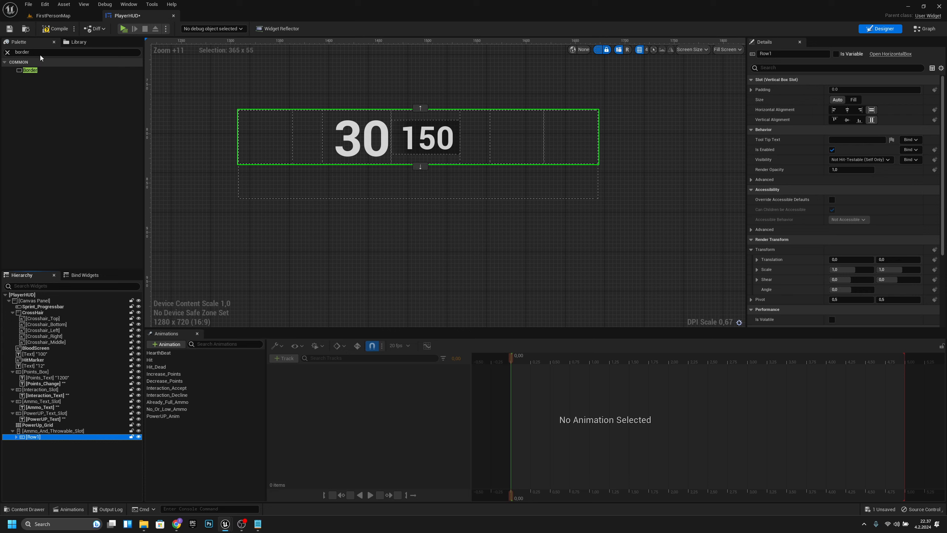
Step: Add a second Horizontal Box to Ammo_And_Throwable_Slot below Row1 and name it Middle_Line_Row
left_click(8, 53)
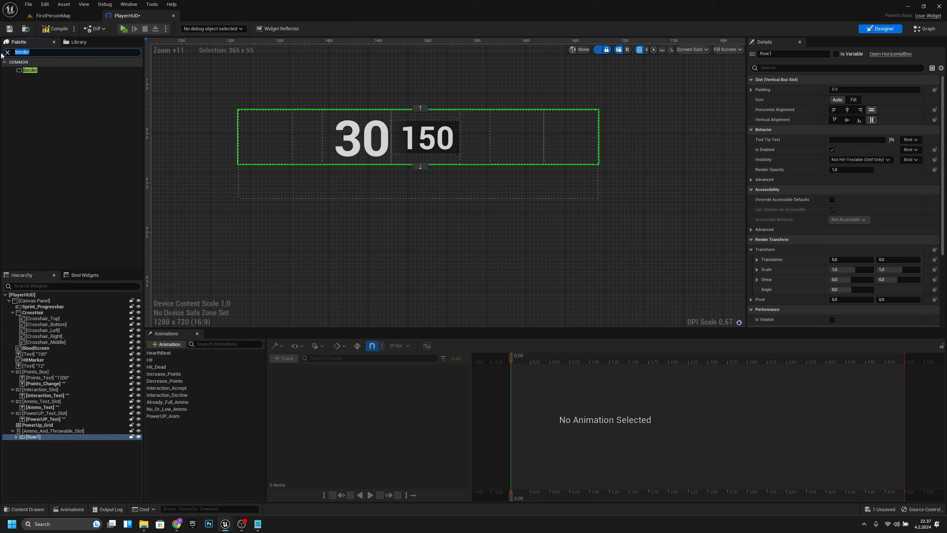
type("hori")
left_click_drag(46, 70, 69, 430)
left_click(40, 442)
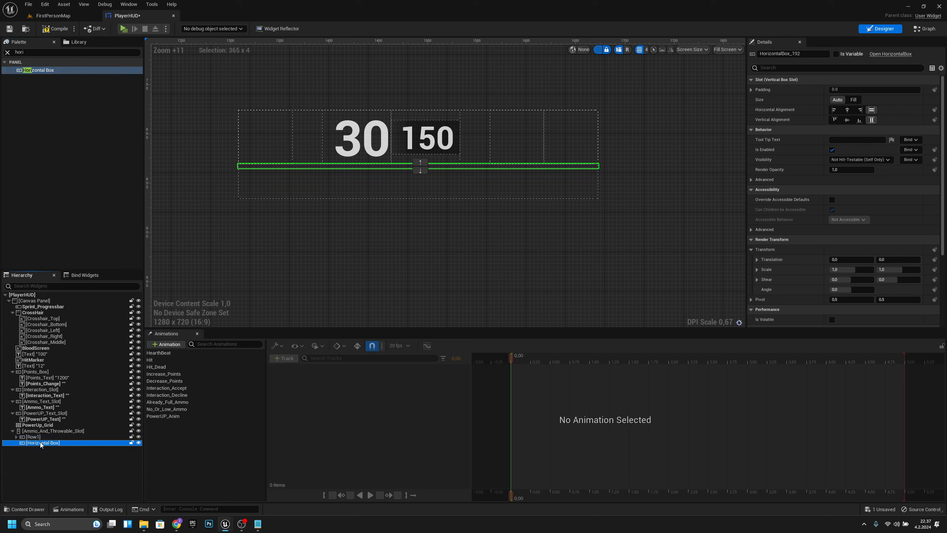
left_click(40, 442)
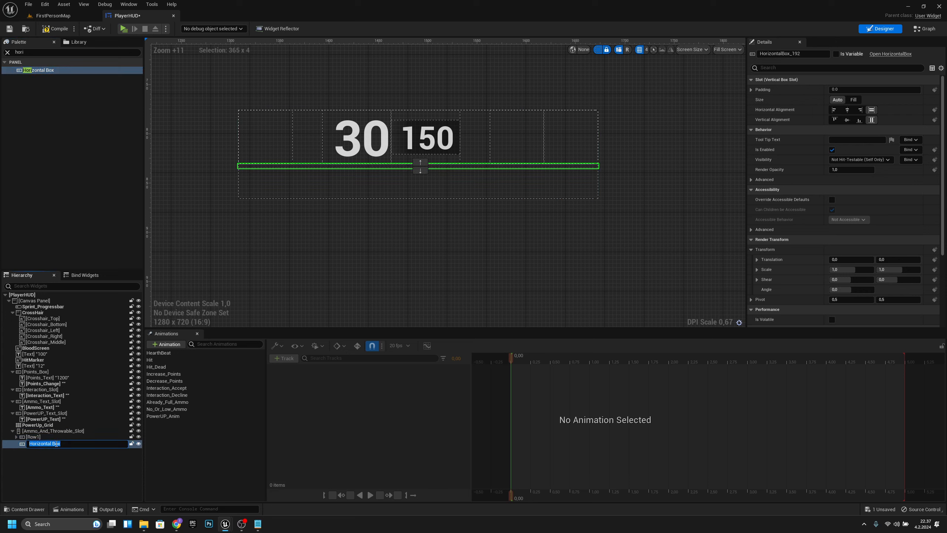
type("Middle_Line_Row")
key("Return")
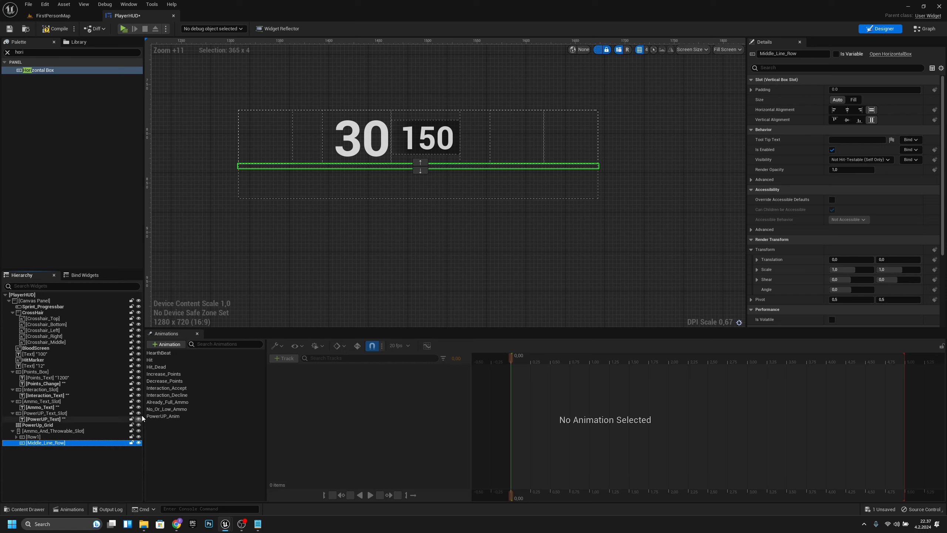
Step: Find the Size Box widget in the palette, add it as a child of Middle_Line_Row and select it
left_click(33, 53)
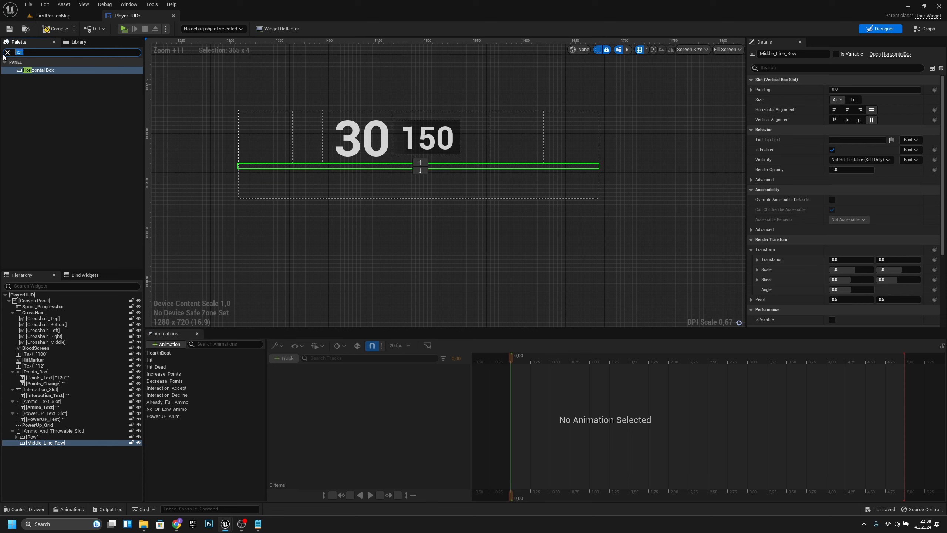
type("size")
left_click_drag(32, 70, 62, 445)
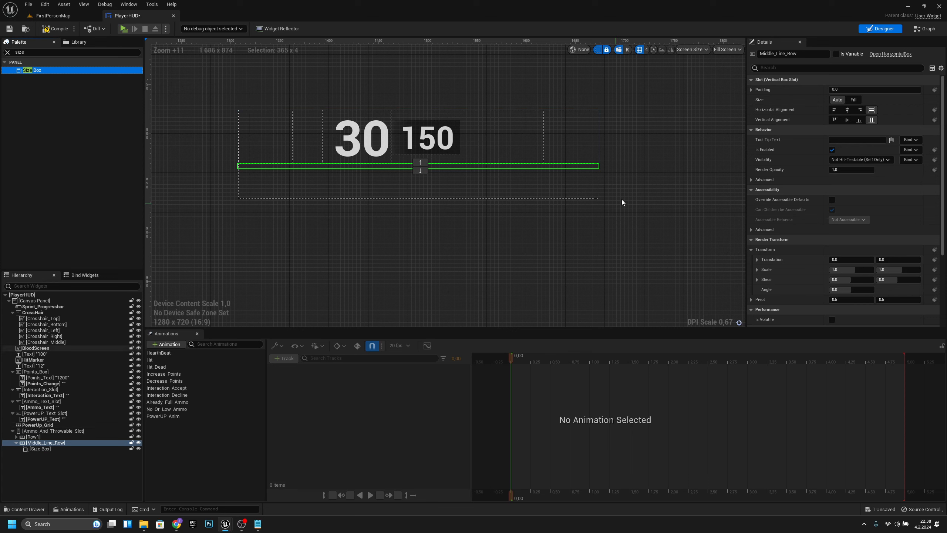
left_click(58, 450)
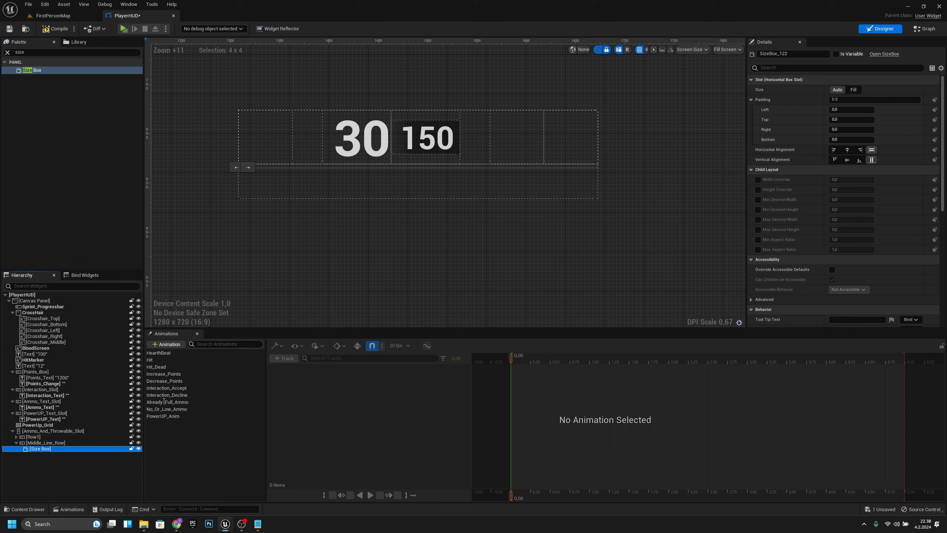
Step: Enable the size overrides on the size box in Middle_Line_Row, with width 225 and height 5
double_click(56, 449)
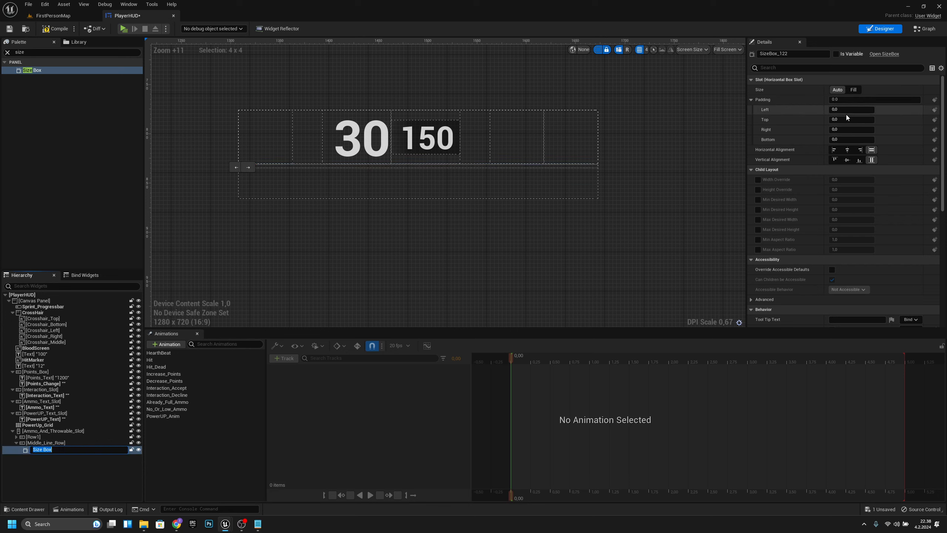
left_click(757, 180)
left_click(758, 189)
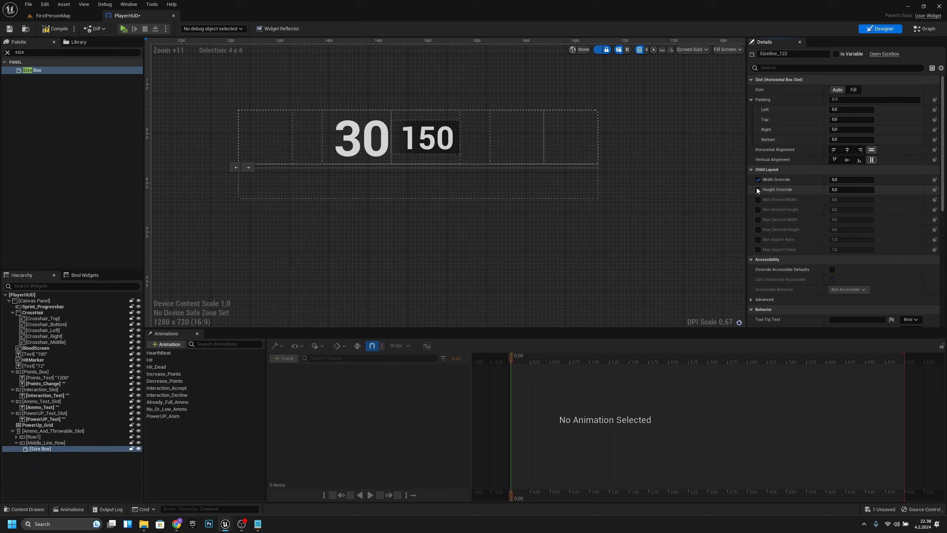
left_click(839, 179)
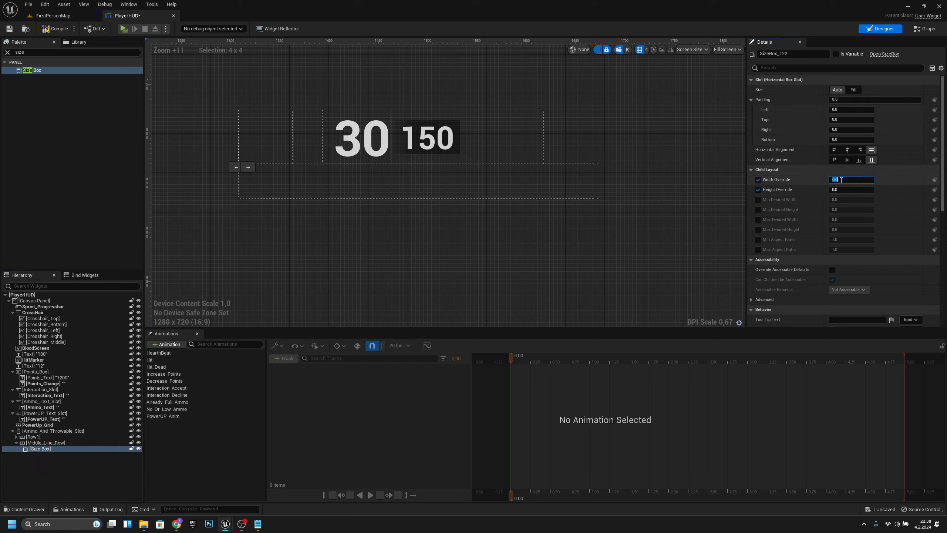
type("225")
key("Return")
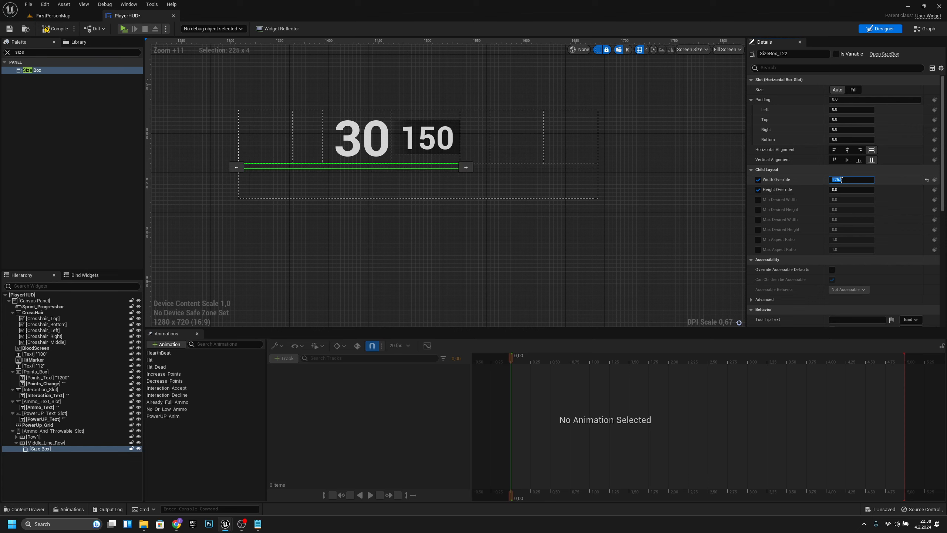
left_click(461, 171)
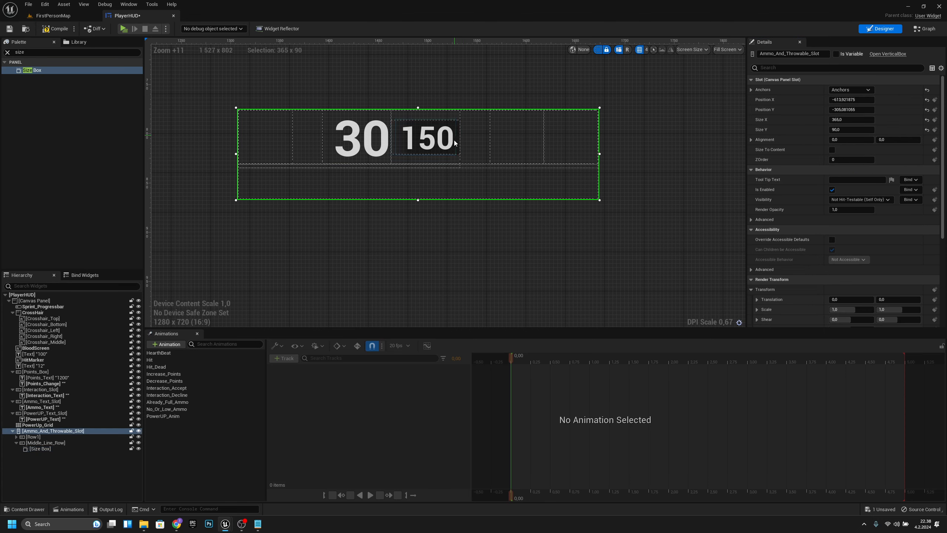
left_click(428, 171)
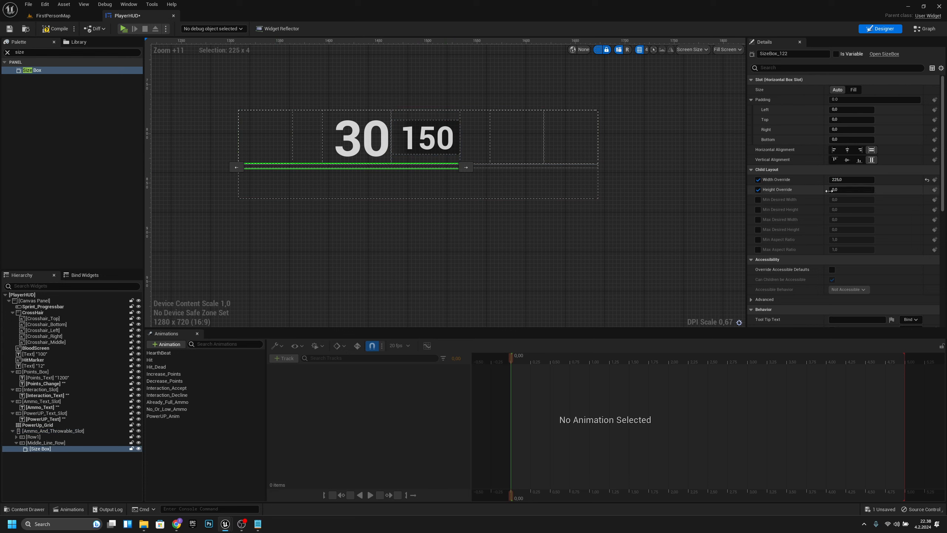
left_click(838, 190)
type("5")
key("Return")
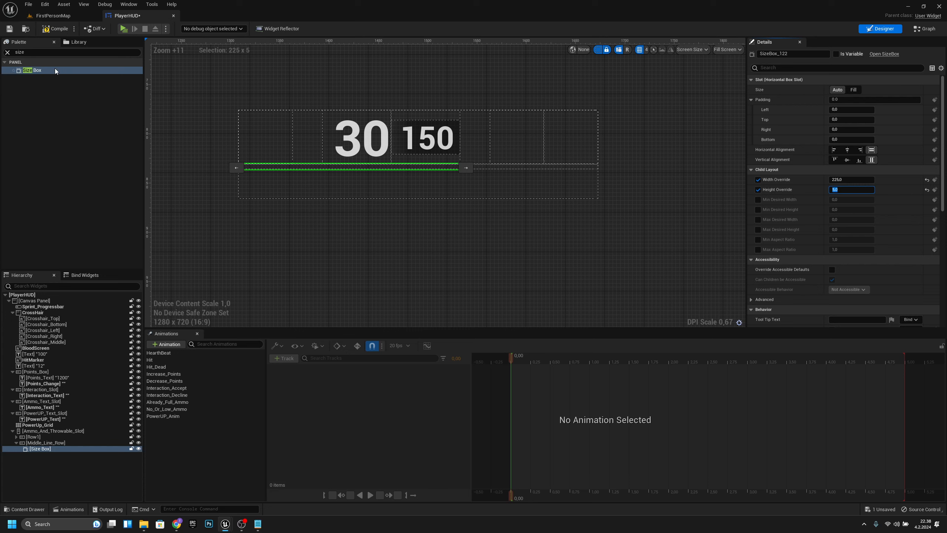
Step: Find the Border widget in the palette and add it as a child of the size box in Middle_Line_Row
left_click(8, 52)
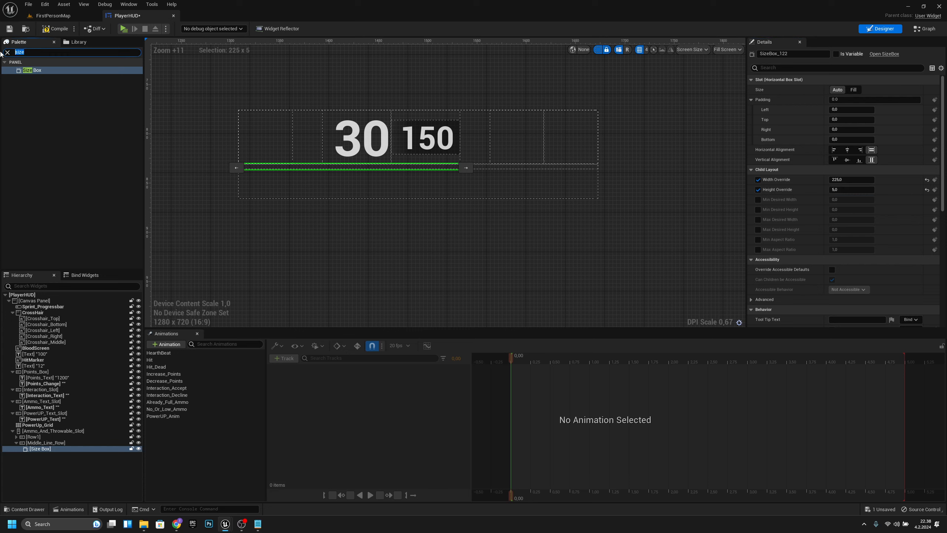
type("border")
left_click(47, 73)
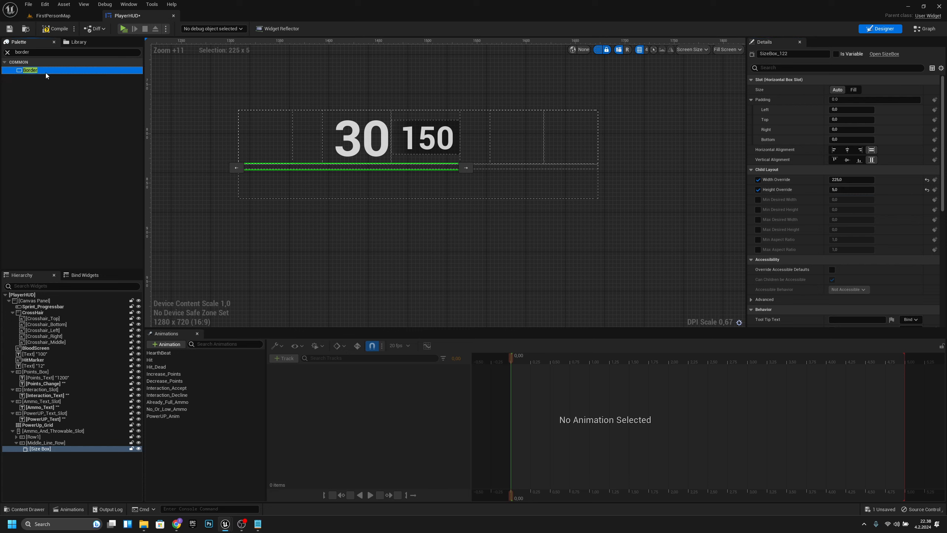
left_click_drag(46, 73, 47, 449)
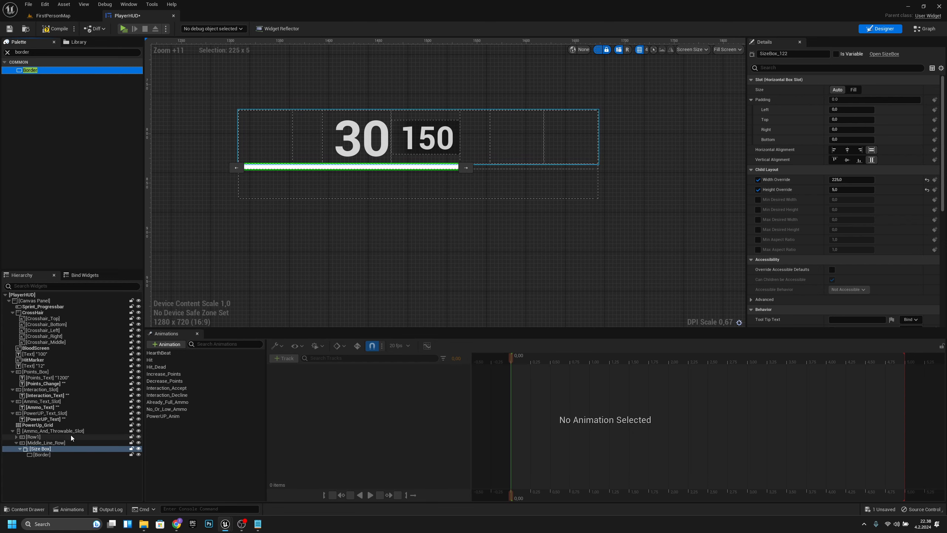
Step: Set the brush tint of the new border in Middle_Line_Row to white with an alpha of 0.4
left_click(50, 455)
scroll(399, 175, "up", 3)
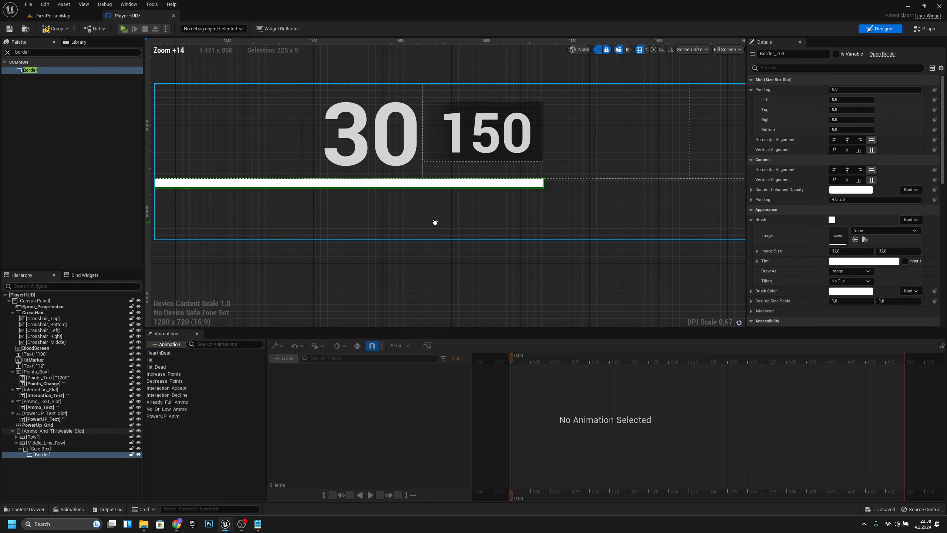
right_click_drag(435, 221, 469, 226)
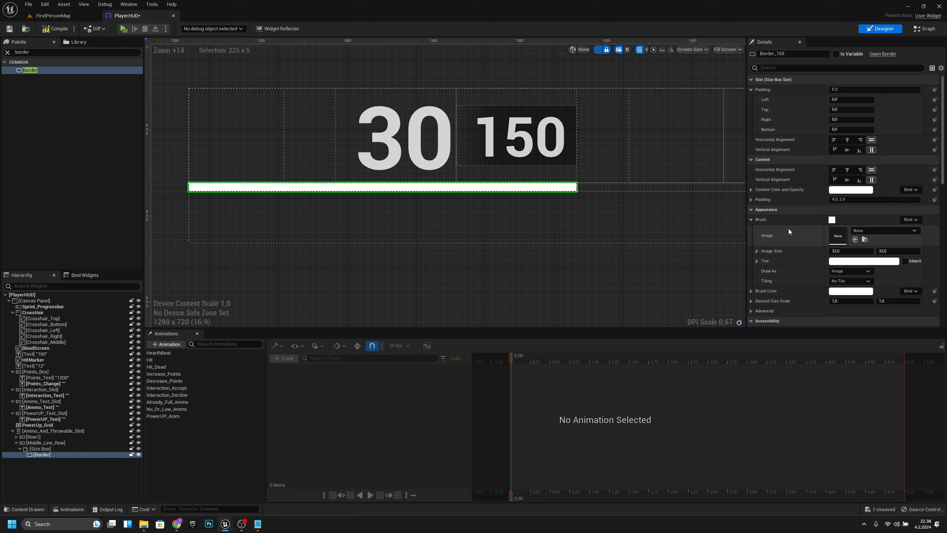
left_click(839, 262)
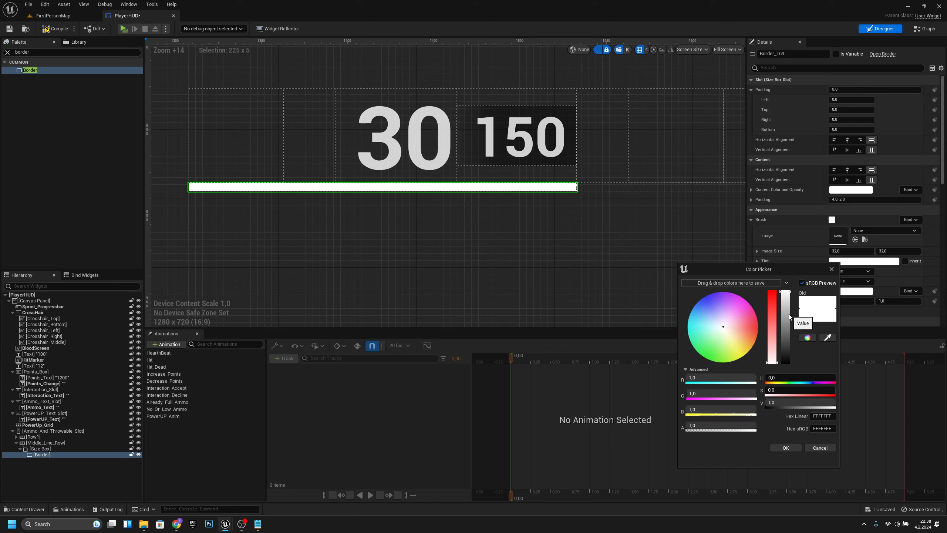
left_click_drag(786, 313, 788, 369)
left_click(732, 425)
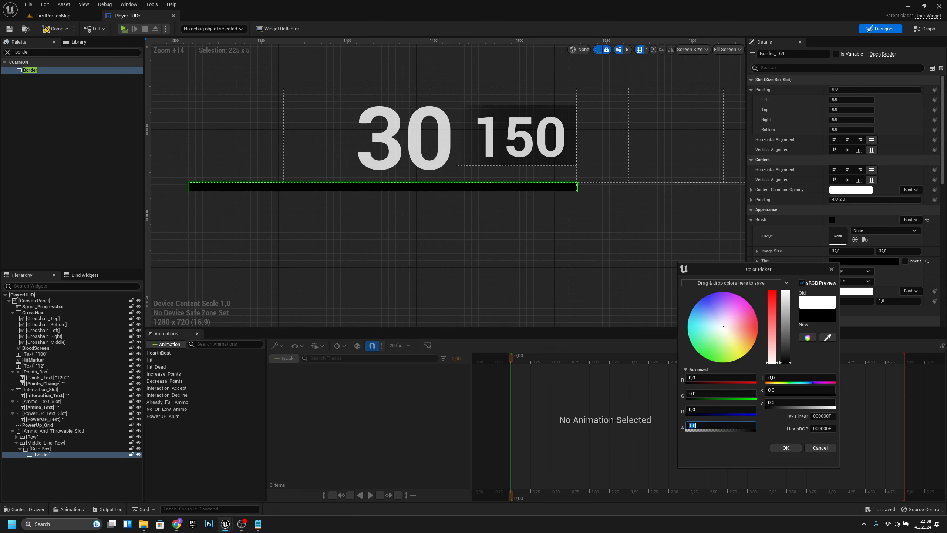
type(".")
left_click_drag(789, 341, 787, 285)
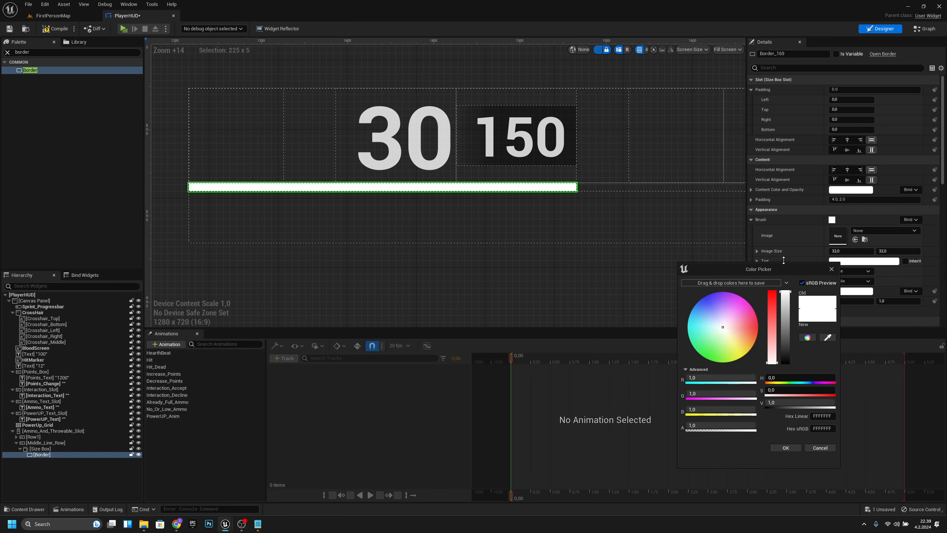
left_click(732, 425)
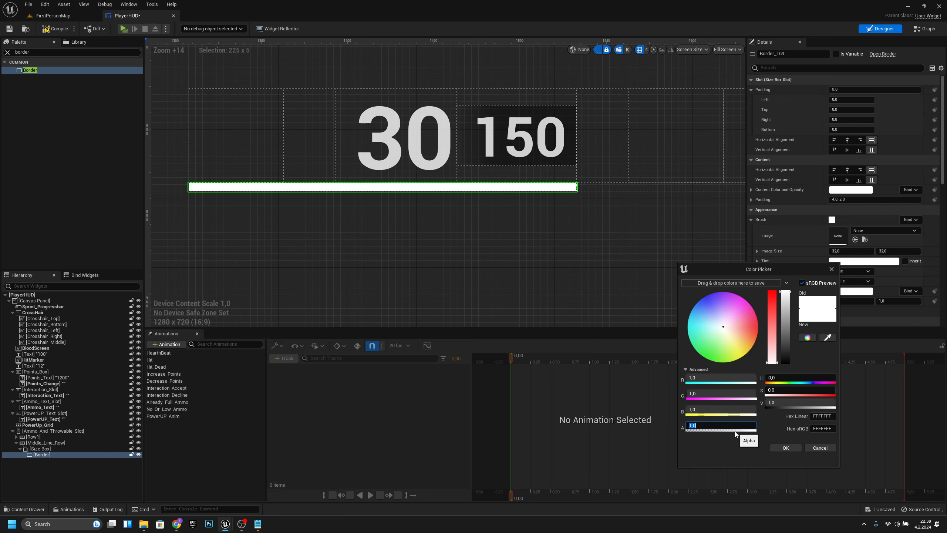
type("0,4")
key("Return")
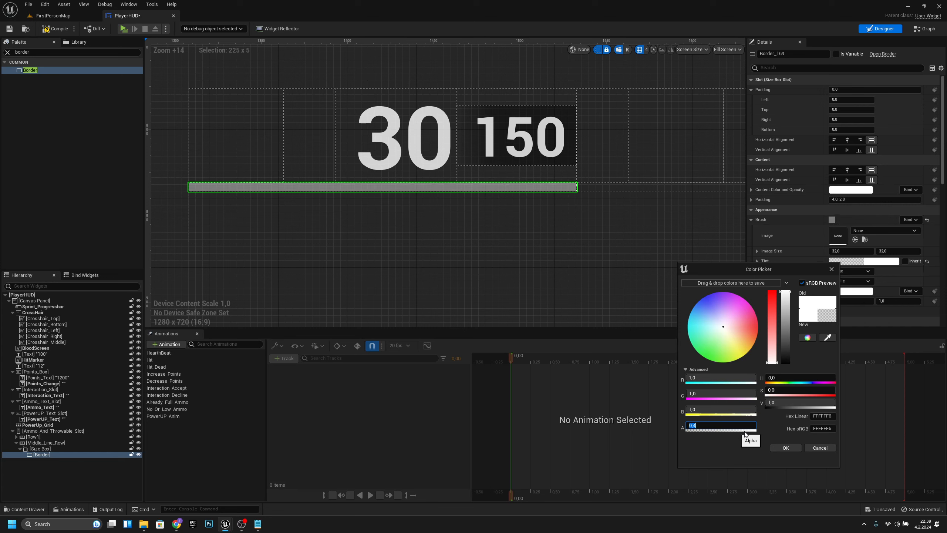
left_click(785, 447)
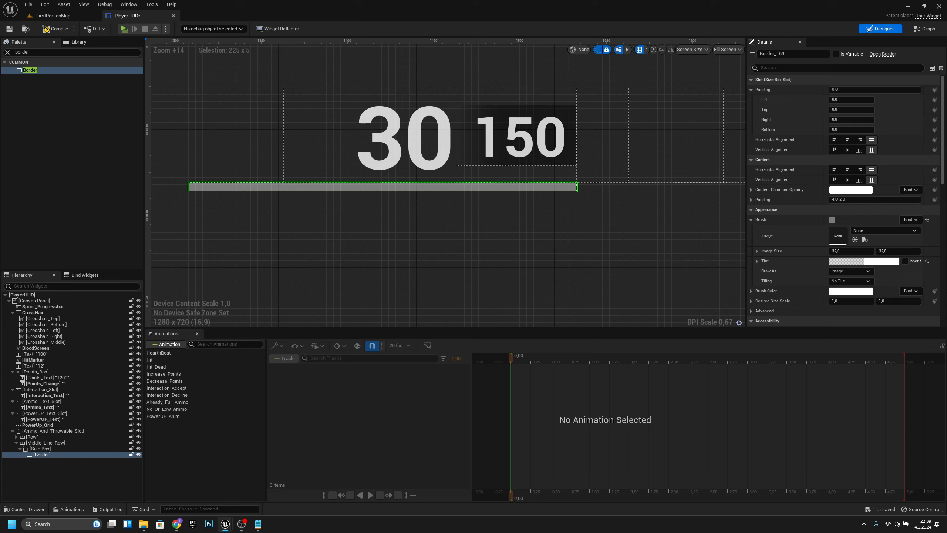
Step: Try a right slot padding of 30 on the Middle_Line_Row border, then restore it to 0
left_click(840, 120)
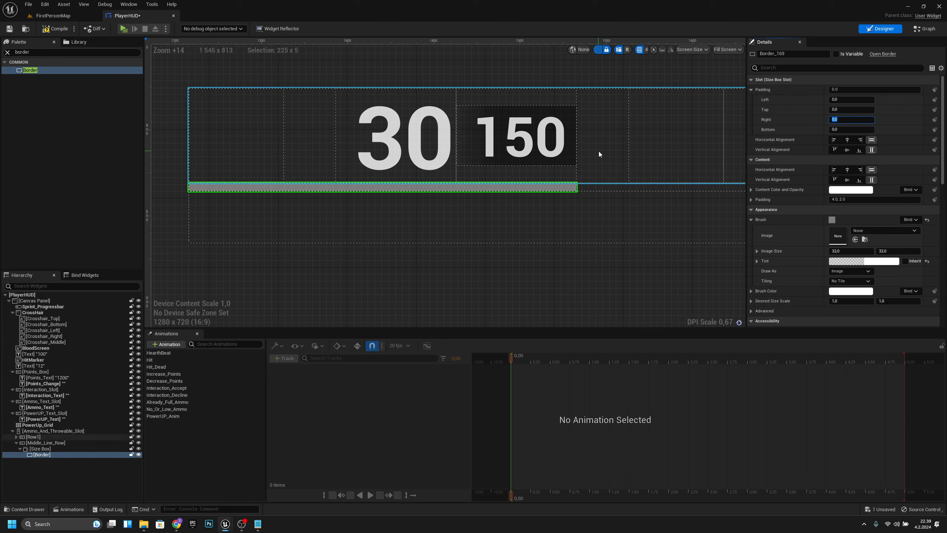
left_click(555, 175)
left_click(543, 192)
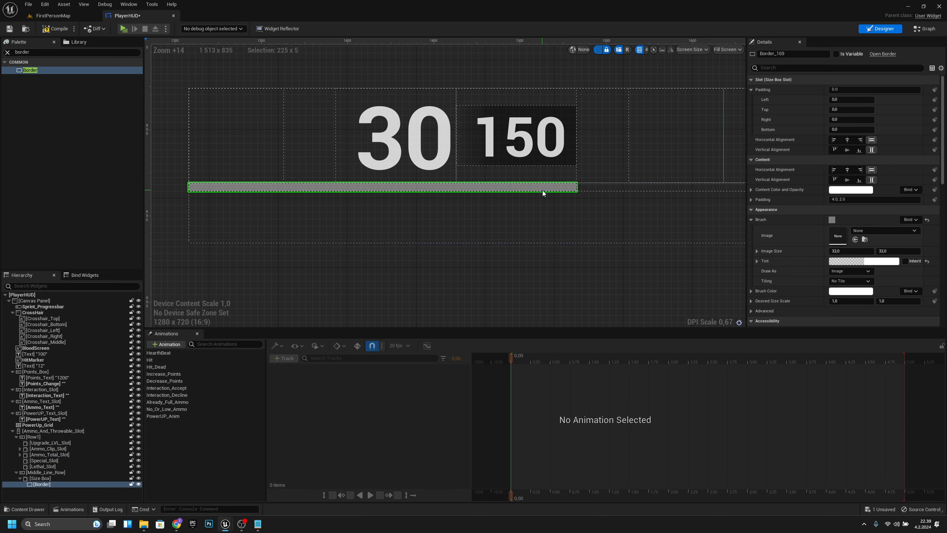
left_click(850, 119)
type("30")
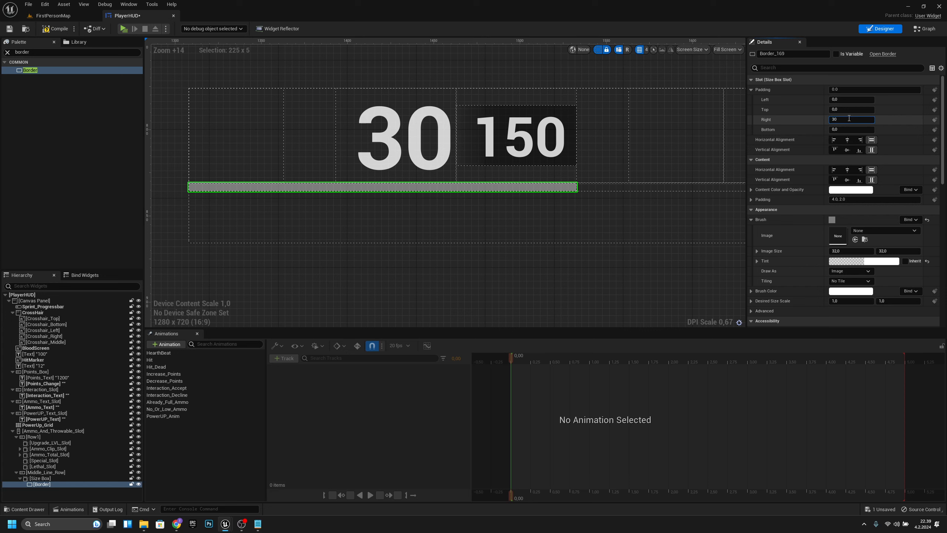
key("Return")
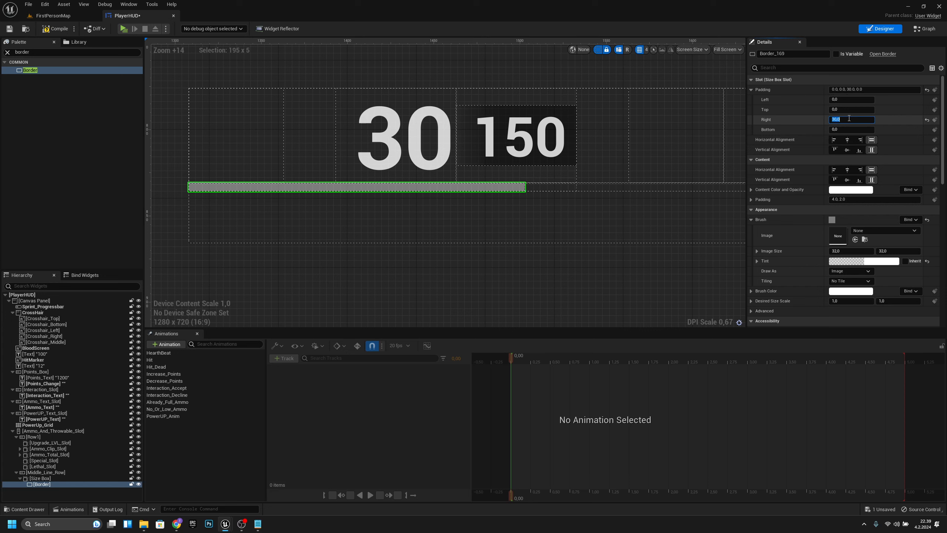
type("0")
key("Return")
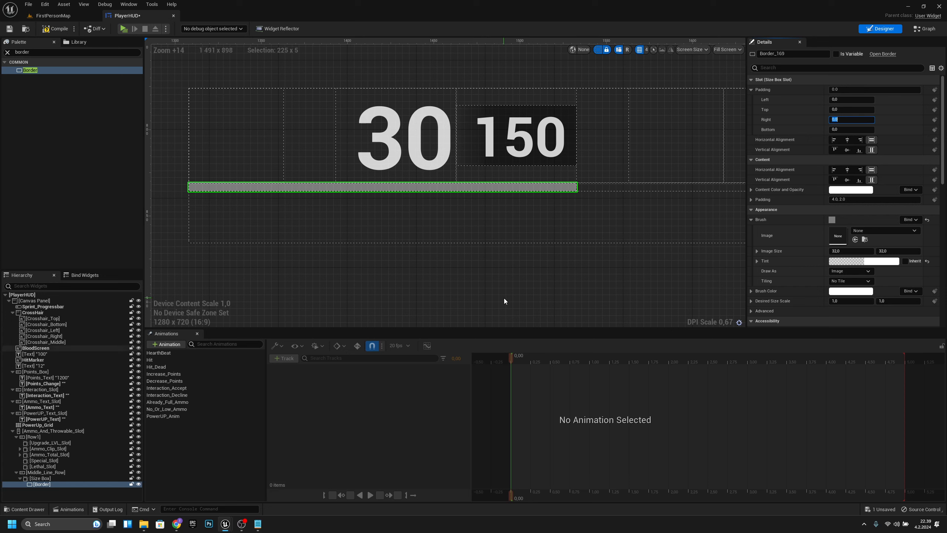
Step: Set the bottom slot padding of the Middle_Line_Row border to 3.5 to thin the line
left_click(41, 484)
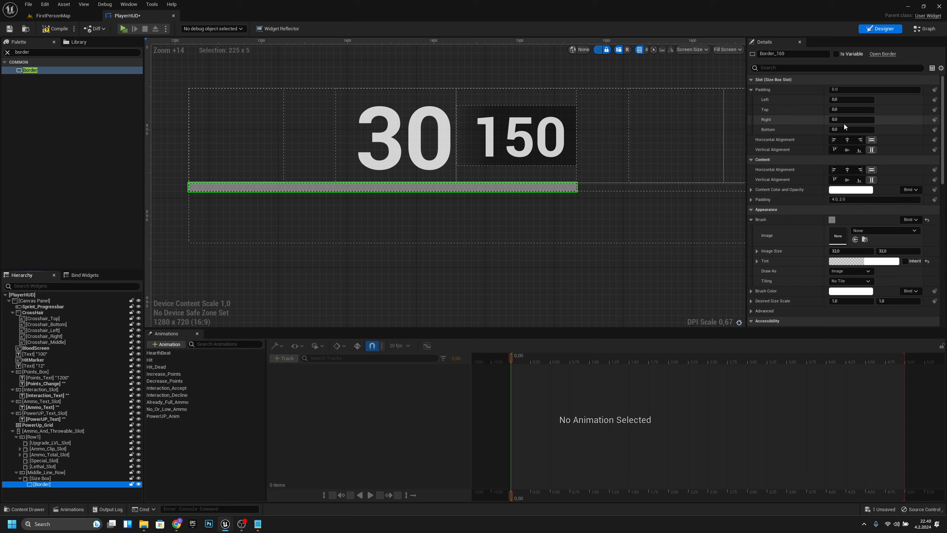
left_click(861, 129)
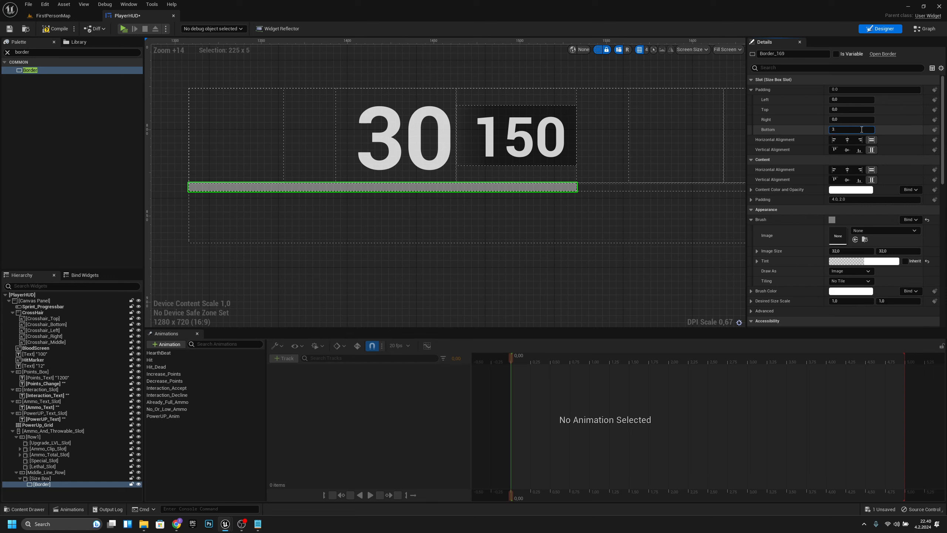
type(",5")
key("Return")
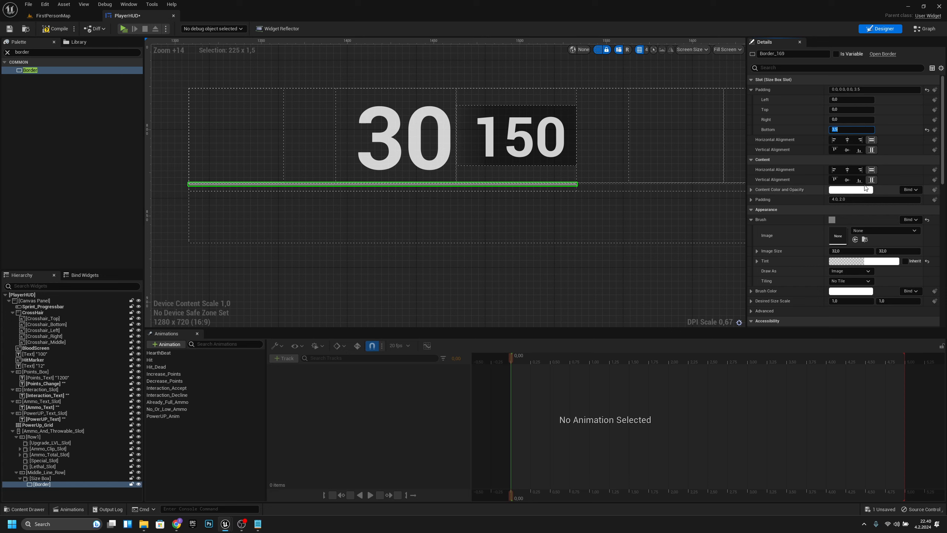
left_click(753, 198)
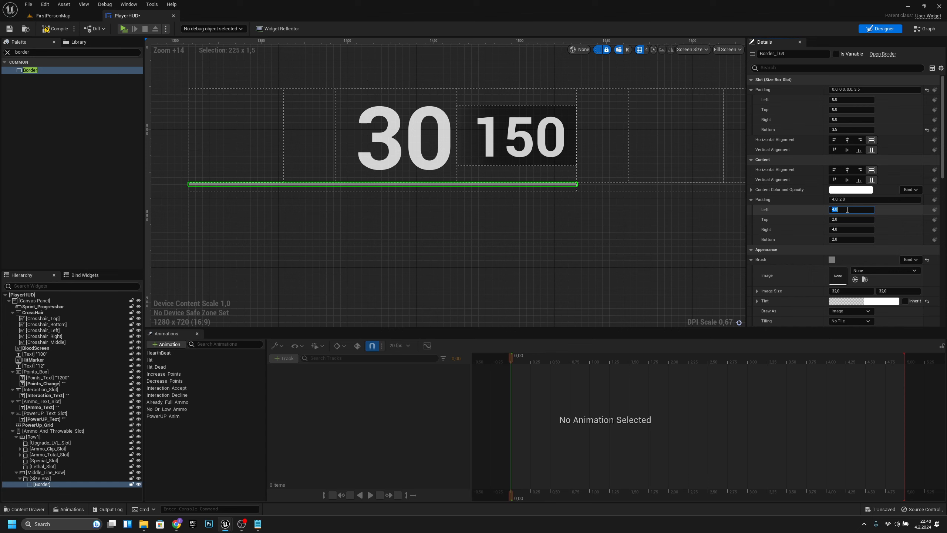
left_click(751, 200)
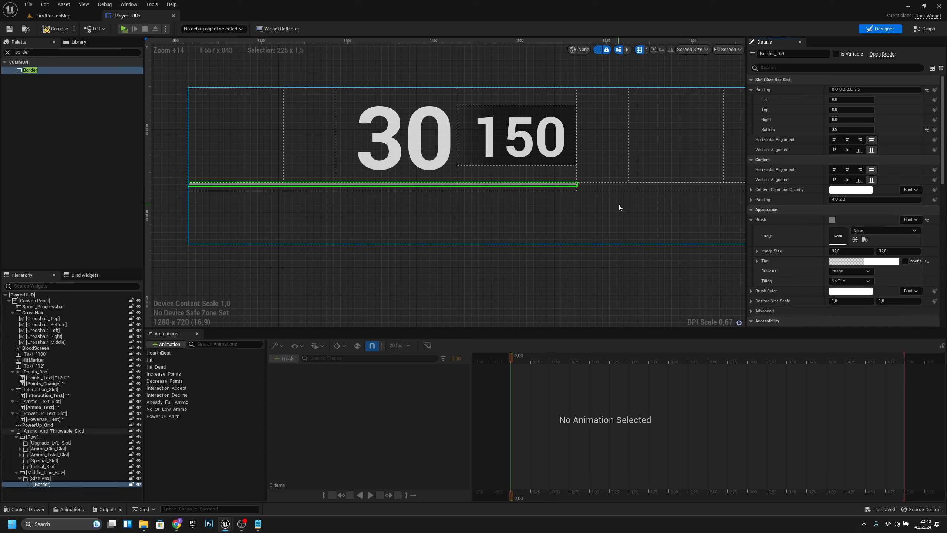
left_click(540, 212)
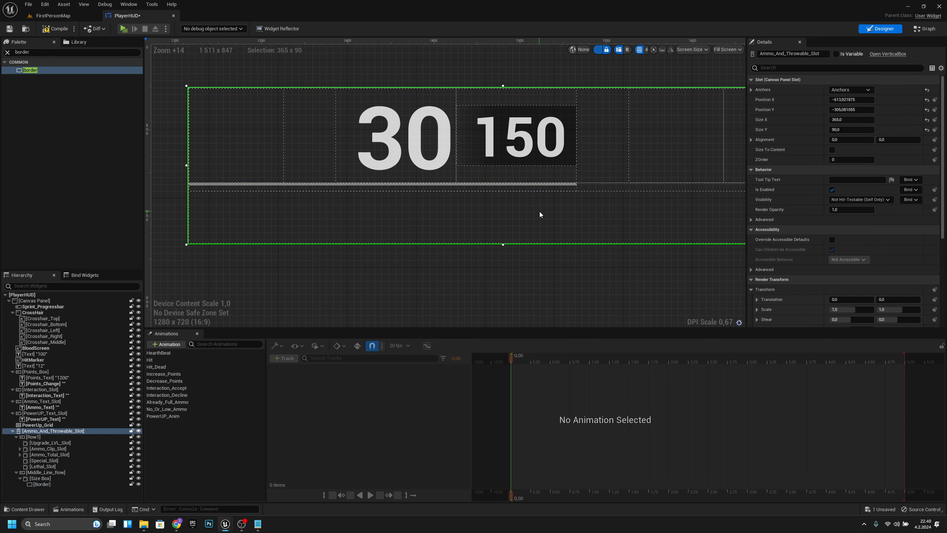
left_click(513, 189)
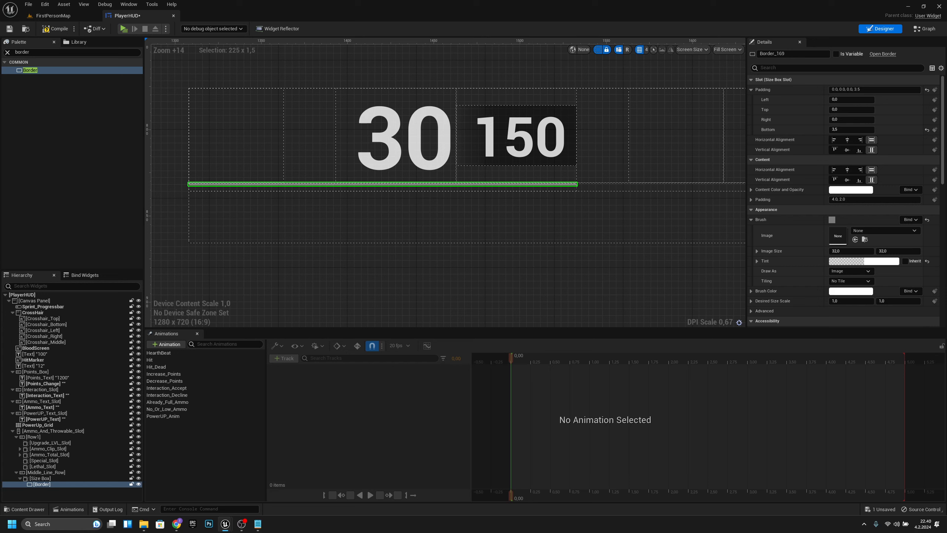
Step: Duplicate the size box and its border within Middle_Line_Row and set the copy's width override to 55
left_click(44, 479)
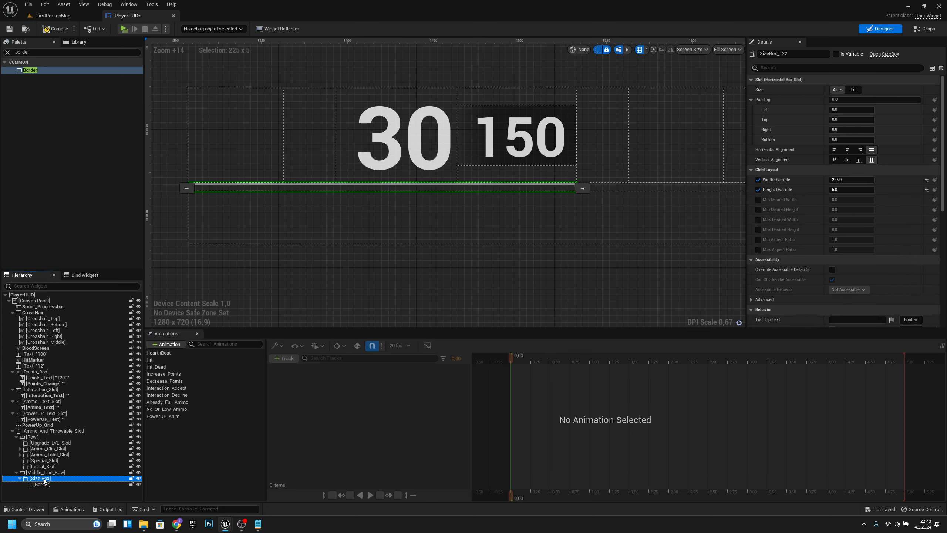
right_click(41, 479)
left_click(63, 410)
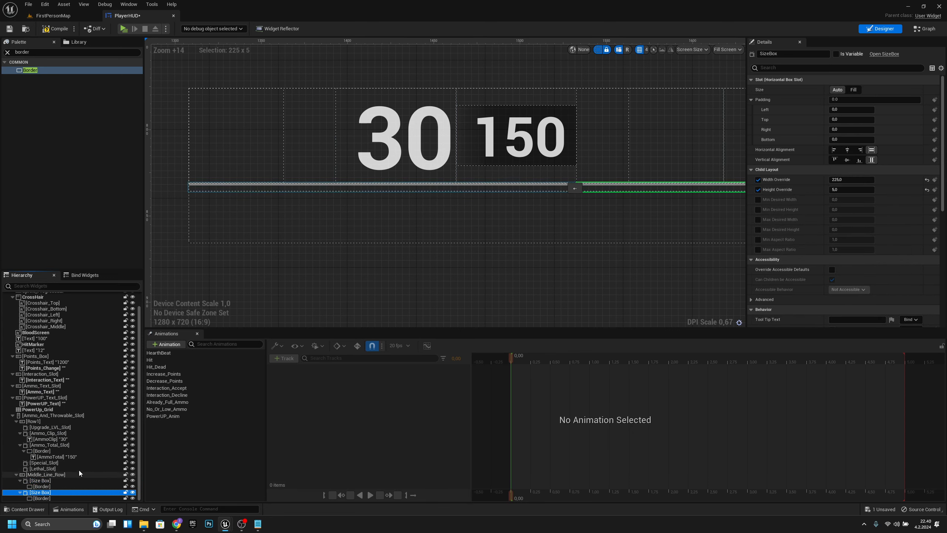
right_click_drag(642, 246, 462, 212)
left_click(851, 179)
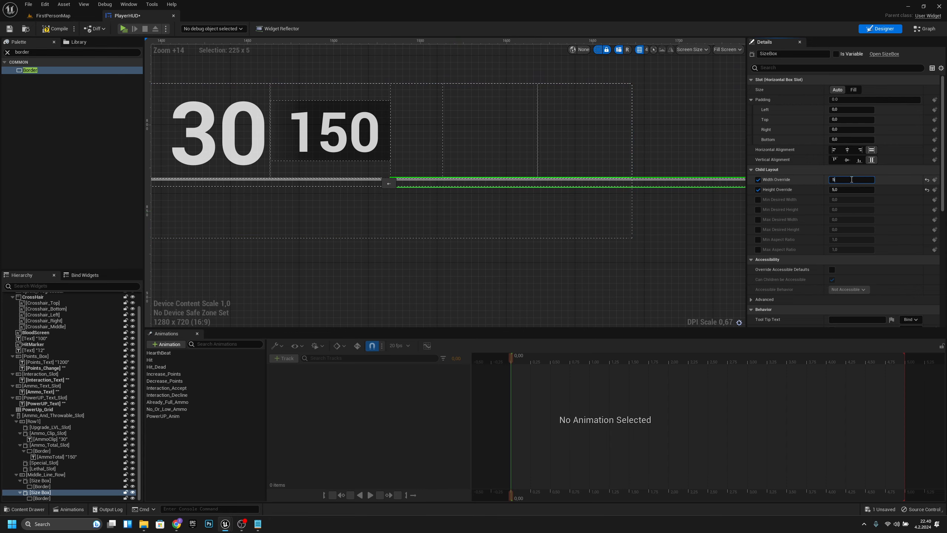
key("Return")
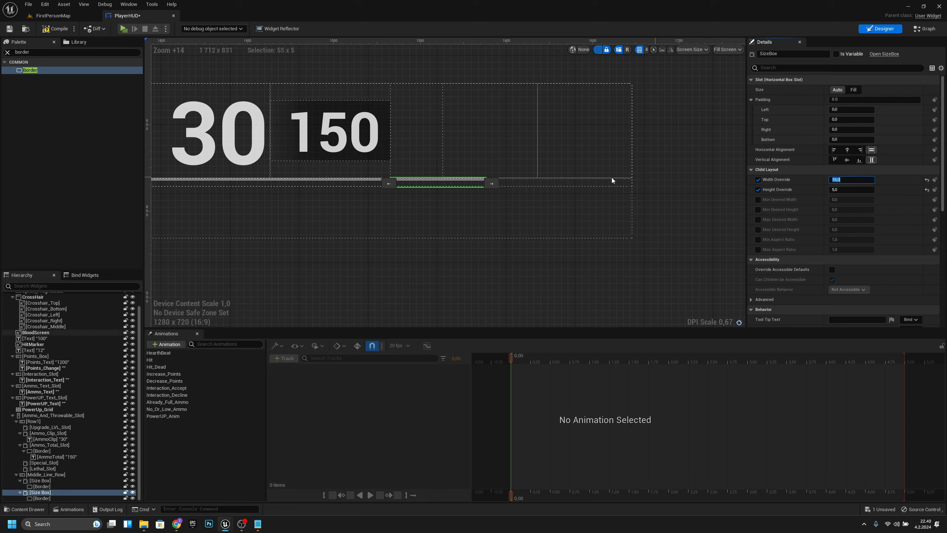
Step: Set the right slot padding of the first size box in Middle_Line_Row to 30
left_click(47, 481)
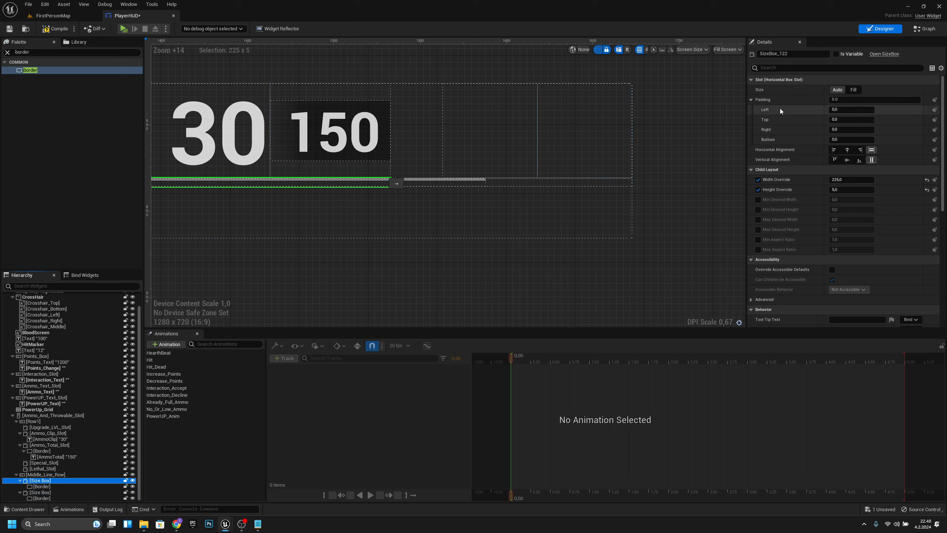
left_click(837, 129)
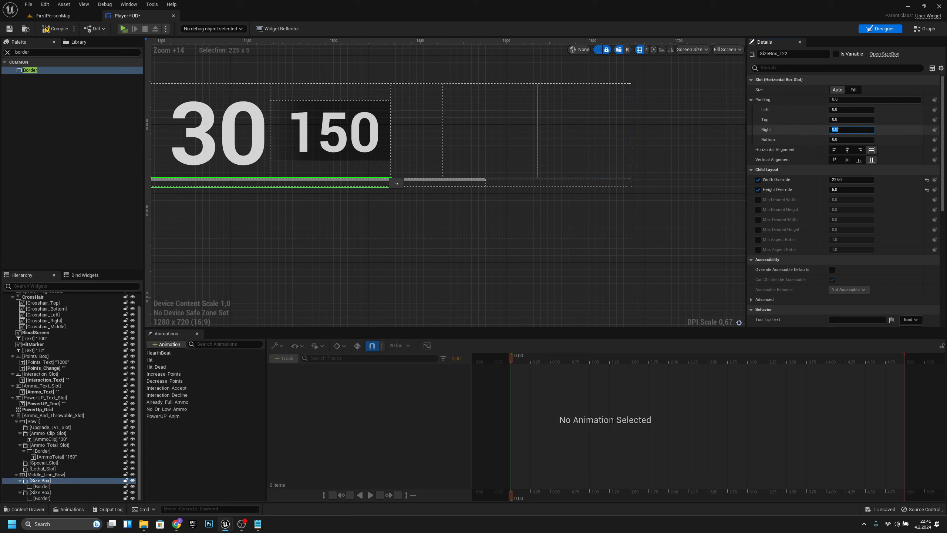
type("30")
key("Return")
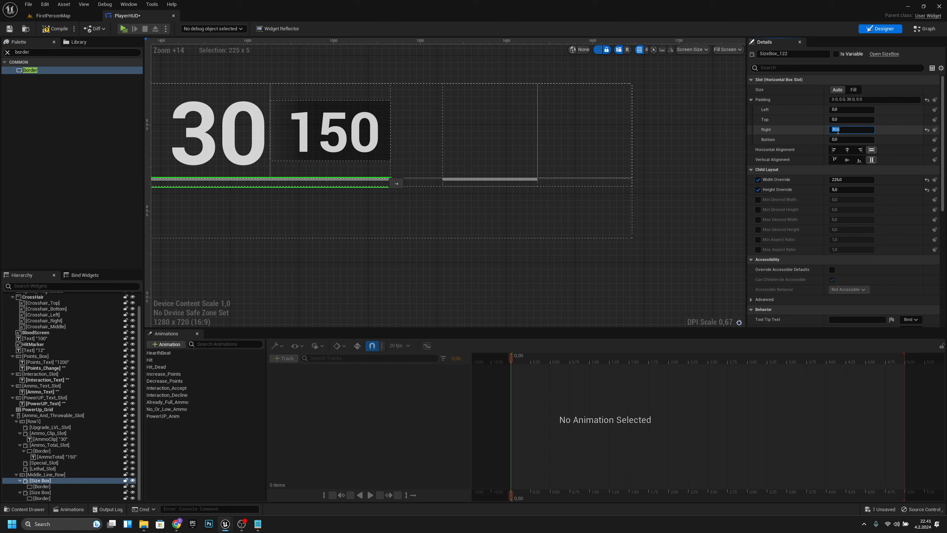
Step: Set the right slot padding of Ammo_Total_Slot in Row1 to 25
left_click(466, 181)
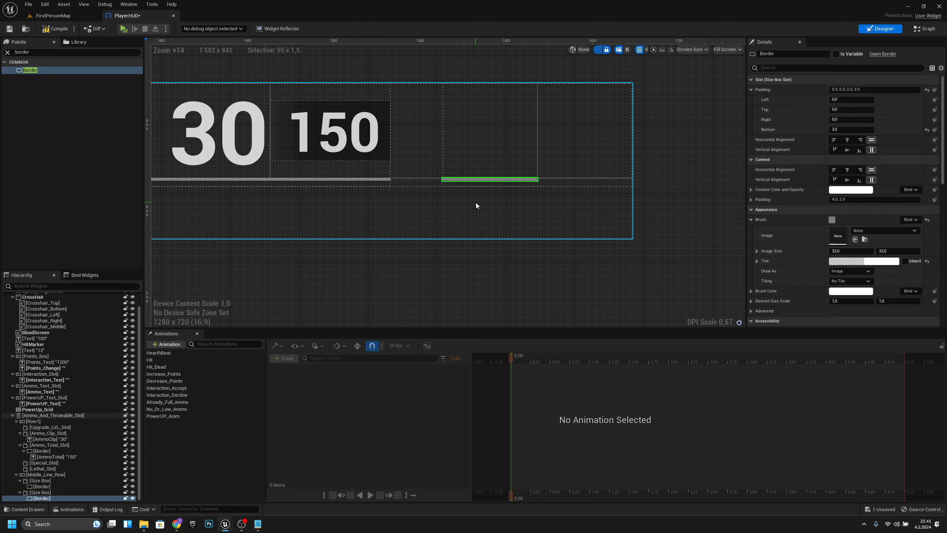
right_click_drag(476, 205, 624, 184)
left_click(587, 154)
left_click(255, 156)
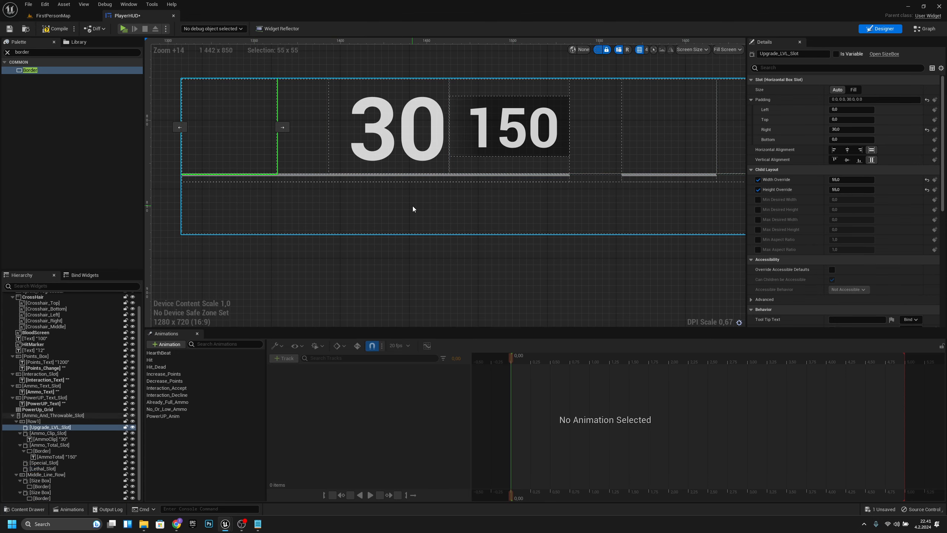
right_click_drag(623, 232, 545, 243)
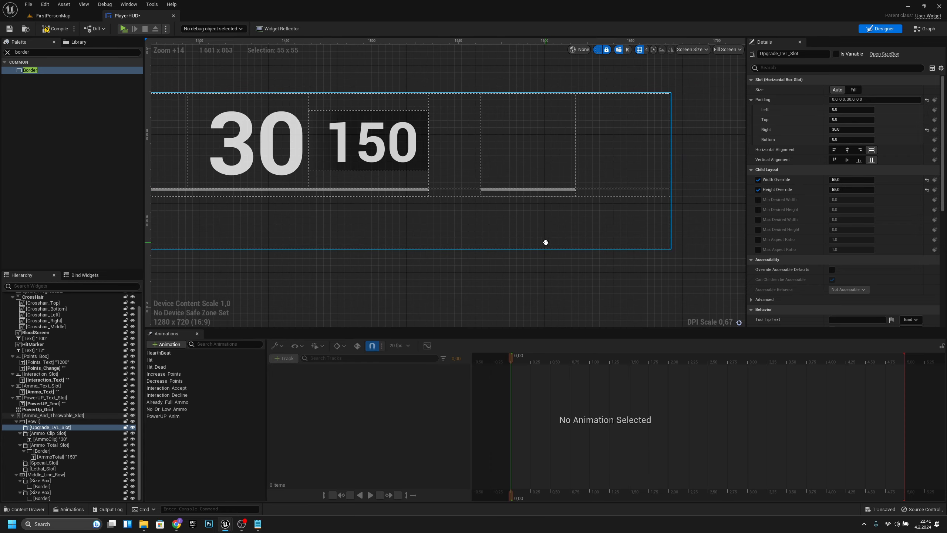
left_click(414, 182)
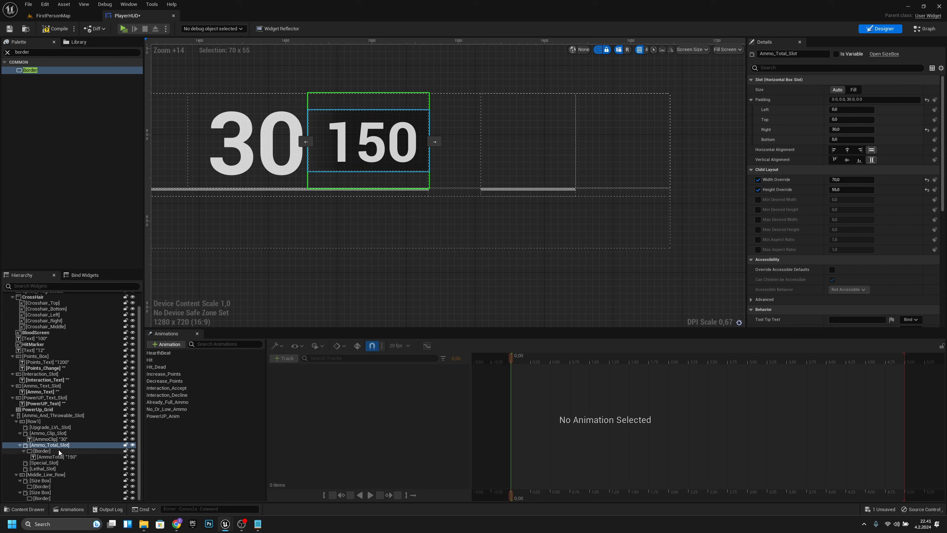
left_click(844, 130)
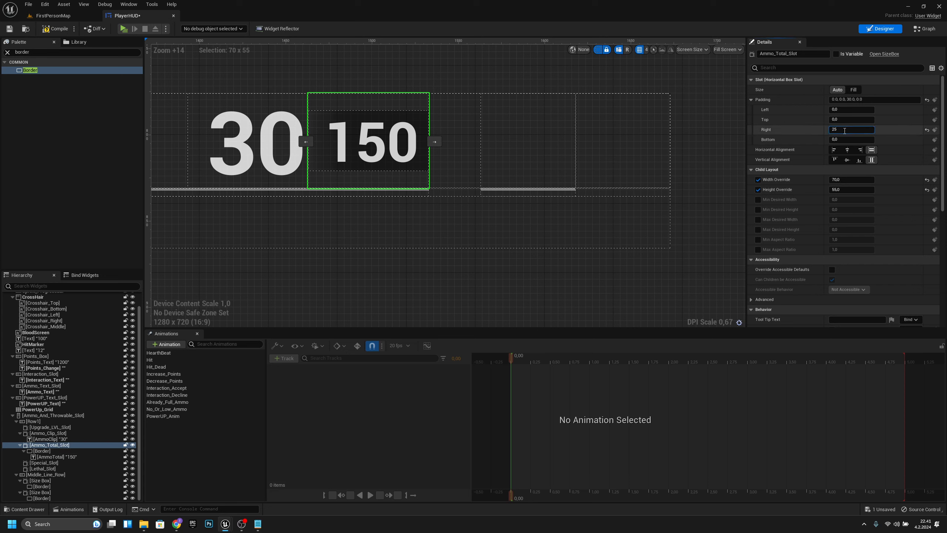
key("Return")
Step: Set the right slot padding of the first size box in Middle_Line_Row to 25
left_click(402, 196)
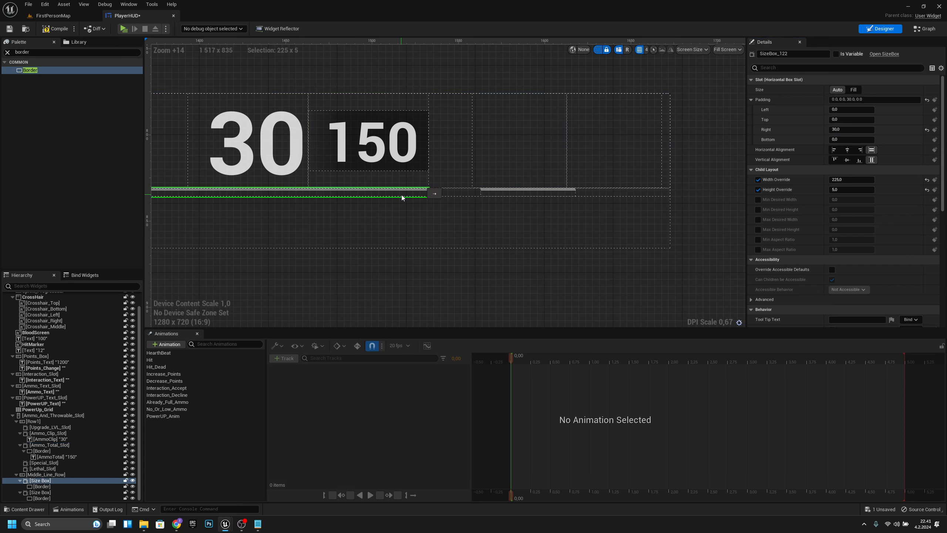
left_click(846, 129)
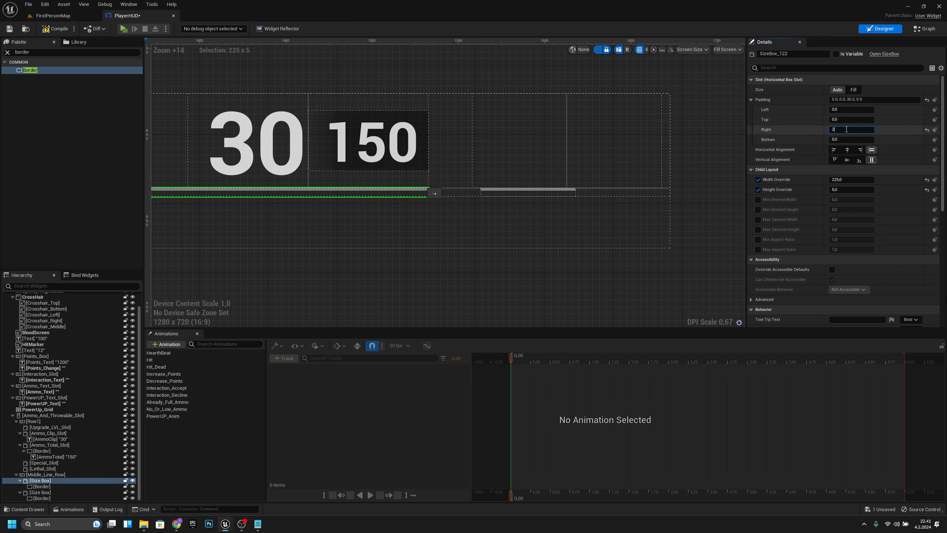
type("25")
key("Return")
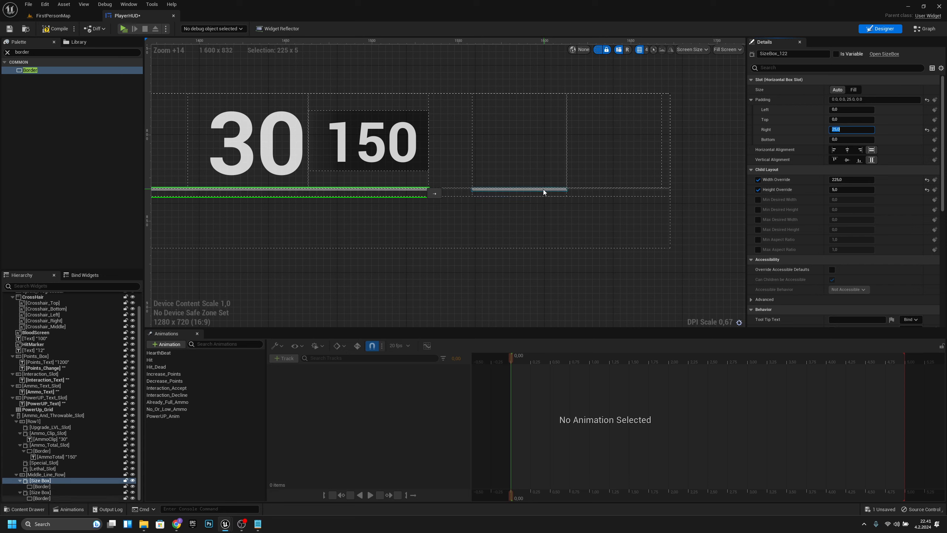
Step: Set the right slot padding to 5 on both Special_Slot and the second size box in Middle_Line_Row
left_click(532, 167)
left_click(836, 131)
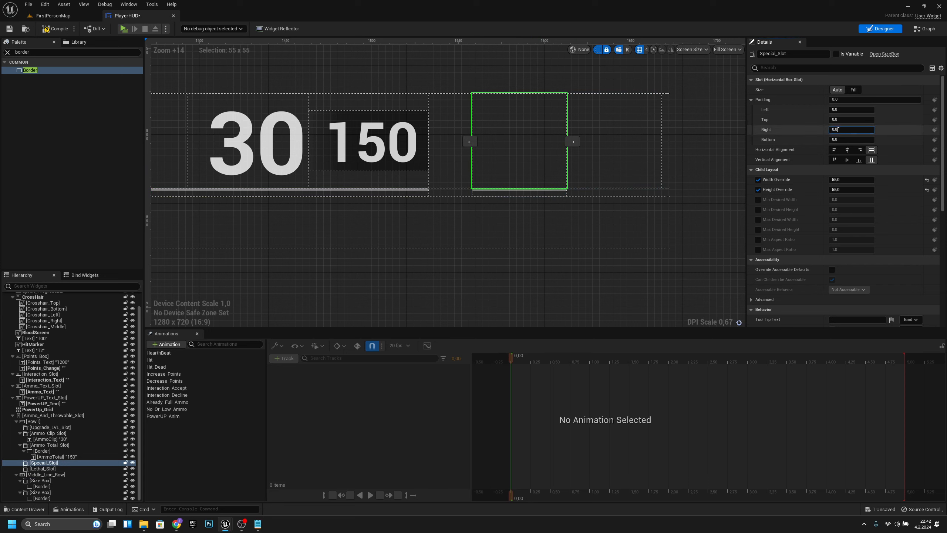
type("5")
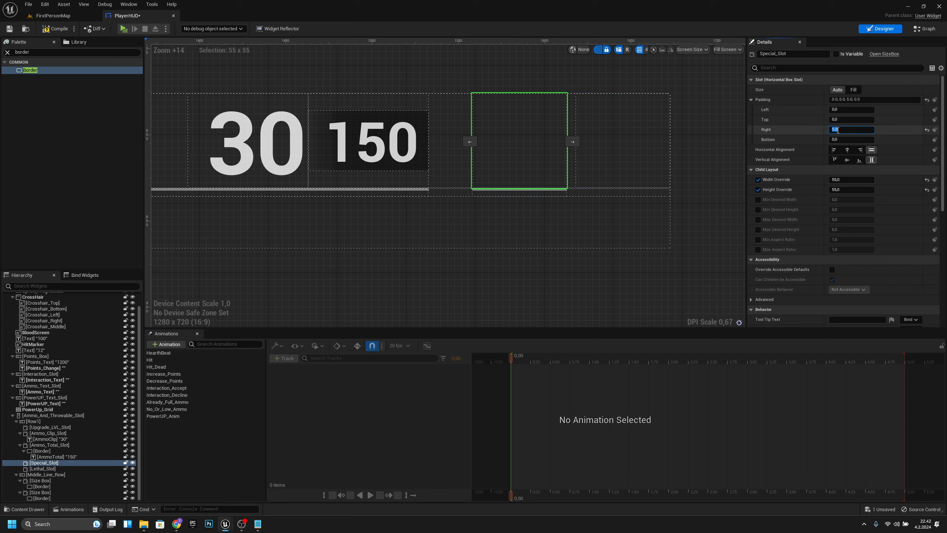
left_click(559, 192)
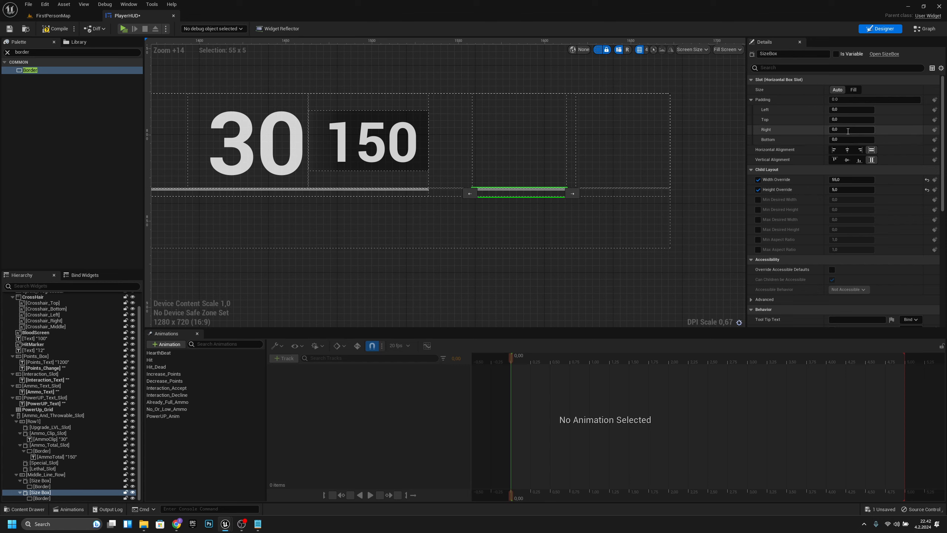
left_click(851, 130)
type("5")
key("Return")
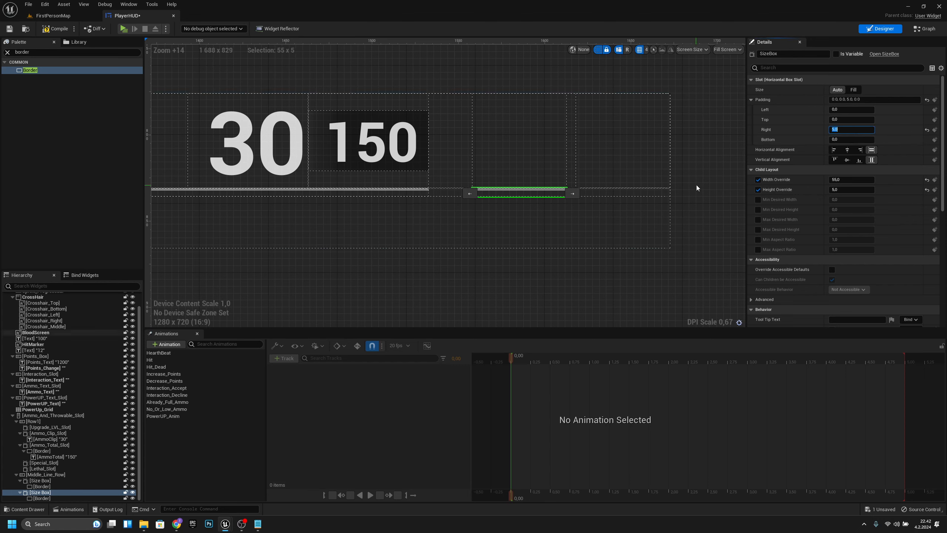
Step: Duplicate the second size box in Middle_Line_Row together with its border, and save the widget
left_click(671, 179)
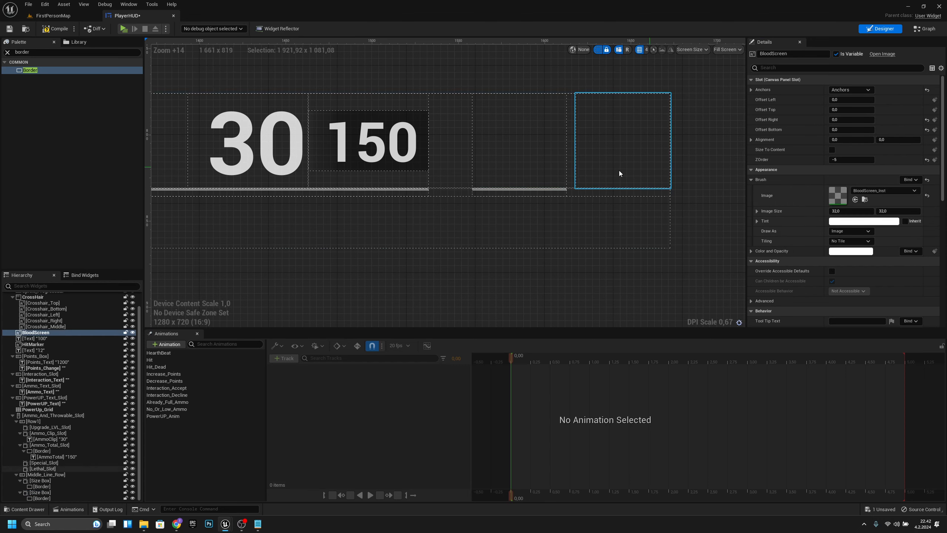
left_click(534, 193)
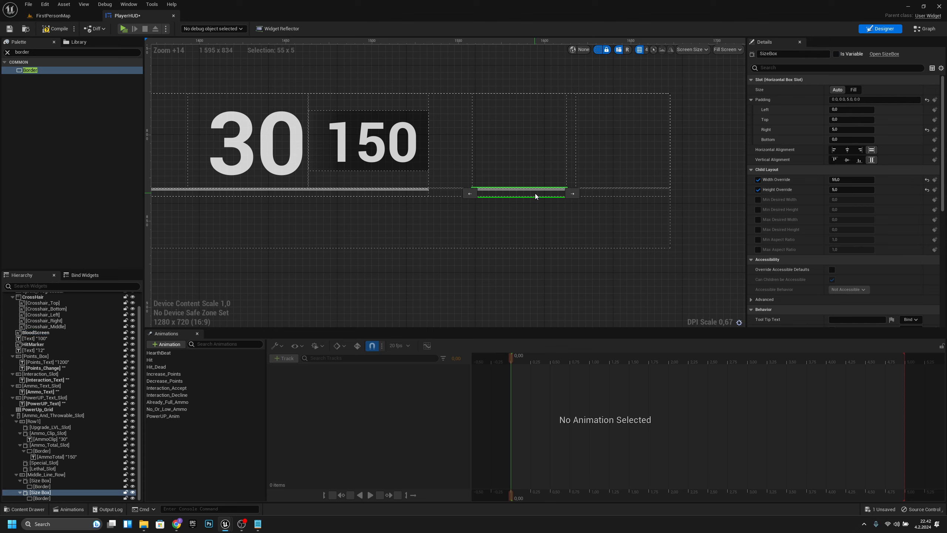
right_click(41, 492)
left_click(71, 422)
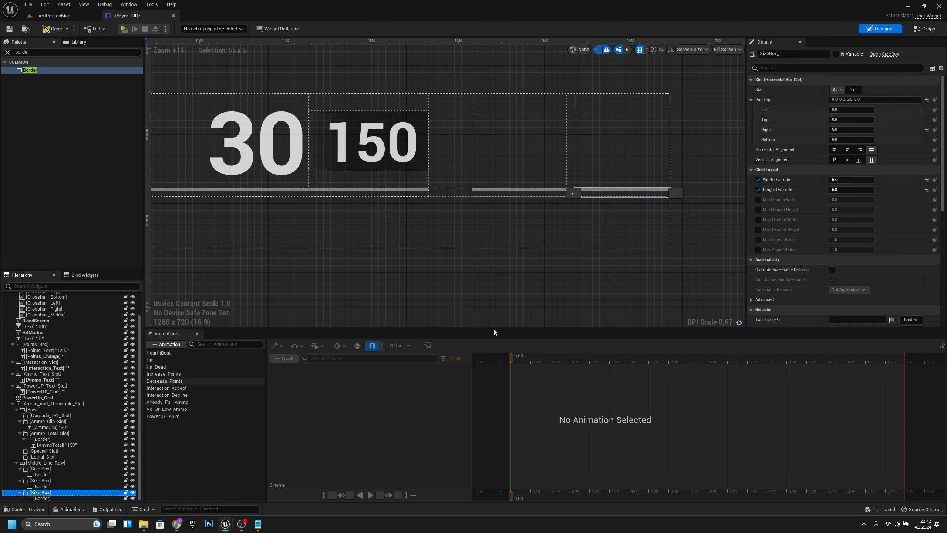
left_click(608, 175)
scroll(609, 178, "down", 3)
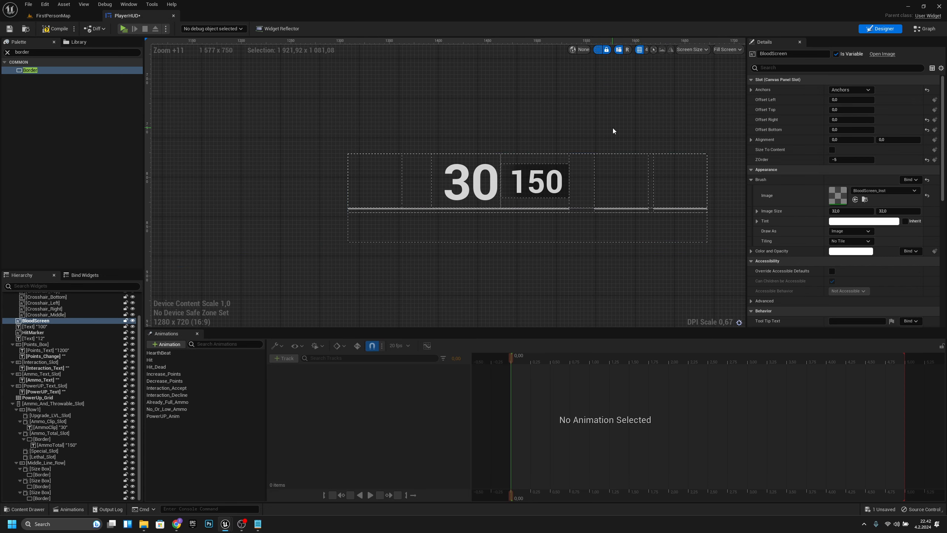
left_click(28, 4)
left_click(45, 48)
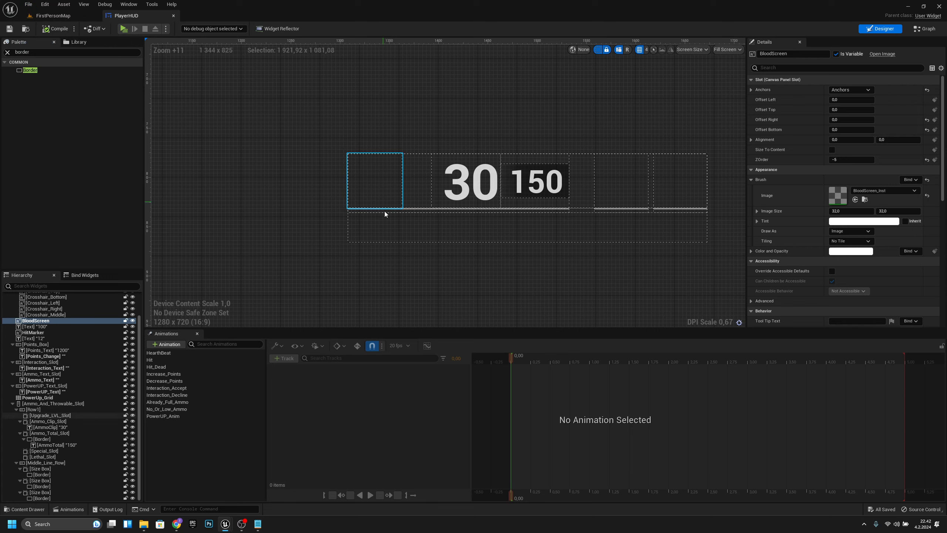
Step: Collapse Middle_Line_Row and Row1 in the hierarchy and add a Horizontal Box to Ammo_And_Throwable_Slot below them
left_click(16, 463)
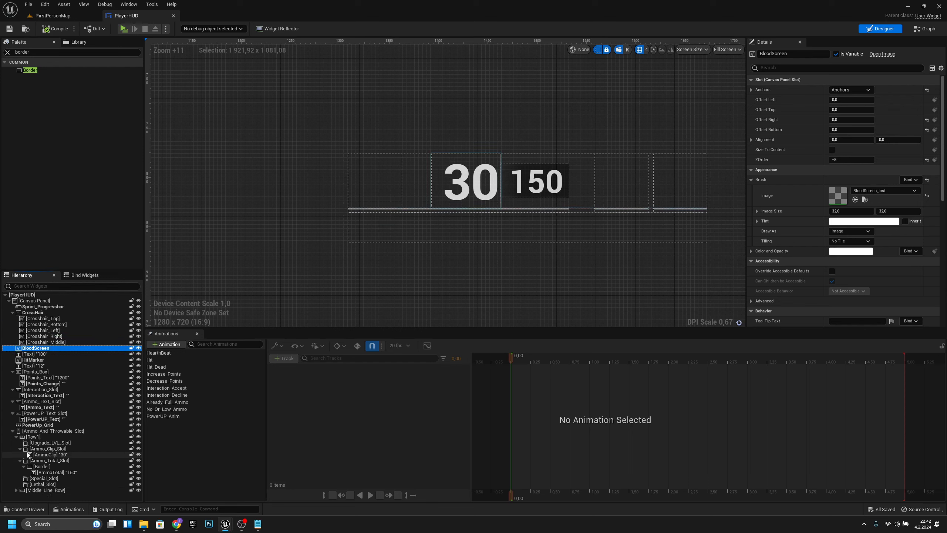
left_click(16, 437)
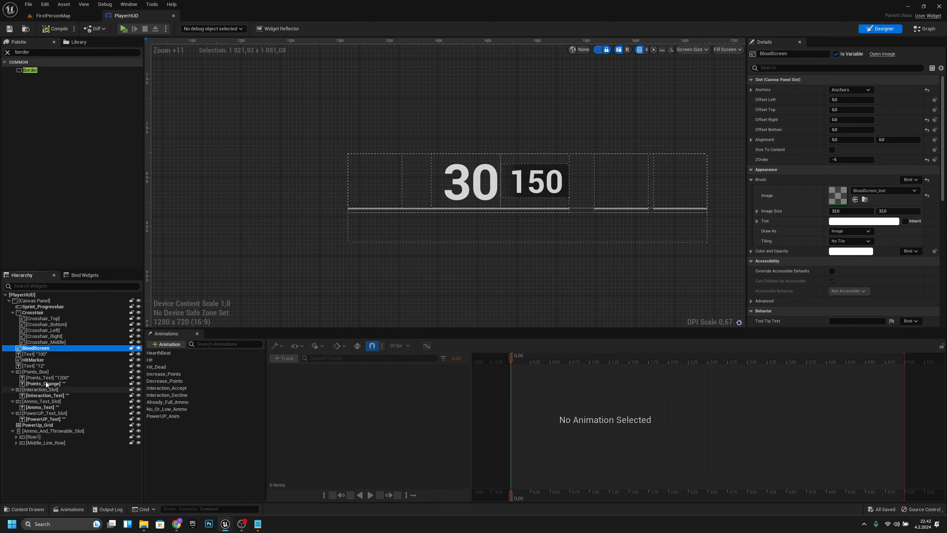
left_click(43, 432)
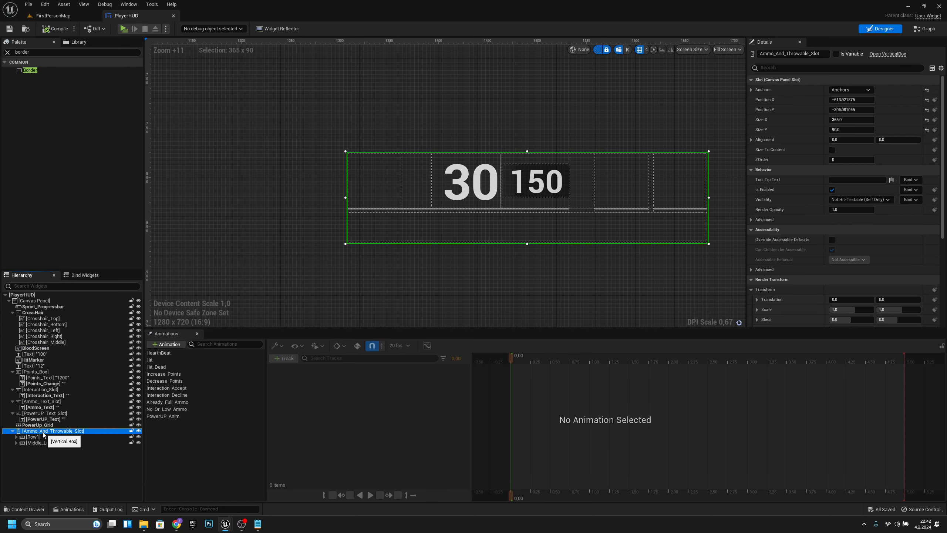
left_click(44, 53)
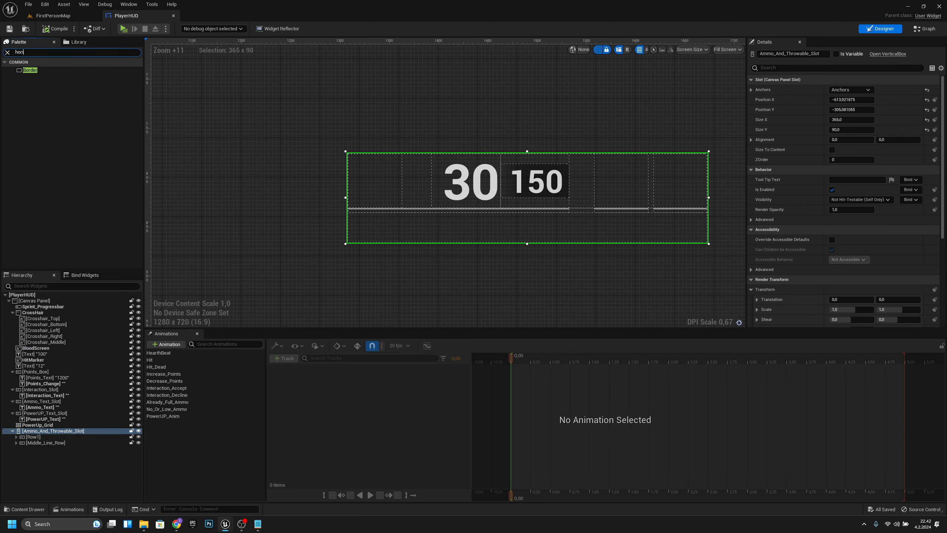
type("hori")
left_click_drag(38, 70, 53, 437)
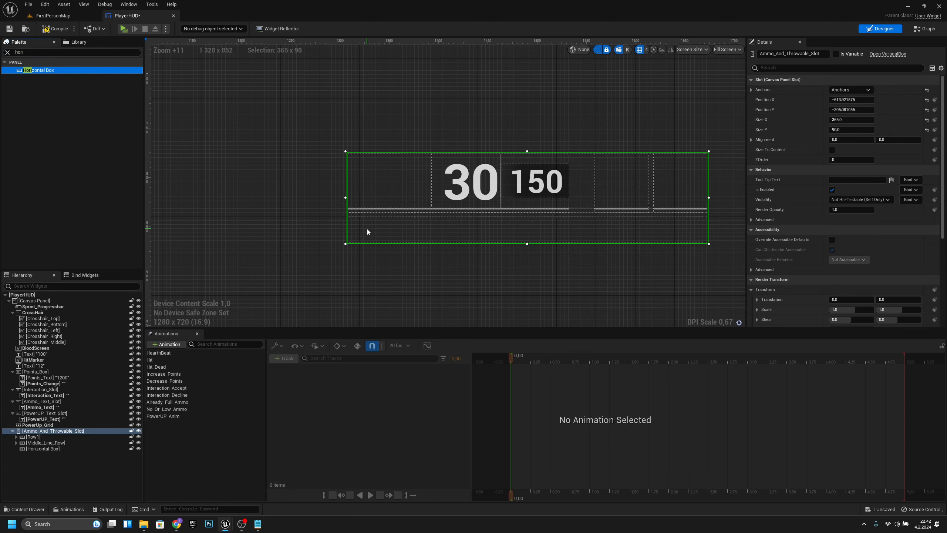
Step: Add a Size Box inside the new horizontal box under Ammo_And_Throwable_Slot
left_click(59, 449)
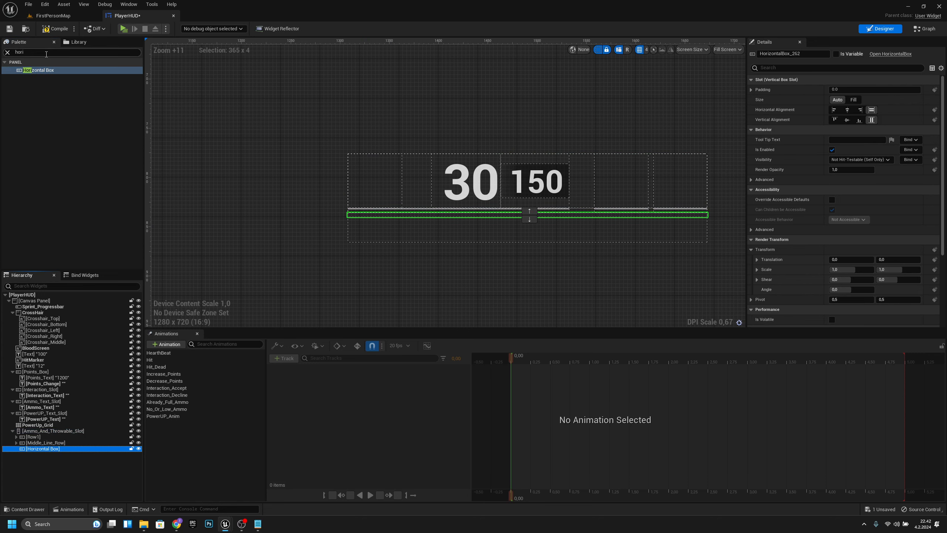
left_click(48, 52)
type("size")
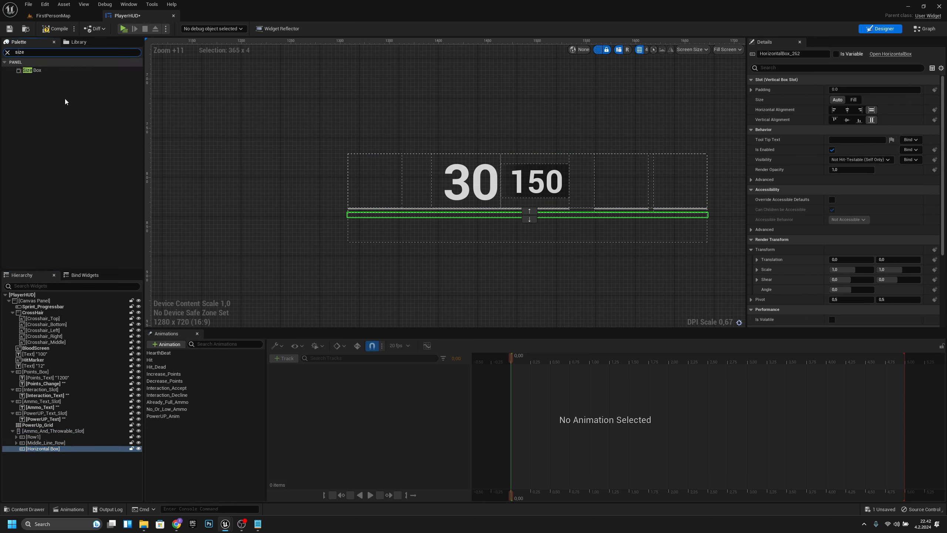
left_click_drag(49, 71, 48, 447)
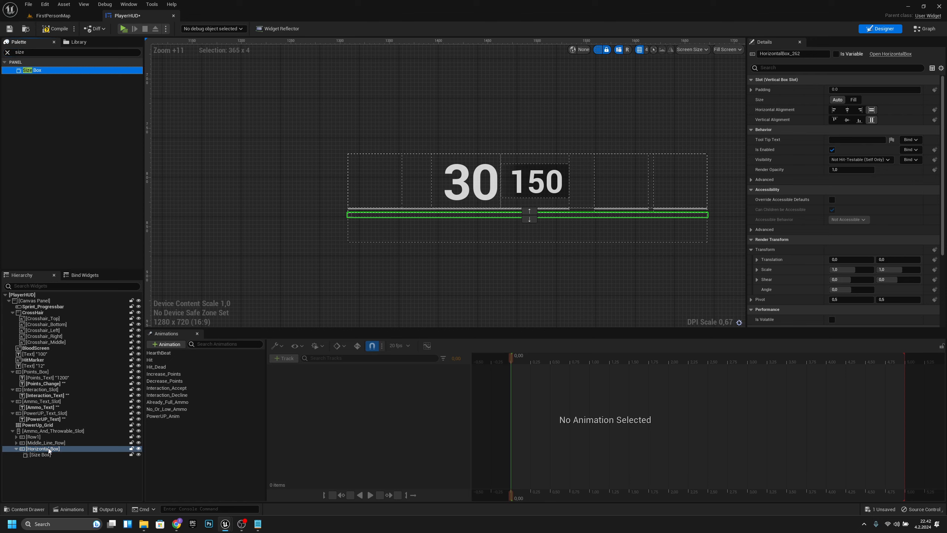
left_click(45, 453)
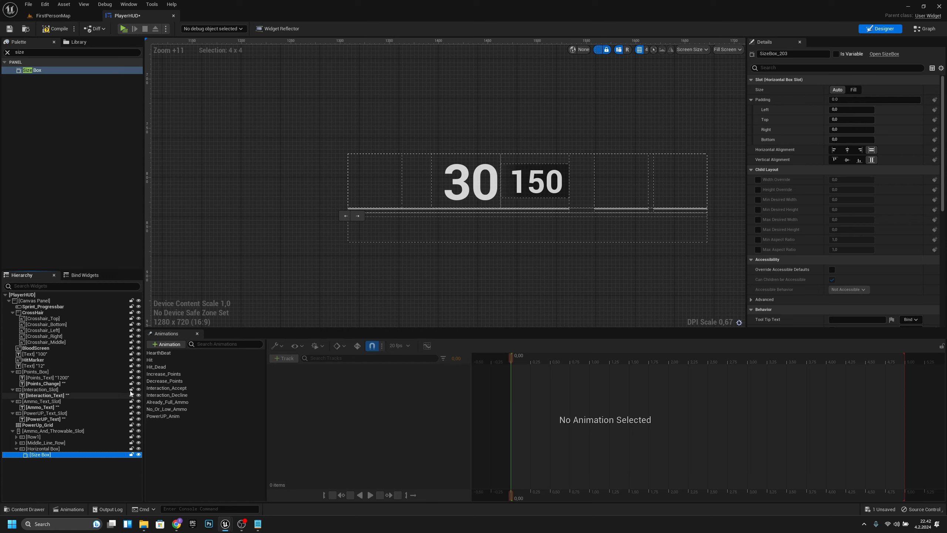
Step: Rename the new horizontal box as Row2
left_click(50, 449)
left_click(51, 449)
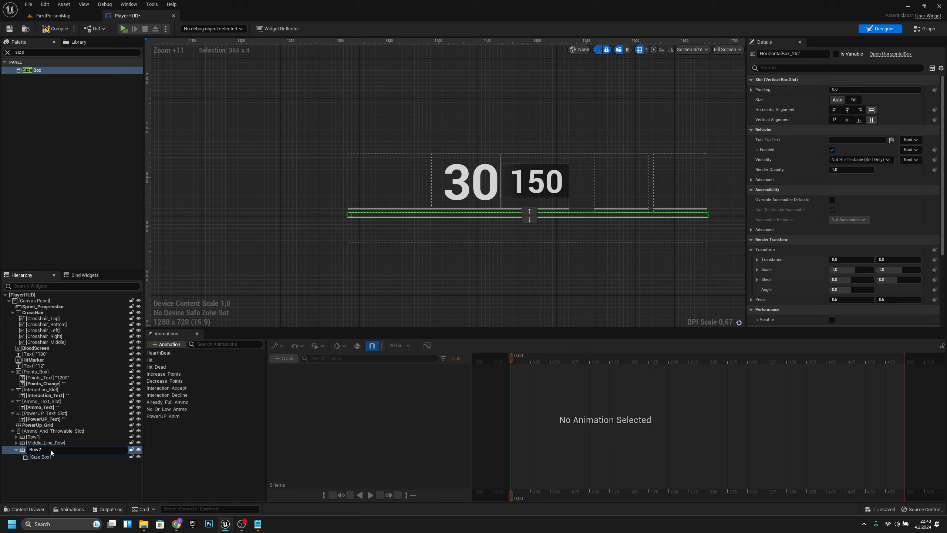
key("Return")
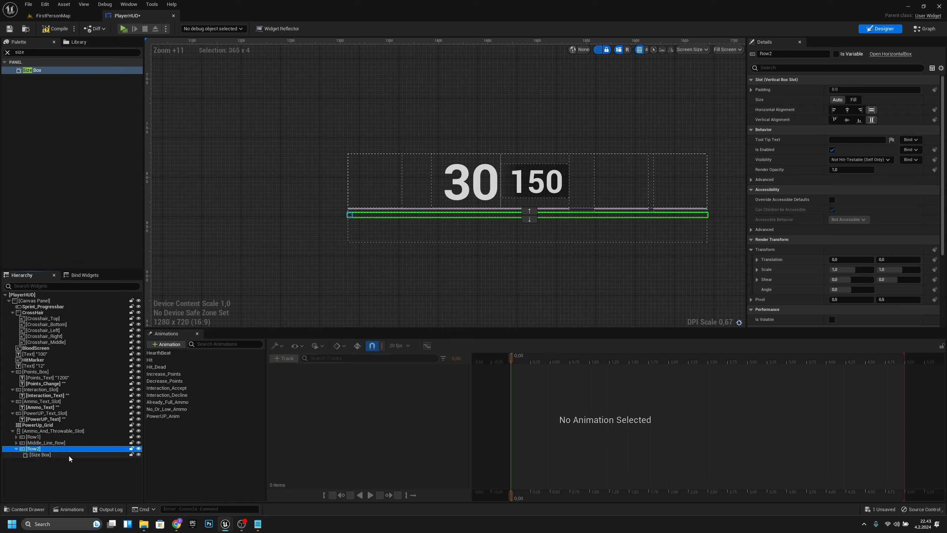
Step: Enable the width and height overrides of Row2's size box and set them to 225 wide and 30 high
left_click(57, 454)
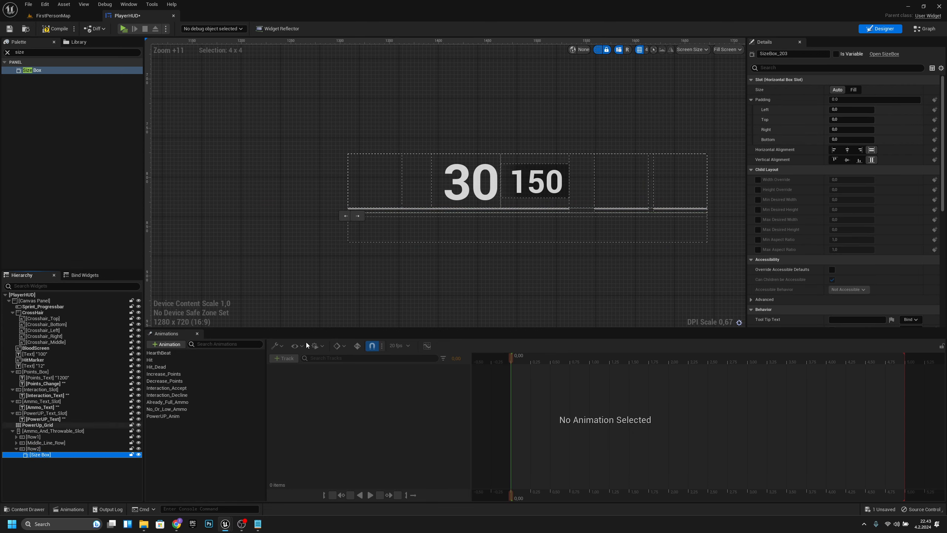
left_click(758, 180)
left_click(757, 190)
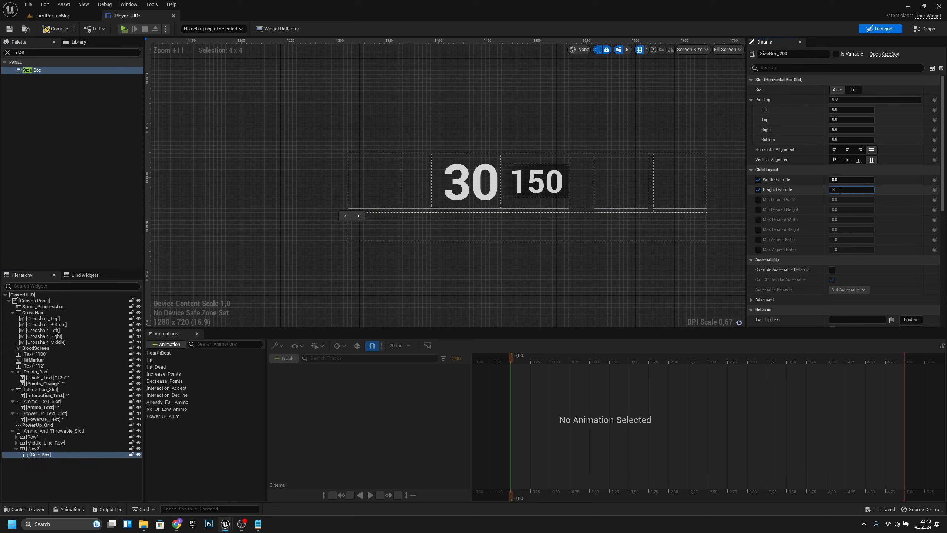
key("Return")
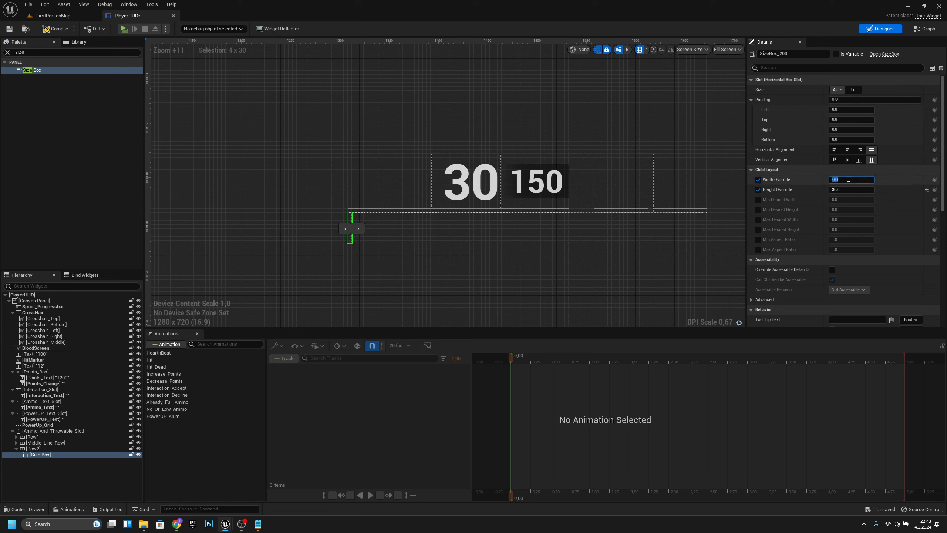
key("Return")
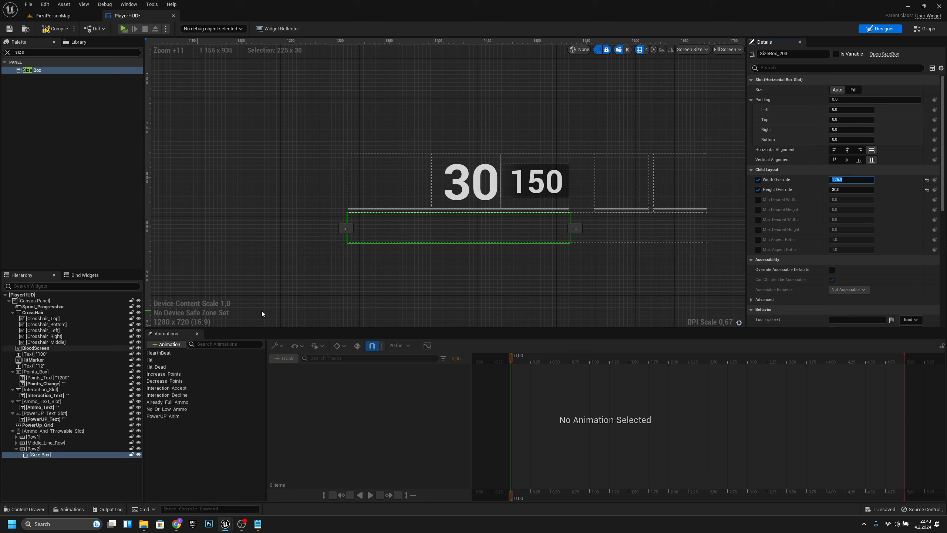
Step: Add a Border inside Row2's size box below the ammo numbers
left_click(13, 53)
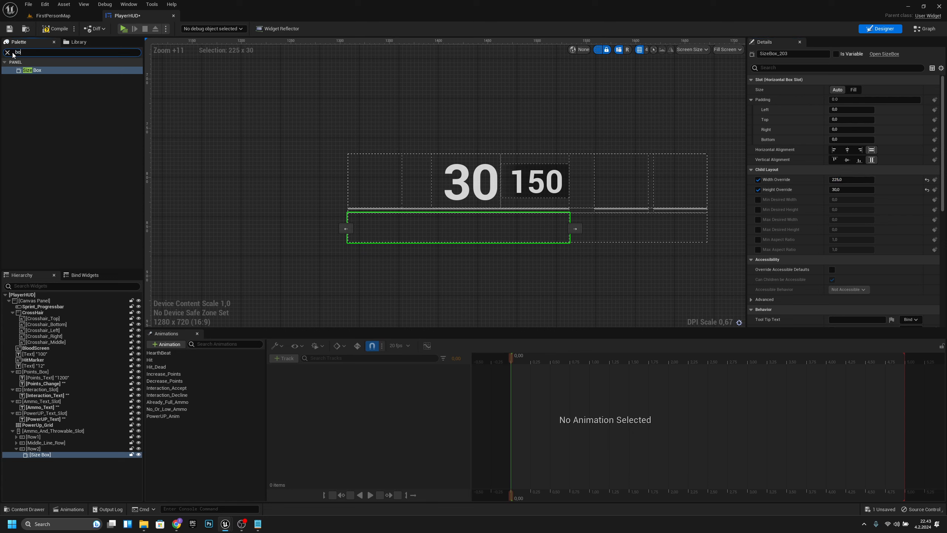
type("border")
left_click_drag(30, 70, 388, 235)
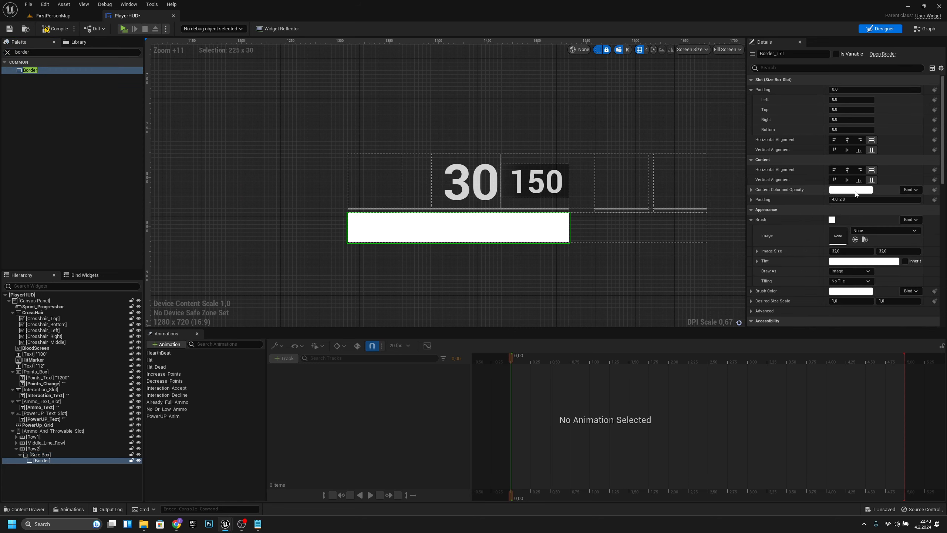
left_click(855, 191)
left_click_drag(798, 280, 799, 292)
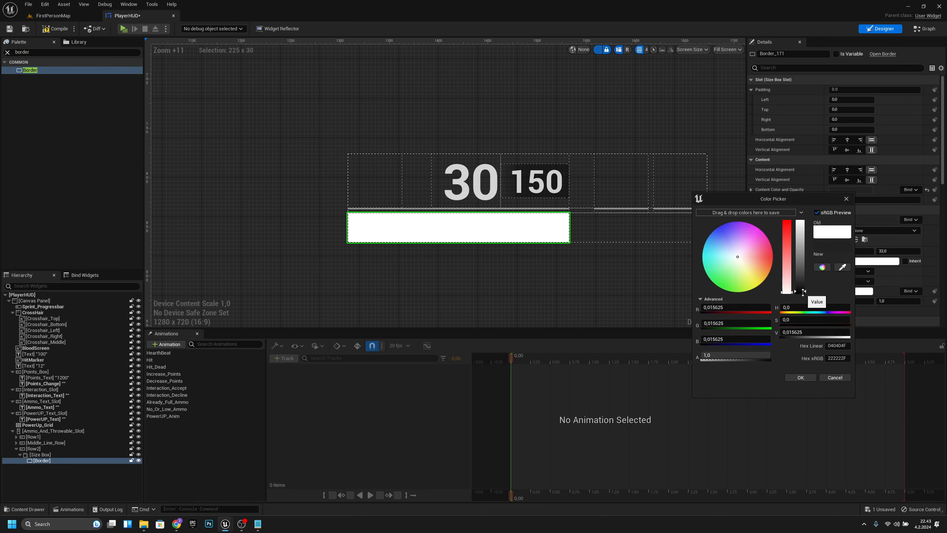
left_click_drag(803, 260, 806, 202)
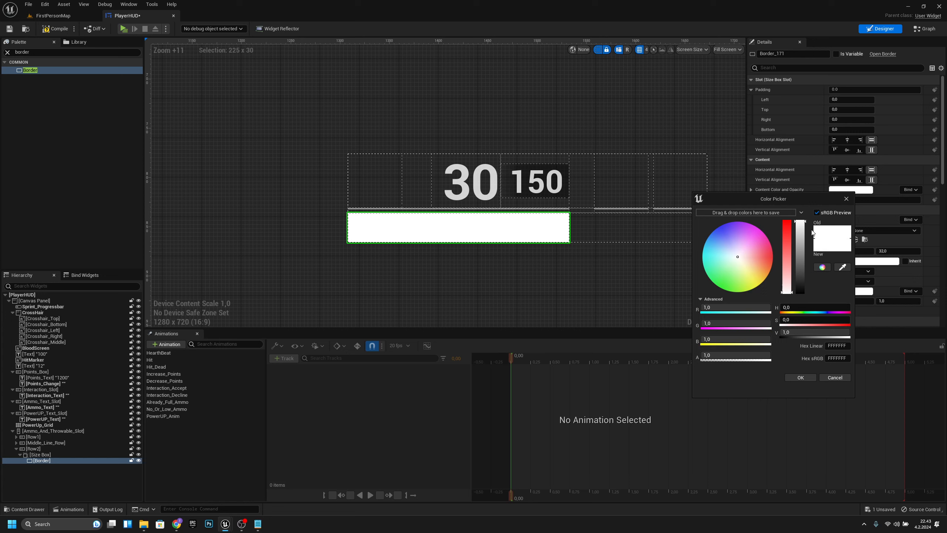
left_click(756, 355)
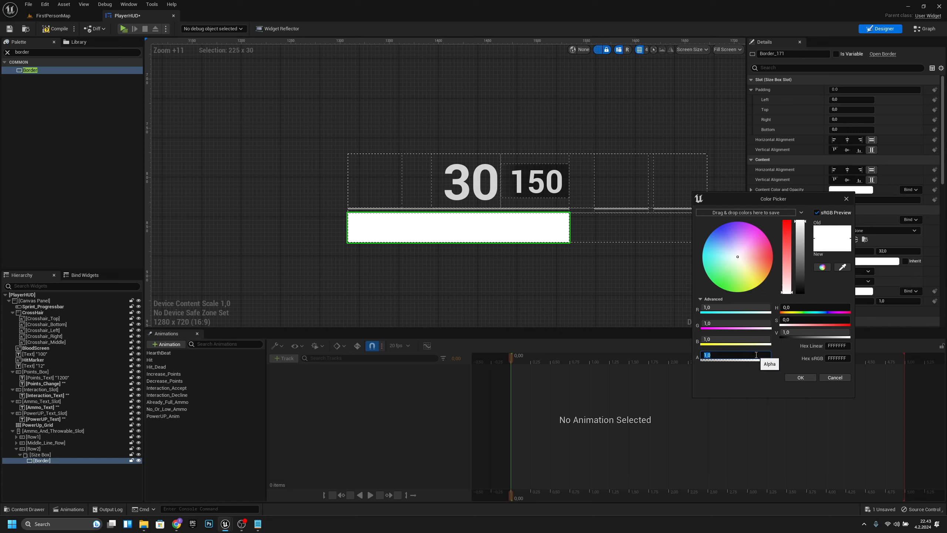
left_click(801, 377)
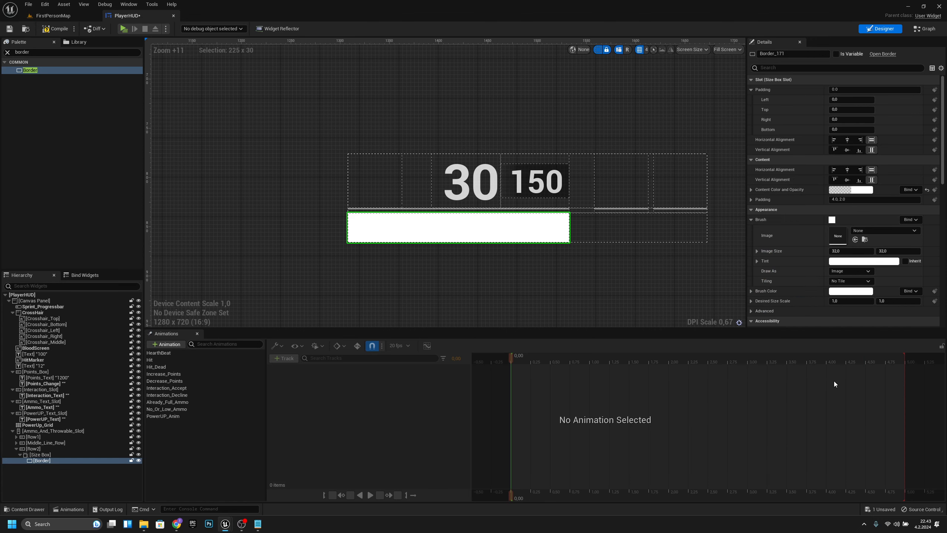
left_click(843, 190)
mouse_move(741, 350)
left_mouse_down()
mouse_move(753, 352)
mouse_move(727, 363)
left_mouse_up()
left_click(788, 375)
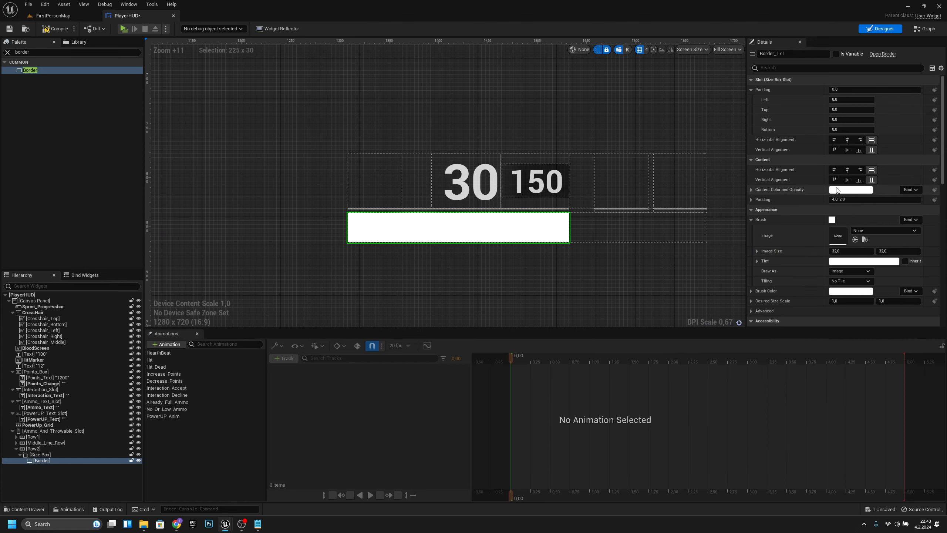
Step: Set the alpha of the border's brush tint to 0.4
left_click(846, 262)
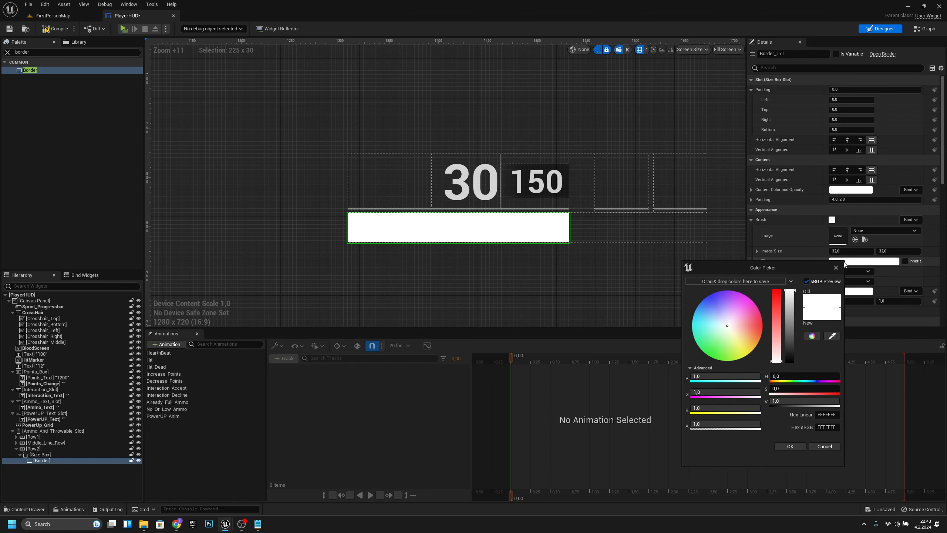
left_click(741, 423)
key("BackSpace")
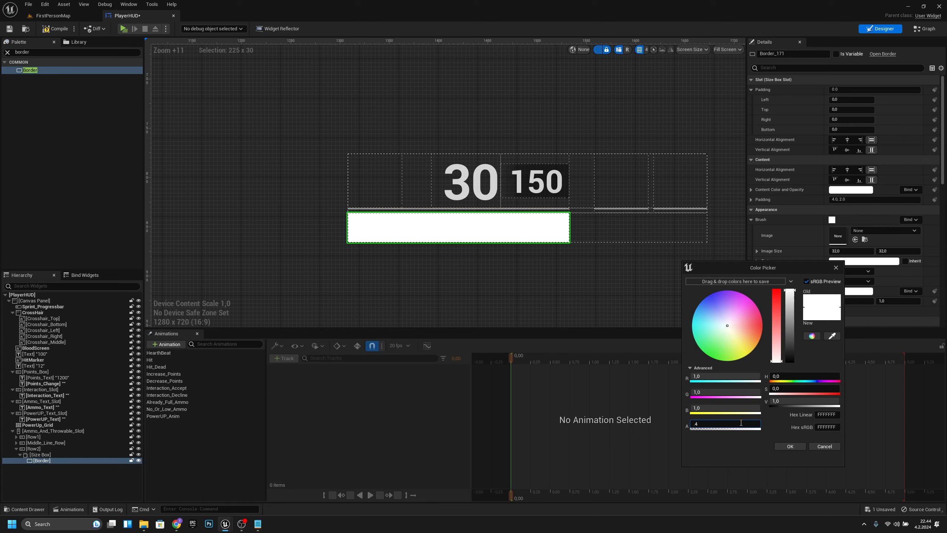
type("4")
key("Return")
left_click(789, 444)
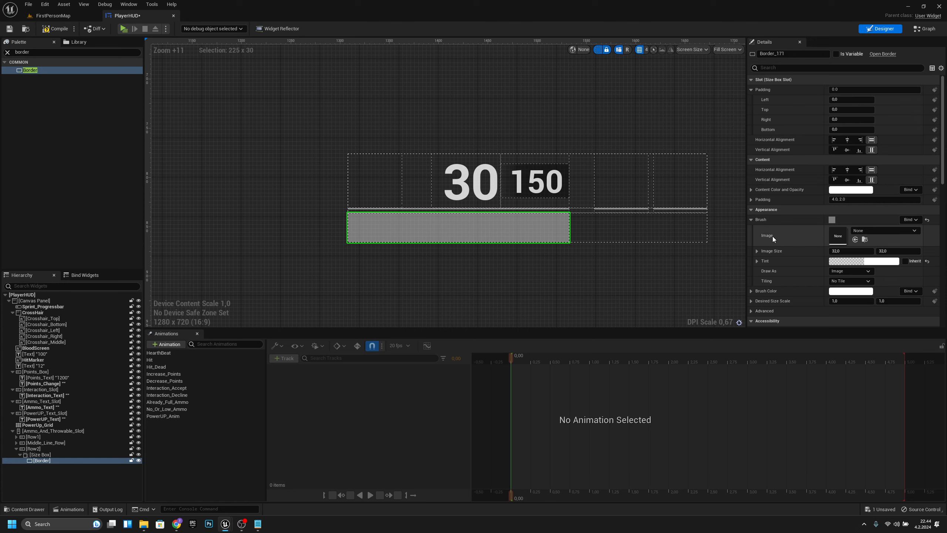
Step: Assign UI_elem1 as the brush image of the border in Row2 and deselect the border
left_click(870, 230)
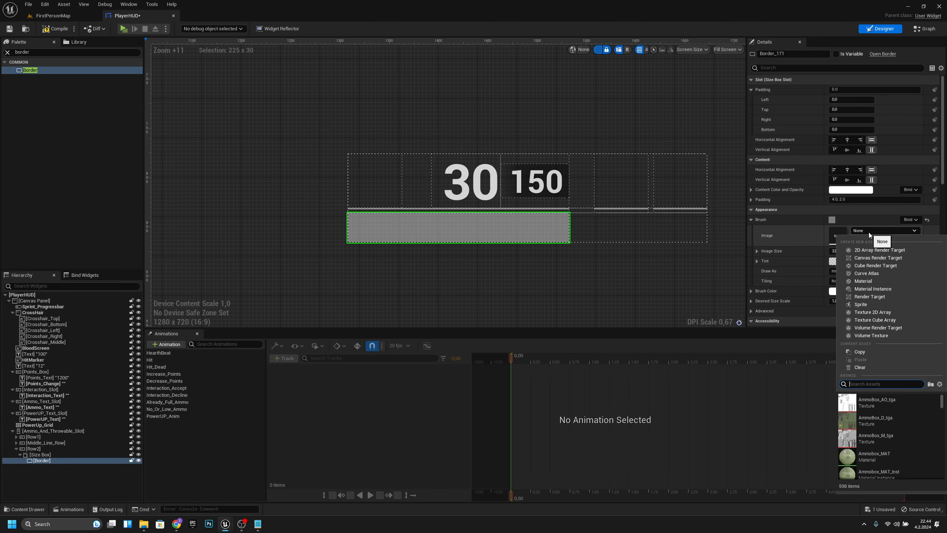
type("ui")
left_click(883, 436)
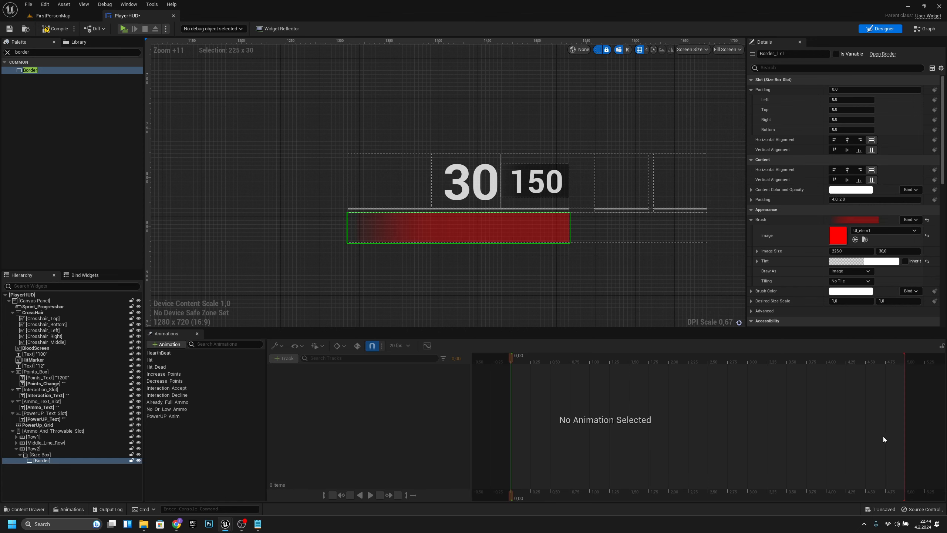
left_click(342, 113)
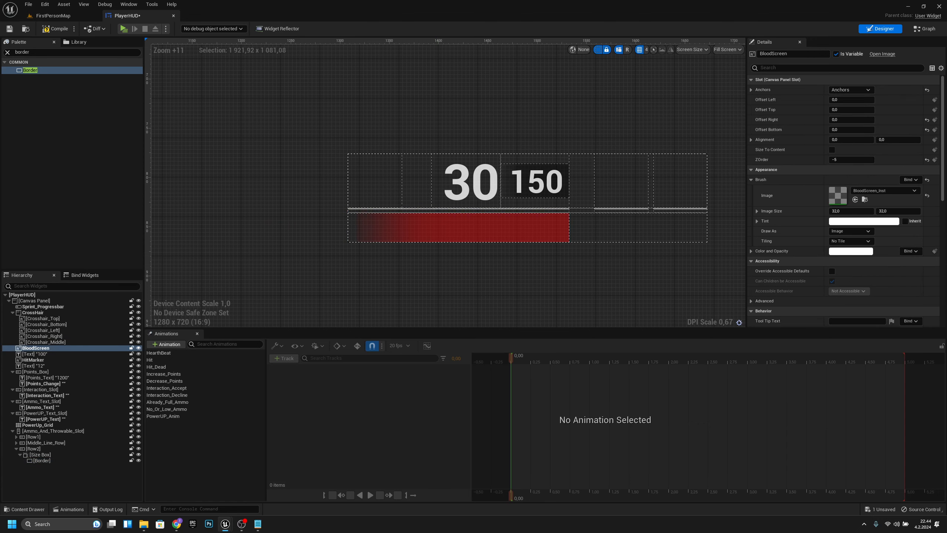
Step: Select the border in Row2 and change its brush tint to pure red
scroll(380, 246, "up", 2)
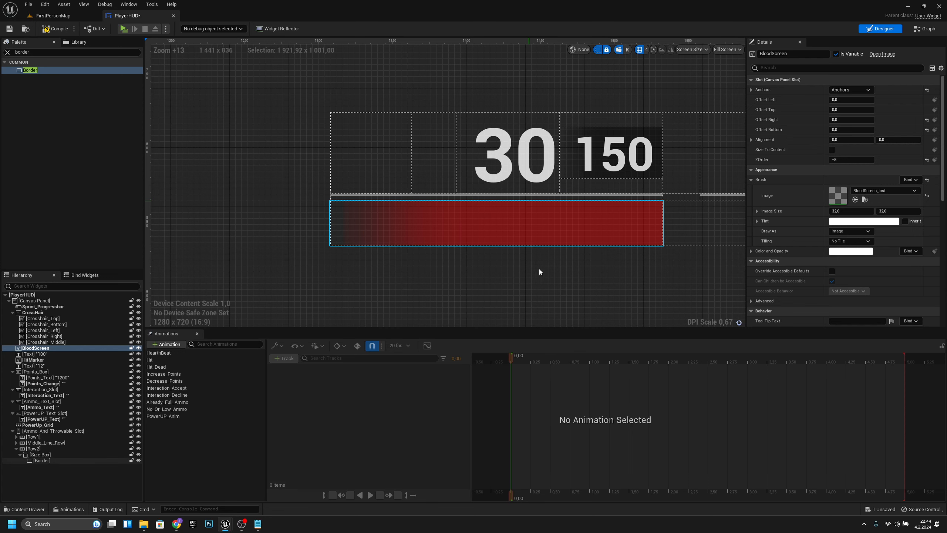
right_click_drag(539, 269, 514, 265)
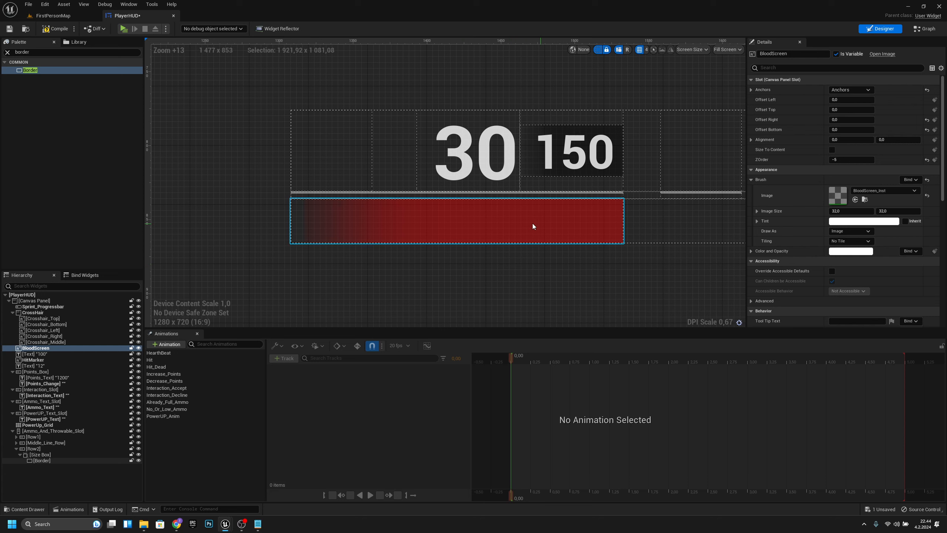
left_click(517, 227)
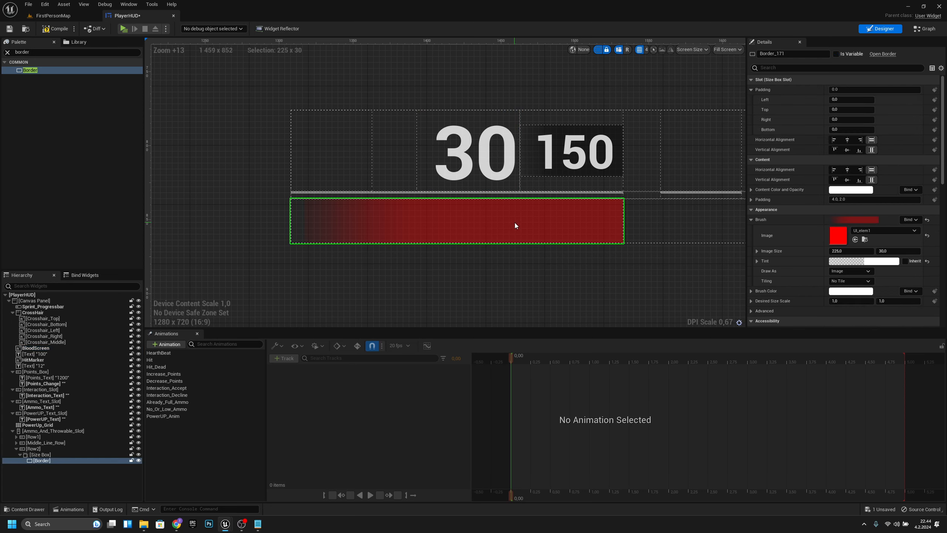
scroll(889, 246, "down", 1)
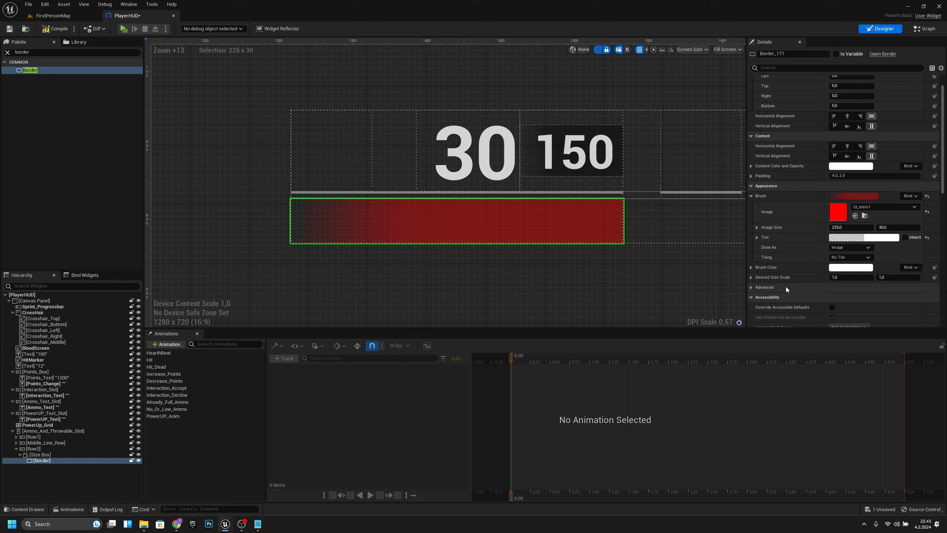
left_click(872, 237)
left_click_drag(802, 317, 808, 257)
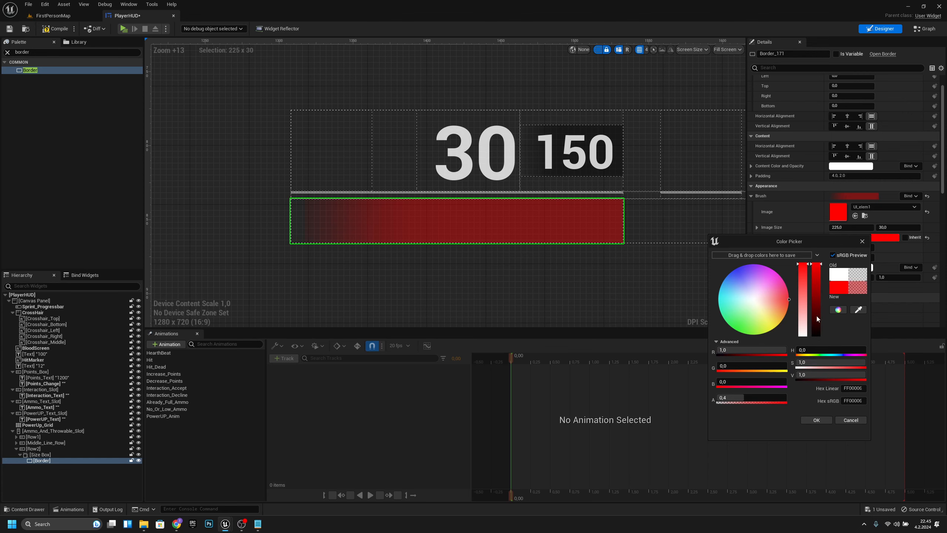
left_click(816, 419)
Step: Expand the border's Brush Color values and set its alpha to 0.2
scroll(857, 257, "down", 2)
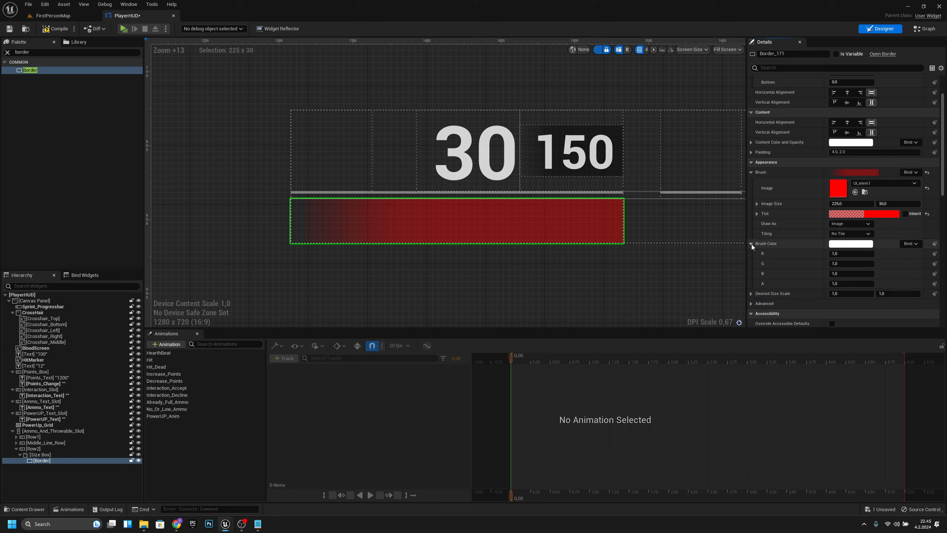
left_click(850, 243)
left_click(753, 409)
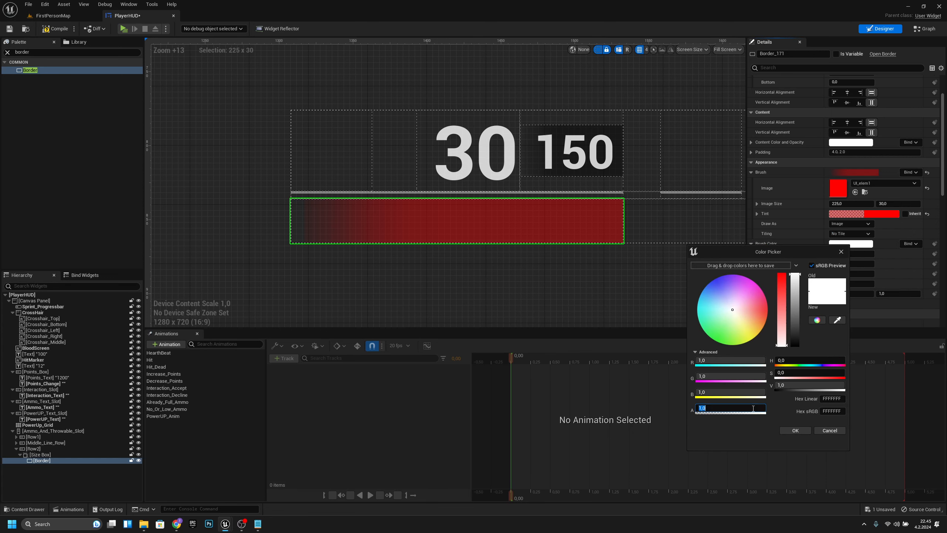
key("BackSpace")
type(",2")
key("Return")
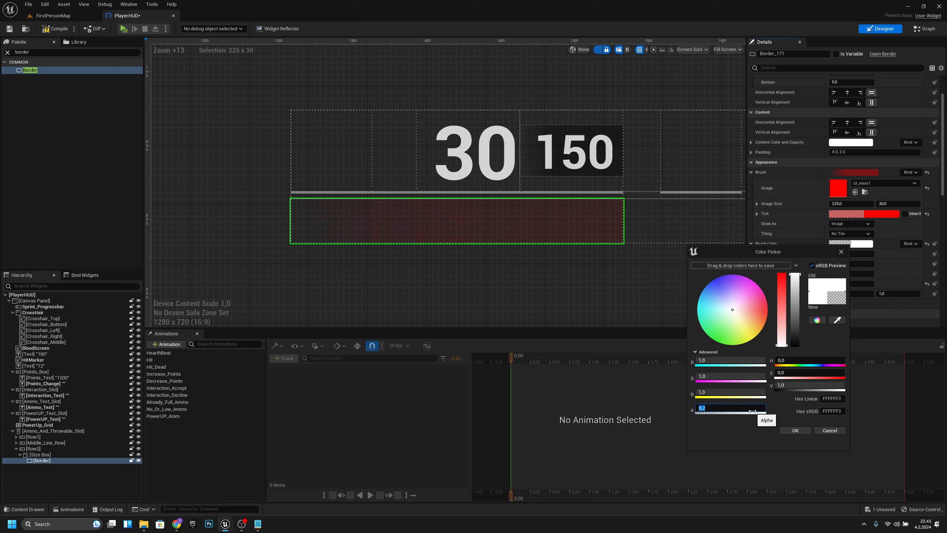
left_click(795, 430)
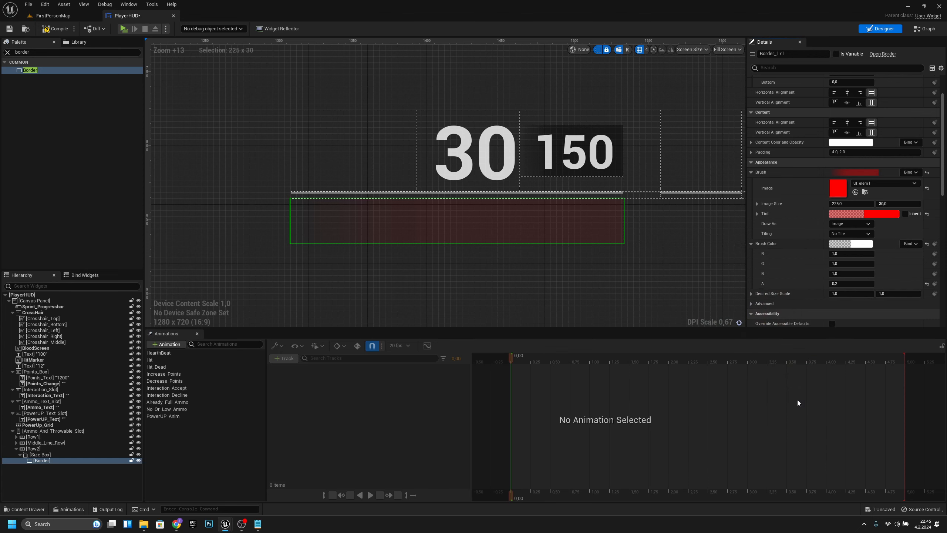
Step: Raise the alpha of the border's red brush tint to 1.0
left_click(850, 216)
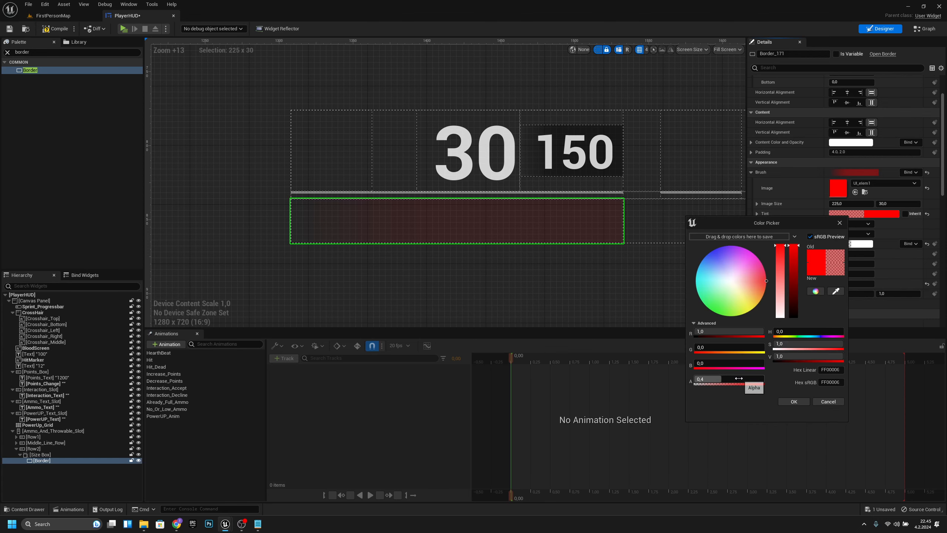
left_click_drag(731, 380, 764, 380)
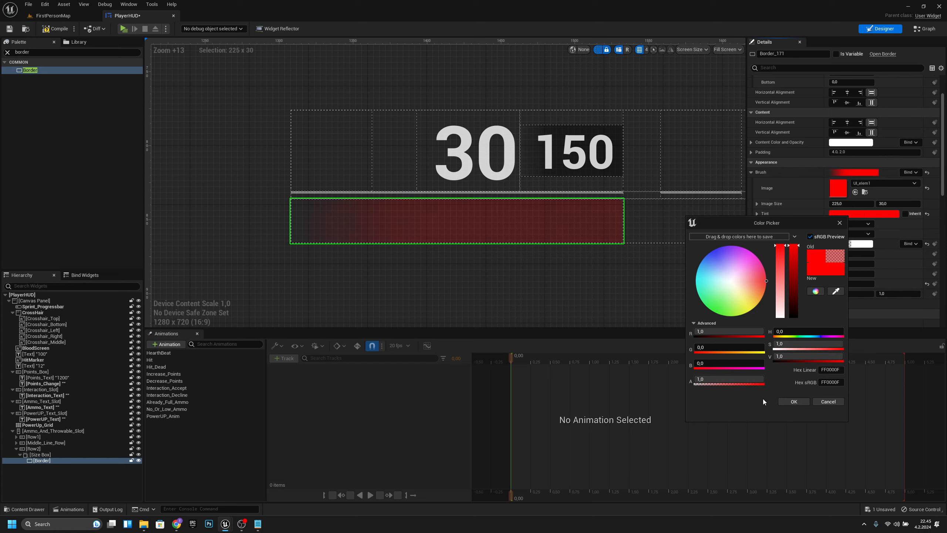
left_click(807, 402)
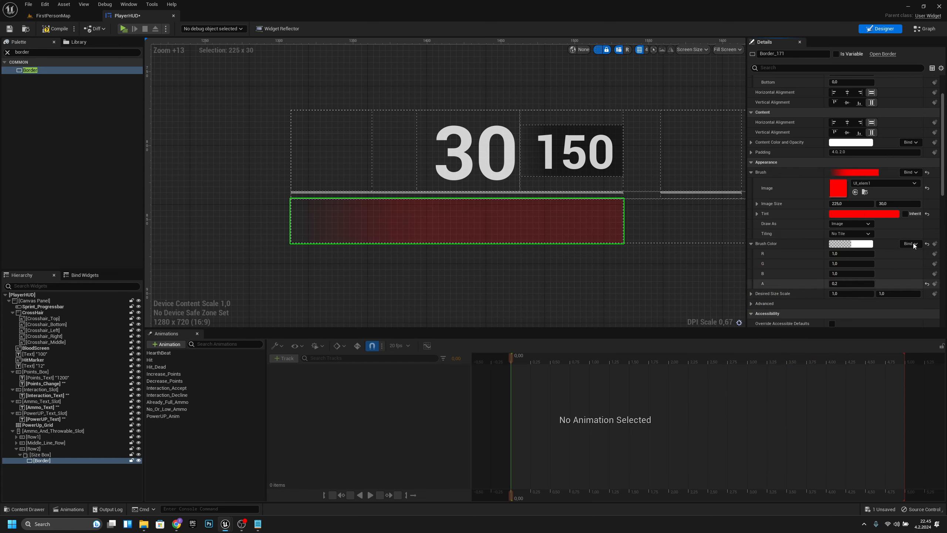
left_click(857, 215)
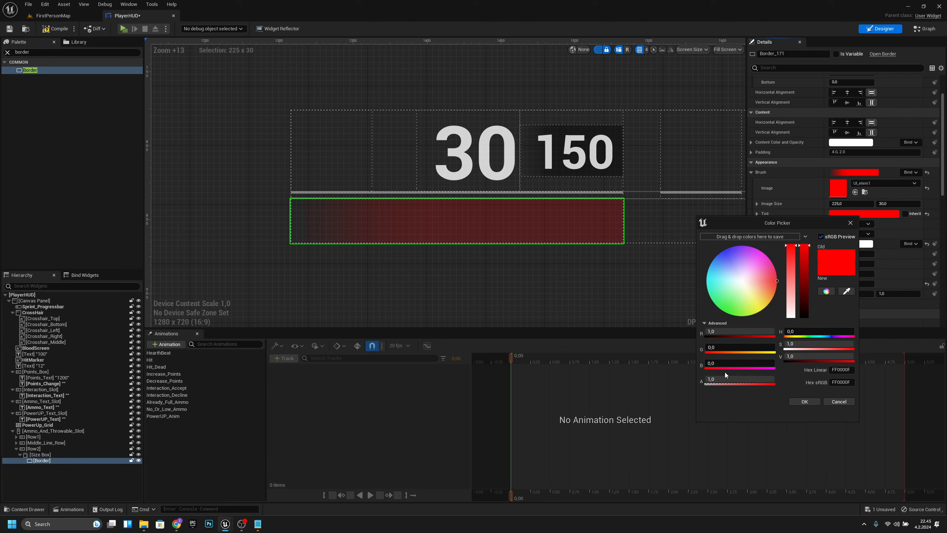
left_click(803, 401)
left_click(840, 244)
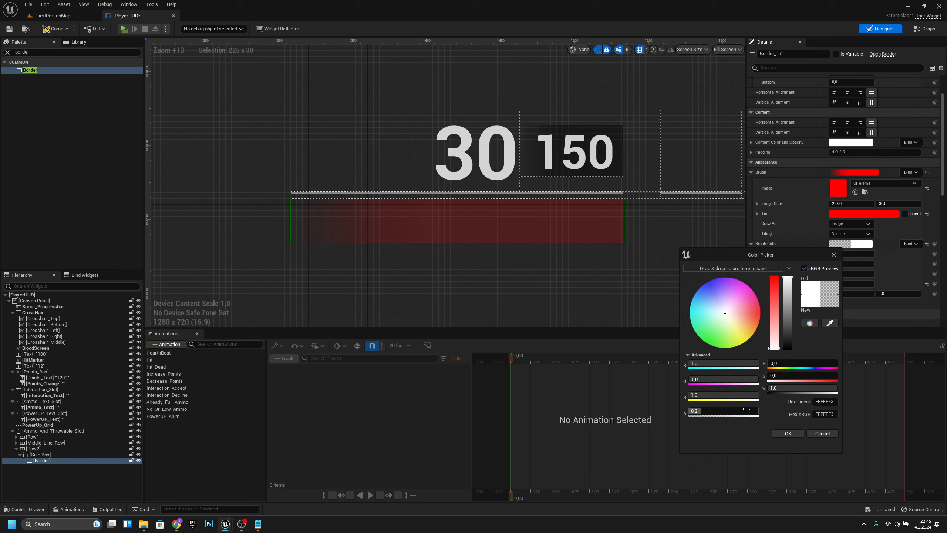
left_click(786, 433)
left_click(633, 317)
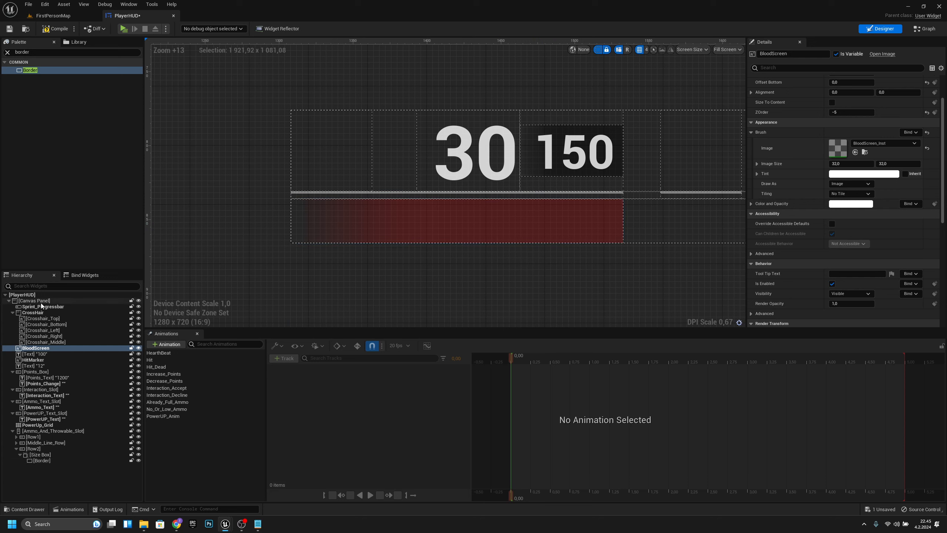
Step: Rename the border in Row2's size box as Weapon_Name_Border
left_click(61, 460)
left_click(60, 461)
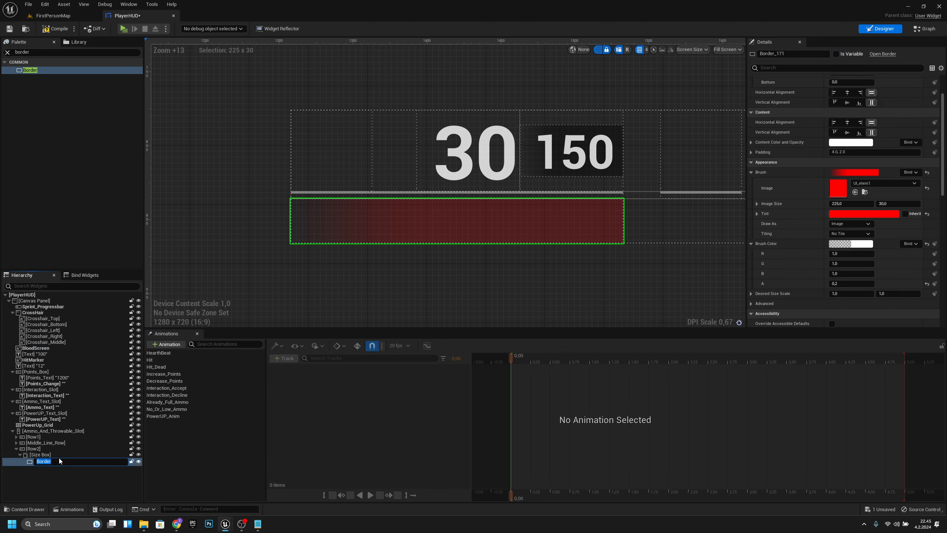
type("Weapon_Name_Border")
key("Return")
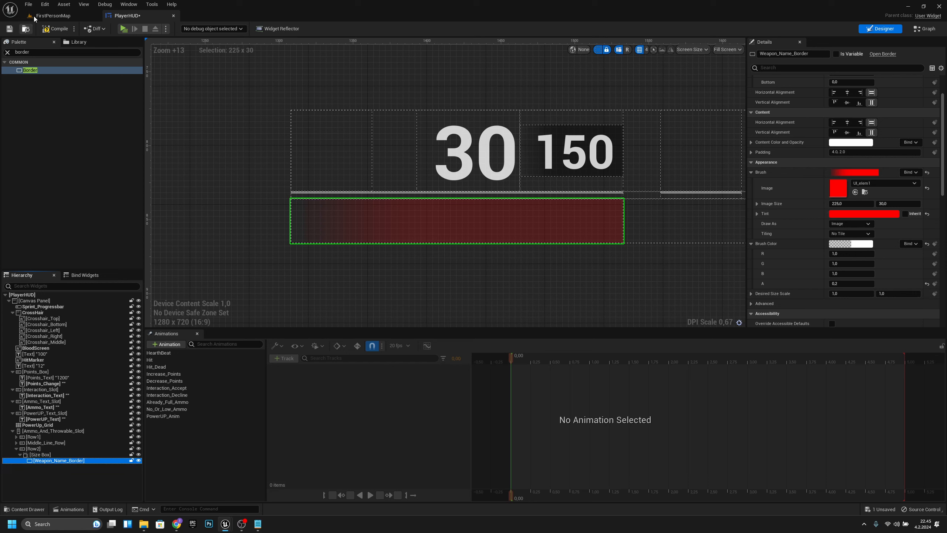
Step: Compile the PlayerHUD widget and save all modified files
left_click(52, 30)
left_click(29, 5)
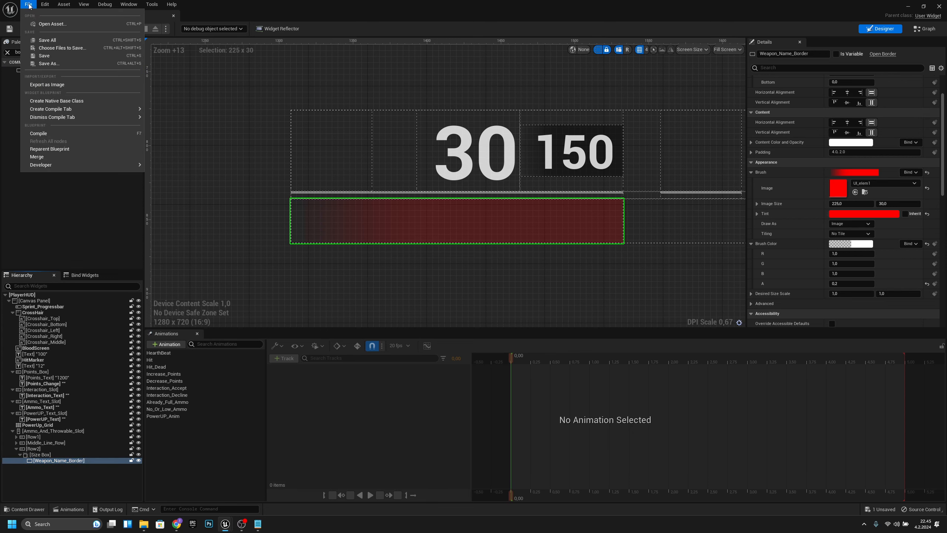
left_click(41, 40)
Step: Add a Text widget inside Weapon_Name_Border
left_click(39, 52)
type("t")
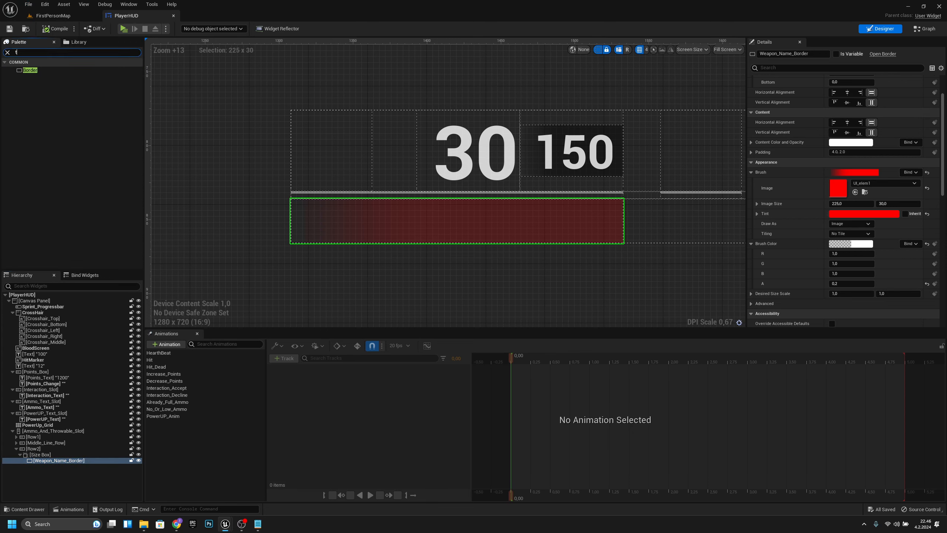
type("ext")
left_click_drag(28, 77, 405, 205)
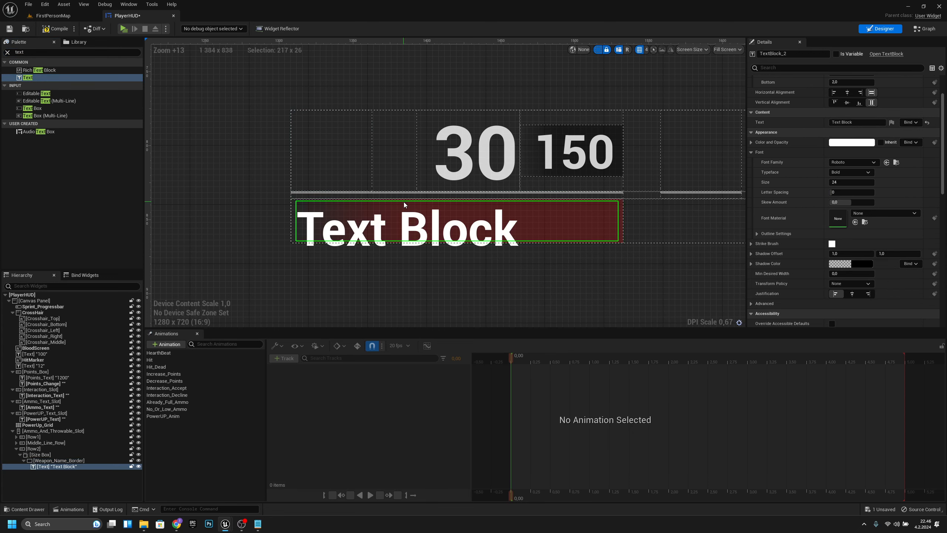
Step: Rename the new text block inside Weapon_Name_Border as Weapon_Name_Text
left_click(73, 468)
left_click(74, 467)
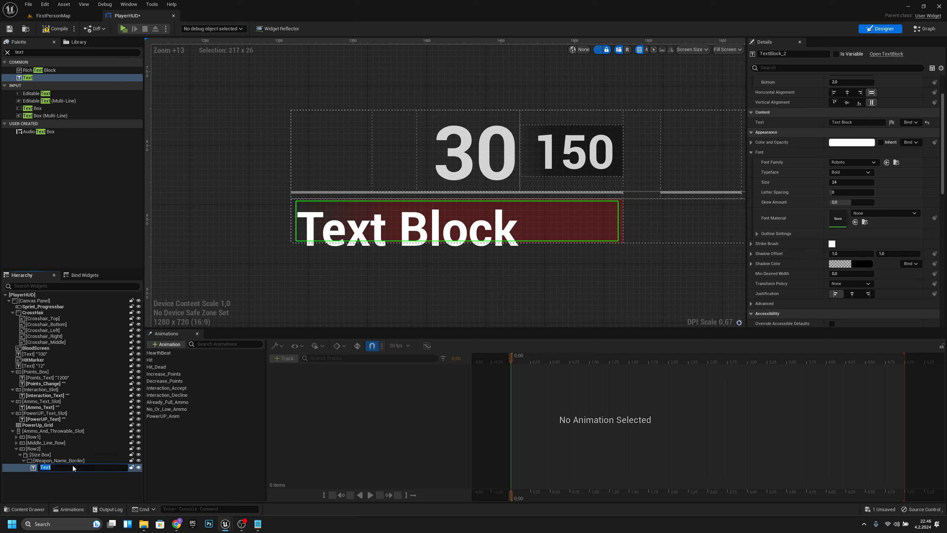
type("Weapon_Name_Text")
key("Return")
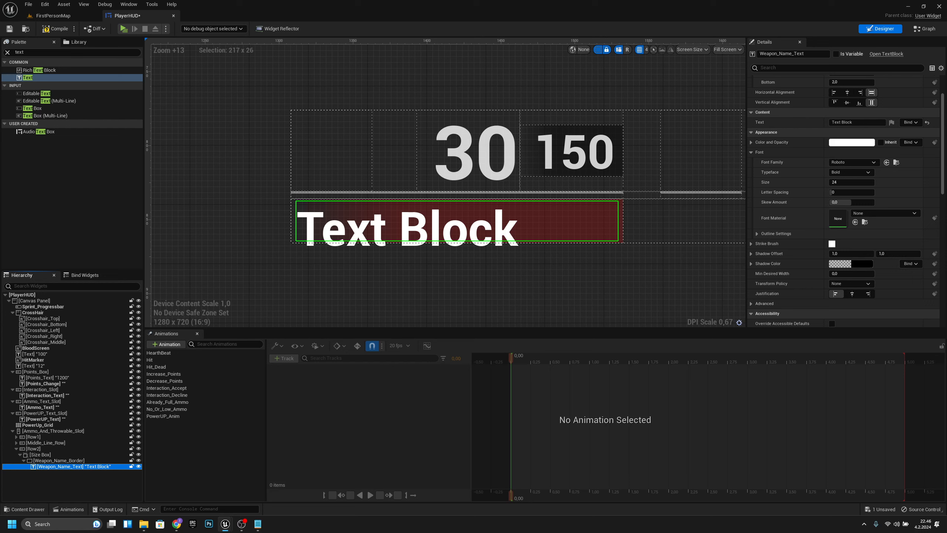
Step: Set the Weapon_Name_Text font size to 16 and its typeface to Regular
left_click(856, 182)
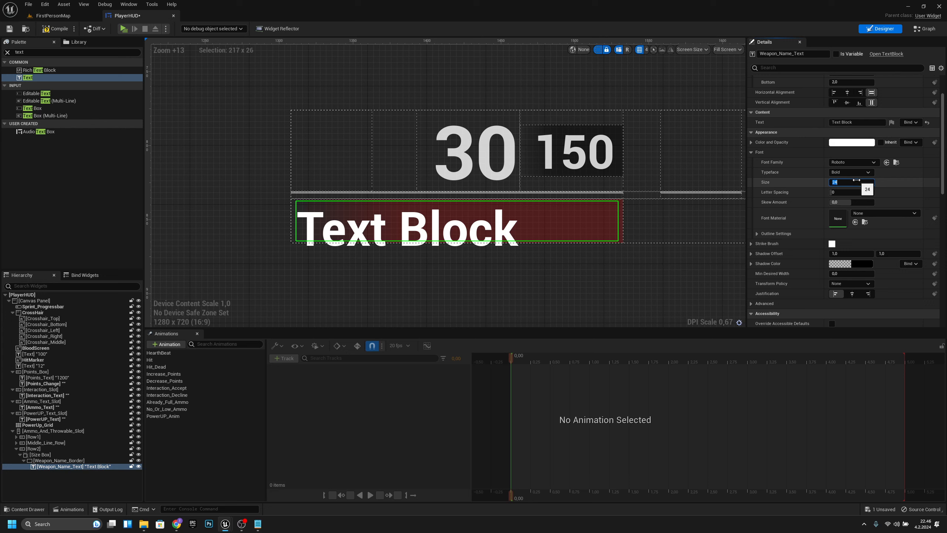
type("16")
key("Return")
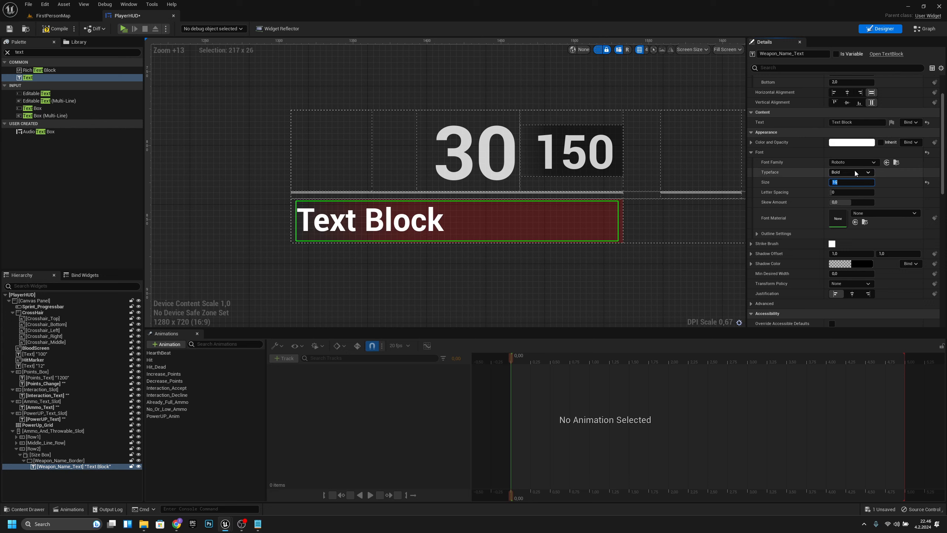
left_click(855, 172)
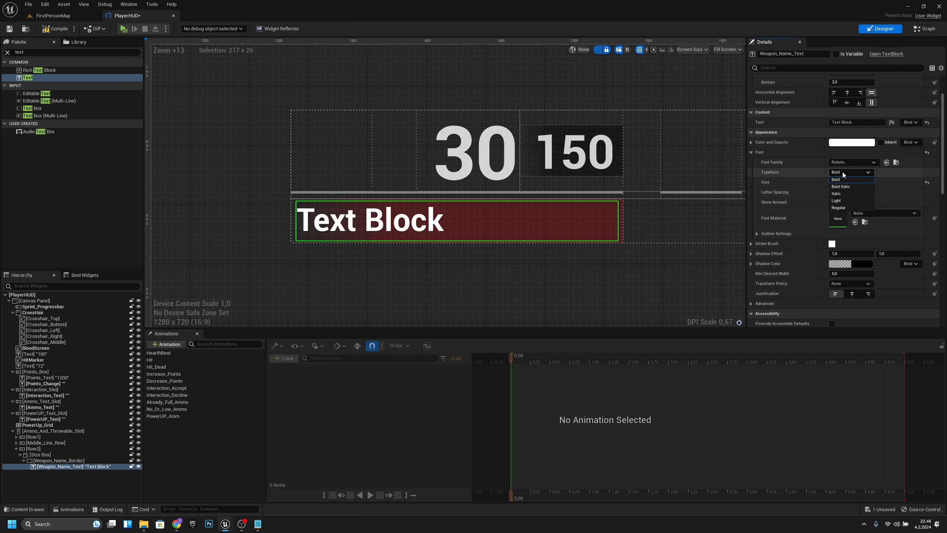
left_click(850, 208)
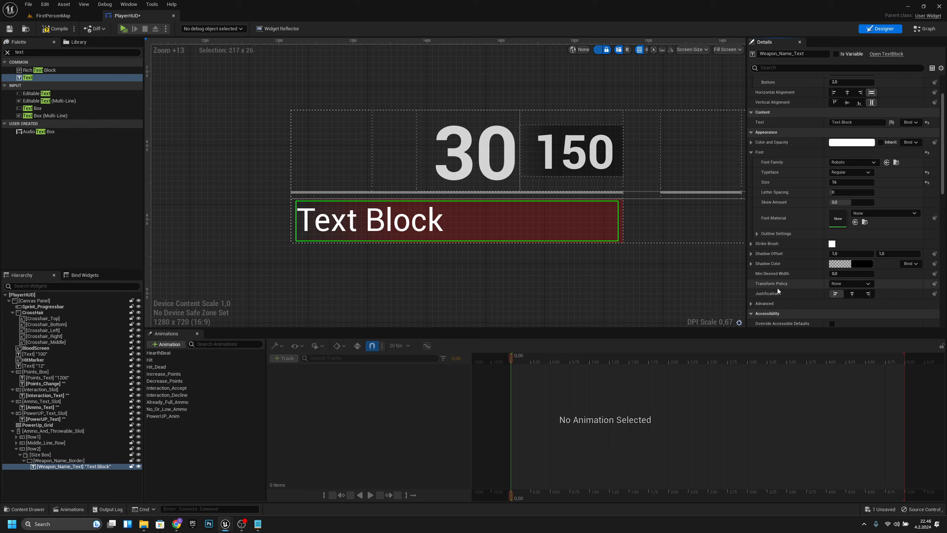
Step: Right-justify Weapon_Name_Text and set its text to AK47
left_click(868, 294)
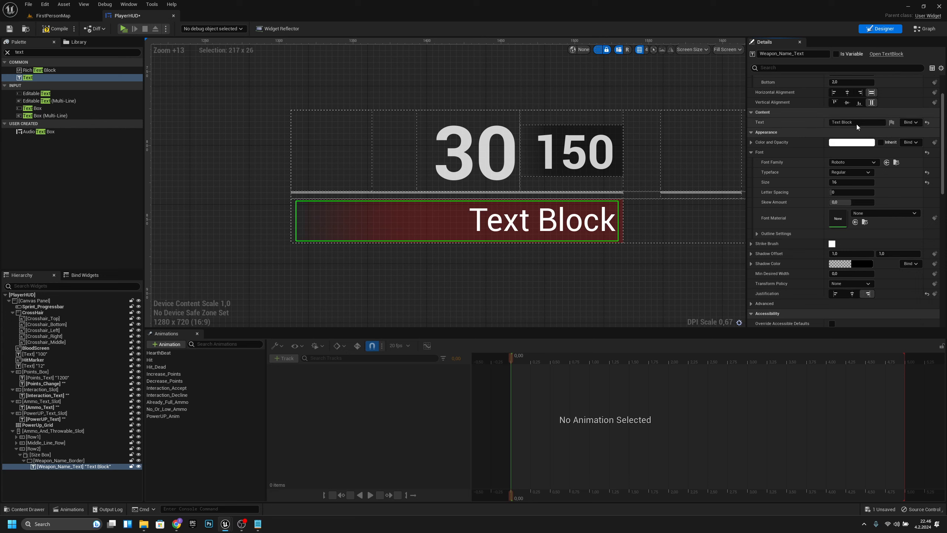
left_click(819, 123)
type("AK47")
key("Return")
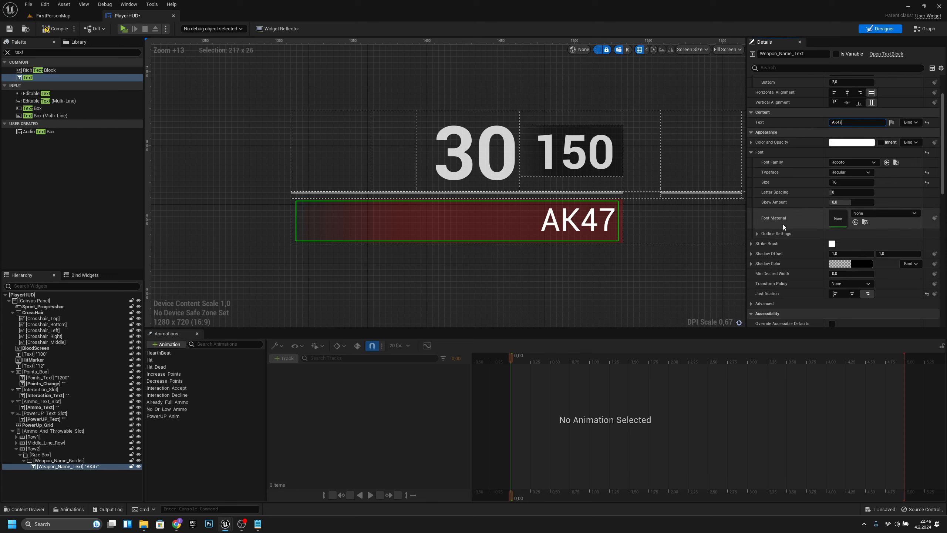
Step: Set the render opacity of Weapon_Name_Text to 0.9
scroll(848, 229, "down", 5)
scroll(849, 228, "down", 3)
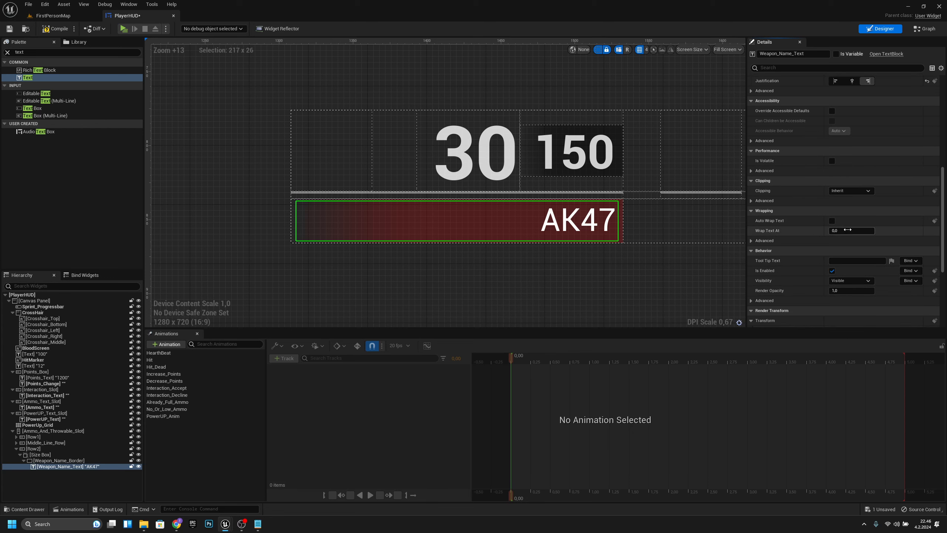
left_click(842, 255)
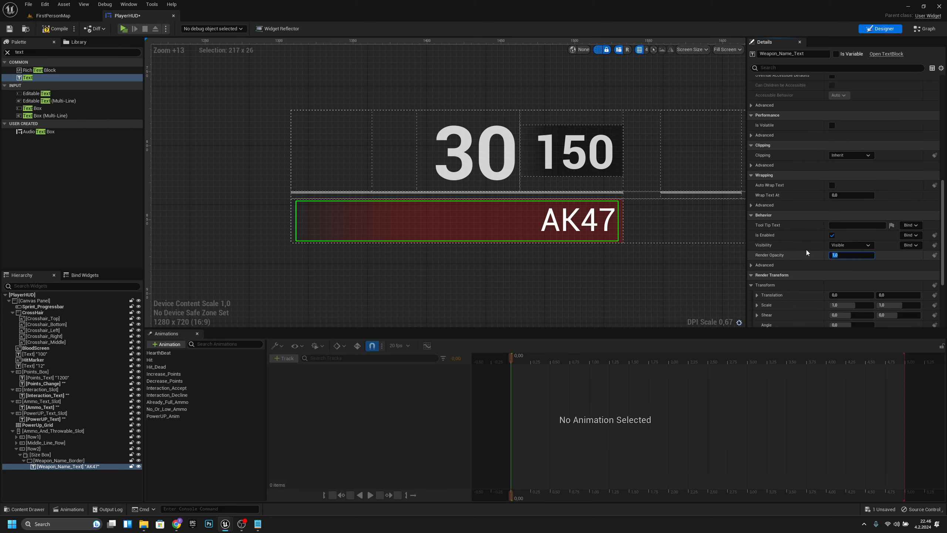
type(".9")
key("Return")
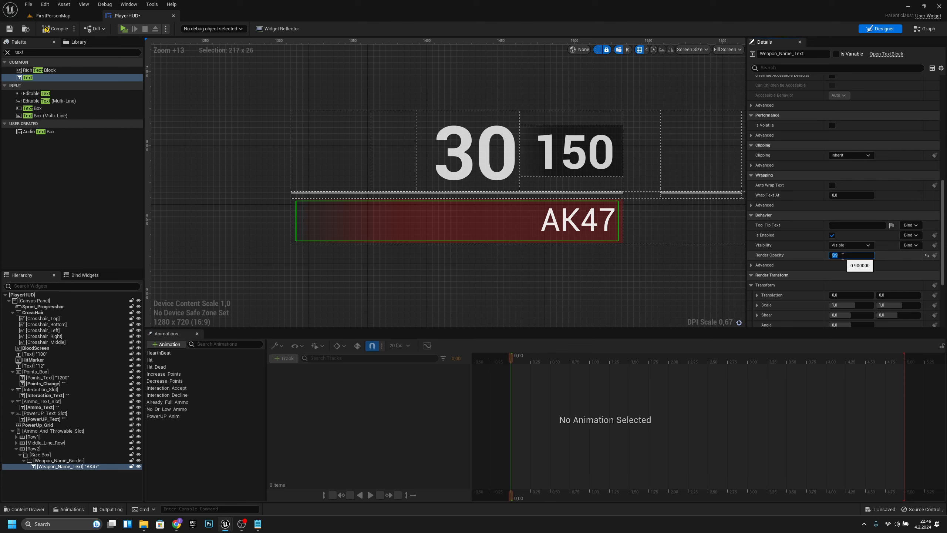
Step: Set the render opacity of the AmmoClip text to 0.9
left_click(486, 160)
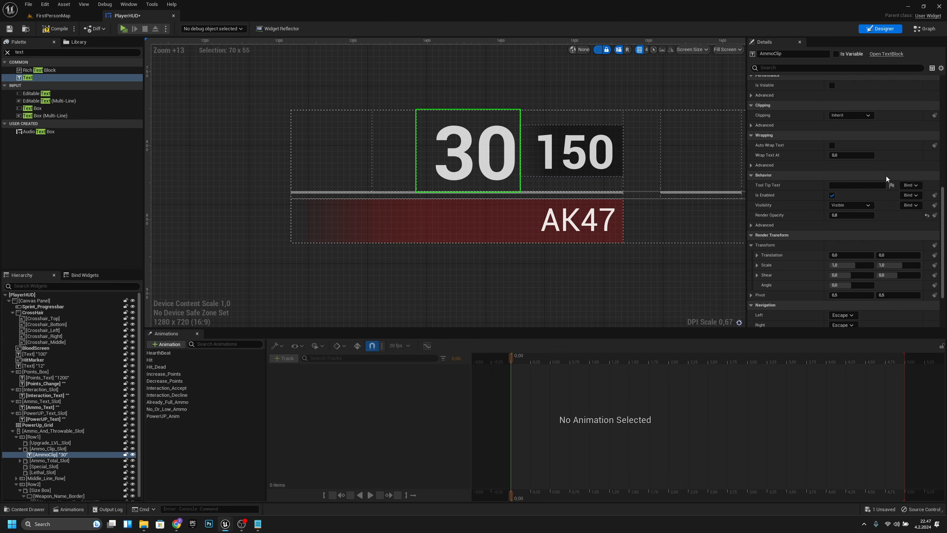
scroll(867, 202, "down", 4)
scroll(867, 203, "up", 5)
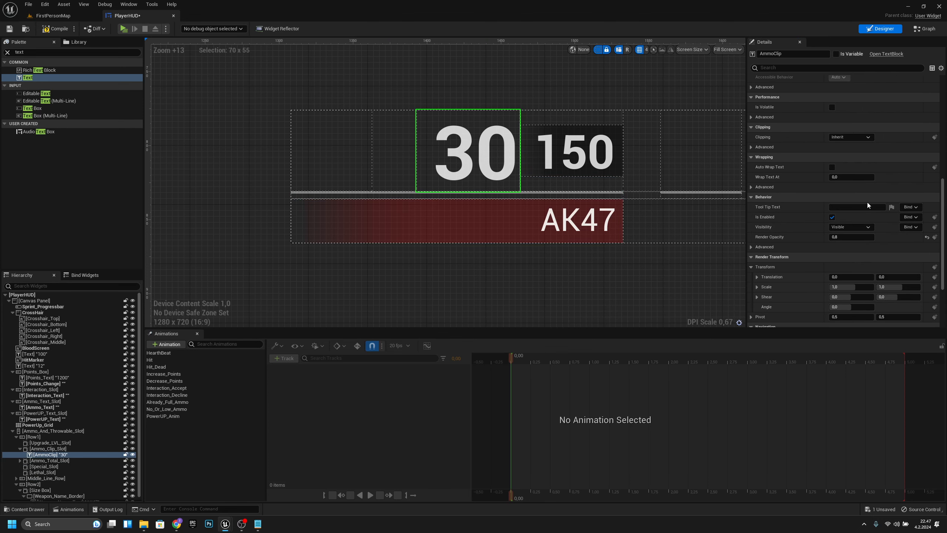
left_click(858, 237)
type(".")
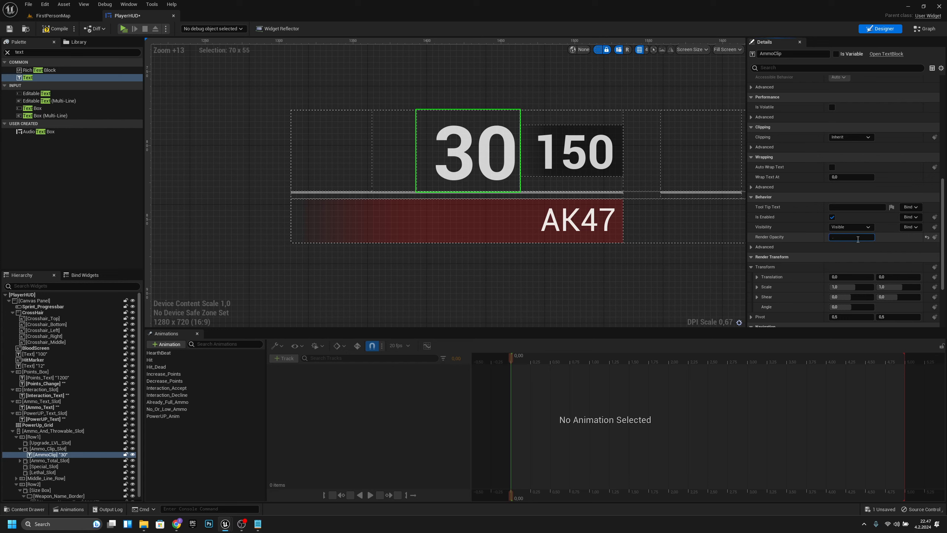
type("9")
key("Return")
Step: Save the PlayerHUD widget with the AmmoTotal text selected
left_click(573, 168)
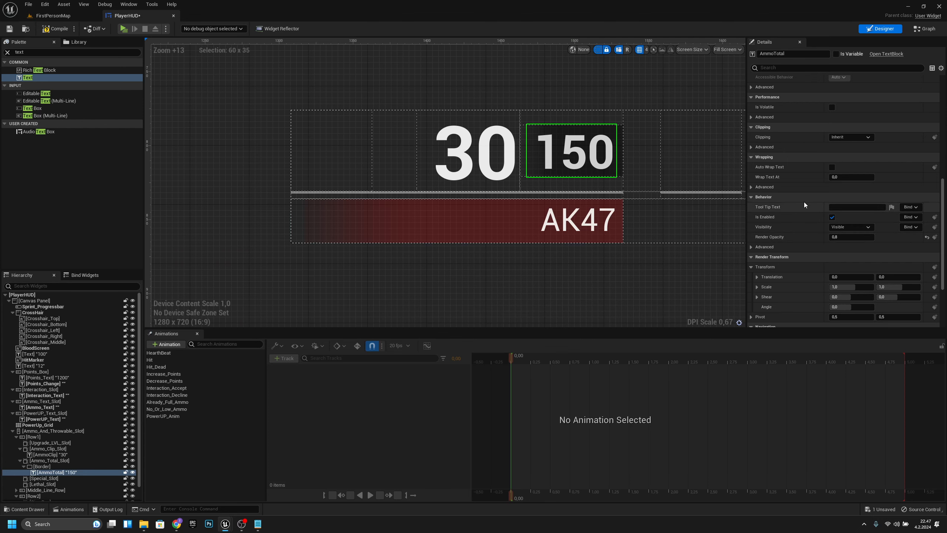
right_click_drag(610, 189, 488, 170)
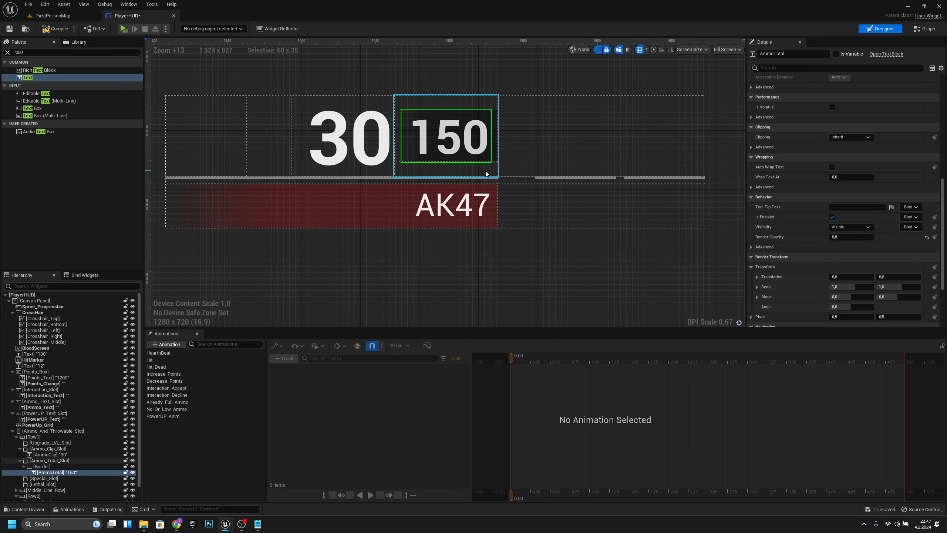
left_click(9, 28)
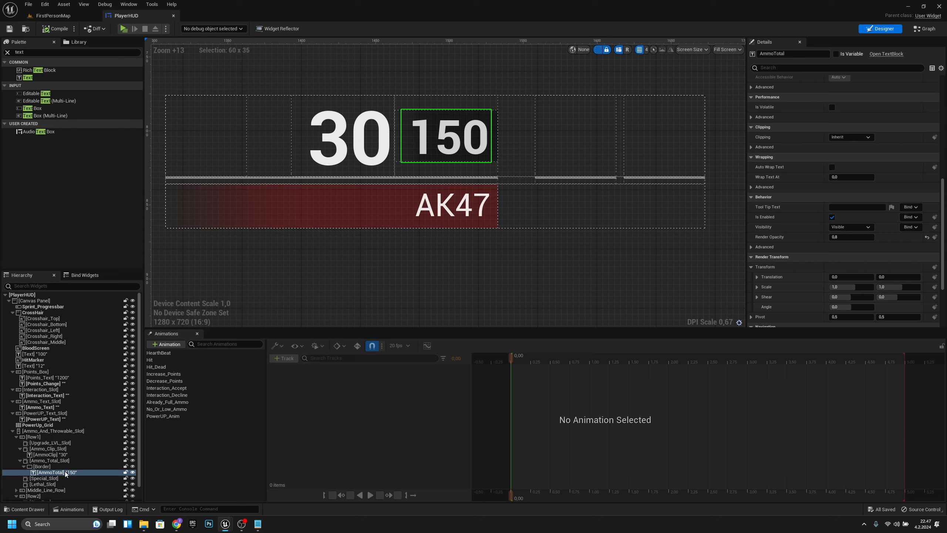
Step: Collapse Row1 in the hierarchy and give Row2's size box a right padding of 25
scroll(44, 474, "down", 2)
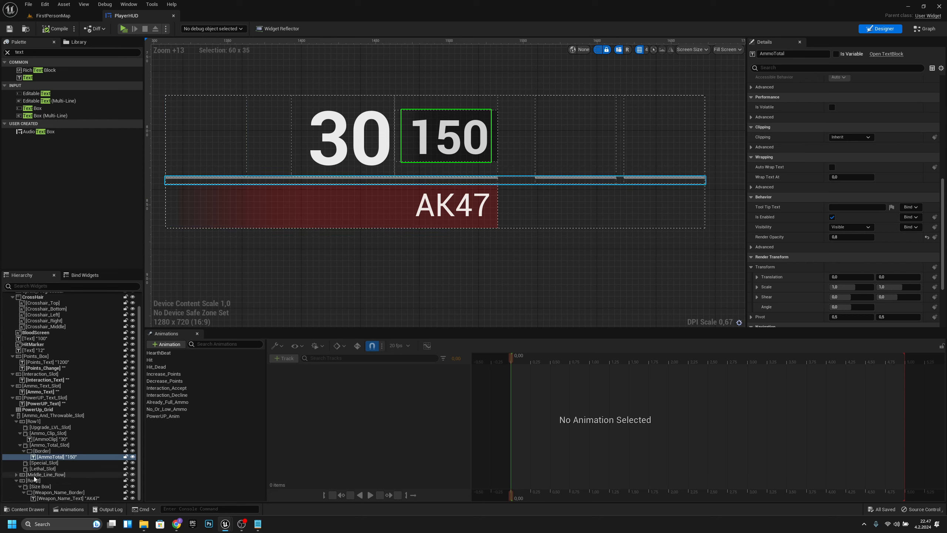
left_click(16, 422)
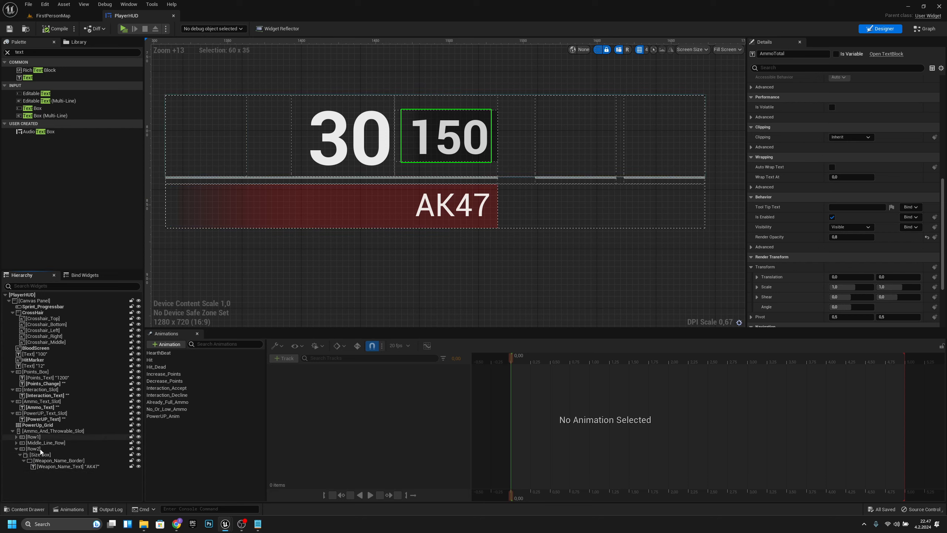
left_click(38, 448)
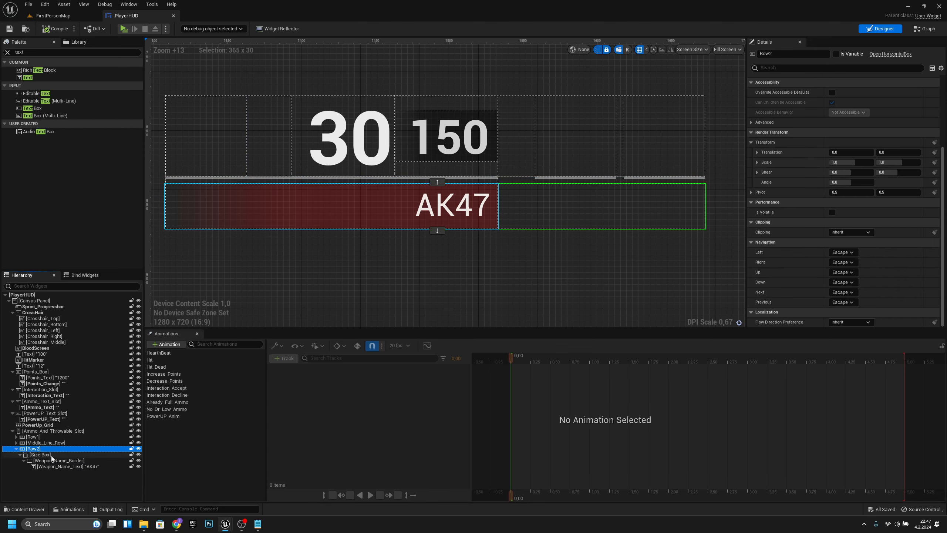
left_click(44, 454)
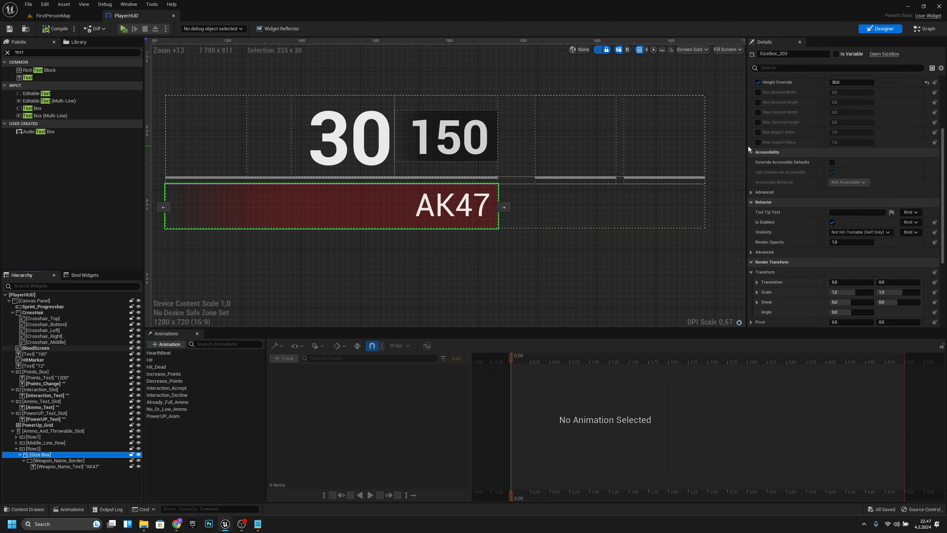
scroll(791, 148, "up", 3)
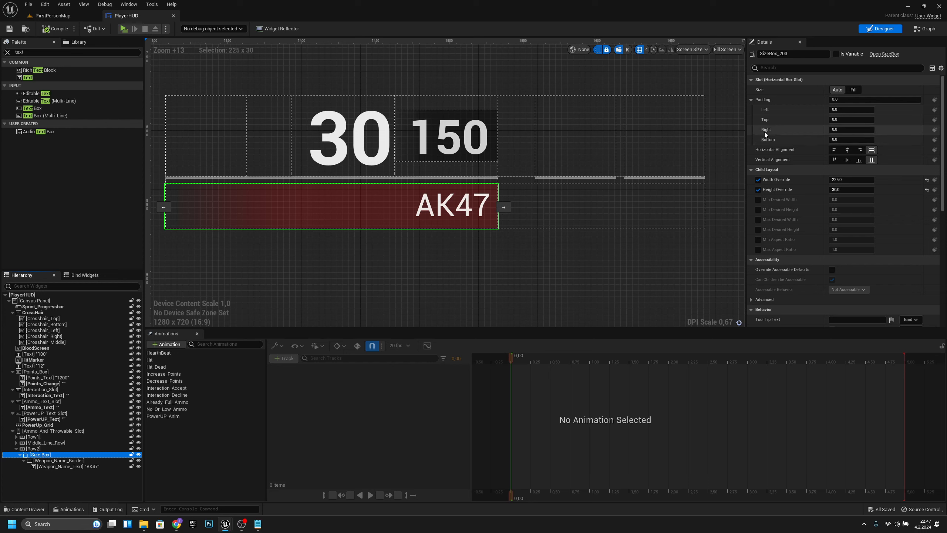
left_click(840, 131)
type("2")
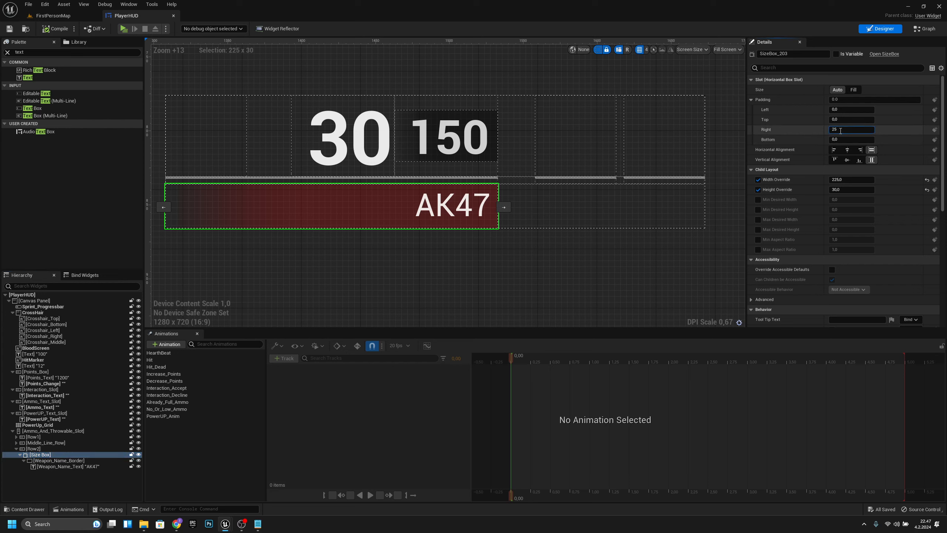
type("5")
key("Return")
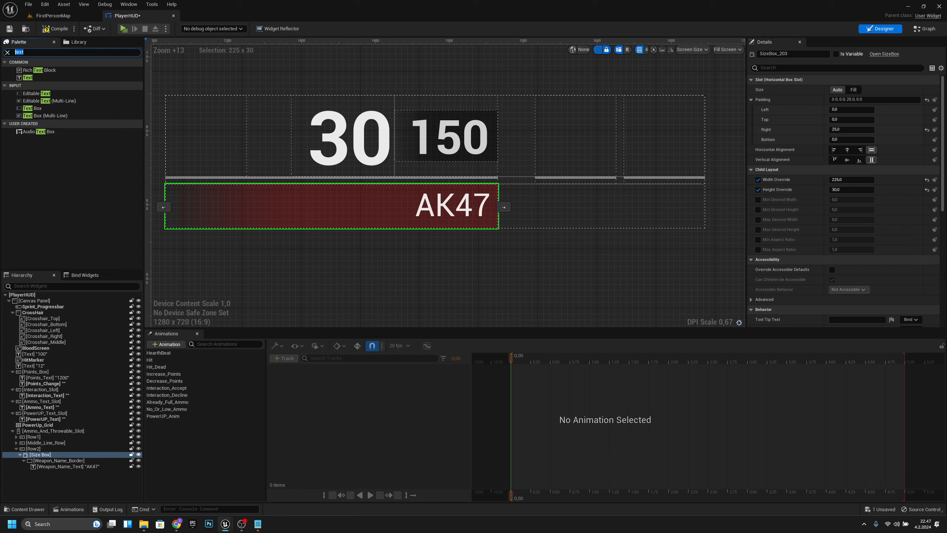
Step: Add a second Size Box to Row2, after the one holding the weapon name
type("si")
left_click(38, 87)
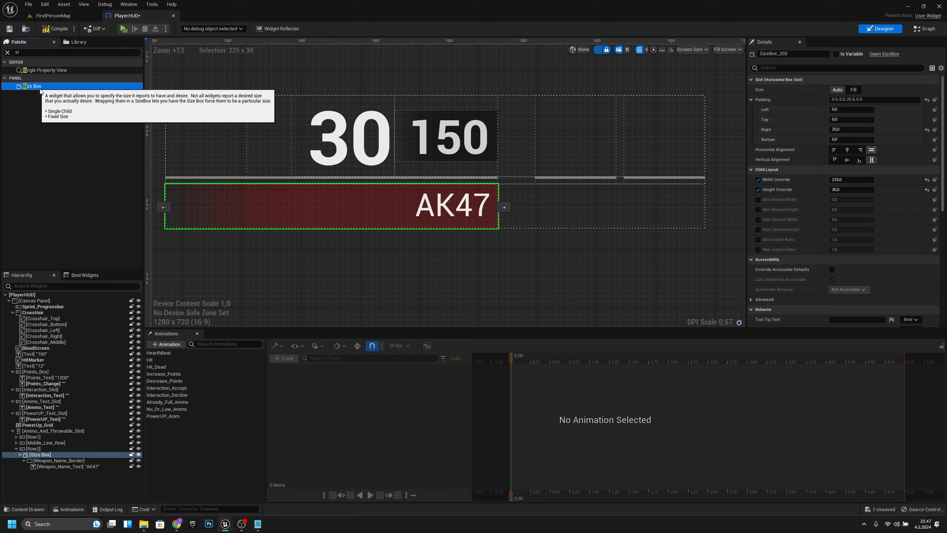
left_click_drag(41, 92, 42, 451)
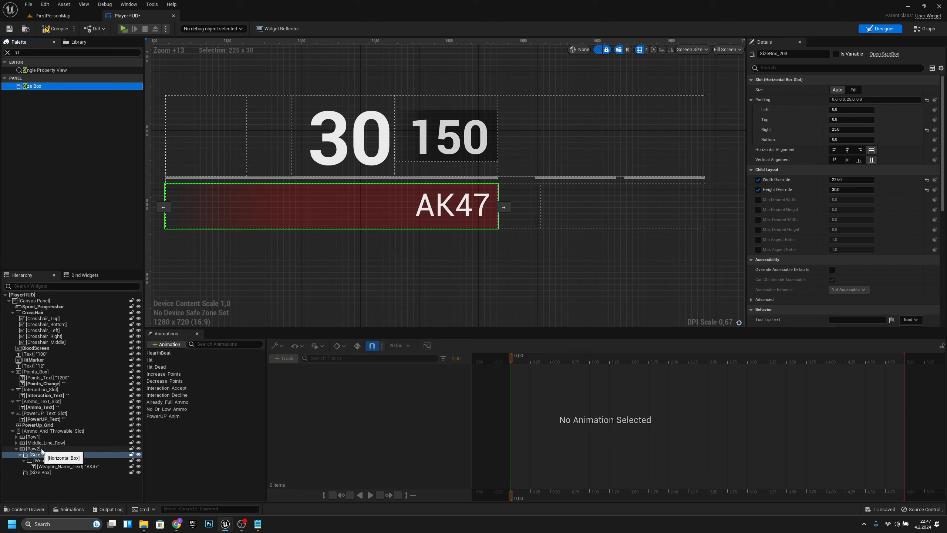
Step: Rename Row2's new size box as Special_Key_Slot
left_click(539, 211)
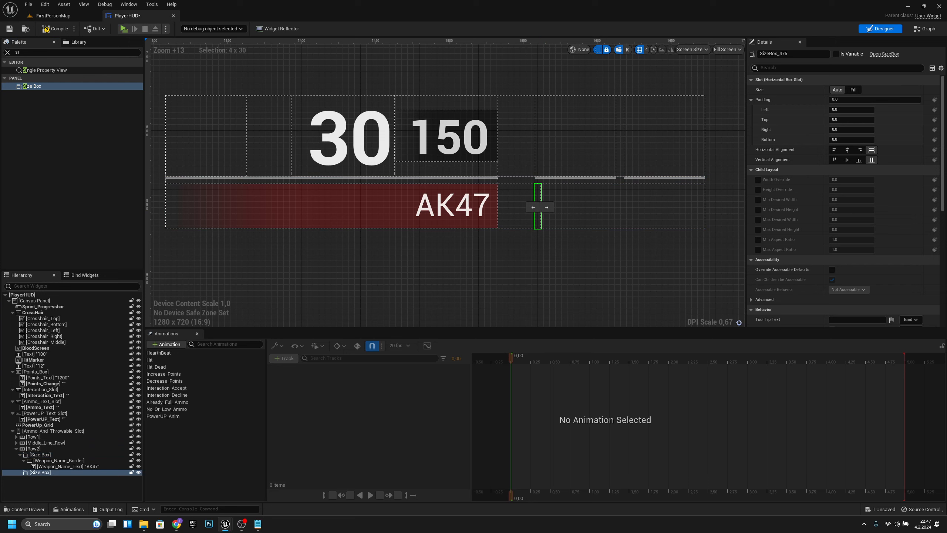
left_click(60, 472)
type("Spec")
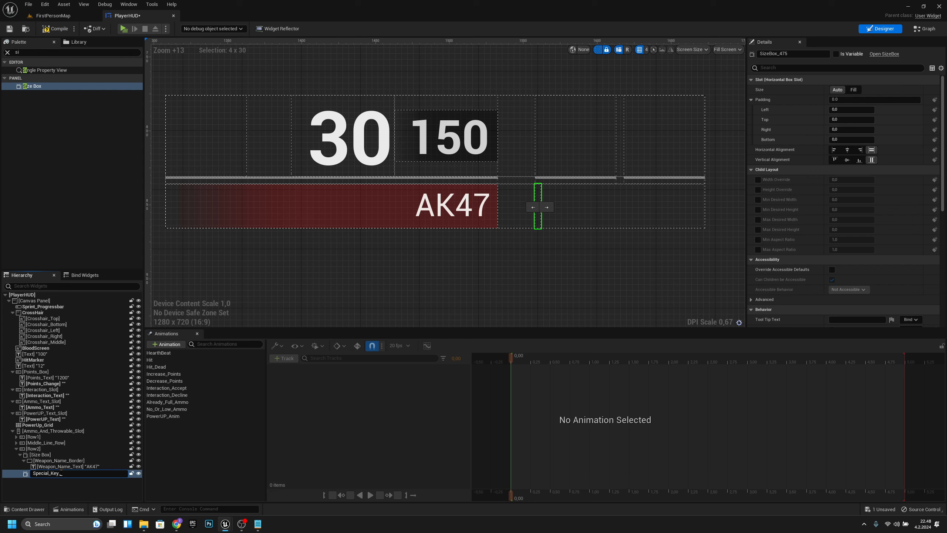
type("ial_Key_Slot")
key("Return")
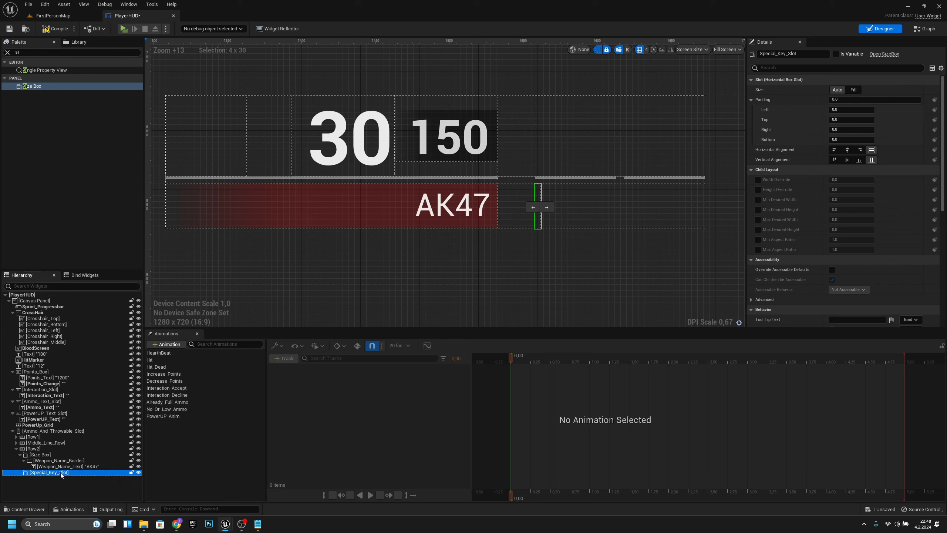
Step: Enable the size overrides on Special_Key_Slot and set its width to 55 and height to 30
left_click(757, 180)
left_click(757, 189)
left_click(847, 179)
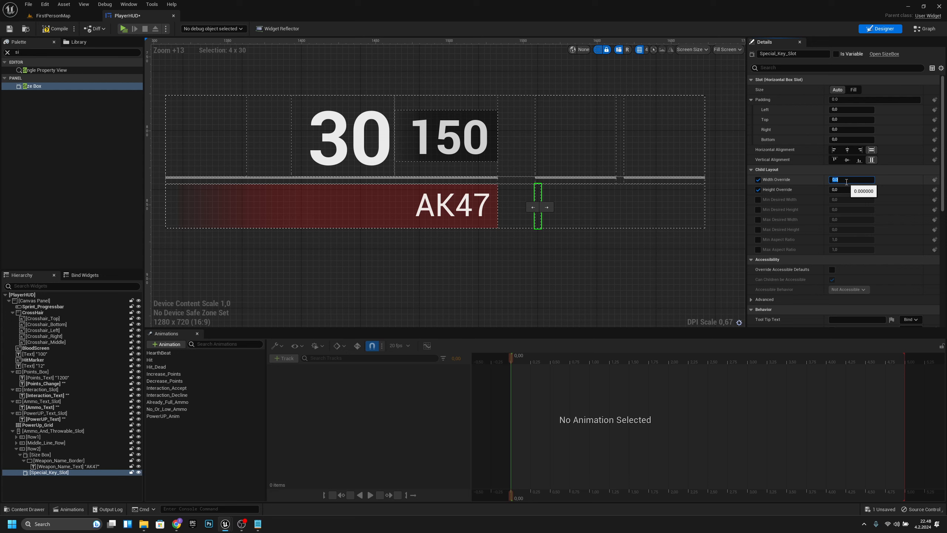
type("55")
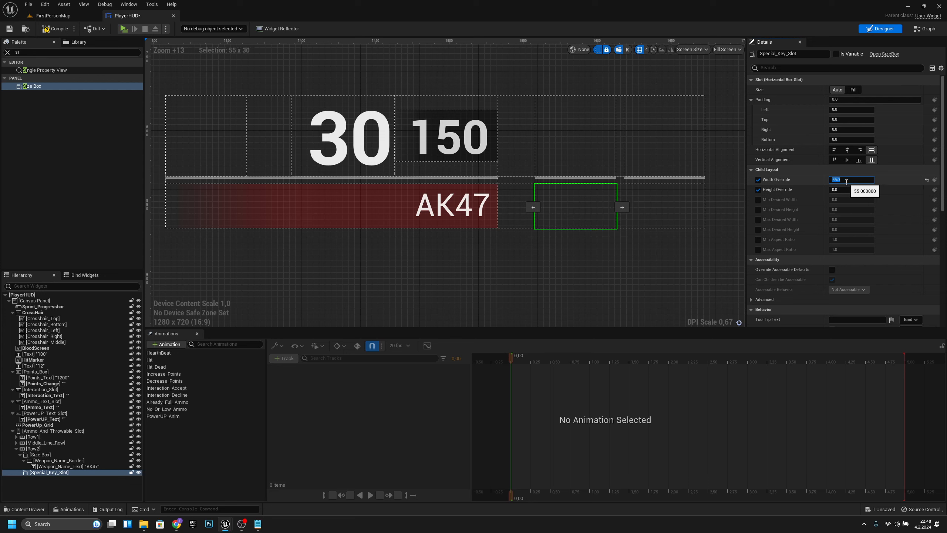
left_click(847, 189)
type("25")
key("Return")
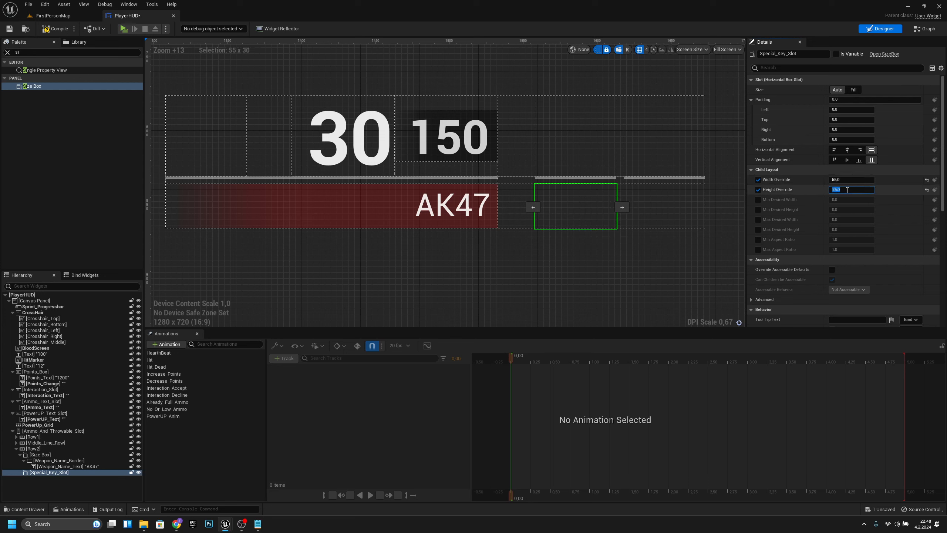
type("30")
key("Return")
left_click(385, 218)
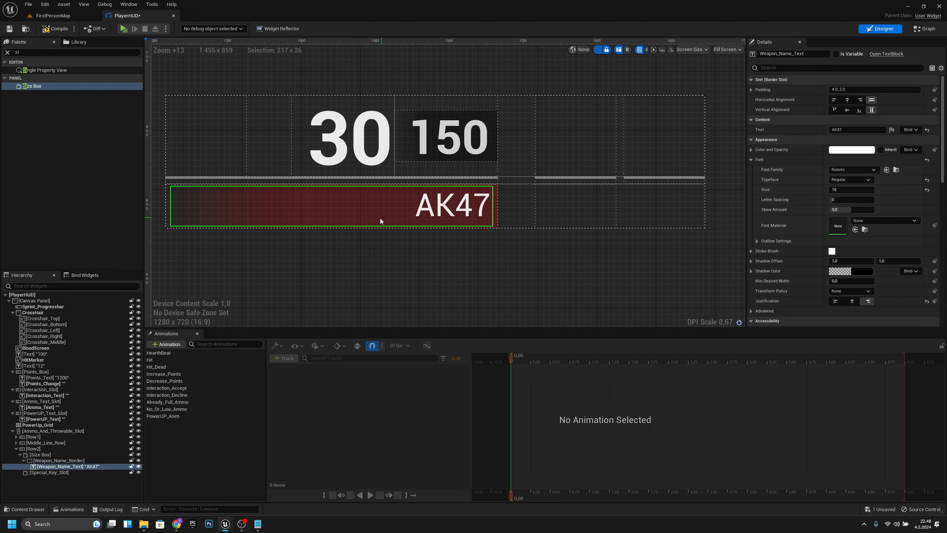
left_click(165, 217)
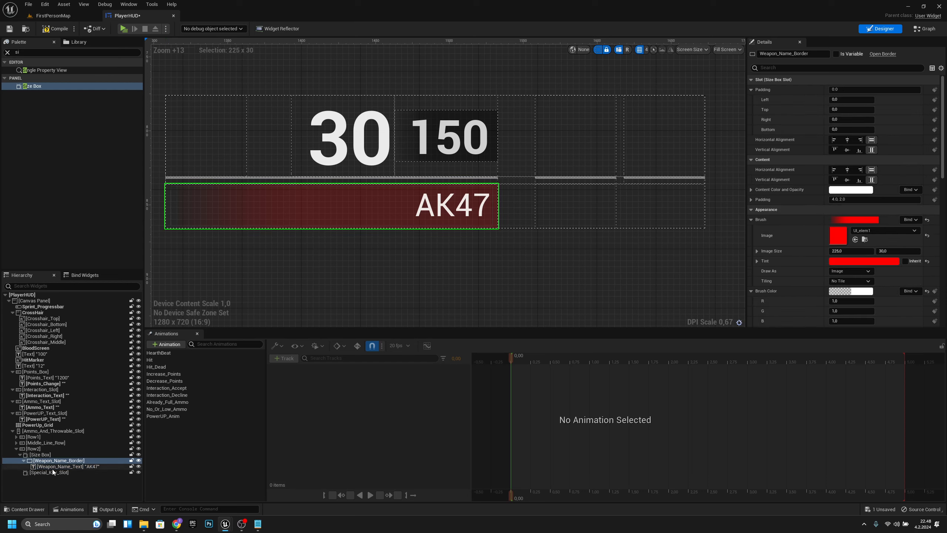
left_click(59, 455)
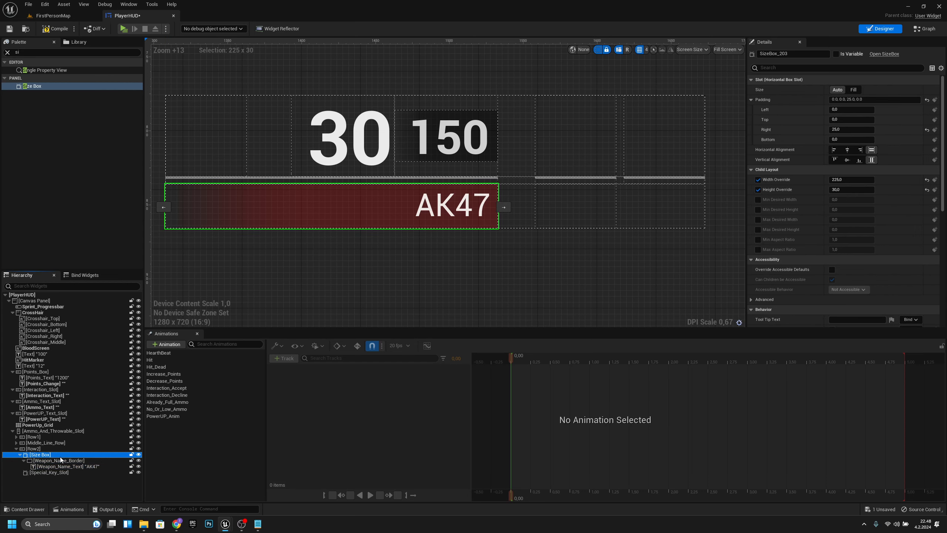
Step: Add a Border widget inside Special_Key_Slot
left_click(49, 472)
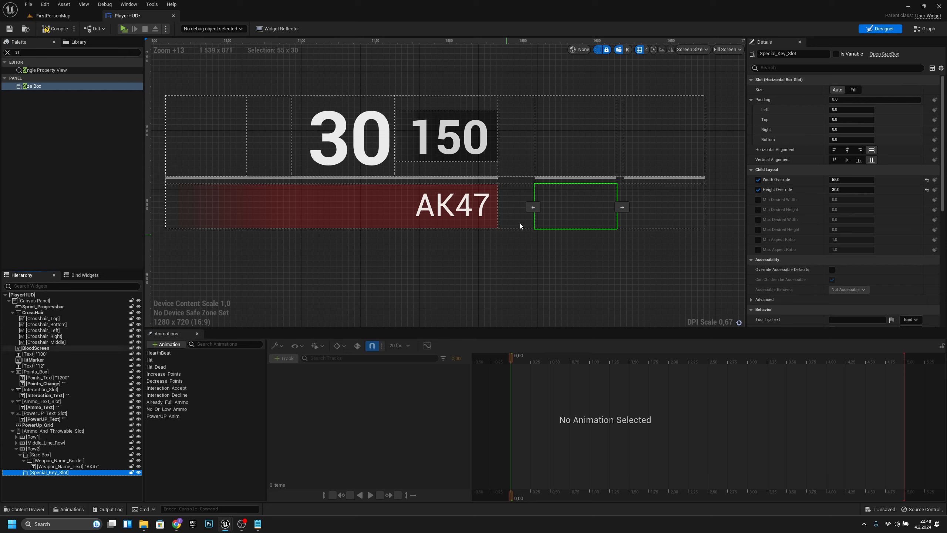
left_click(43, 54)
type("border")
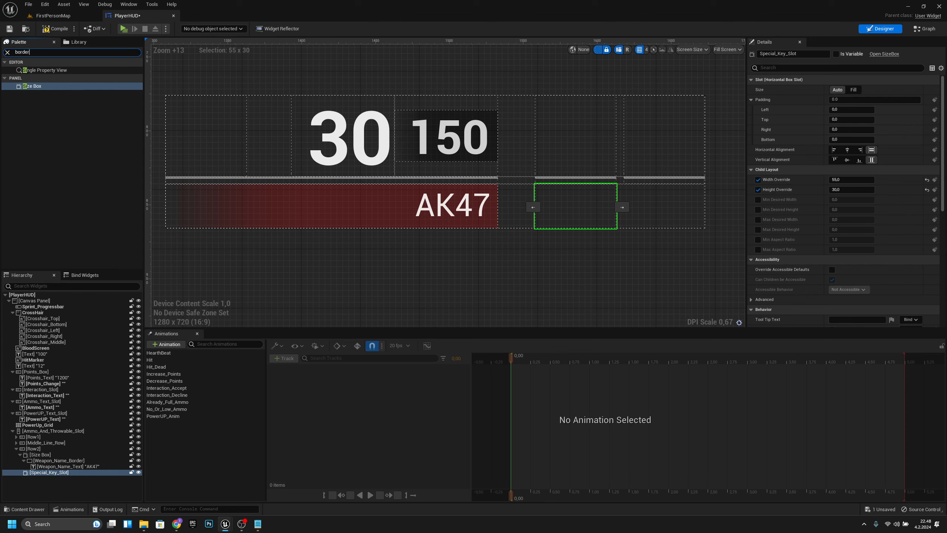
left_click(41, 71)
left_click_drag(41, 71, 548, 206)
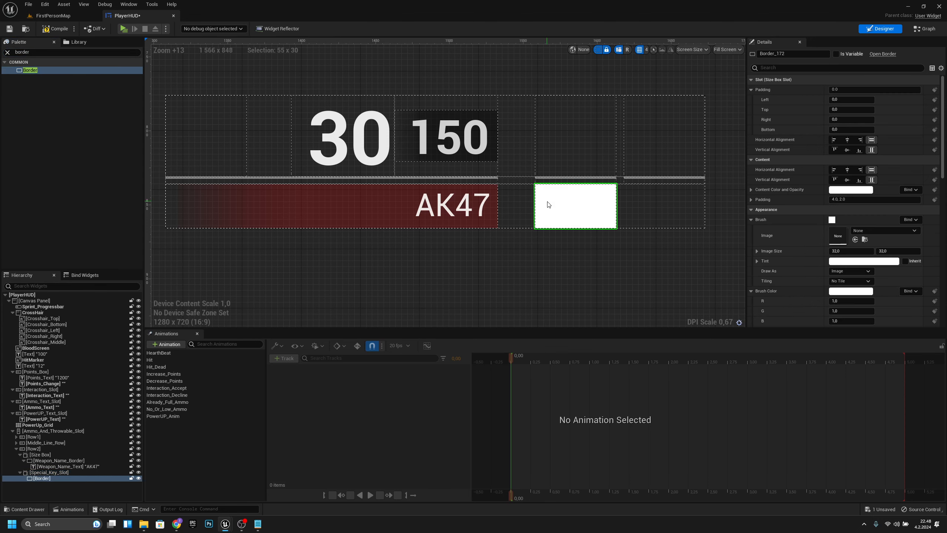
Step: Set the brush tint of the border in Special_Key_Slot to black
left_click(850, 262)
left_click_drag(792, 349, 786, 379)
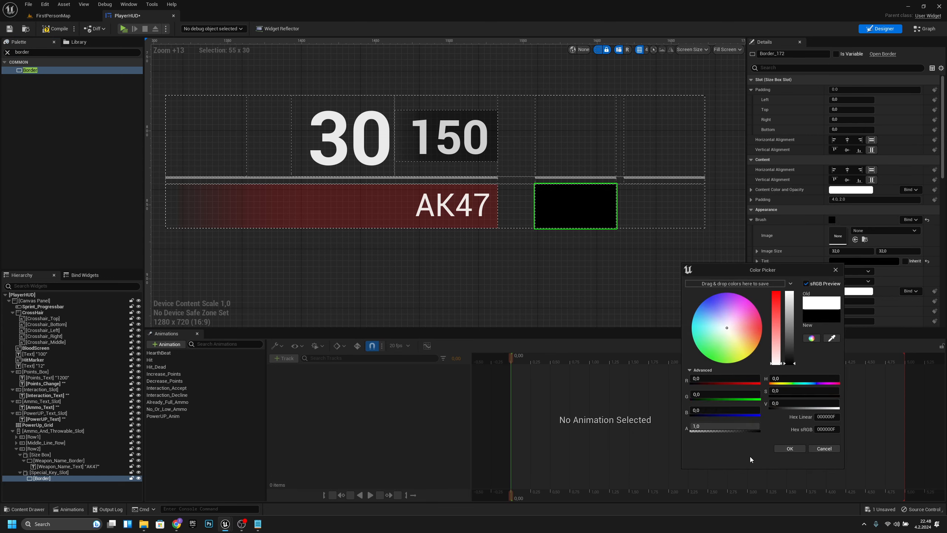
Step: Set the alpha of the black tint on the border inside Special_Key_Slot to 0.4 and accept the colour
left_click(730, 427)
key("BackSpace")
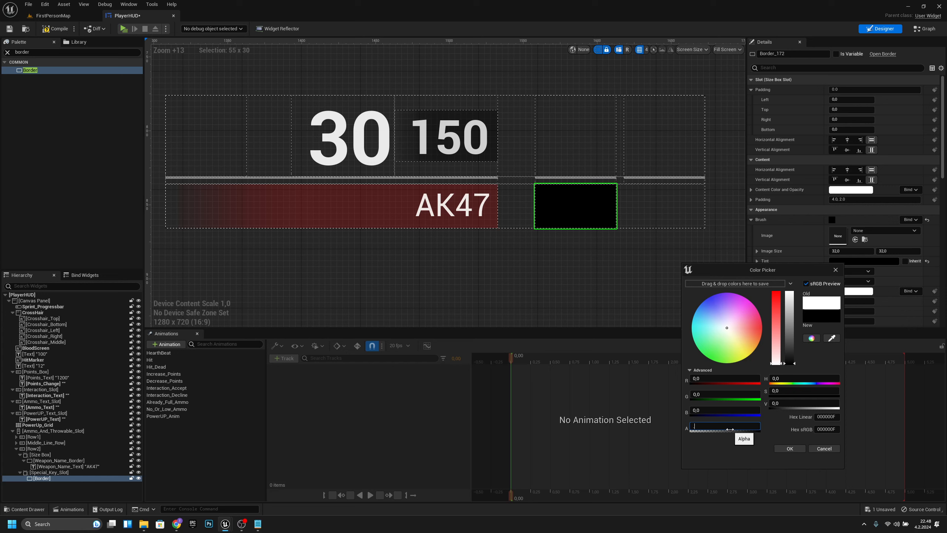
type("0,2")
key("Return")
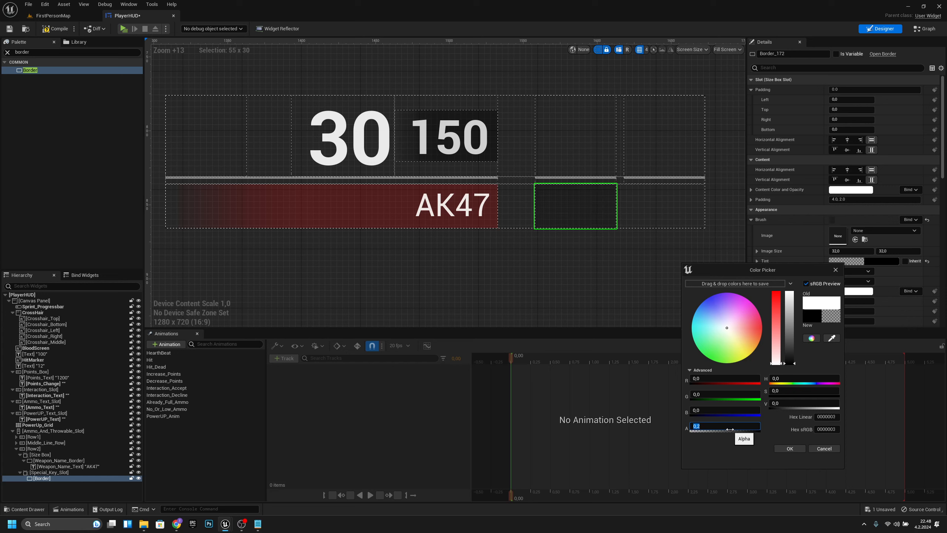
type(".3")
key("Return")
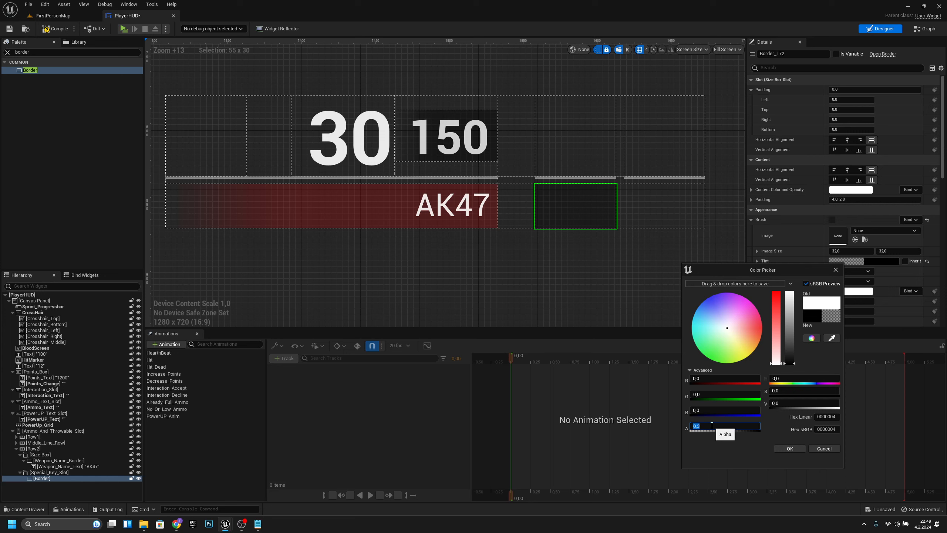
type("0,4")
key("Return")
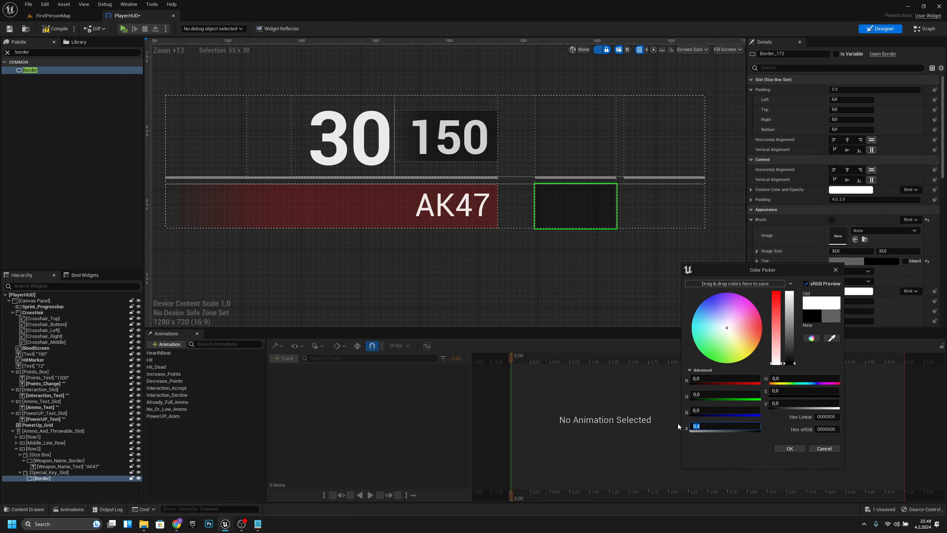
left_click(786, 451)
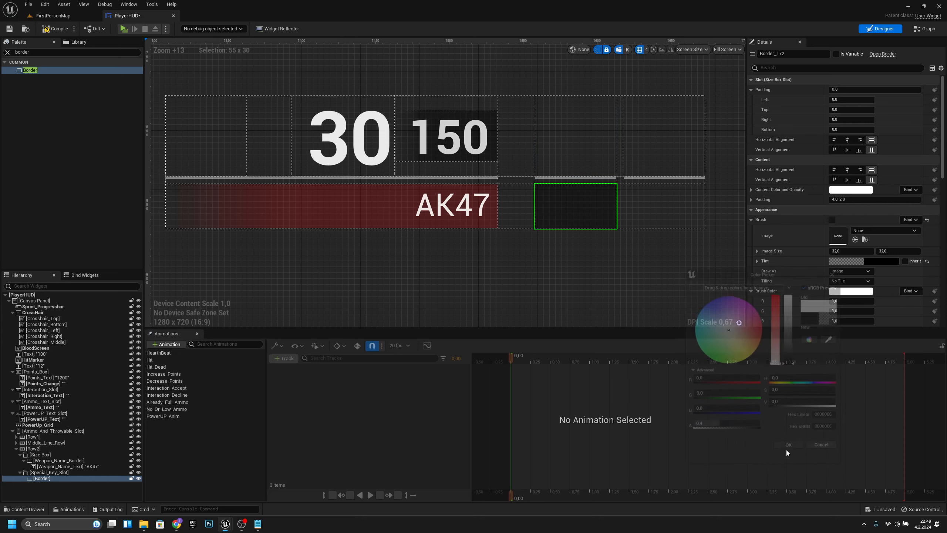
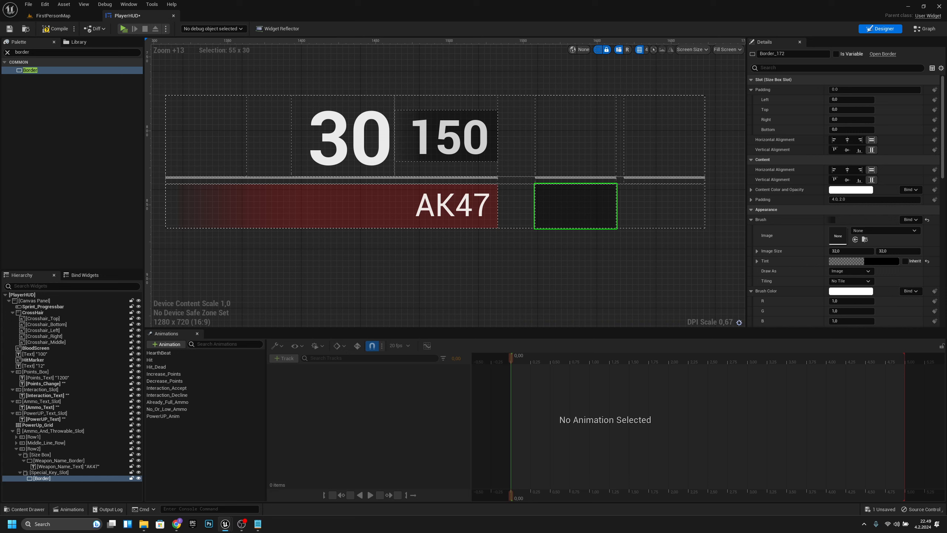
Step: Set the slot padding of the border in Special_Key_Slot to left 10, top 5, right 10 and bottom 5
left_click(853, 100)
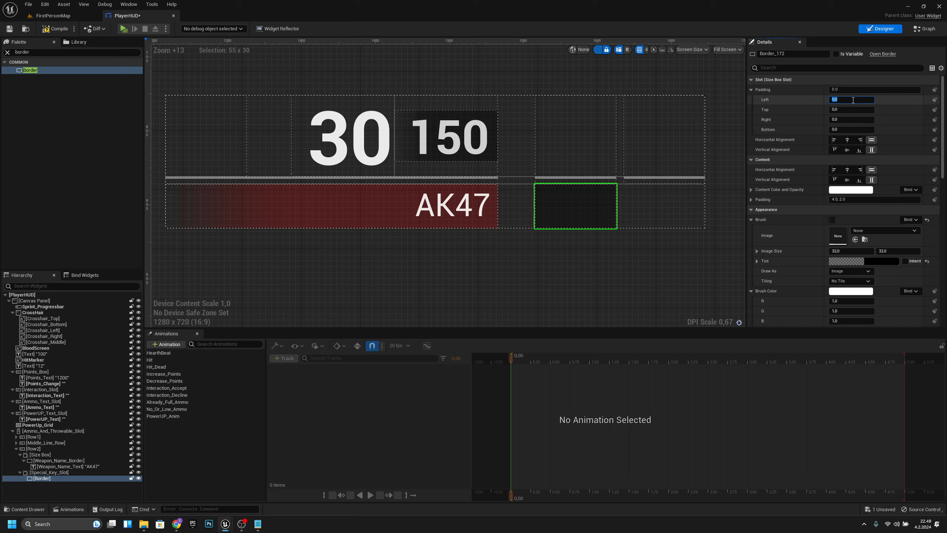
type("10")
key("Return")
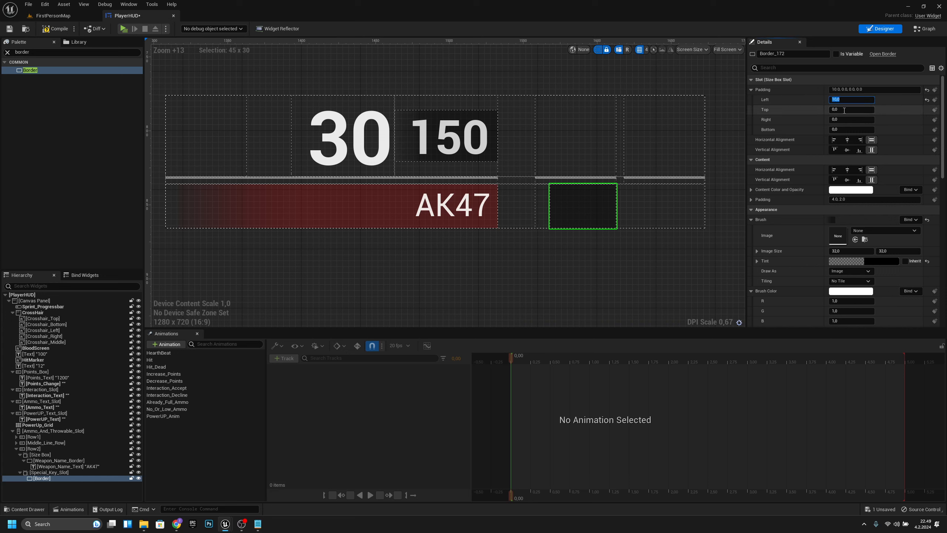
left_click(844, 111)
type("5")
left_click(841, 120)
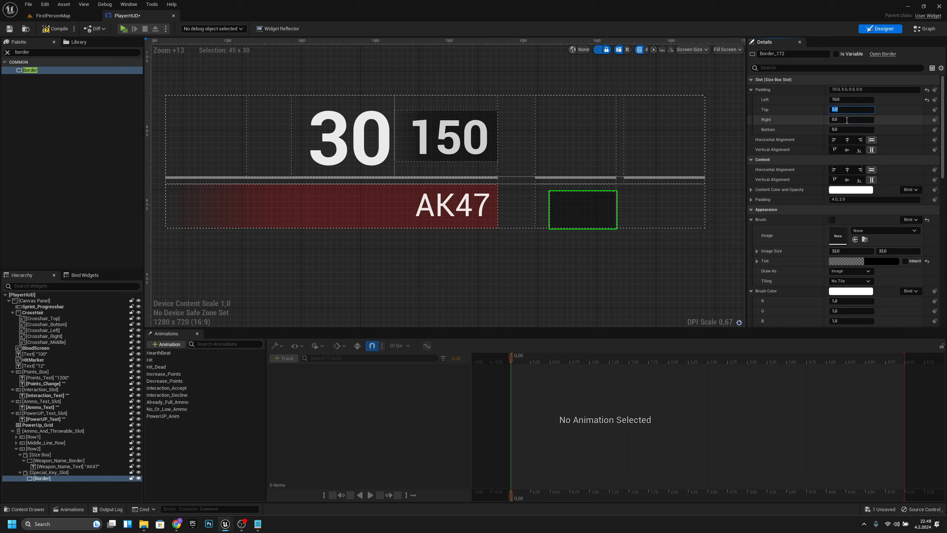
type("10")
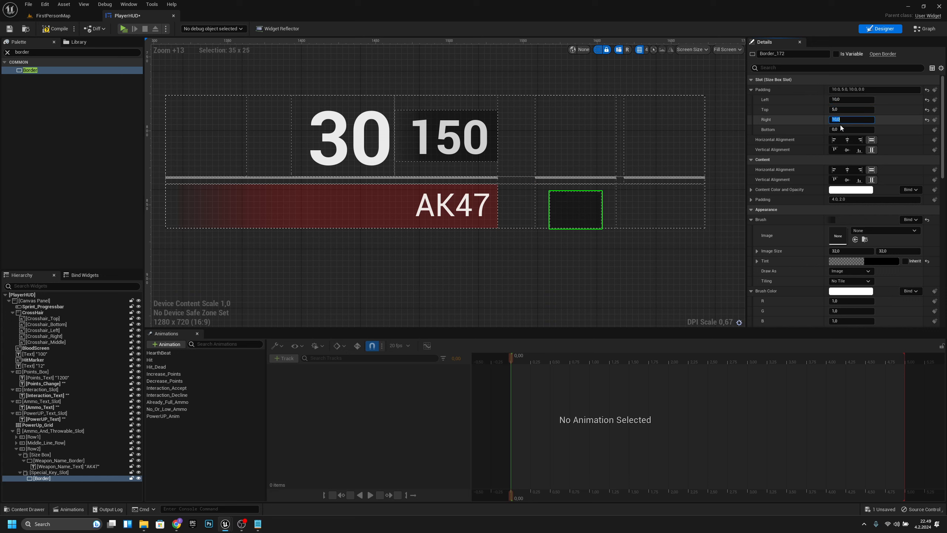
left_click(841, 130)
type("1")
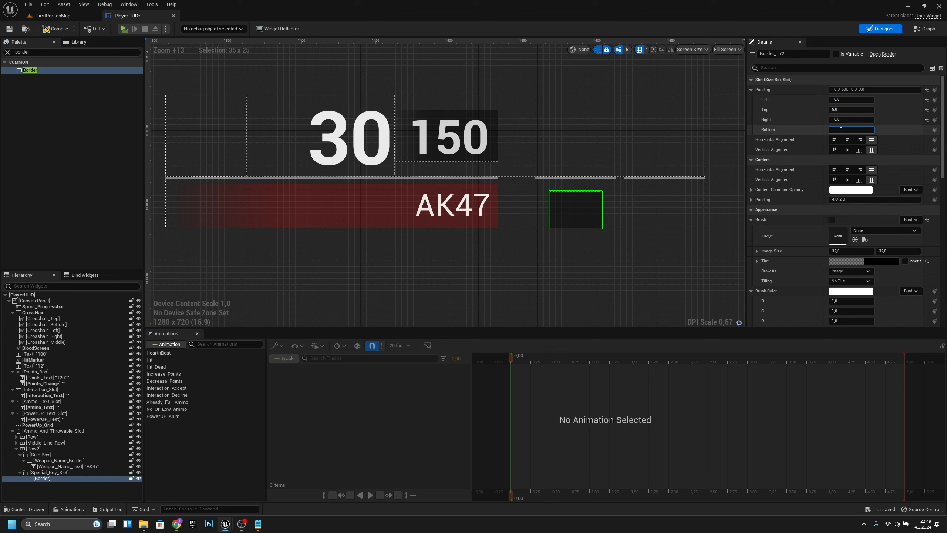
type("5")
key("Return")
left_click(580, 213)
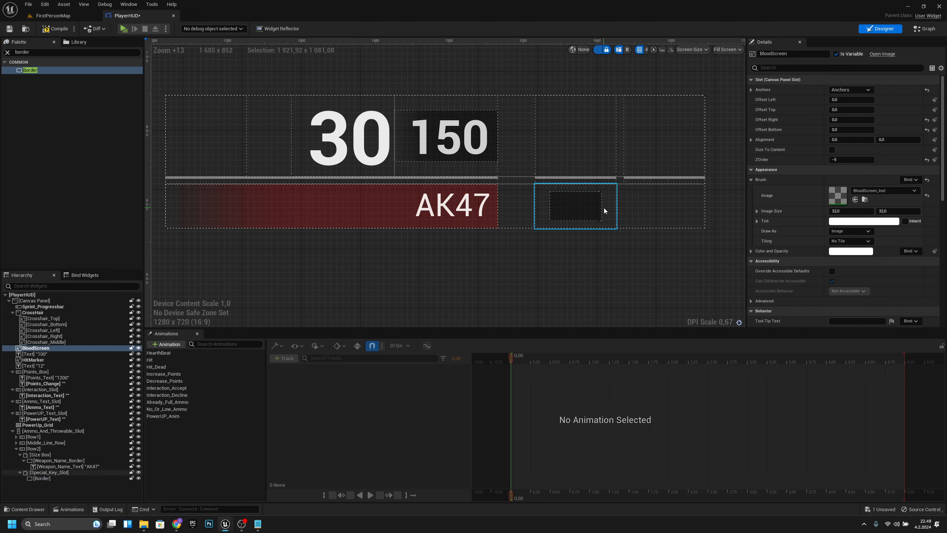
Step: Find the Text widget in the palette and add one inside the border of Special_Key_Slot
left_click(32, 53)
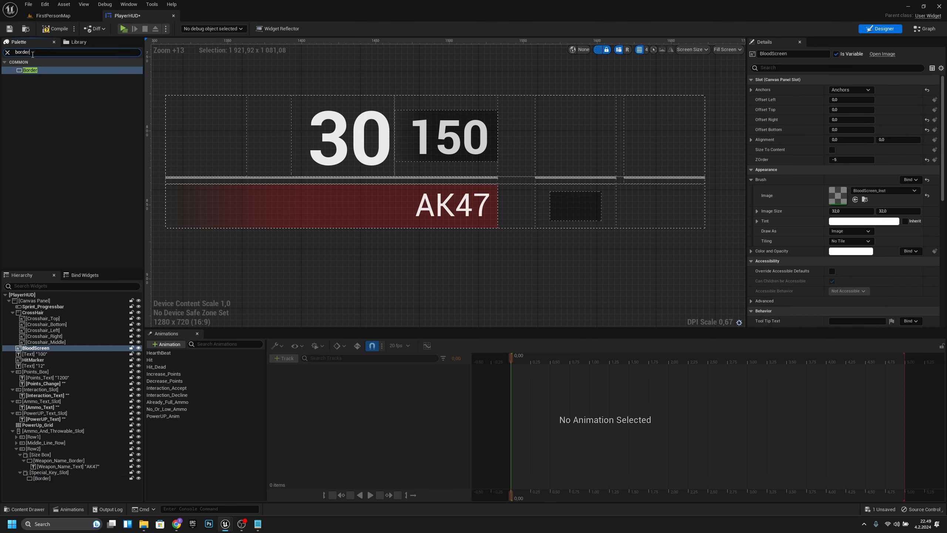
key("ctrl+a")
type("text")
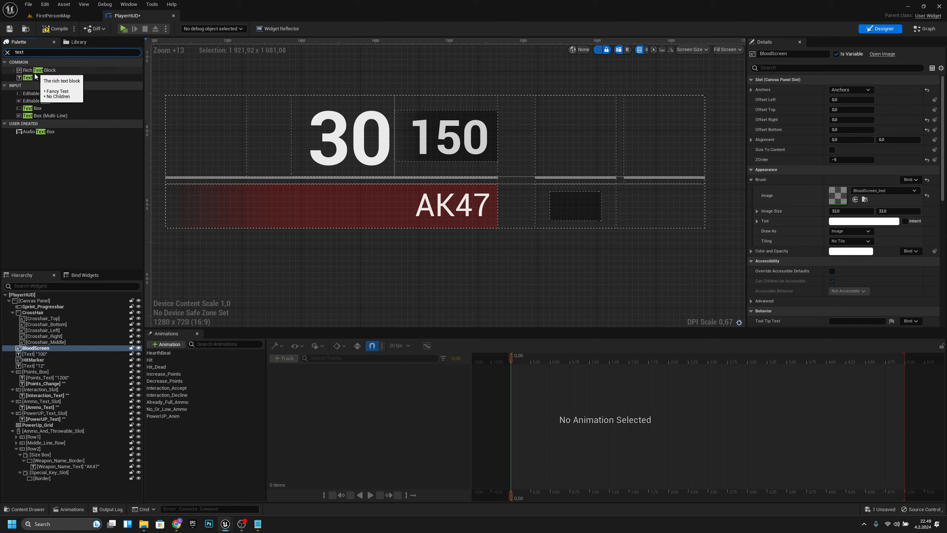
left_click_drag(28, 77, 576, 211)
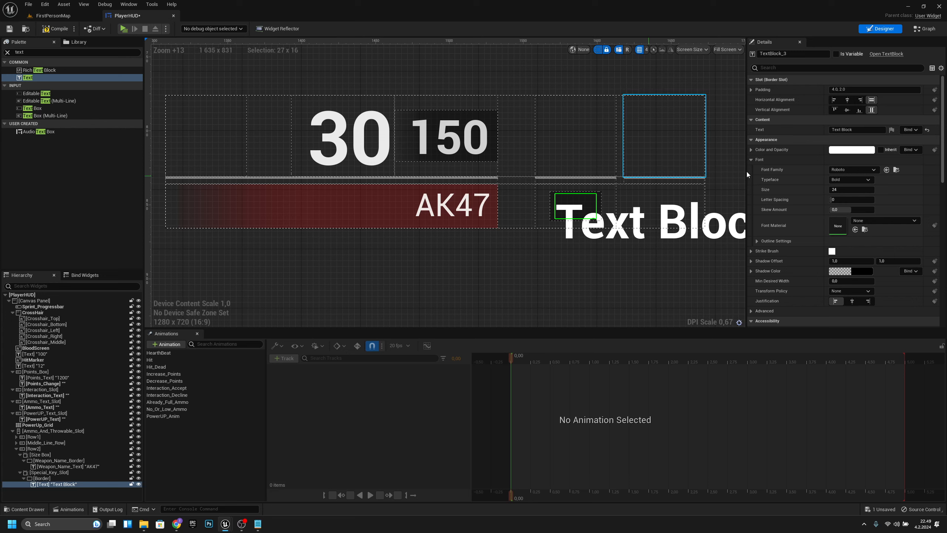
Step: Set the new text block's font size to 10 and its typeface to Regular
left_click(844, 190)
type("10")
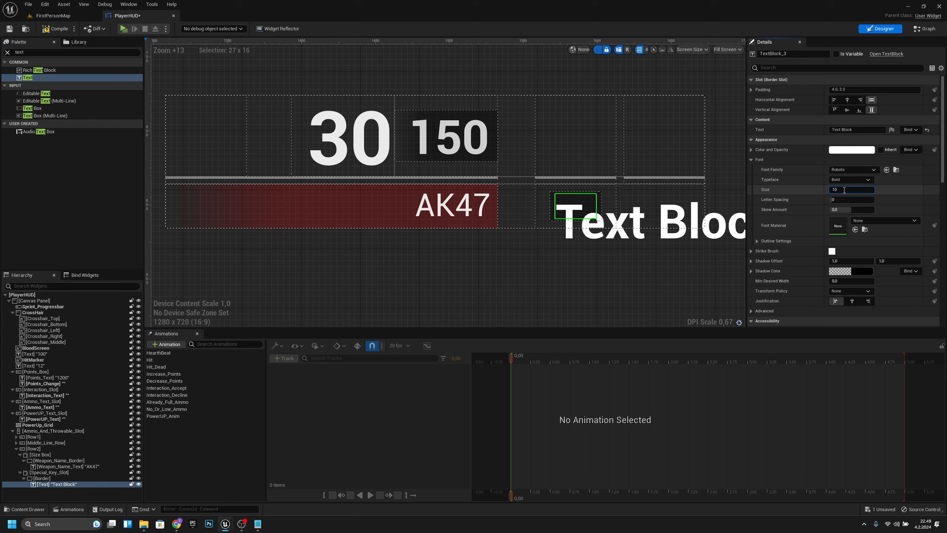
key("Return")
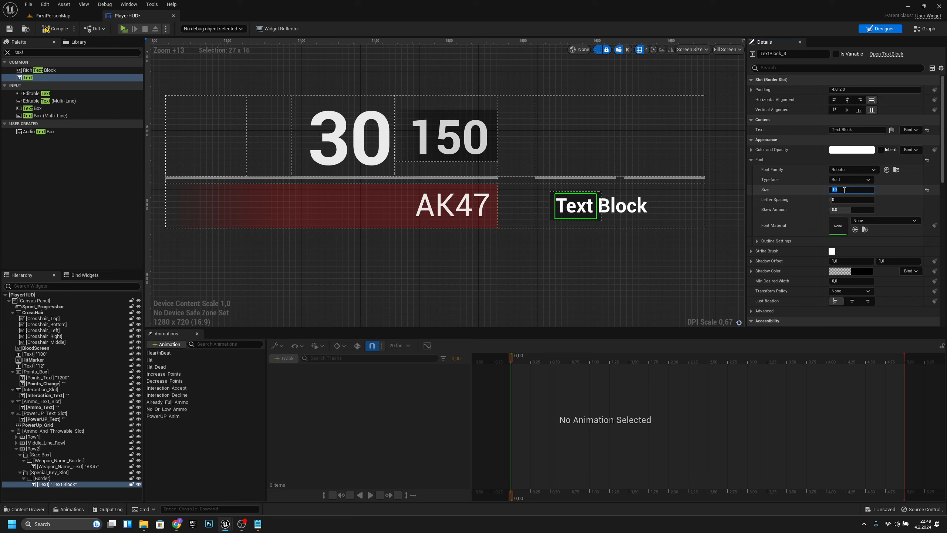
left_click(851, 180)
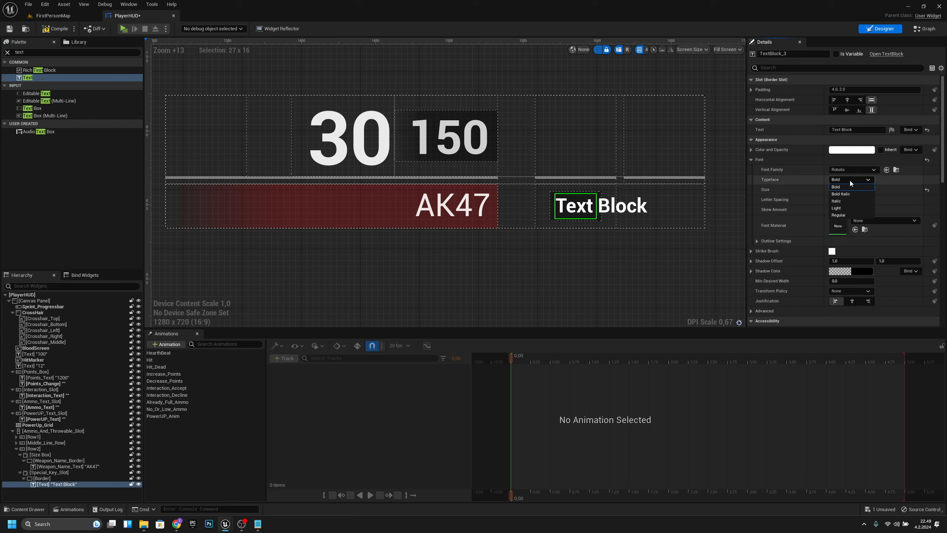
left_click(849, 215)
left_click(847, 183)
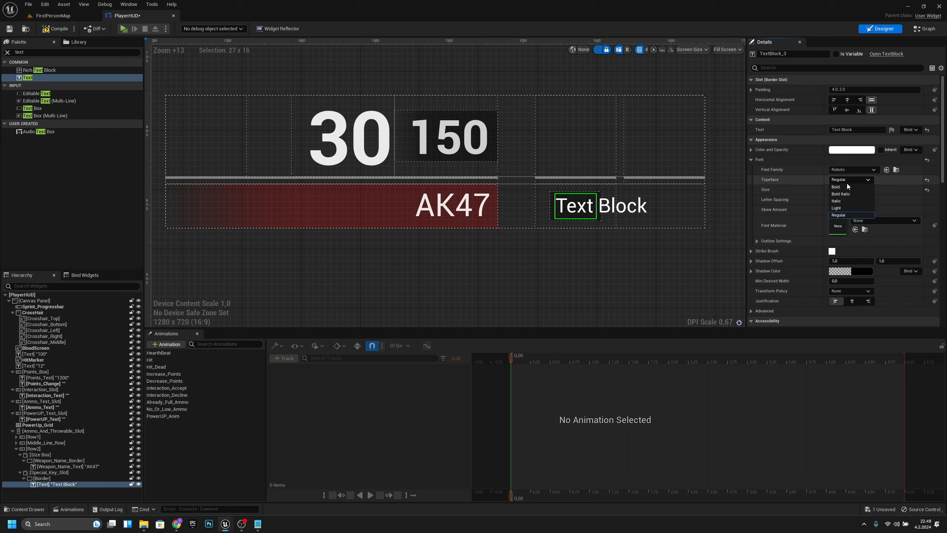
left_click(850, 208)
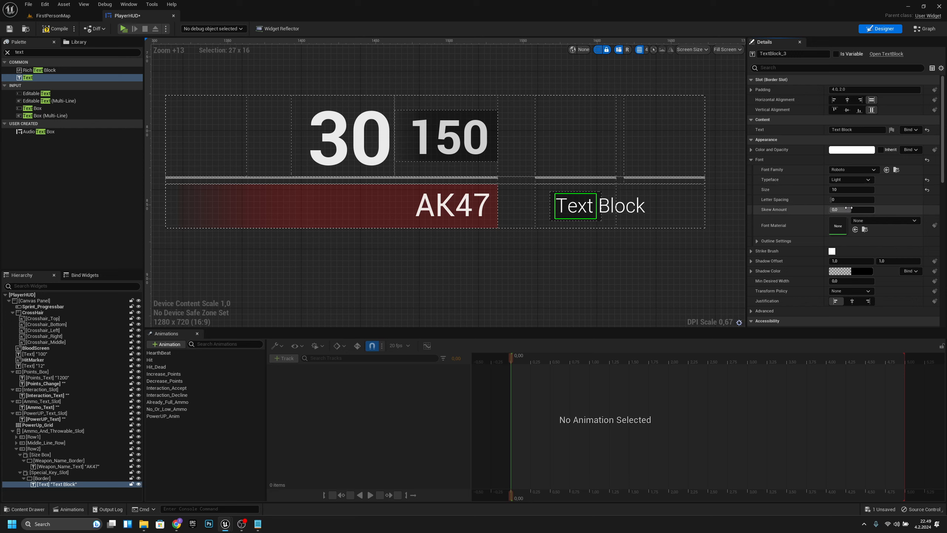
left_click(849, 182)
left_click(856, 214)
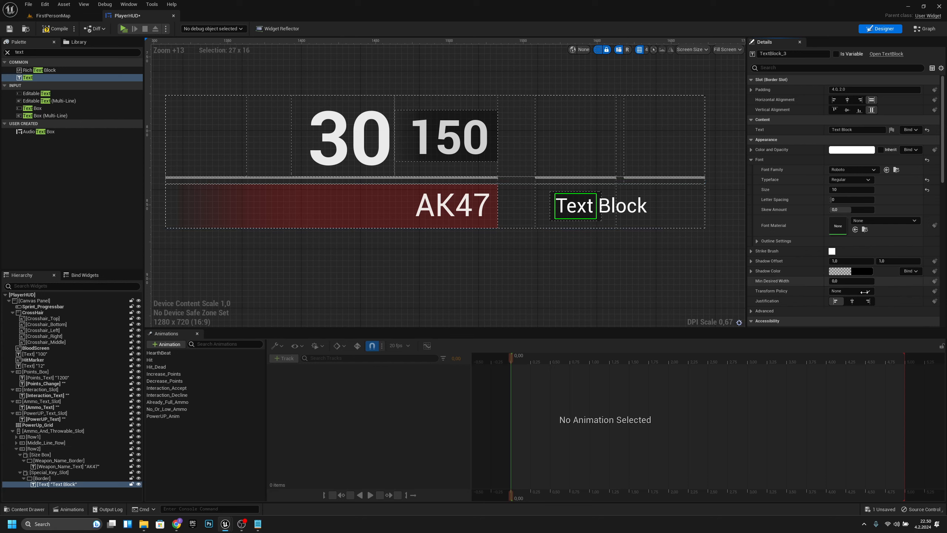
Step: Centre-justify the new text block and set its content to Q
left_click(852, 301)
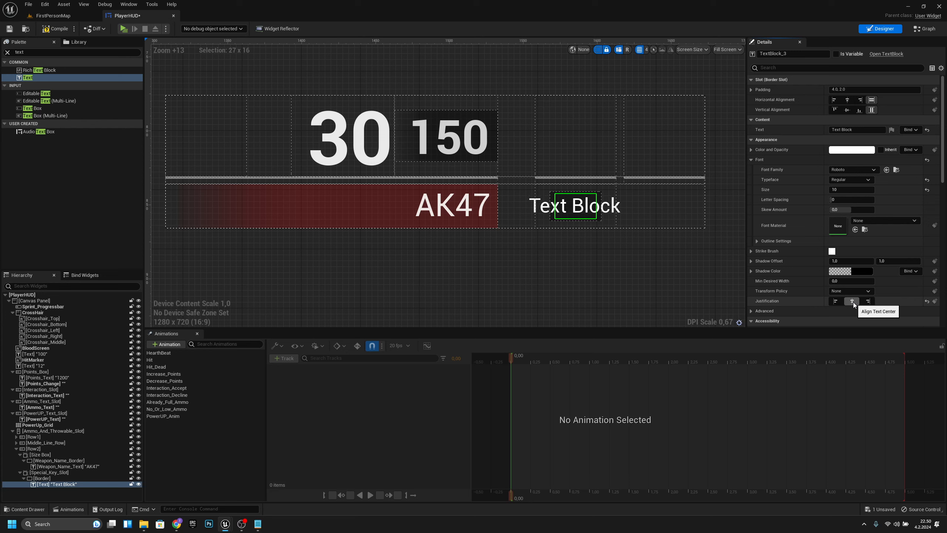
left_click(853, 130)
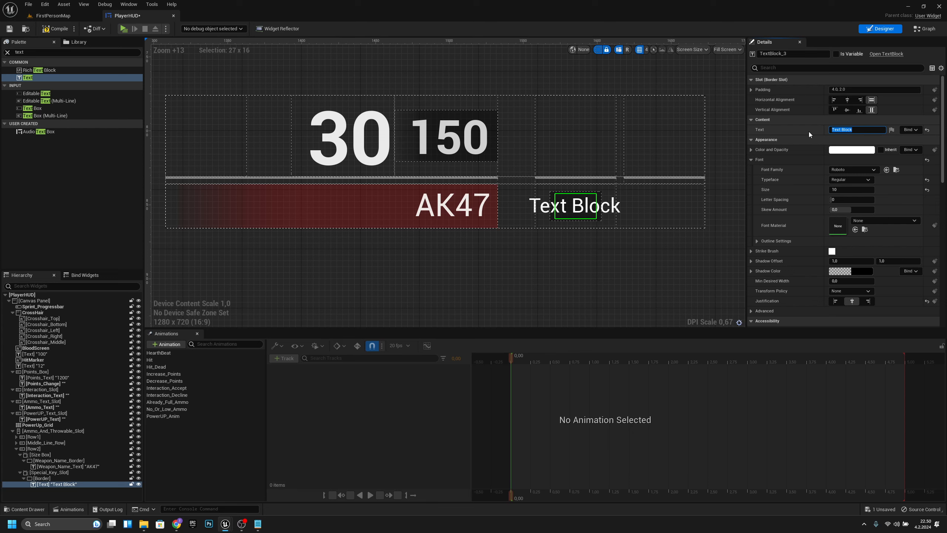
type("Q")
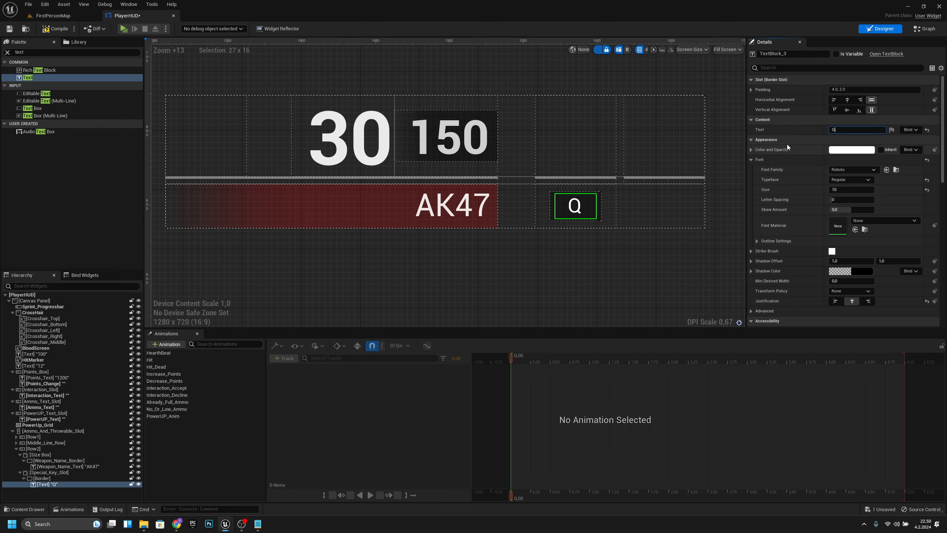
Step: Rename the Q text block as Special_Key_Text and save the widget
left_click(796, 54)
left_click_drag(796, 54, 758, 54)
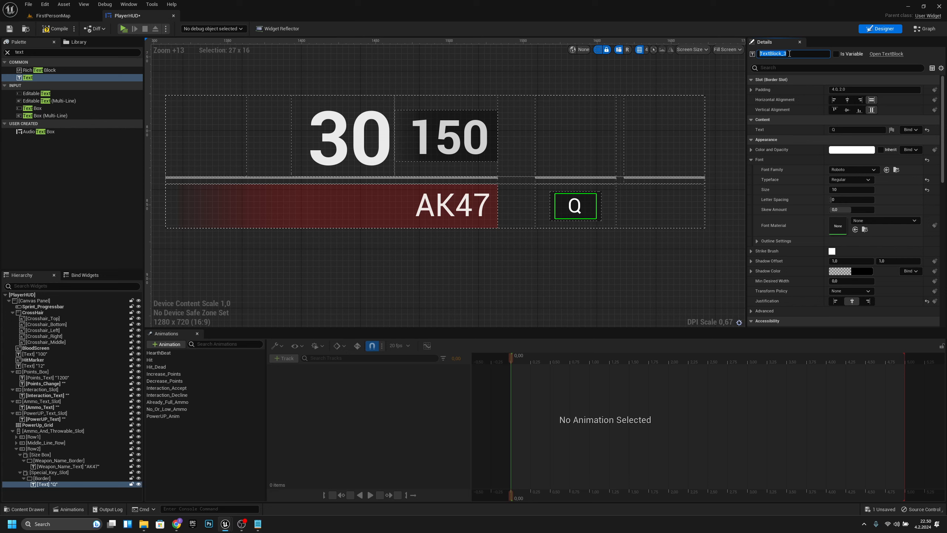
type("Special_Key_Text")
key("Return")
left_click(9, 29)
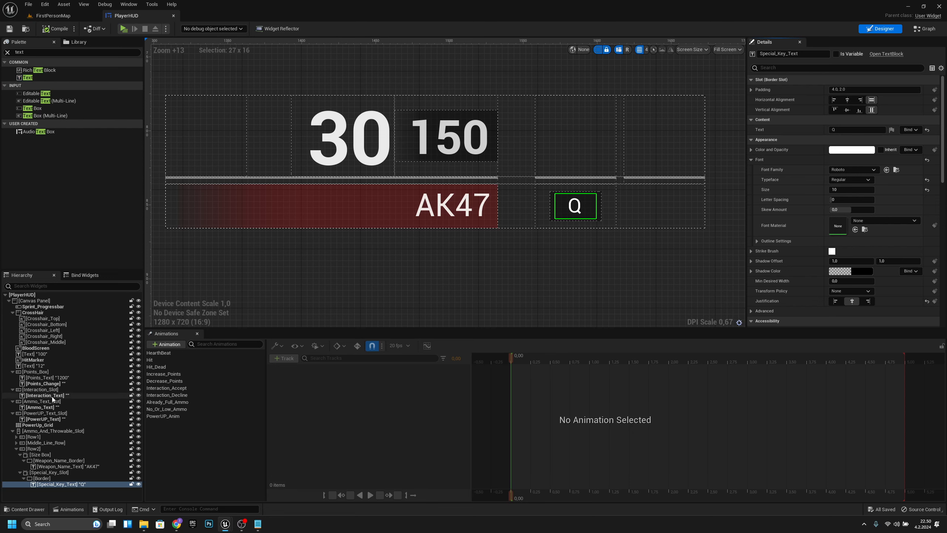
Step: Set the right padding of Special_Key_Slot to 5
left_click(56, 472)
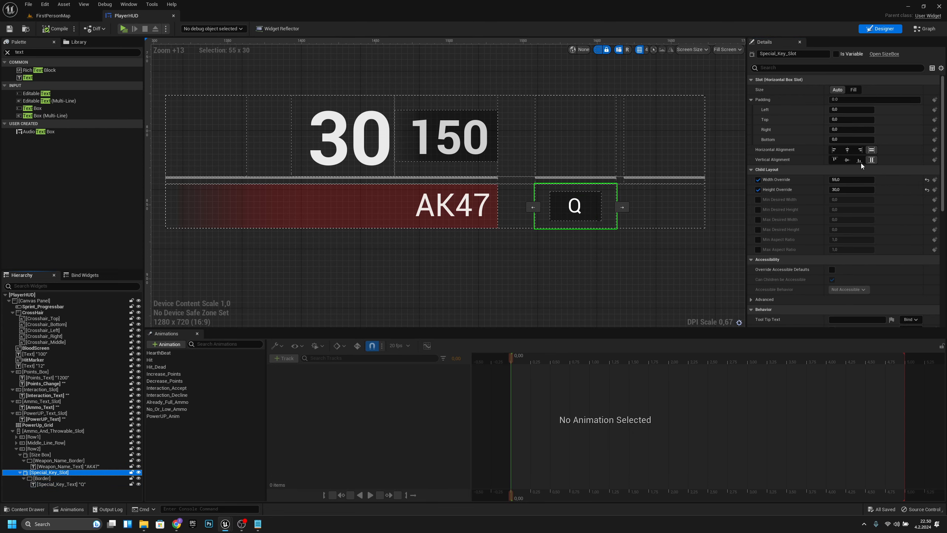
left_click(845, 129)
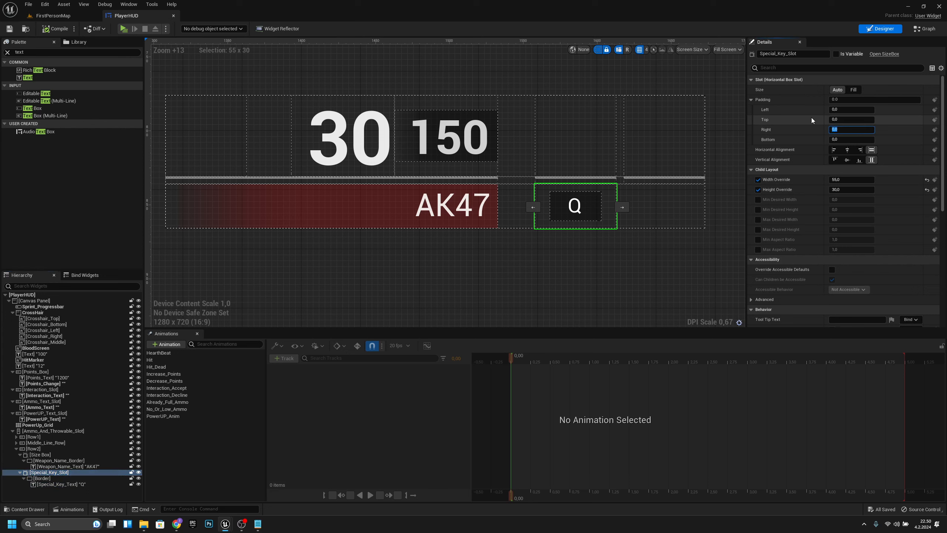
type("5")
key("Return")
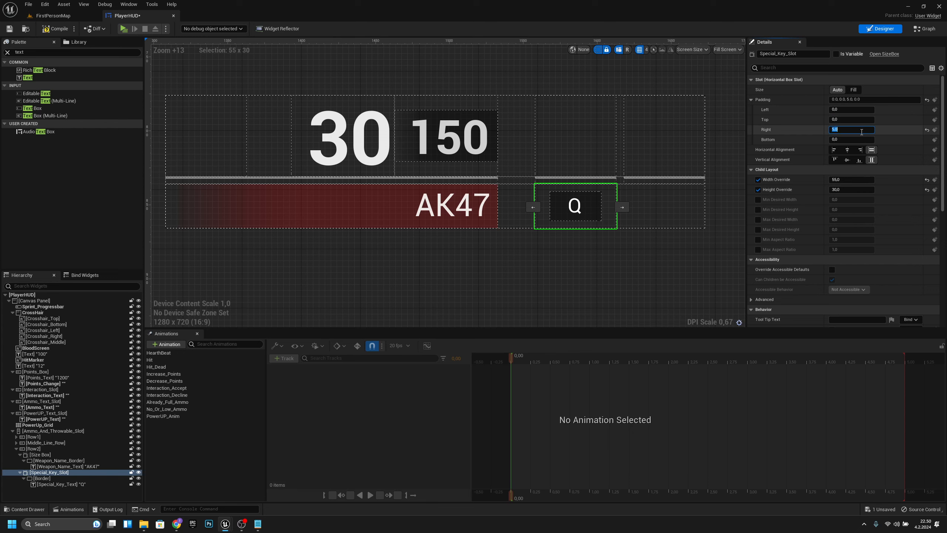
Step: Duplicate Special_Key_Slot within Row2 and rename the copy Lethal_Key_Slot
right_click(40, 474)
left_click(104, 398)
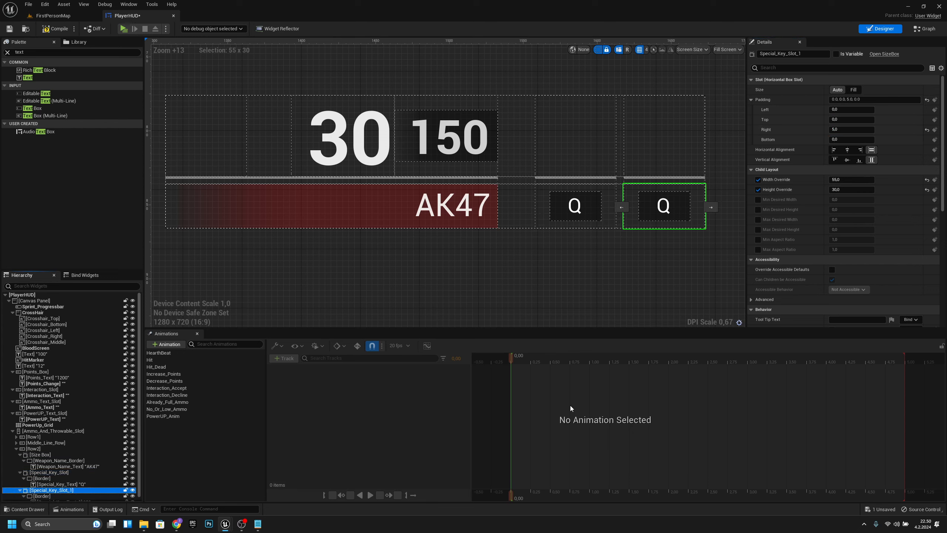
scroll(78, 462, "down", 1)
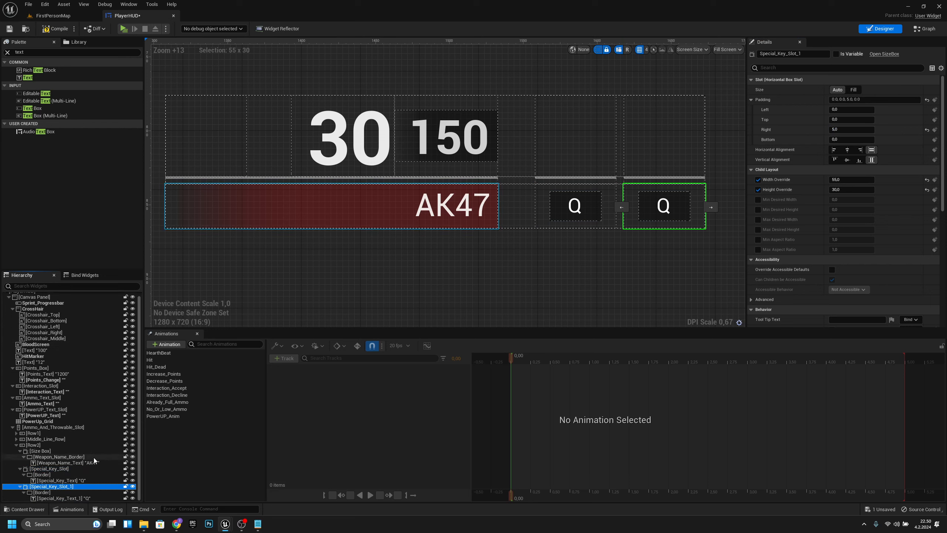
double_click(76, 487)
type("L")
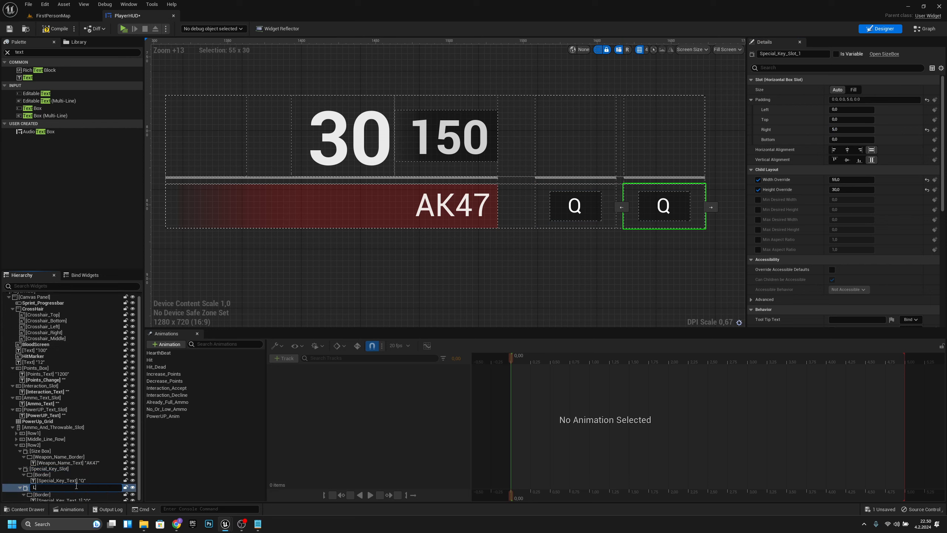
type("ethalO")
key("Return")
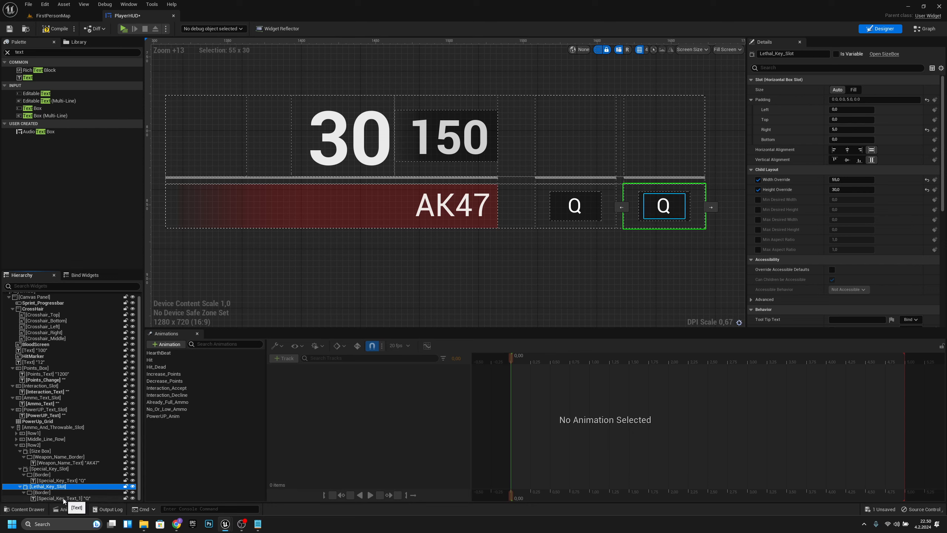
Step: Rename the copied text block inside Lethal_Key_Slot as Lethal_Key_Text
left_click(63, 498)
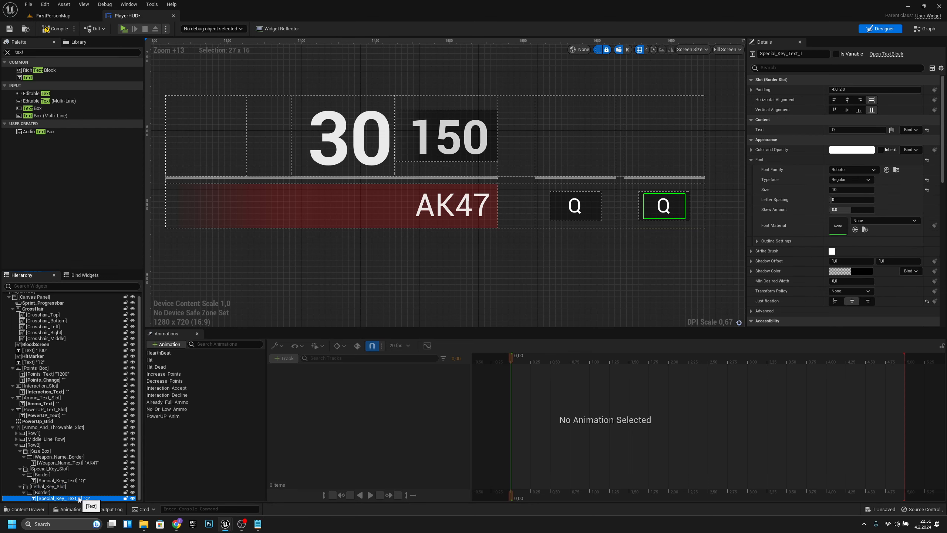
left_click(81, 499)
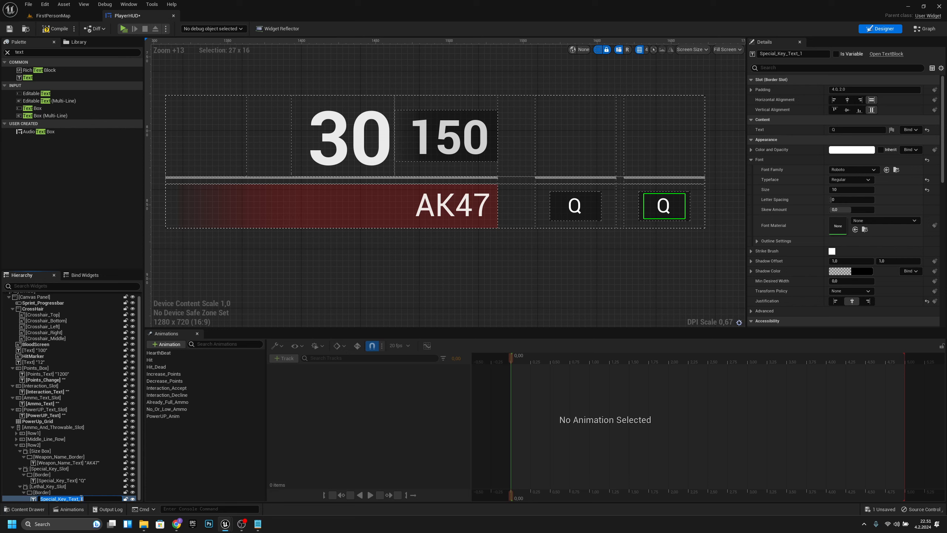
type("Lethal_Key_Text")
key("Return")
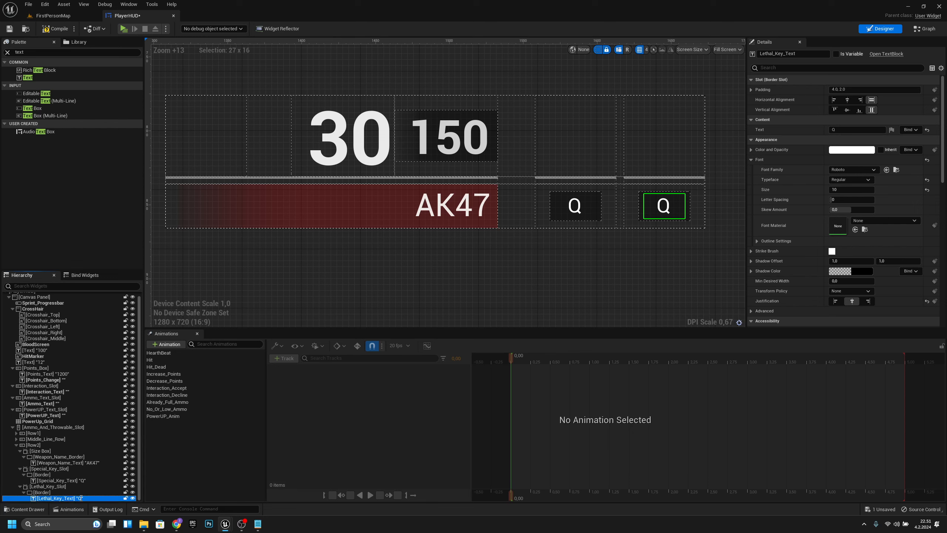
Step: Set the content of Lethal_Key_Text to V, then compile and save the widget
left_click(843, 131)
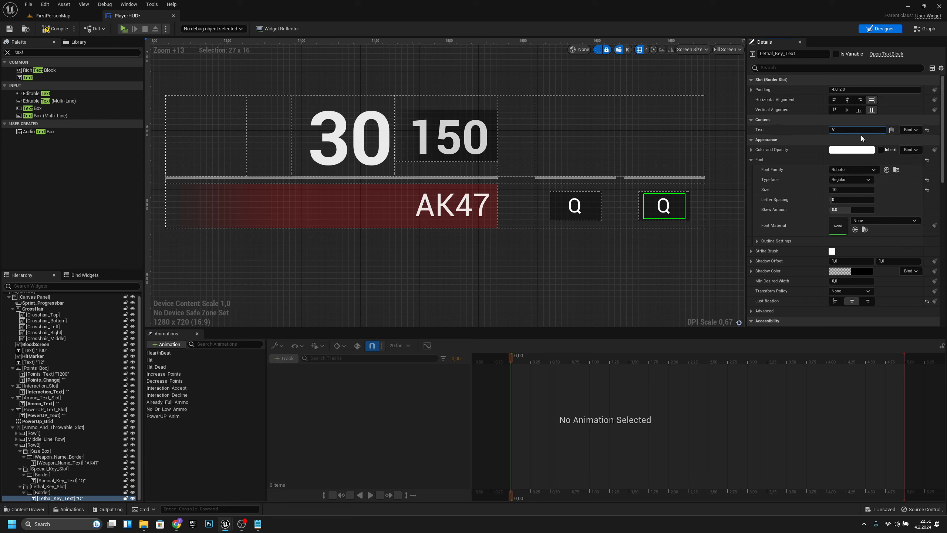
type("V")
key("Return")
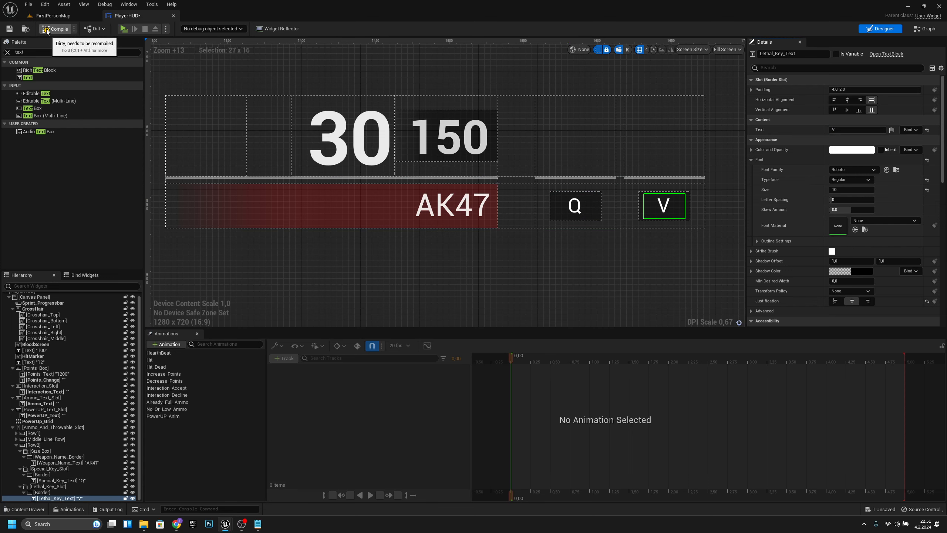
left_click(28, 4)
left_click(47, 40)
Step: Set the alignment of Ammo_And_Throwable_Slot to 1.0 in both X and Y
scroll(543, 249, "down", 5)
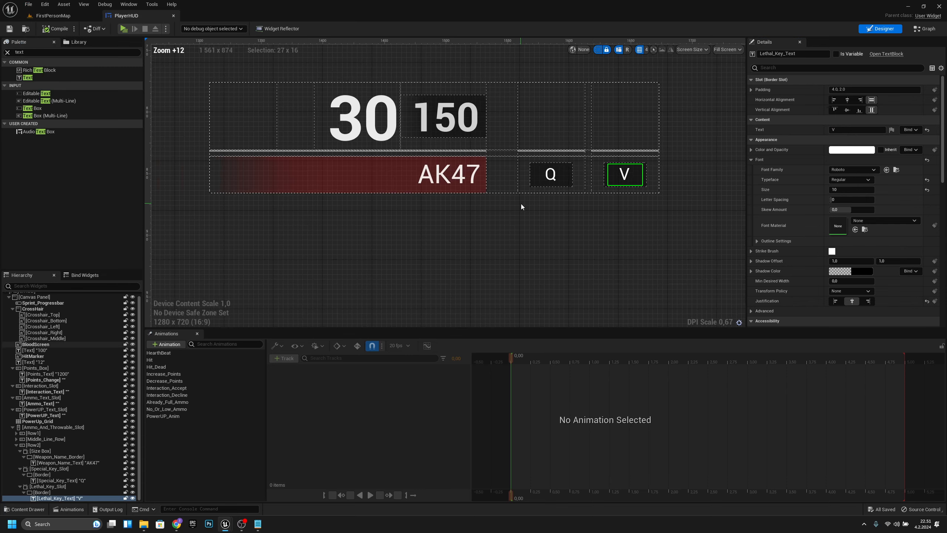
scroll(543, 292, "down", 5)
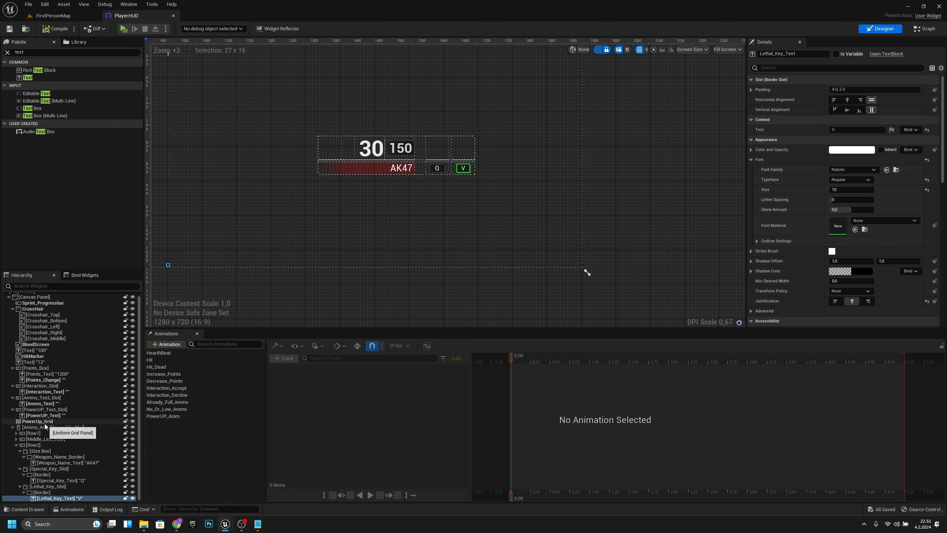
left_click(63, 428)
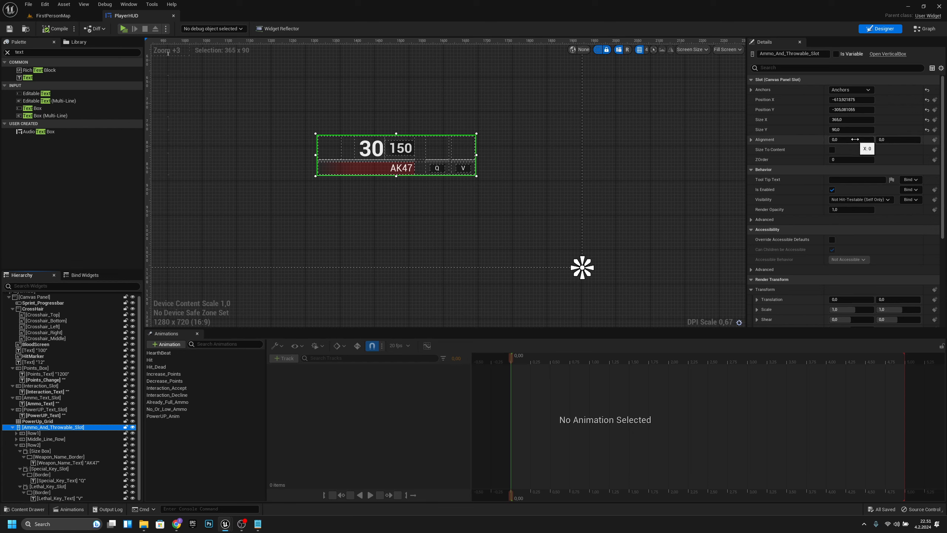
left_click(855, 139)
type("1")
key("Return")
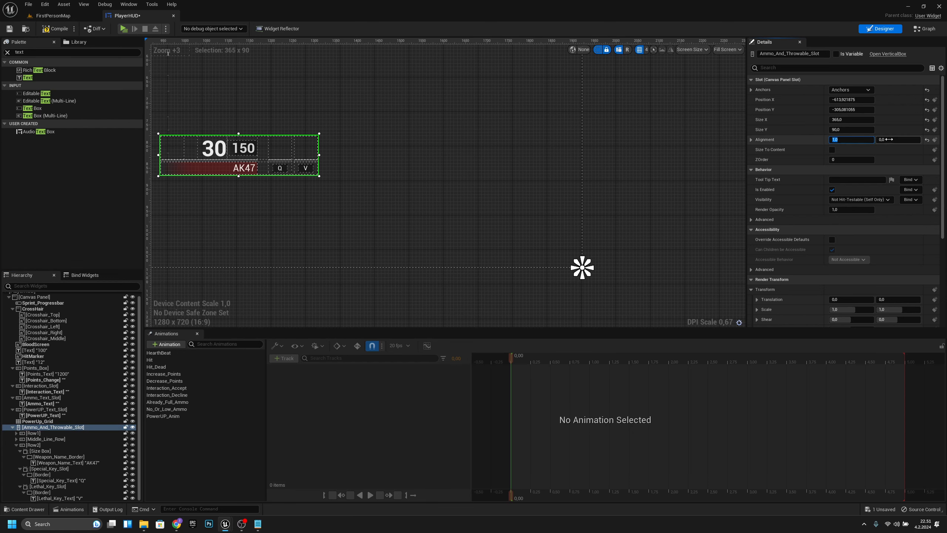
left_click(889, 139)
type("1")
key("Return")
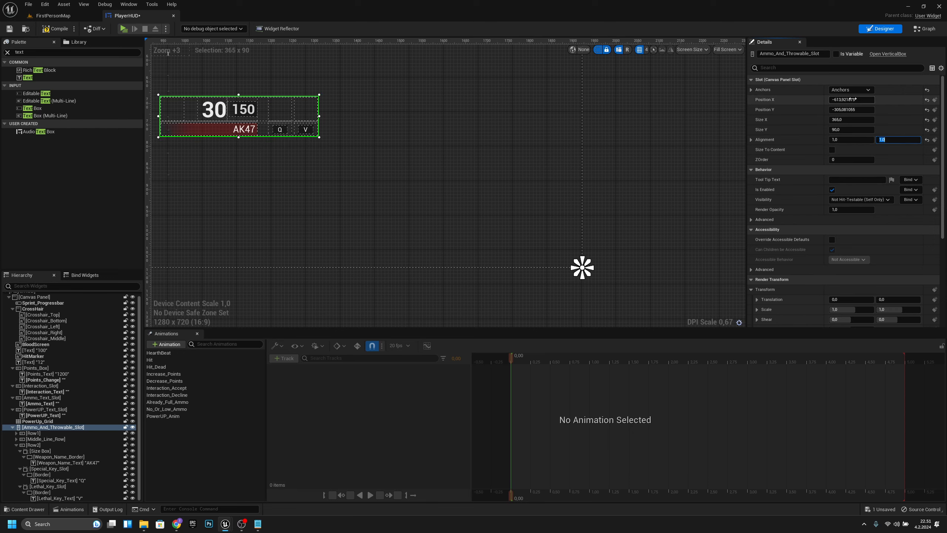
Step: Set the position of Ammo_And_Throwable_Slot to X 0 and Y 0
left_click(851, 99)
type("0")
key("Return")
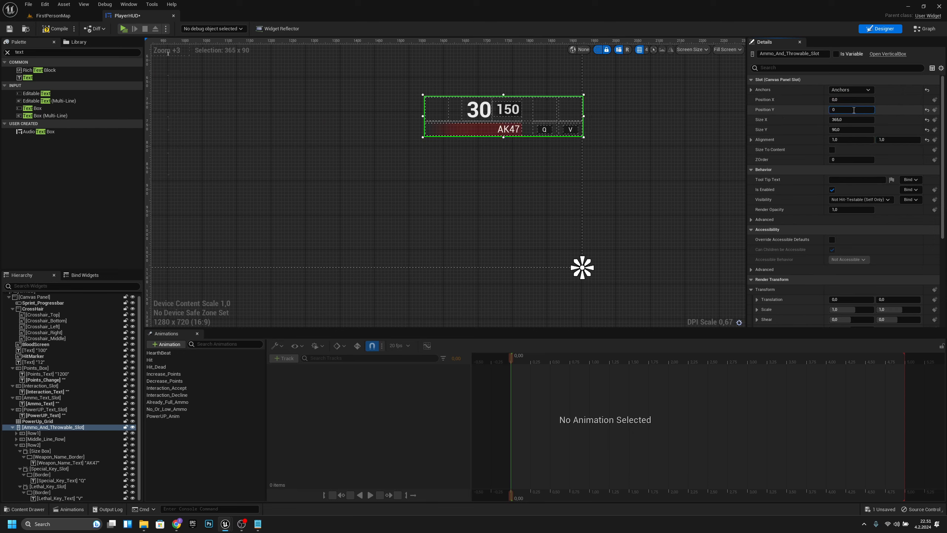
left_click(854, 109)
type("0")
key("Return")
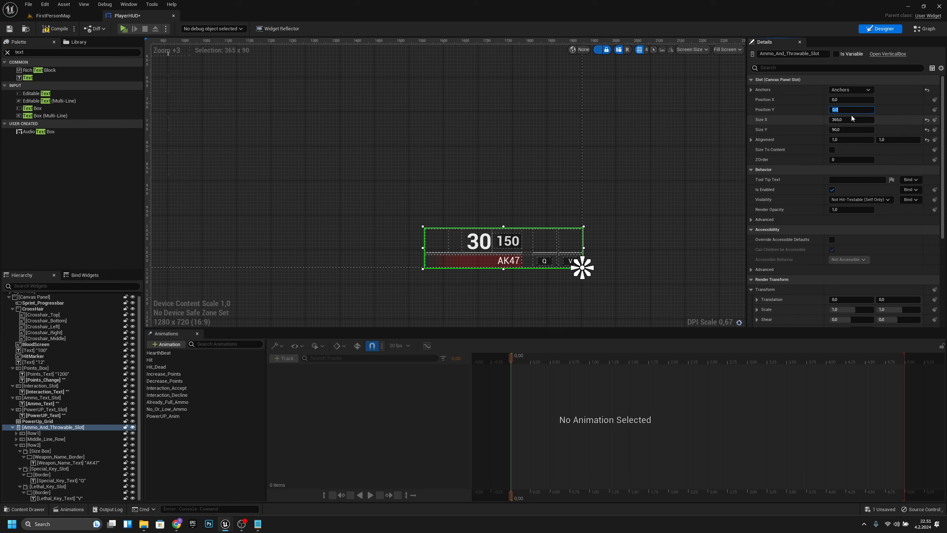
Step: Offset Ammo_And_Throwable_Slot from its anchor by setting Position Y to -50 and Position X to -100
type("-50")
key("Return")
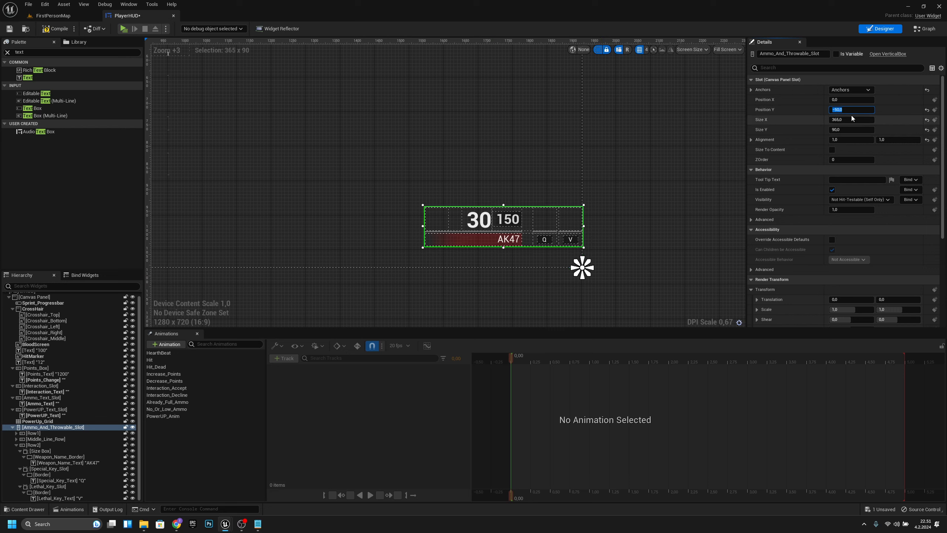
left_click(854, 100)
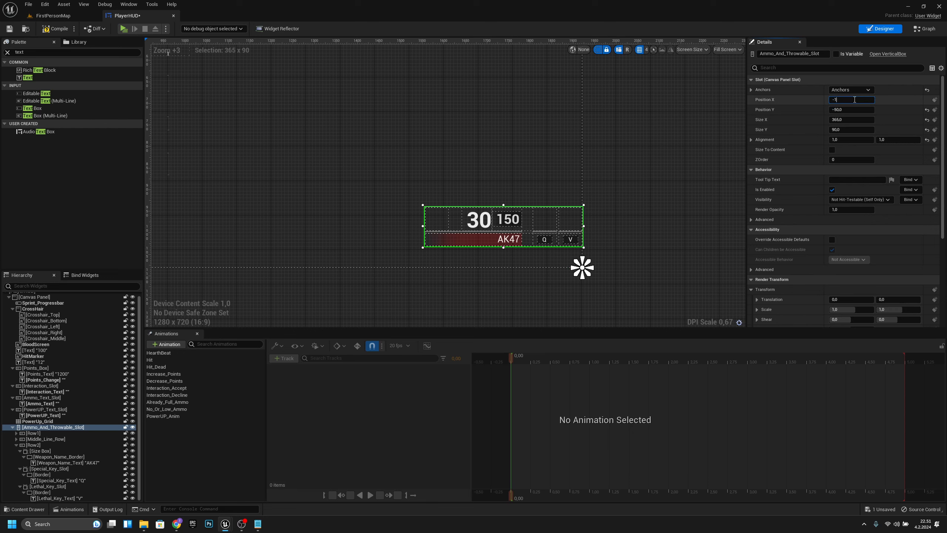
type("-100")
key("Return")
left_click(630, 194)
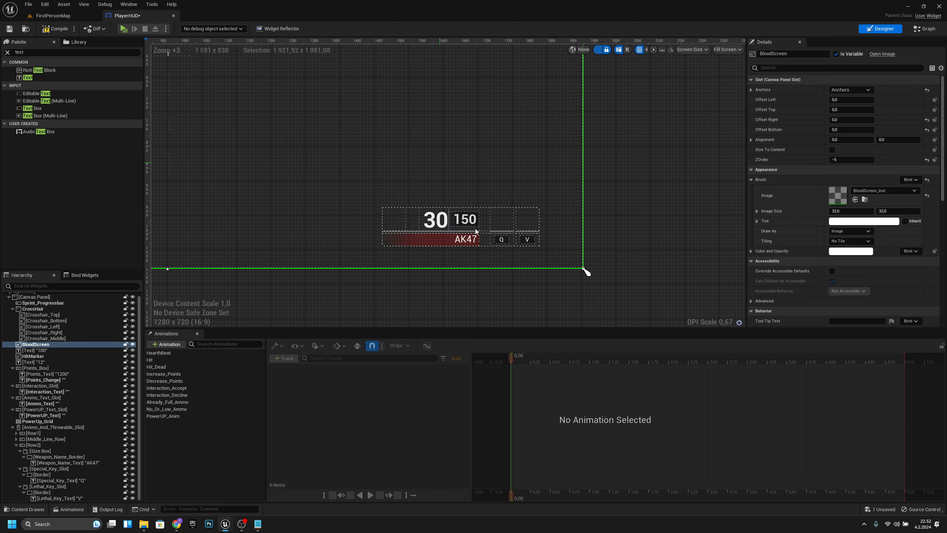
Step: Expose Weapon_Name_Text as a variable, then compile and save the widget
right_click_drag(454, 281, 531, 275)
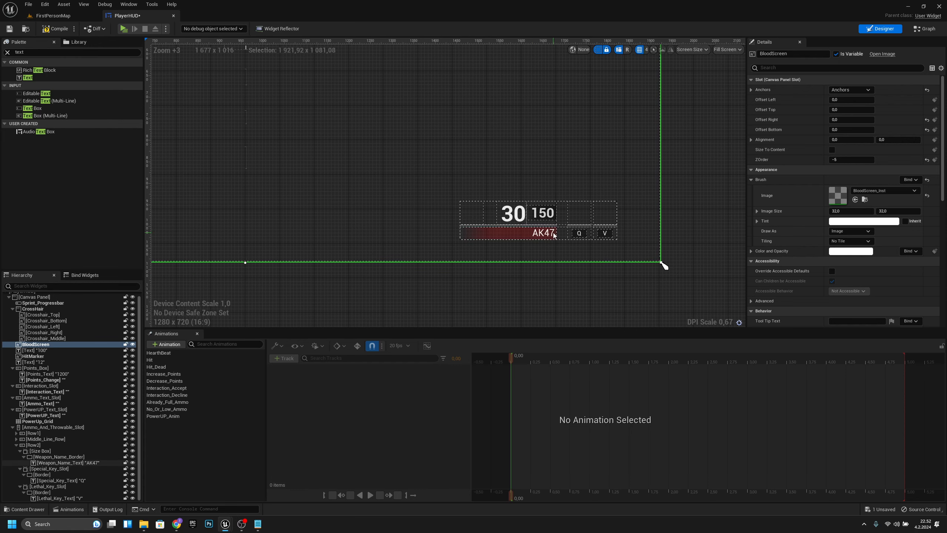
right_click_drag(540, 240, 483, 229)
left_click(483, 225)
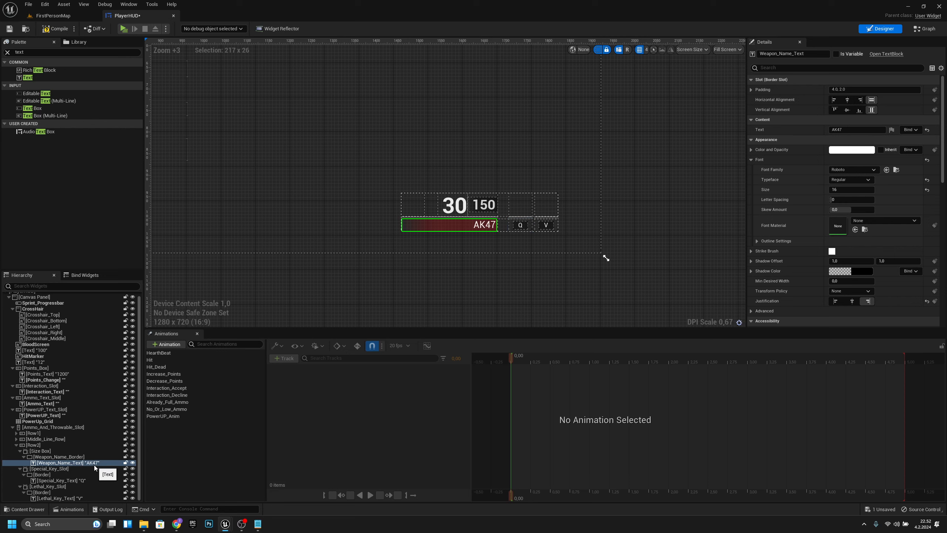
left_click(836, 54)
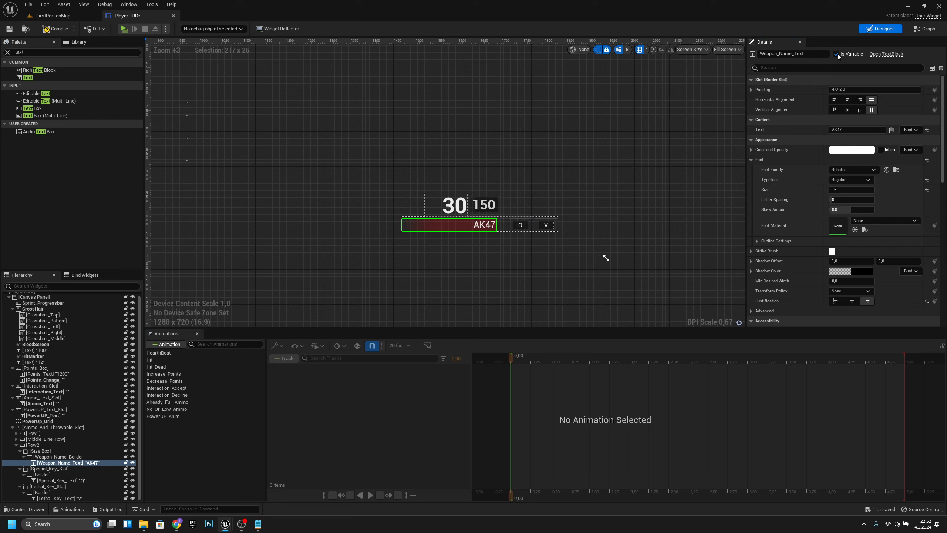
left_click(58, 29)
left_click(9, 29)
left_click(29, 5)
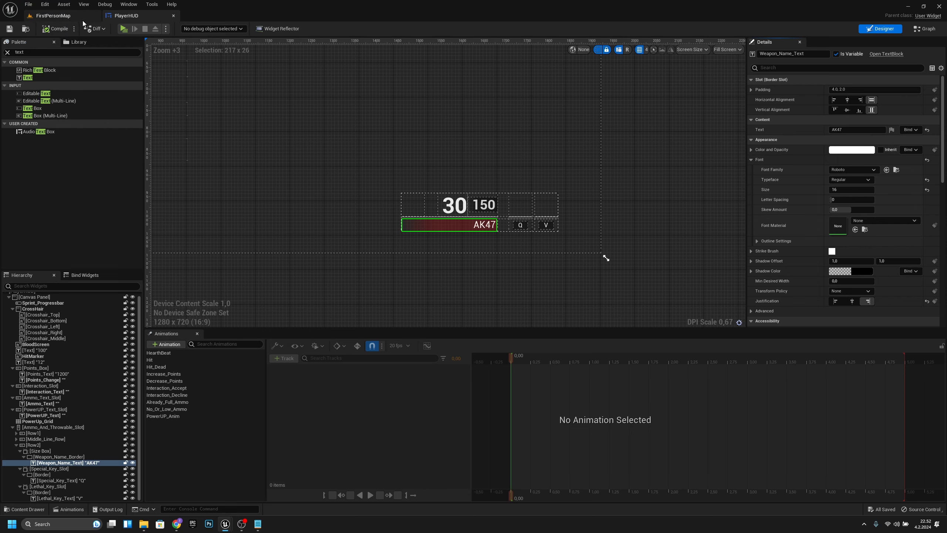
Step: Open BP_FirstPersonCharacter from the FirstPerson > Blueprints folder and show its Set_Weapon_Stats function graph
left_click(73, 18)
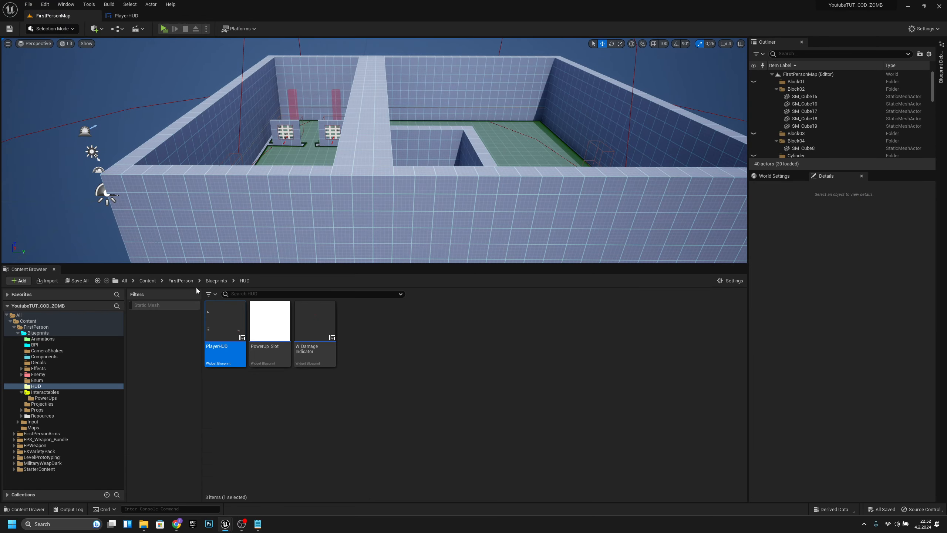
left_click(148, 280)
double_click(240, 330)
left_click(239, 330)
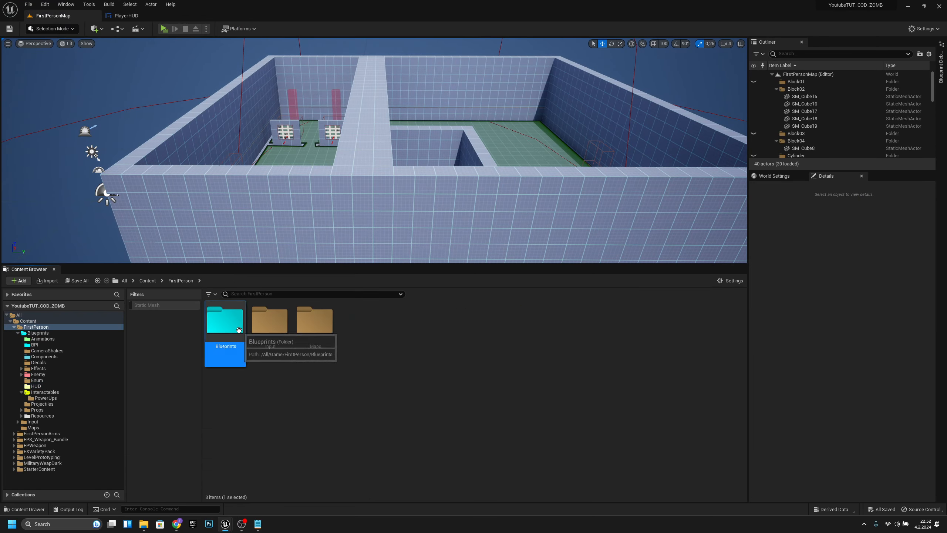
double_click(239, 330)
left_click(581, 389)
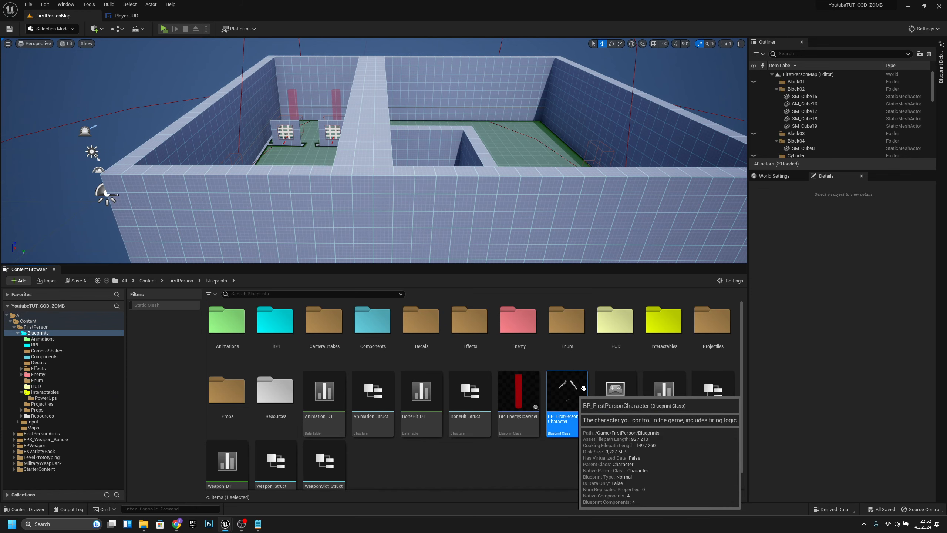
double_click(584, 389)
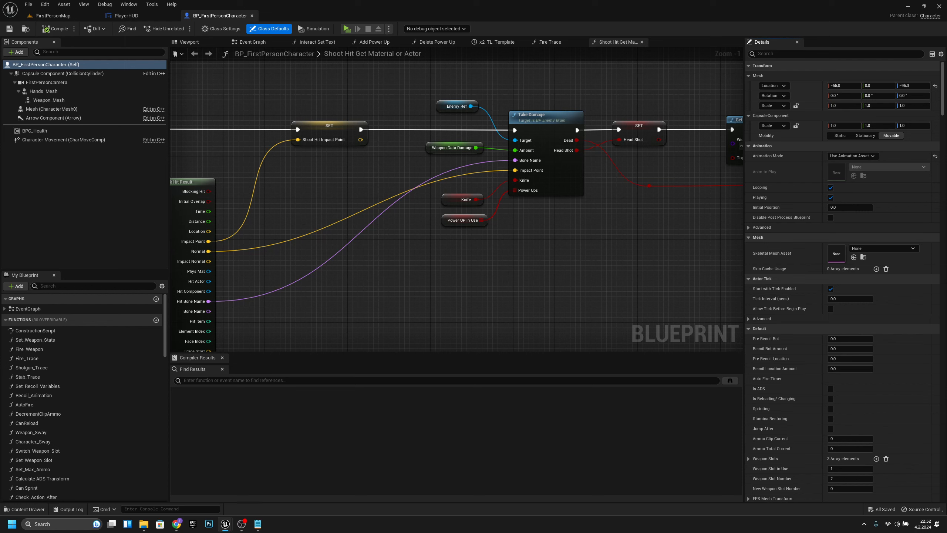
scroll(376, 207, "down", 5)
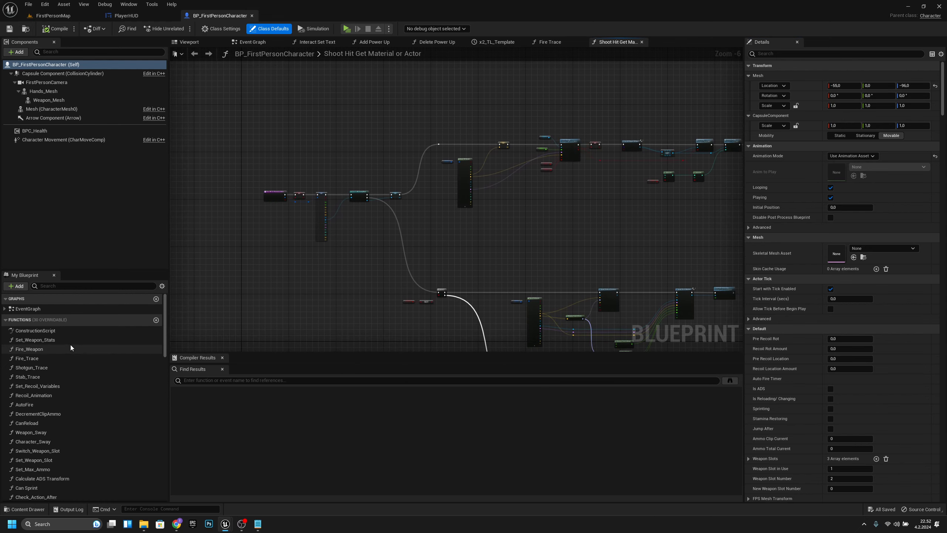
double_click(52, 341)
Step: Nudge the Weapon Mesh and Set Skeletal Mesh Asset nodes slightly left in the Set Weapon Stats graph
scroll(552, 209, "up", 5)
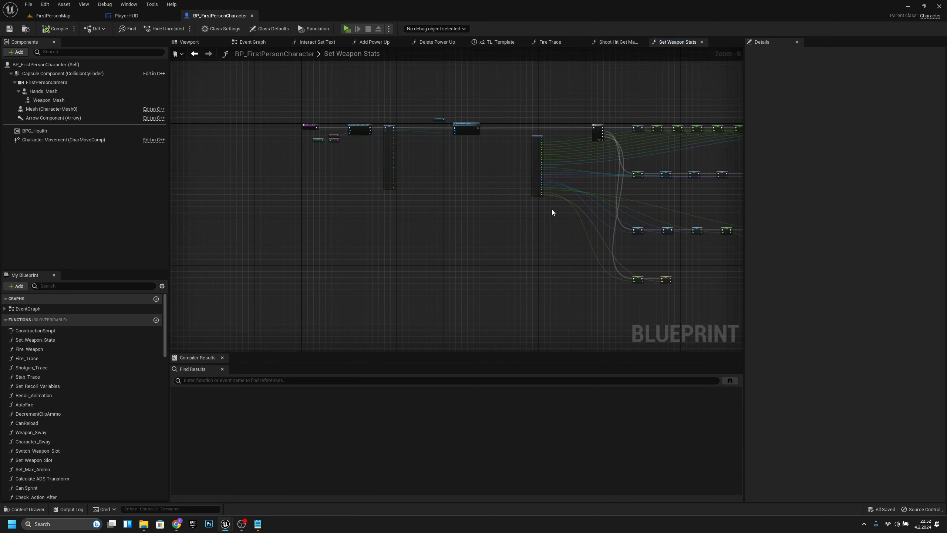
right_click_drag(434, 152, 518, 178)
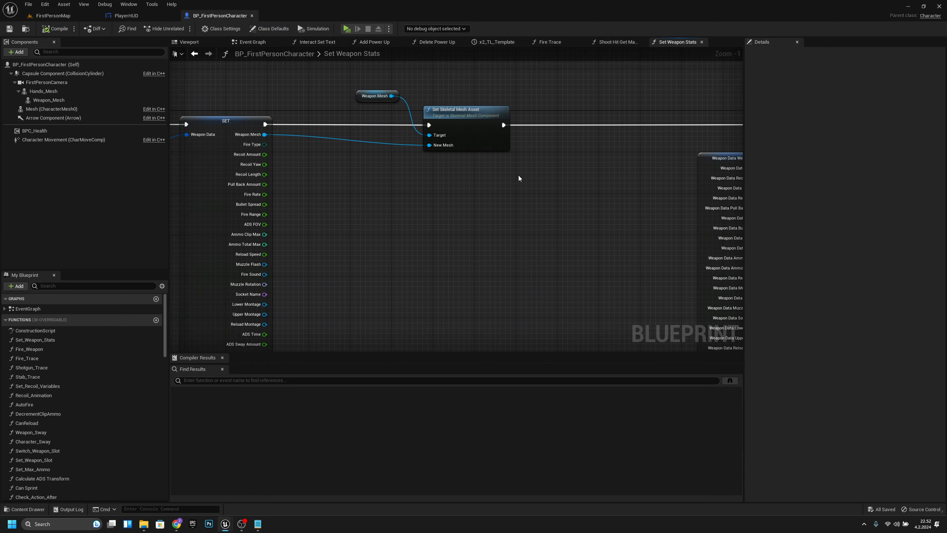
left_click_drag(515, 174, 377, 80)
key("Left")
key("Left")
key("Left")
key("Left")
key("Left")
key("Left")
key("Left")
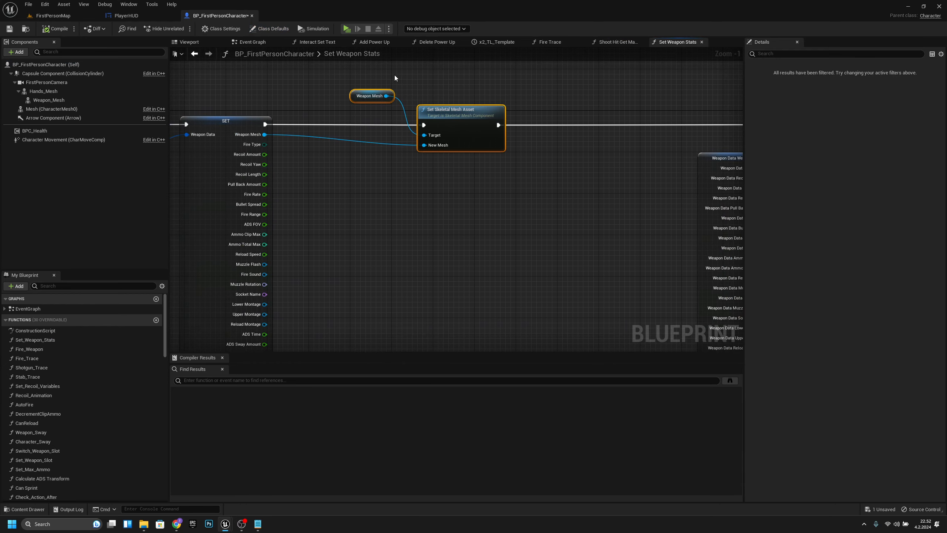
Step: Shift all nodes from the function entry through Set Skeletal Mesh Asset further left to make room before the Sequence node
right_click_drag(455, 218, 444, 157)
scroll(447, 155, "down", 4)
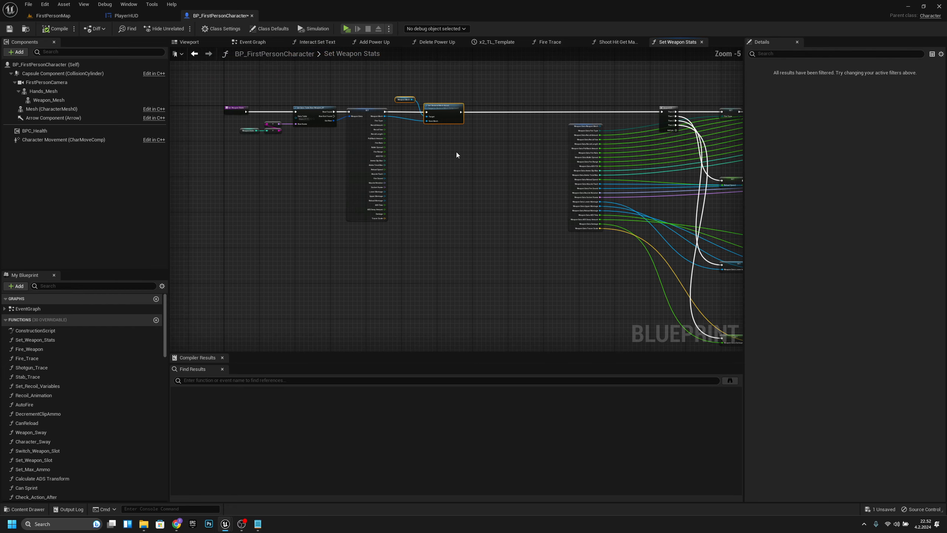
left_click_drag(485, 286, 221, 99)
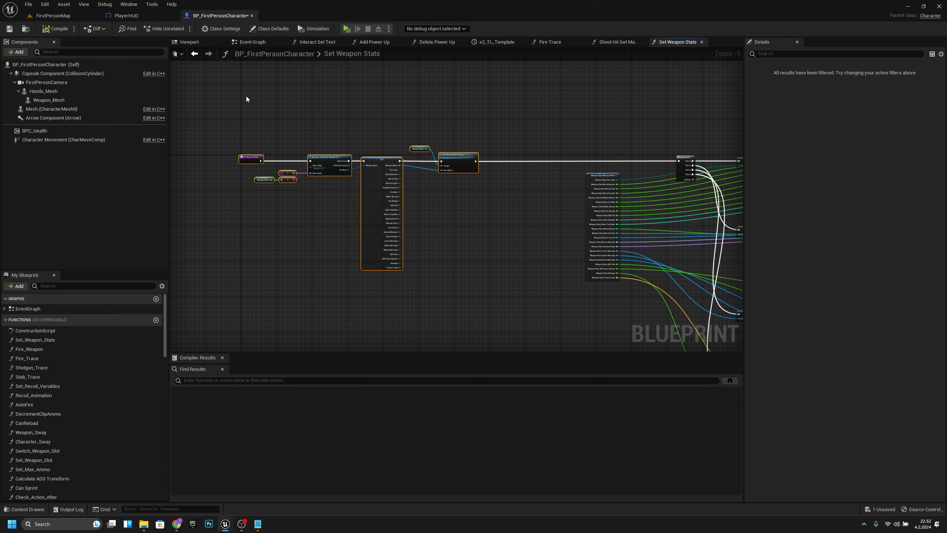
key("Left")
key("Left")
key("Left")
key("Left")
key("Left")
key("Left")
key("Left")
key("Left")
key("Left")
key("Left")
key("Left")
key("Left")
key("Left")
key("Left")
key("Left")
key("Left")
key("Left")
key("Left")
key("Left")
key("Left")
key("Left")
key("Left")
key("Left")
key("Left")
key("Left")
key("Left")
Step: Add a Get All Widgets Of Class node and connect its execution input to the output of Set Skeletal Mesh Asset
scroll(426, 181, "up", 2)
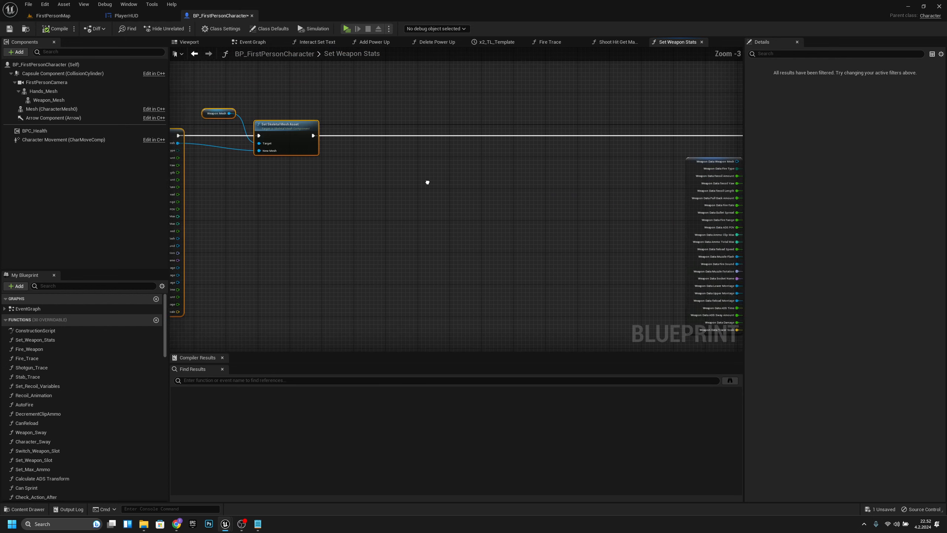
scroll(369, 170, "up", 3)
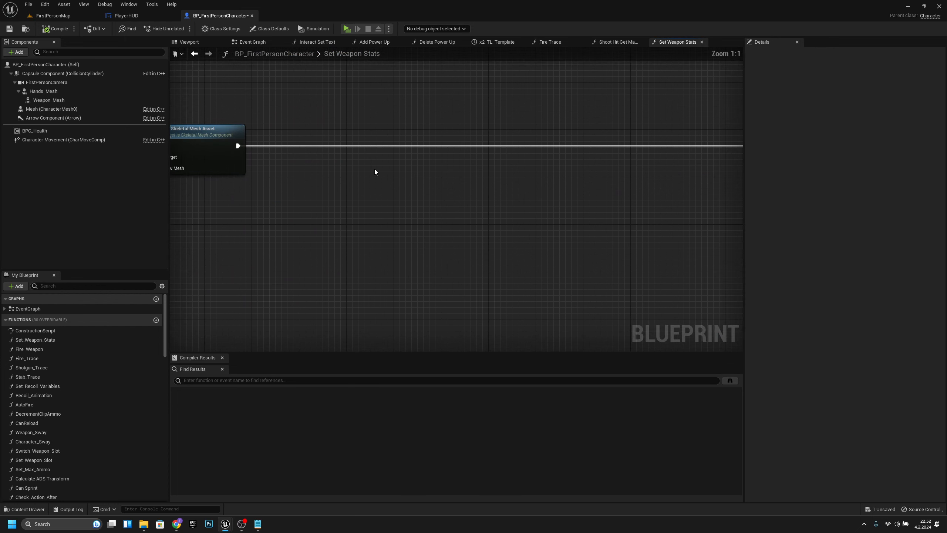
right_click(328, 176)
type("get all wid")
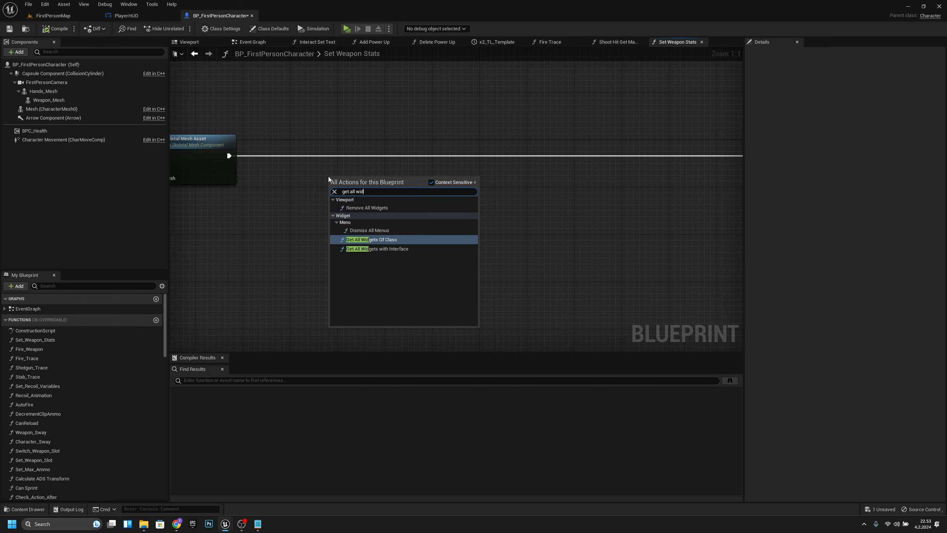
key("Return")
left_click_drag(372, 183, 343, 149)
left_click_drag(229, 155, 303, 156)
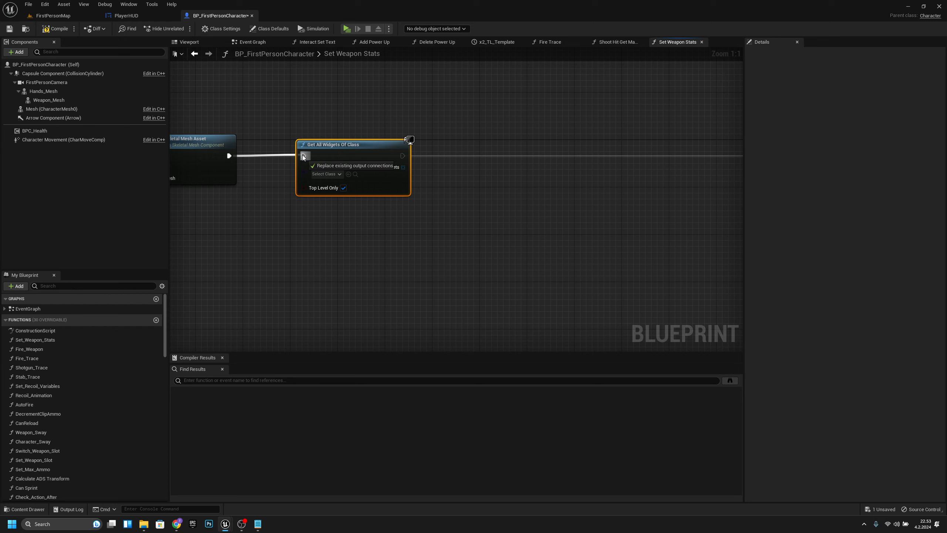
Step: Set the Widget Class of Get All Widgets Of Class to Player HUD and compile the blueprint
left_click(332, 175)
left_click(357, 289)
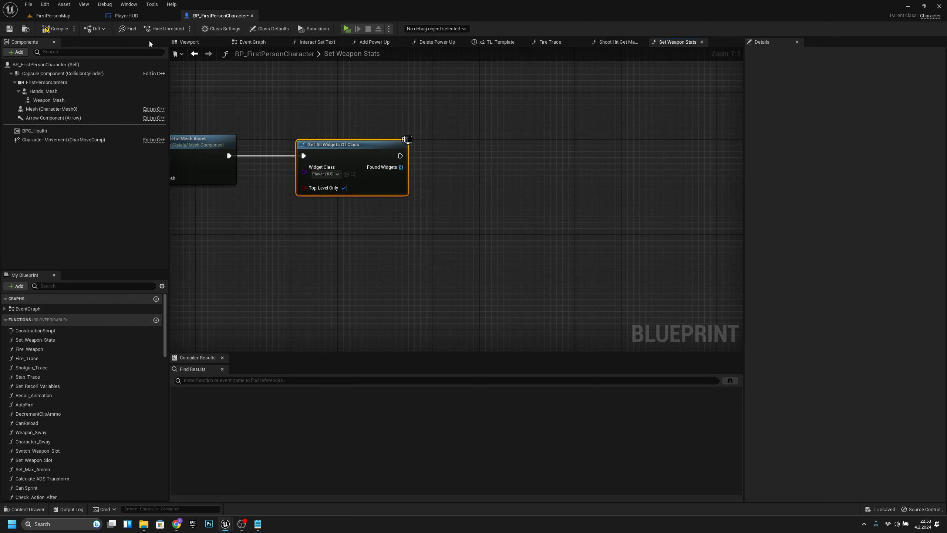
left_click(65, 31)
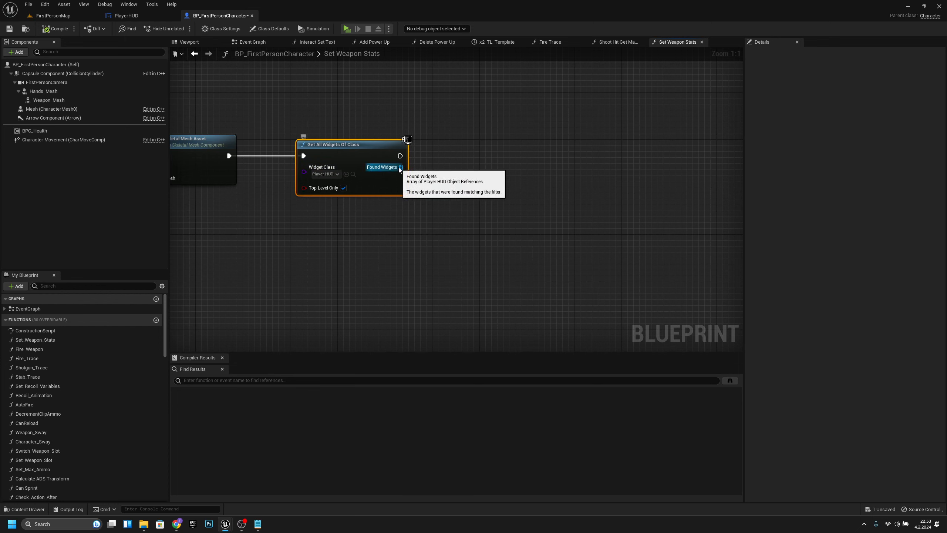
Step: Get the element at index 0 of Found Widgets and retrieve its Weapon Name Text reference
left_click_drag(401, 167, 535, 178)
type("get")
key("Return")
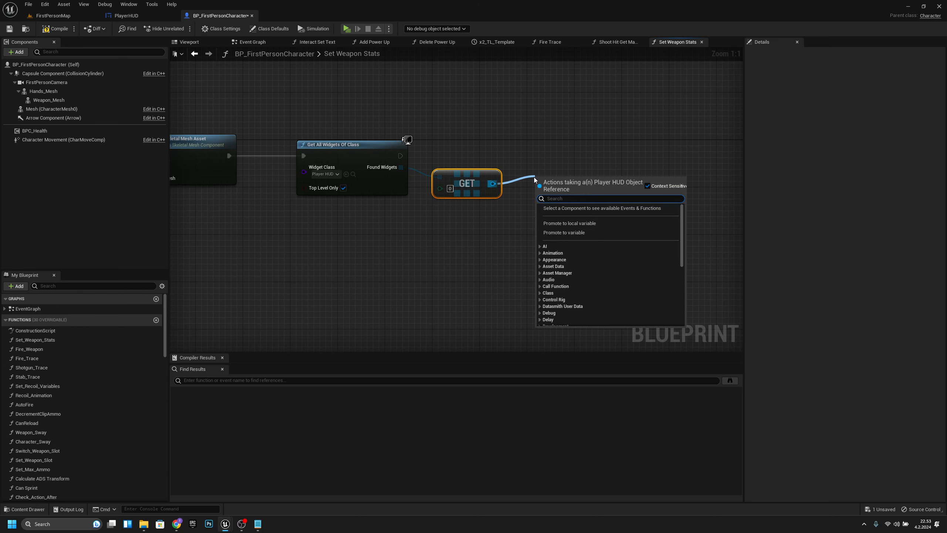
type("weapo")
key("Return")
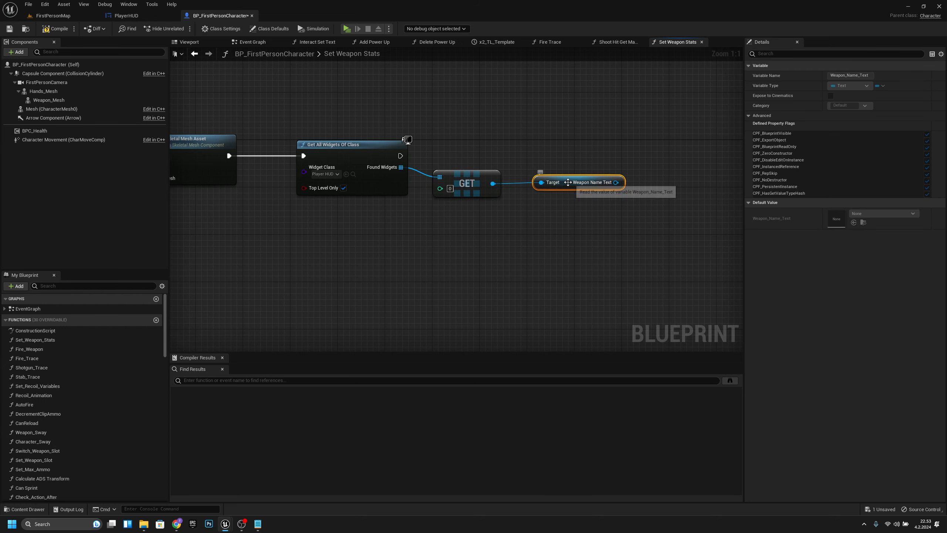
Step: Add a Set Text node targeting Weapon Name Text and wire its execution between Get All Widgets Of Class and the Sequence node
right_click_drag(627, 168, 514, 168)
left_click_drag(490, 177, 521, 160)
type("set te")
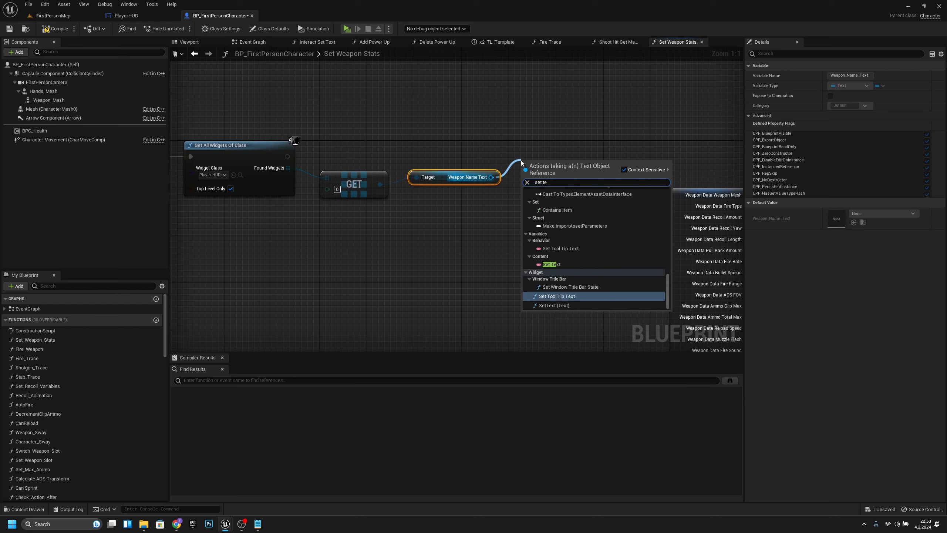
left_click(582, 265)
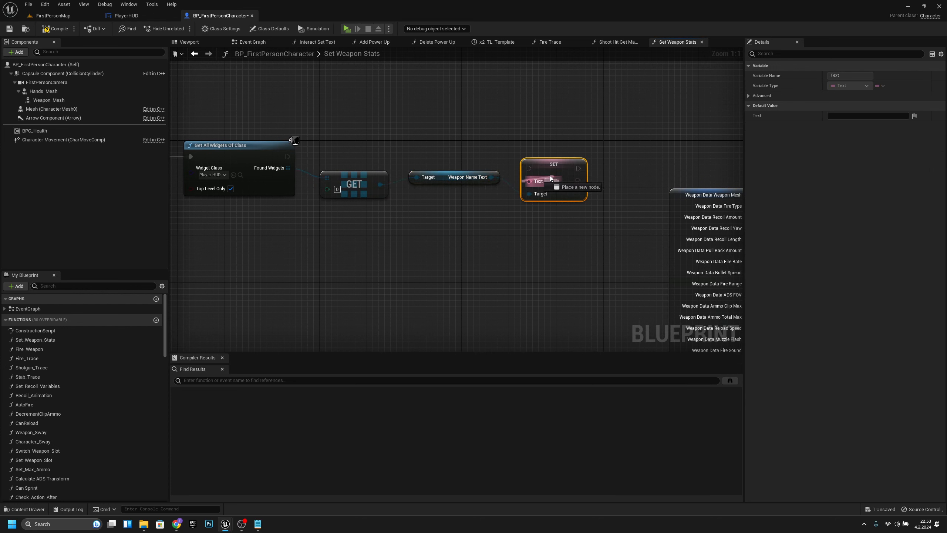
left_click_drag(288, 157, 568, 160)
right_click_drag(624, 164, 424, 173)
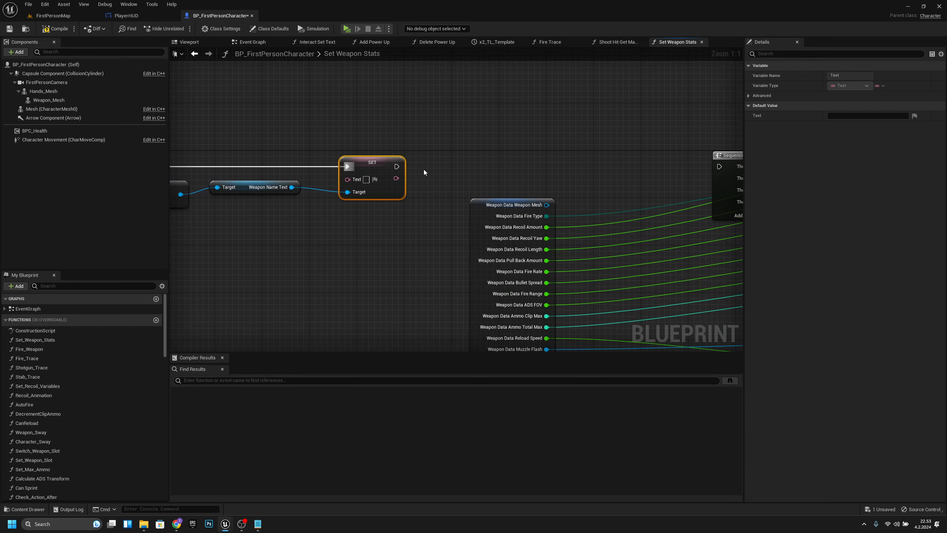
left_click_drag(396, 167, 642, 167)
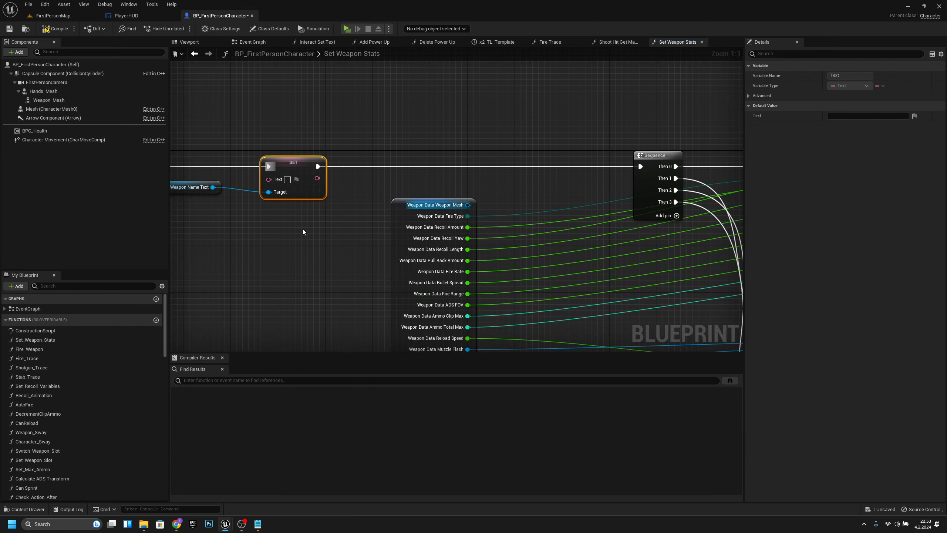
Step: Connect the weapon data's Socket Name to the Text input through a To Text (Name) conversion, placing the conversion node below the chain
right_click_drag(245, 232, 625, 152)
scroll(610, 159, "down", 2)
scroll(611, 159, "down", 1)
right_click_drag(342, 176, 376, 163)
scroll(253, 187, "up", 1)
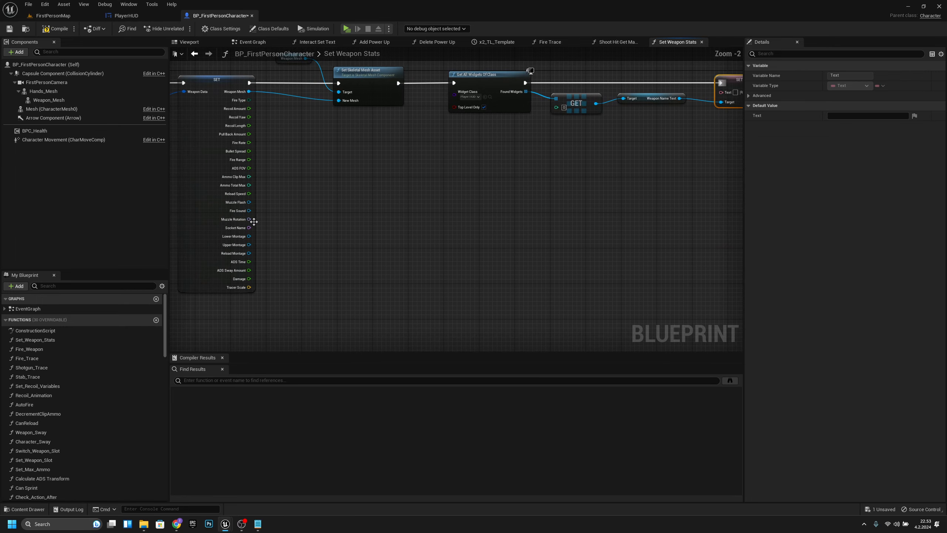
left_click_drag(248, 228, 635, 96)
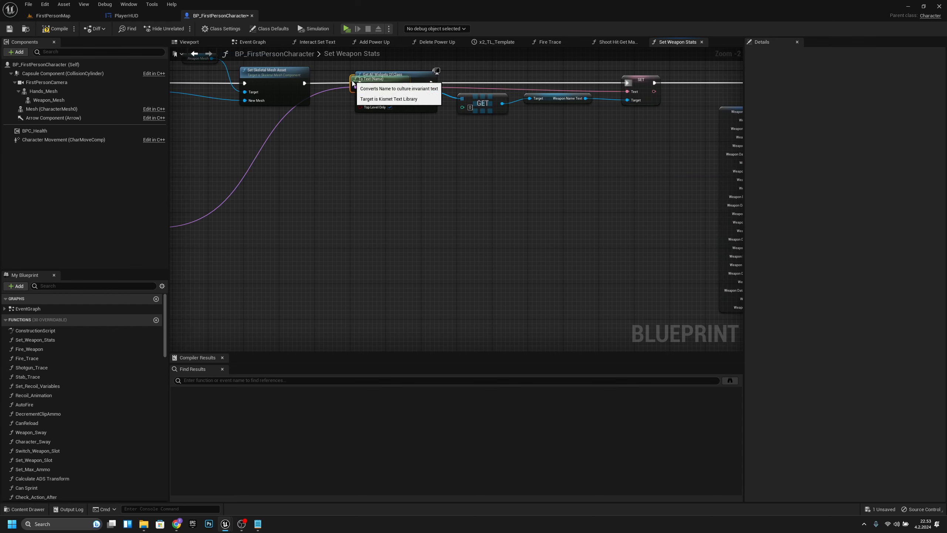
left_click_drag(350, 82, 510, 223)
right_click_drag(519, 283, 547, 264)
scroll(621, 267, "down", 1)
left_click(620, 267)
left_click_drag(537, 222, 537, 214)
left_click(548, 247)
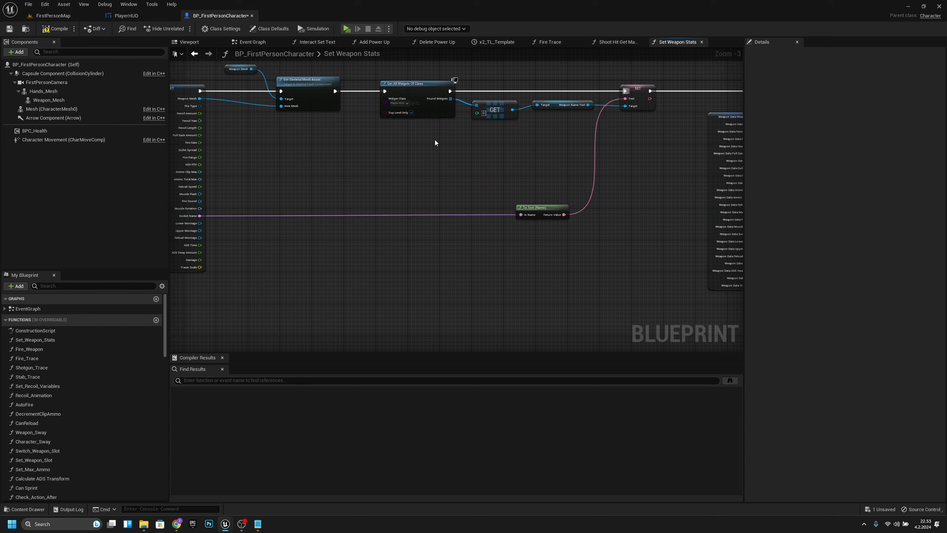
Step: Save the BP_FirstPersonCharacter changes
left_click(10, 29)
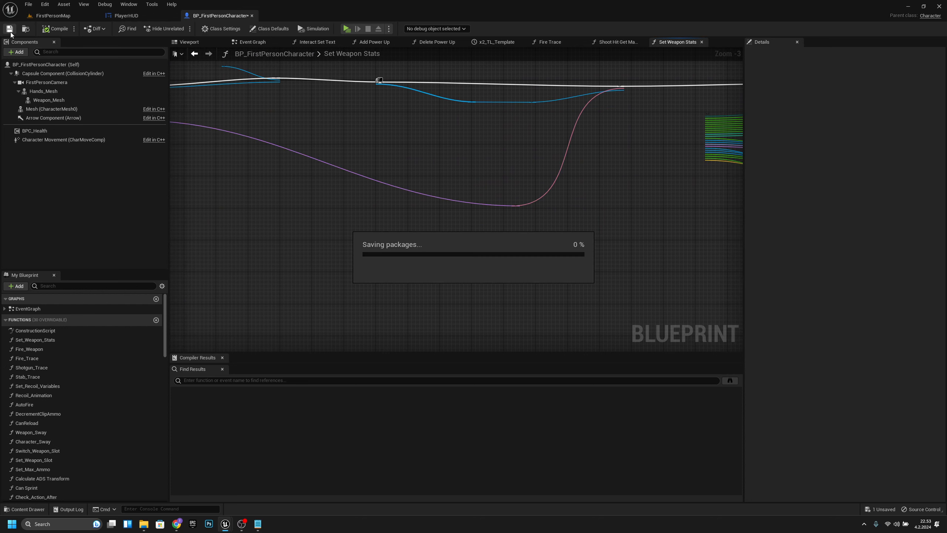
left_click(29, 5)
left_click(36, 40)
Step: Play-test FirstPersonMap, checking the HUD weapon name with the pistol and with a different weapon, and end the session
left_click(48, 16)
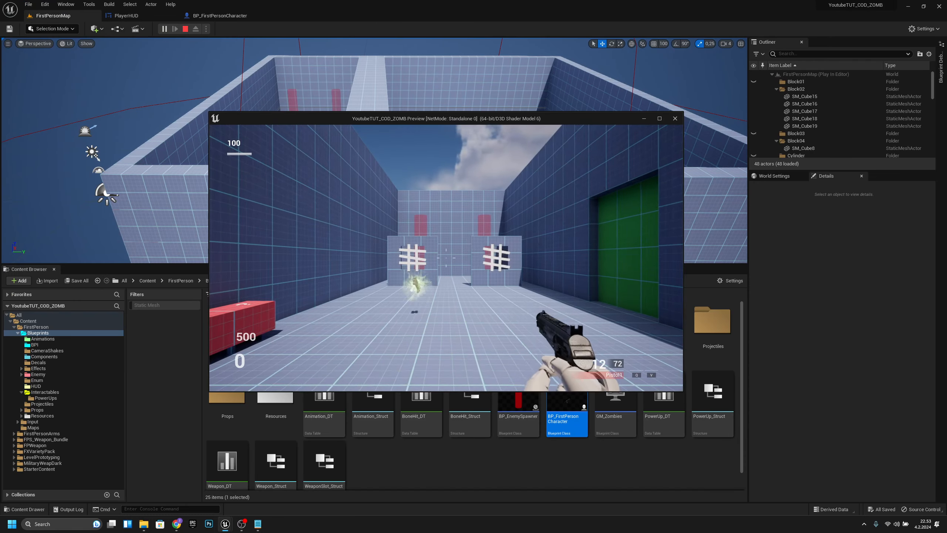
key("s")
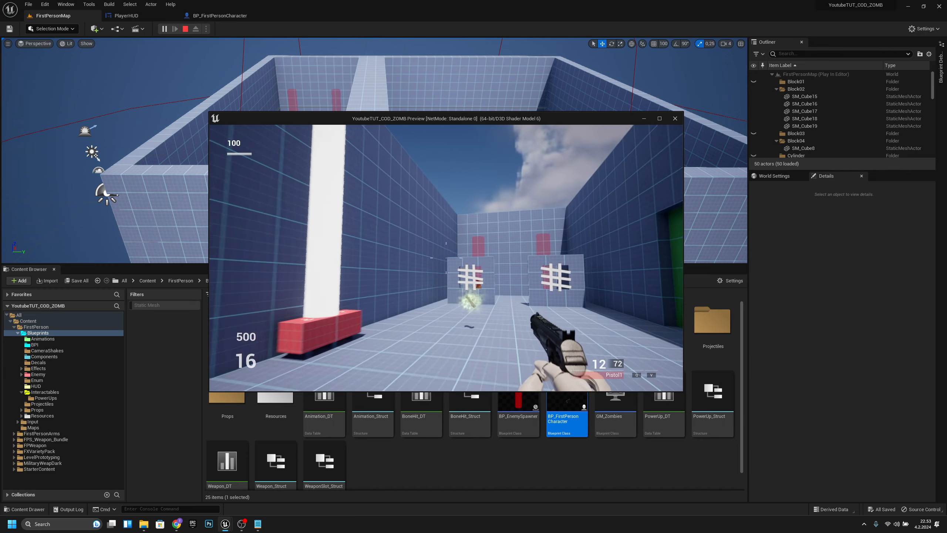
key("d")
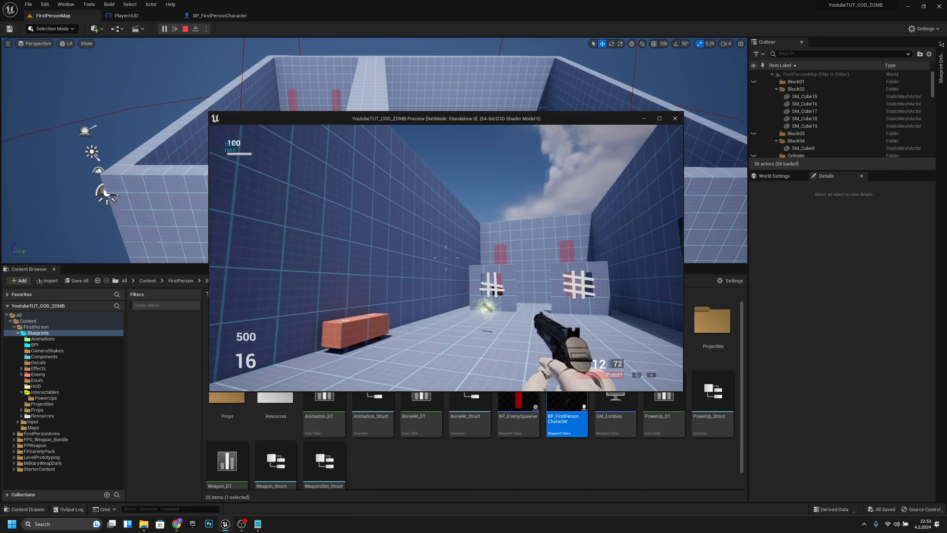
key("s")
key("d")
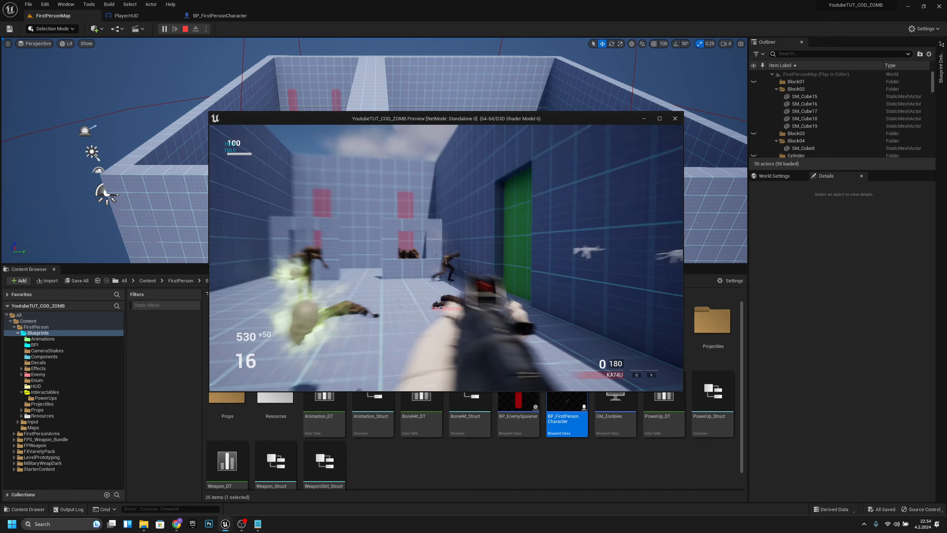
key("Escape")
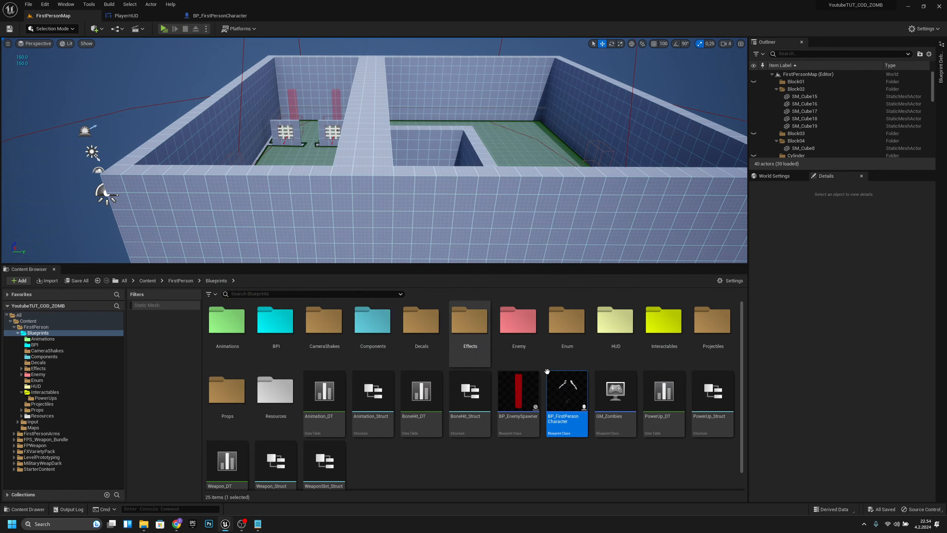
Step: In PlayerHUD, set the bottom slot padding of the border around the total ammo text to 8 and save the widget
left_click(141, 18)
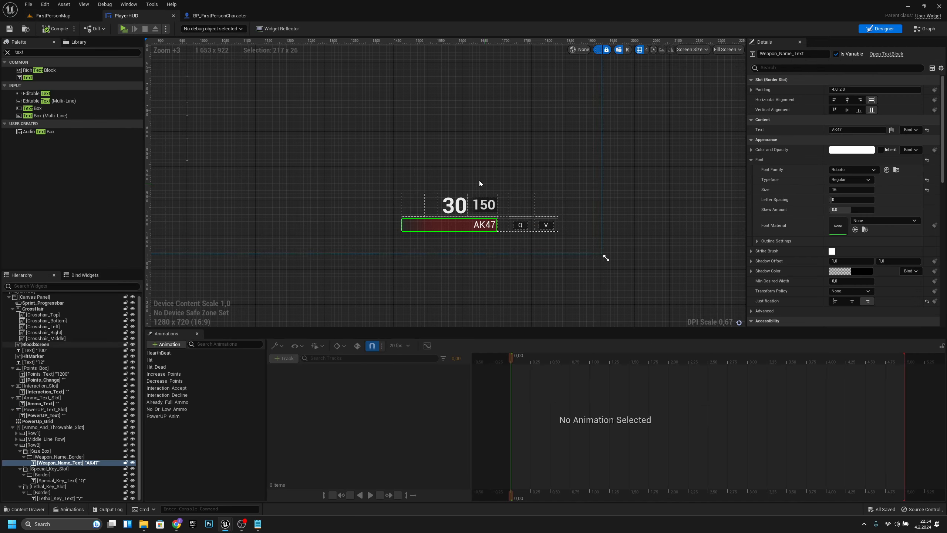
scroll(484, 225, "up", 12)
left_click(444, 225)
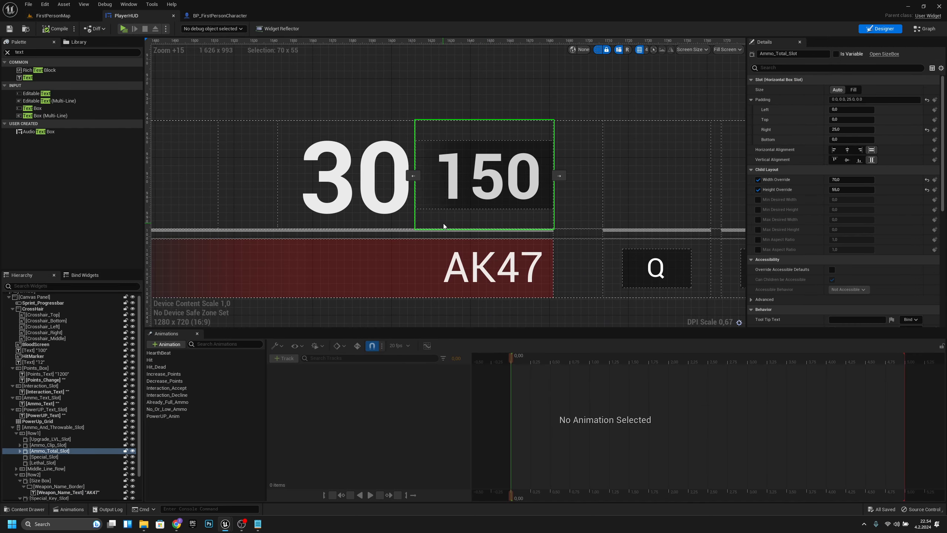
left_click(19, 450)
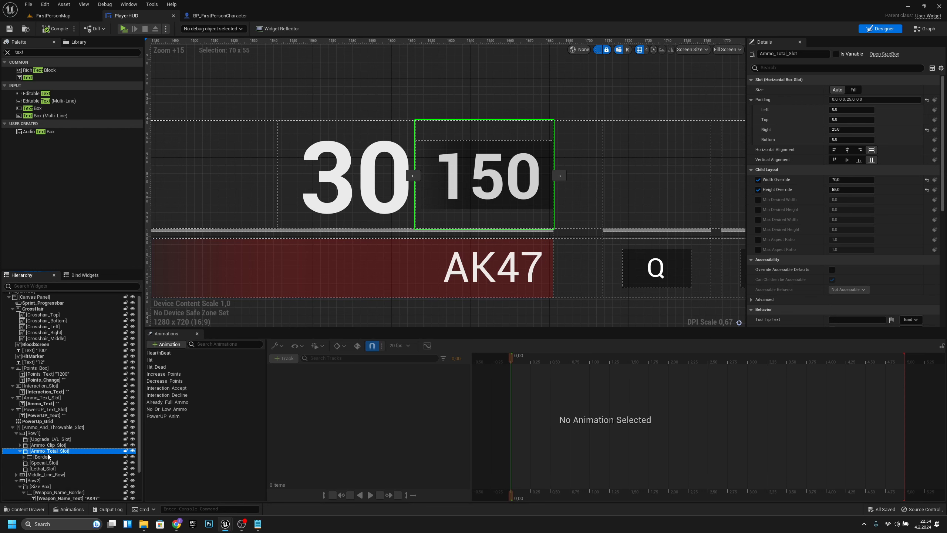
left_click(41, 457)
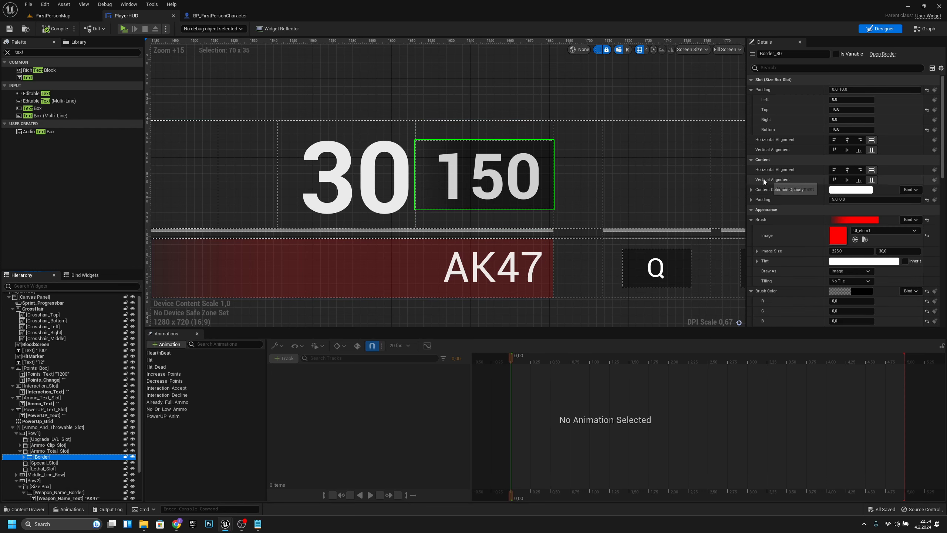
left_click(853, 129)
type("8")
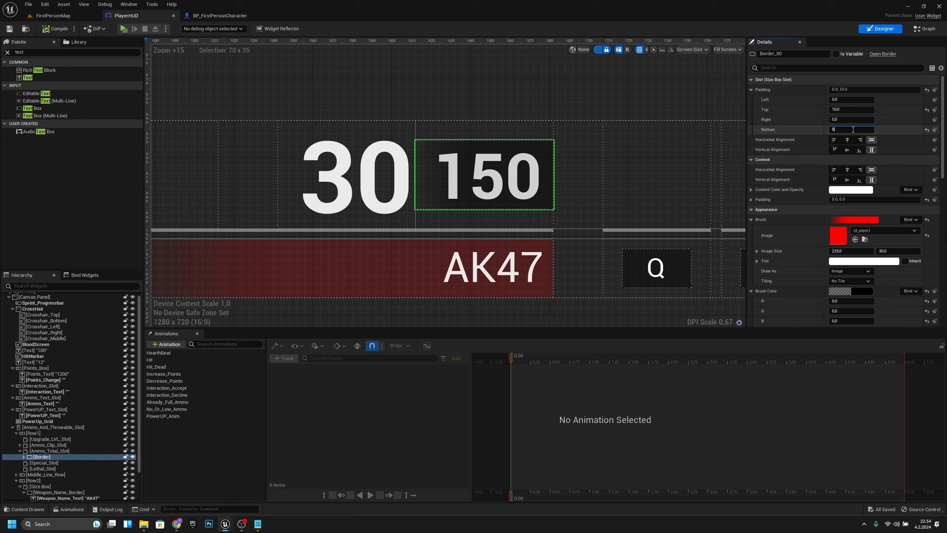
key("Return")
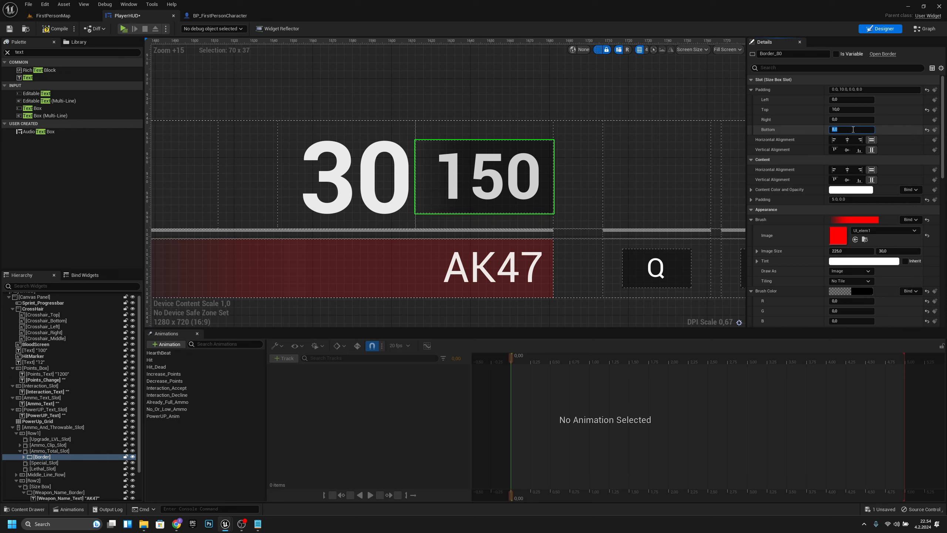
left_click(552, 74)
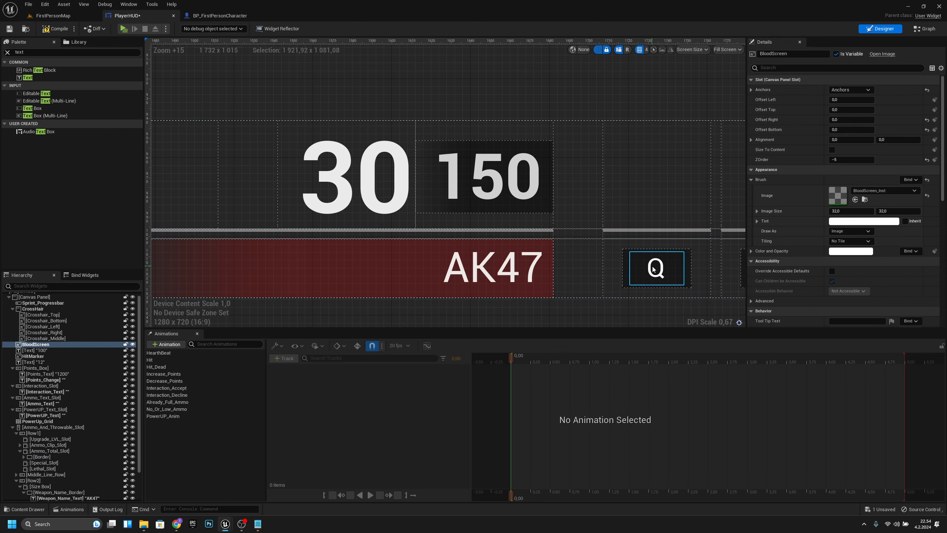
left_click(494, 192)
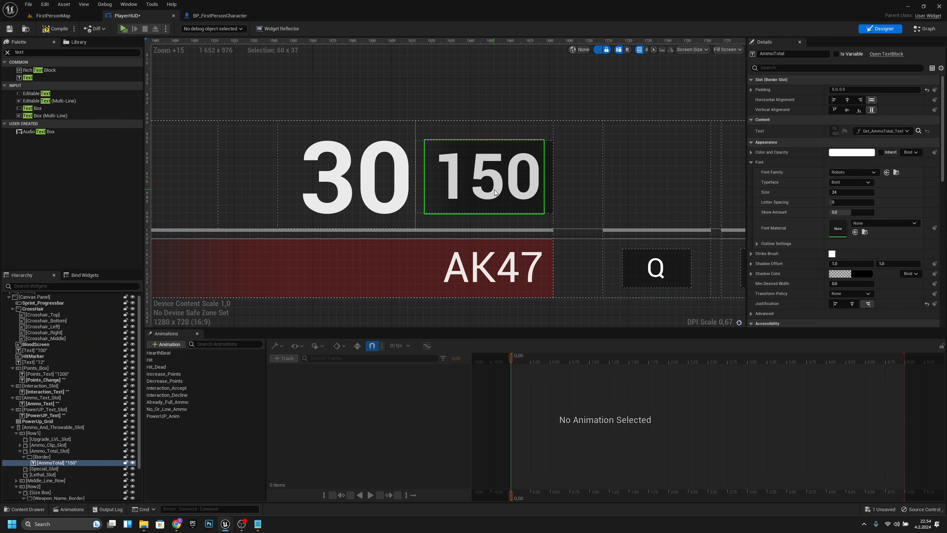
left_click(518, 102)
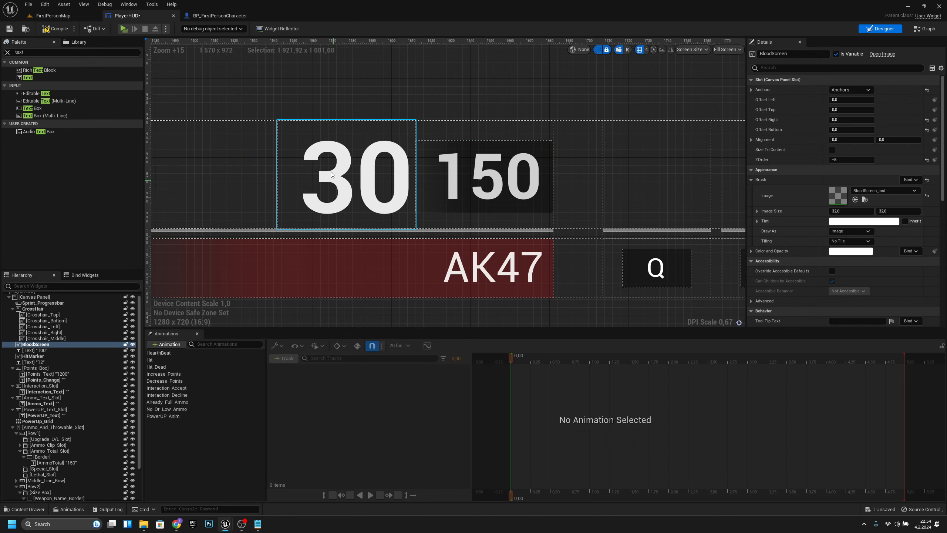
left_click(10, 29)
Step: Play-test FirstPersonMap again to check the total ammo border in the HUD, and end the session
left_click(53, 16)
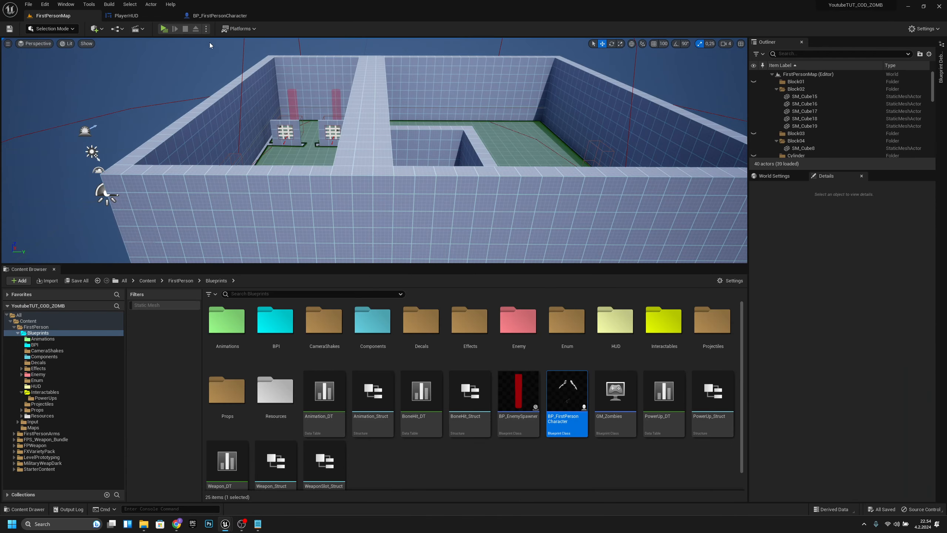
left_click(165, 29)
key("s")
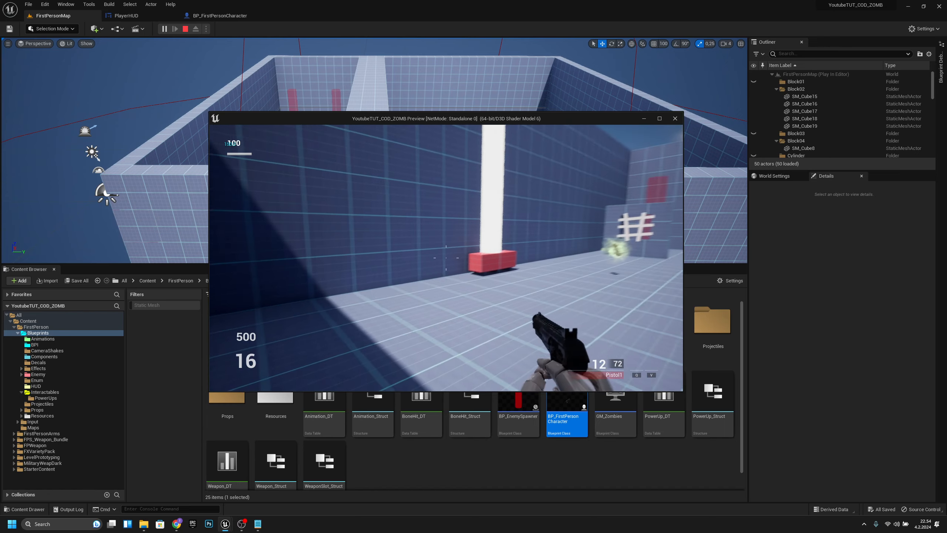
key("w")
key("s")
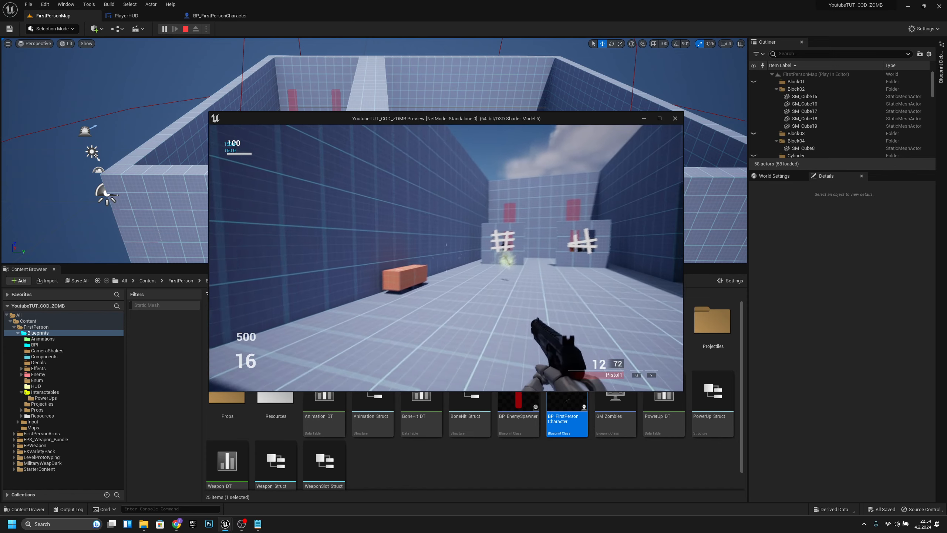
key("Escape")
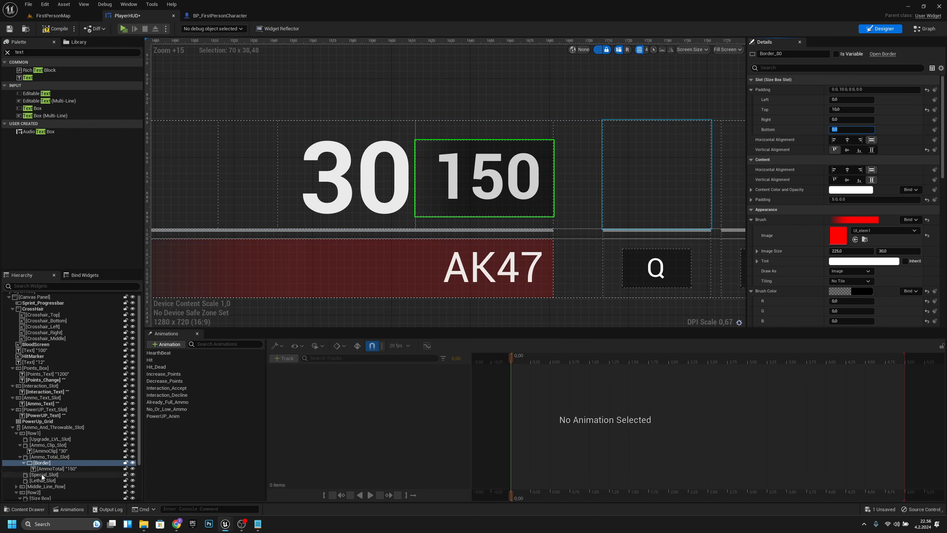
Step: Try the Fill vertical alignment on the border around the total ammo text, and restore its Top alignment
left_click(48, 464)
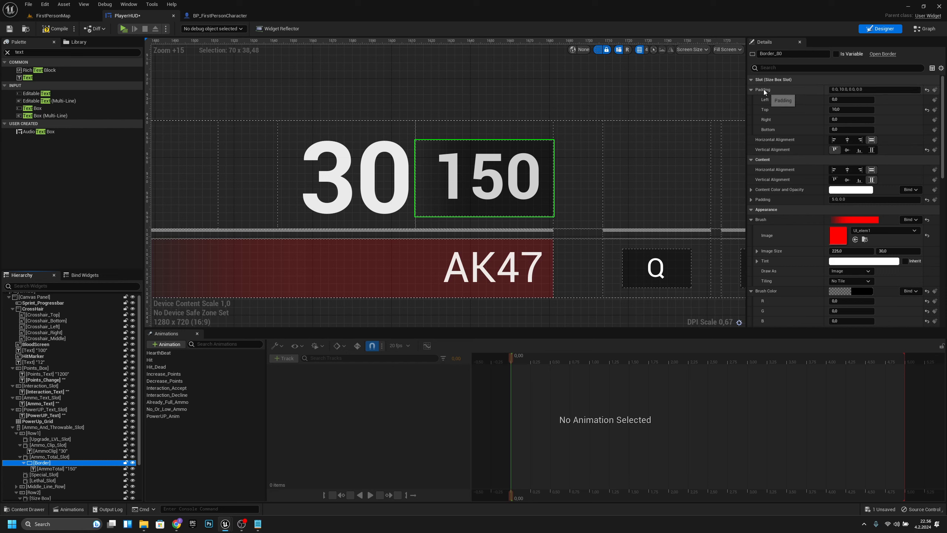
left_click(843, 129)
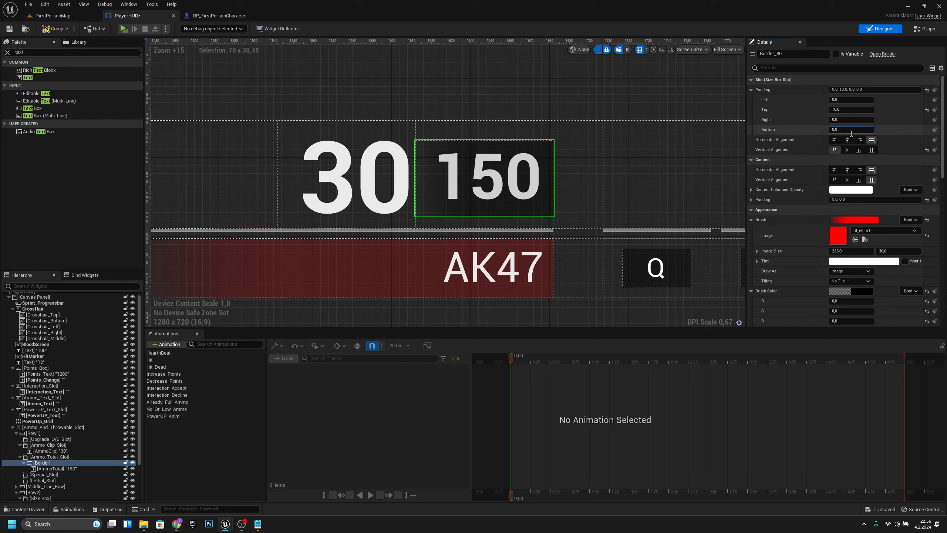
left_click(872, 149)
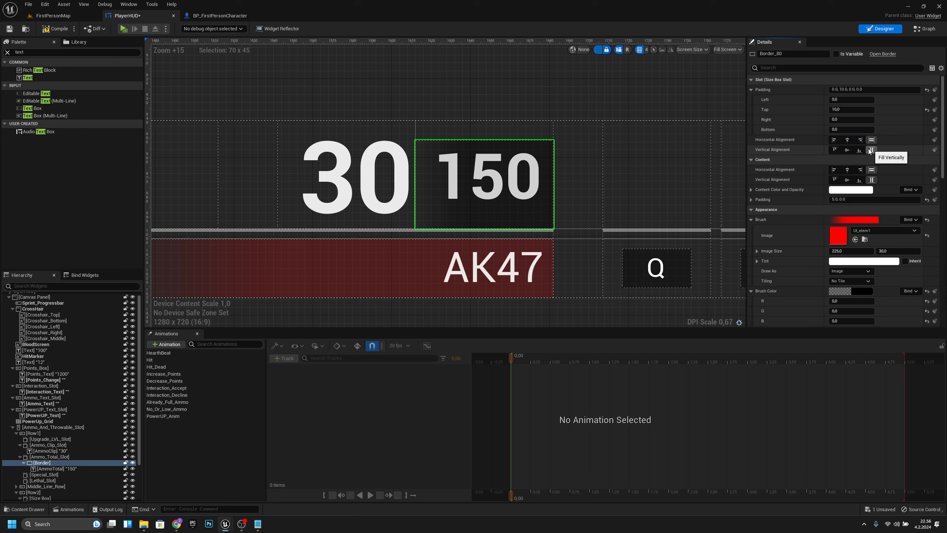
left_click(832, 149)
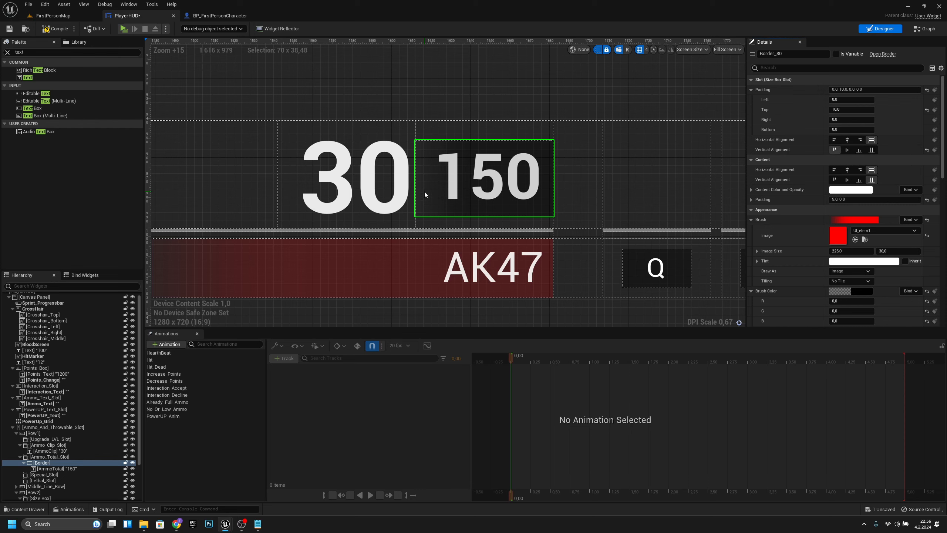
Step: Deselect the border, save PlayerHUD and return to FirstPersonMap
left_click(466, 72)
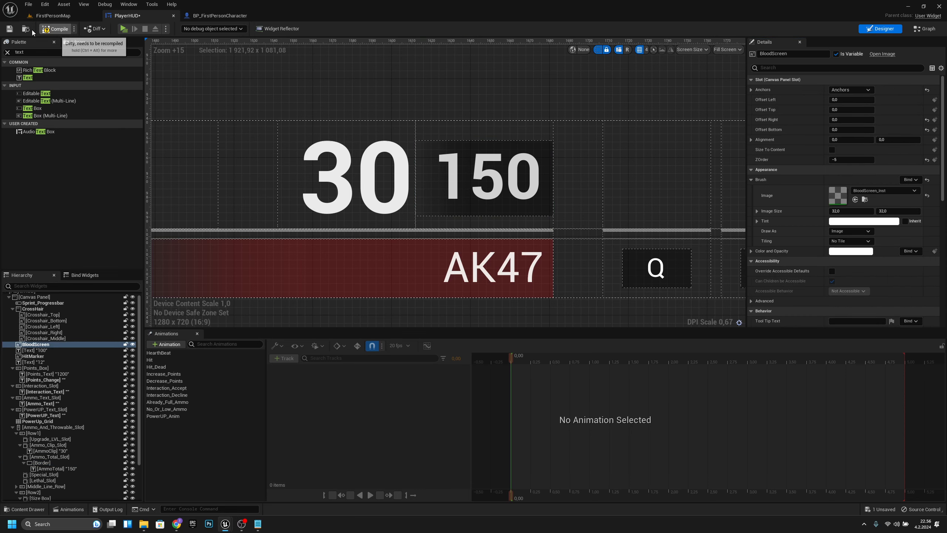
left_click(14, 29)
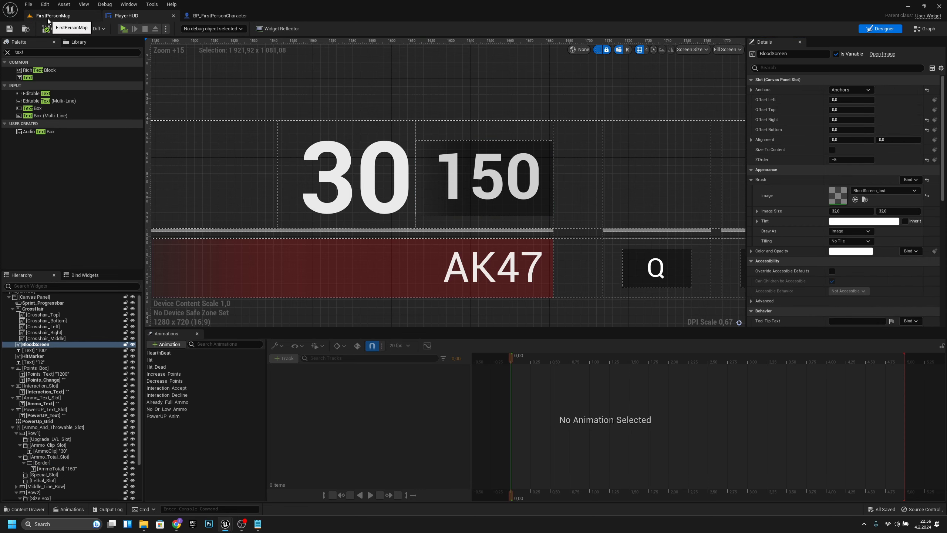
left_click(47, 18)
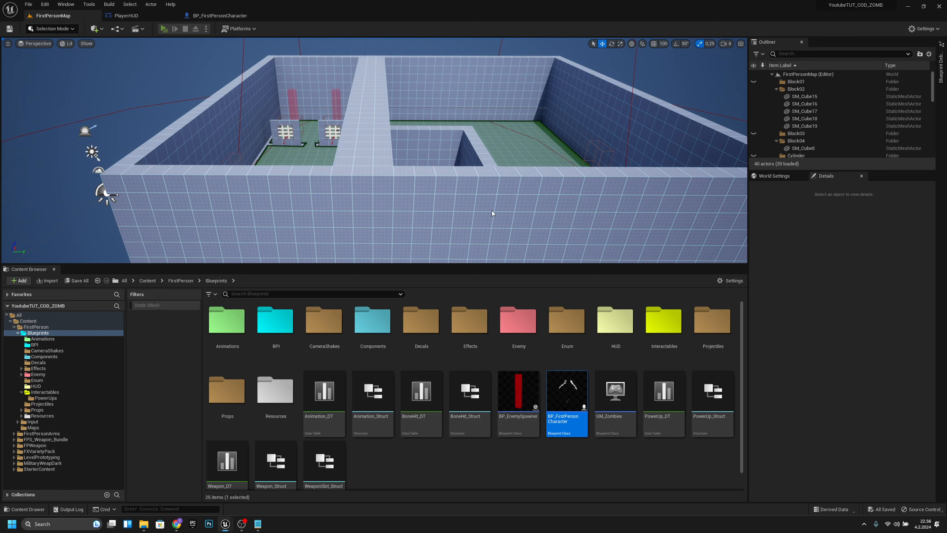
Step: Play-test FirstPersonMap, buy the KA74U, empty its clip at the zombies to check the ammo display, and end the session
key("alt+p")
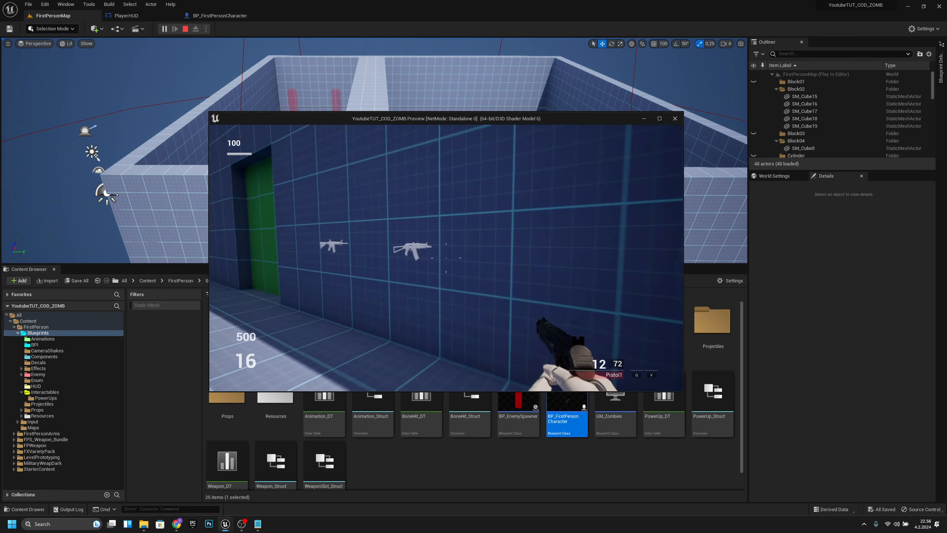
key("e")
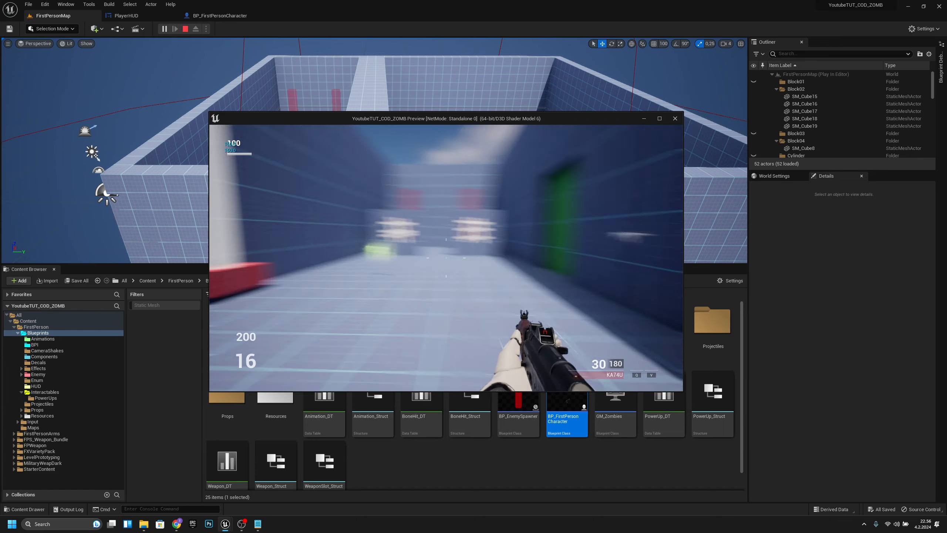
key("shift+F1")
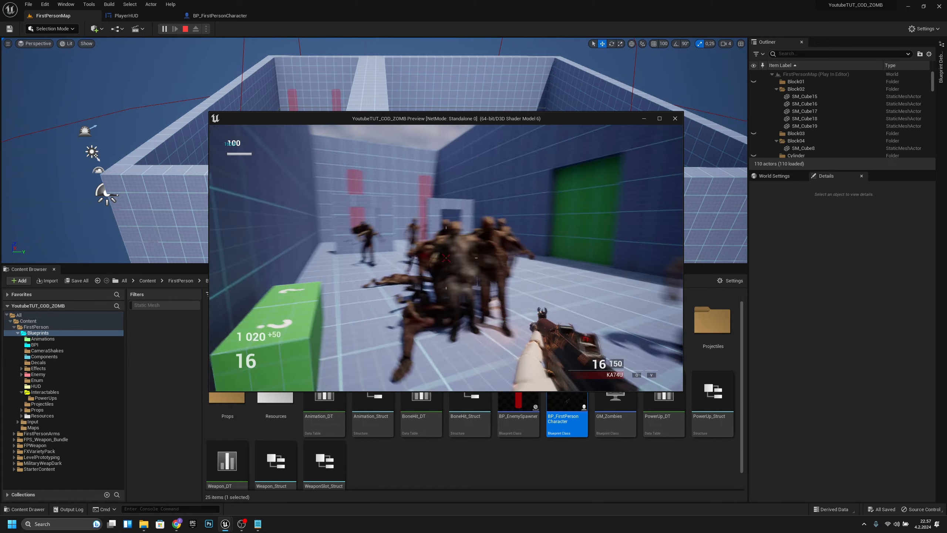
left_click(446, 258)
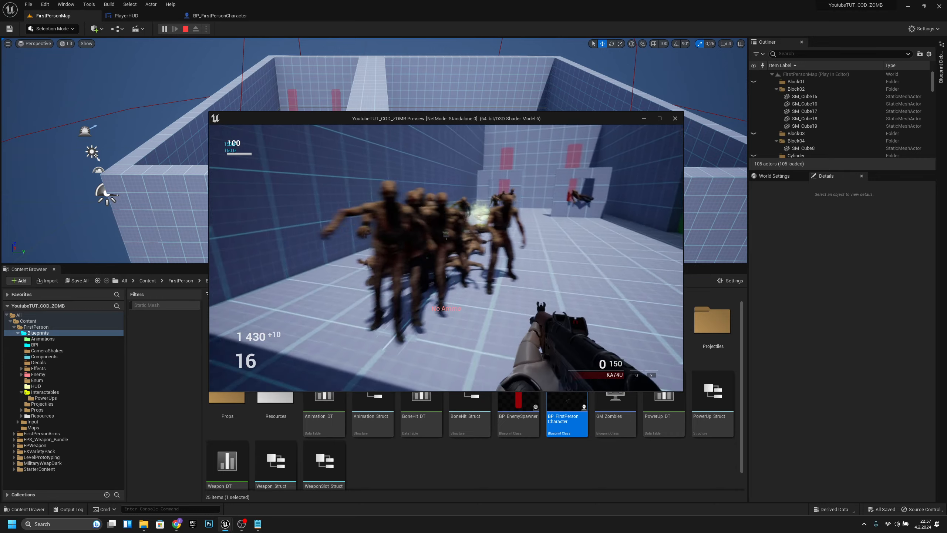
key("r")
key("w")
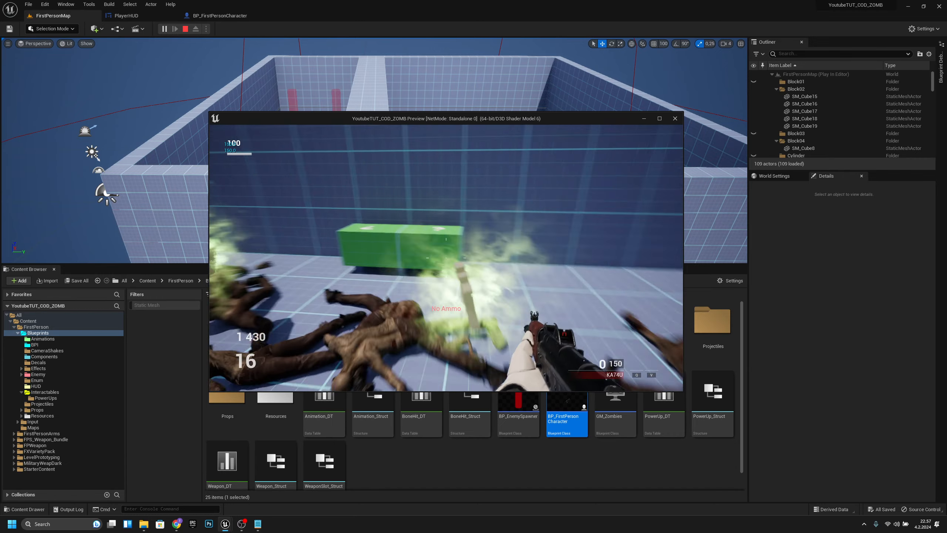
key("Escape")
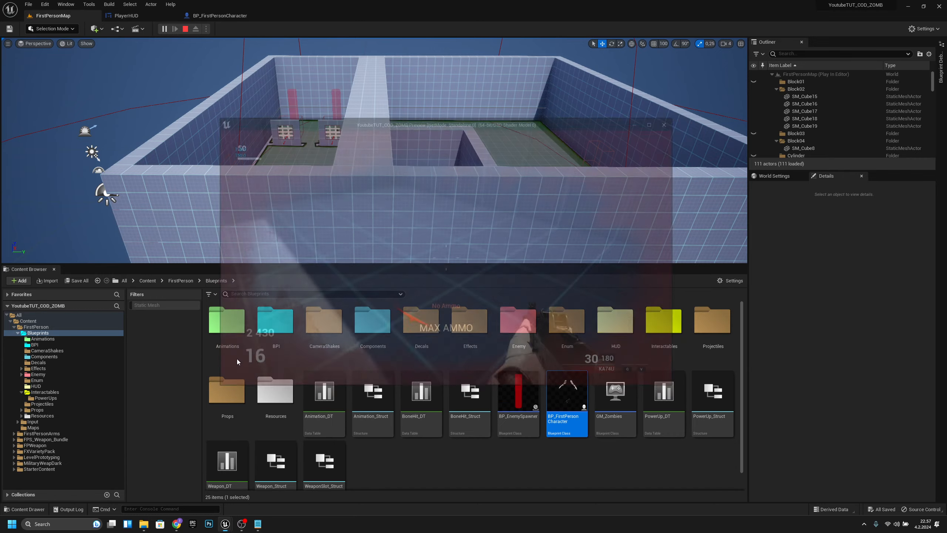
Step: Start another play-test, buy the KA74U from the wall, and maximize the preview window to inspect the HUD
left_click(164, 29)
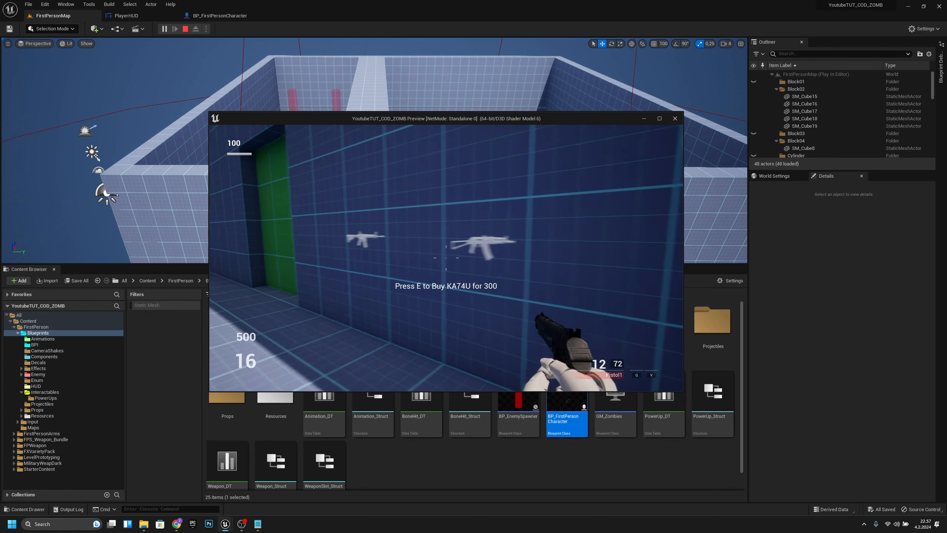
key("e")
key("a")
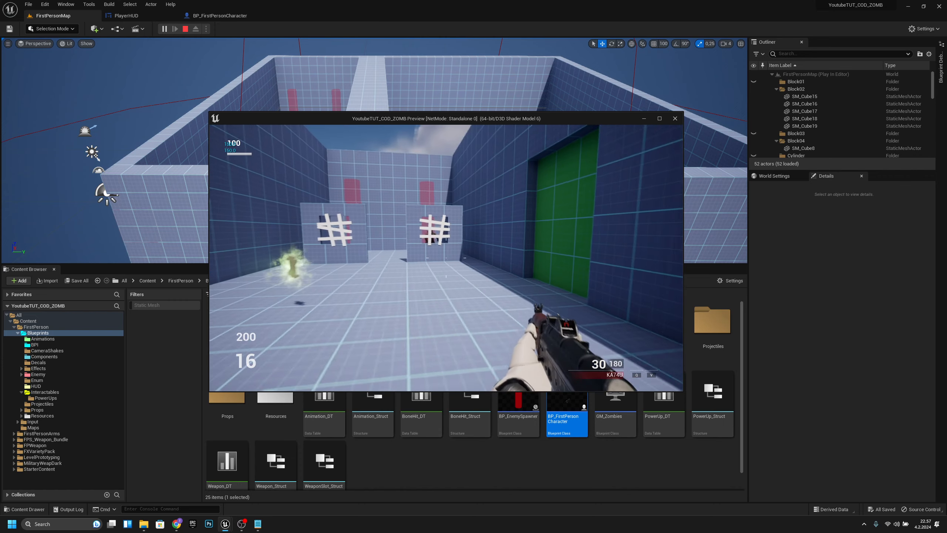
key("d")
key("a")
key("w")
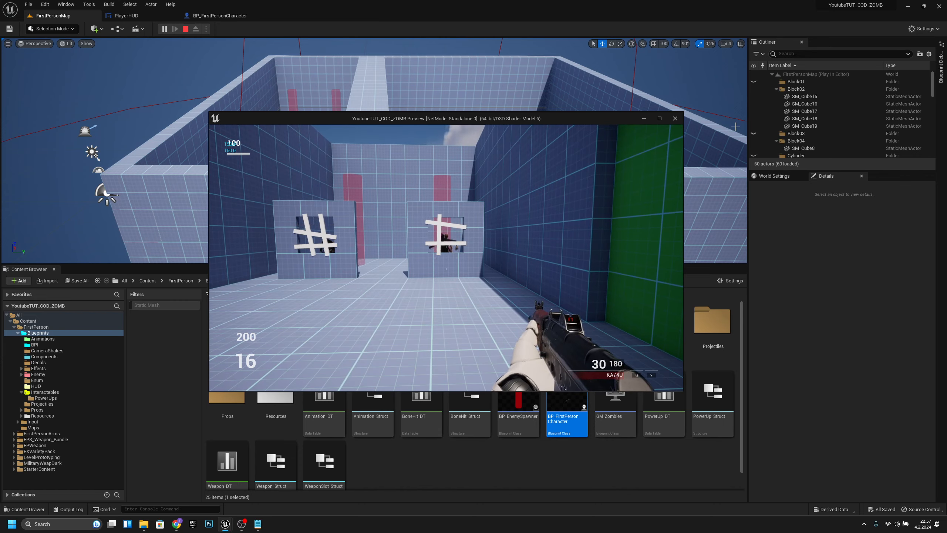
left_click(659, 118)
left_click(532, 271)
key("s")
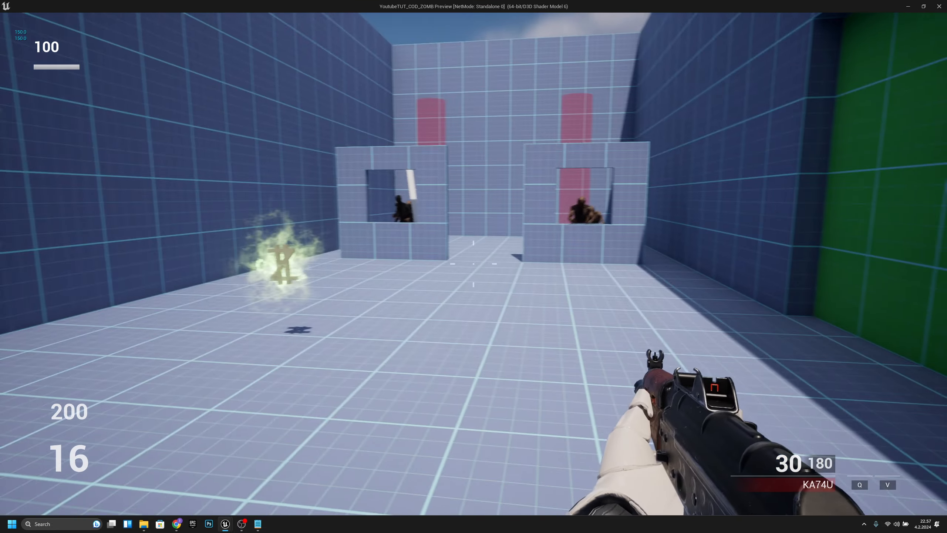
Step: Move around the level in the maximized preview and collect the bonus points power-up while watching the HUD
key("w")
key("a")
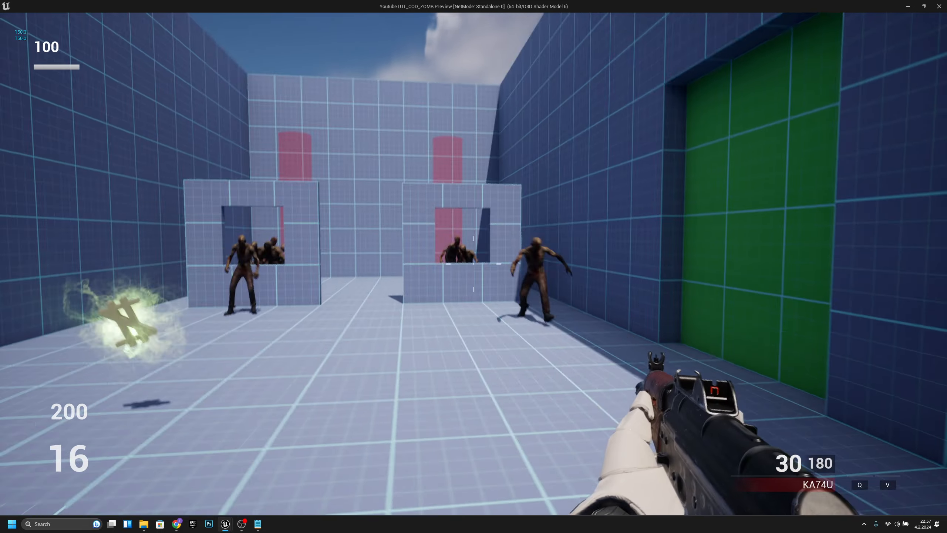
key("a")
key("s")
key("d")
key("w")
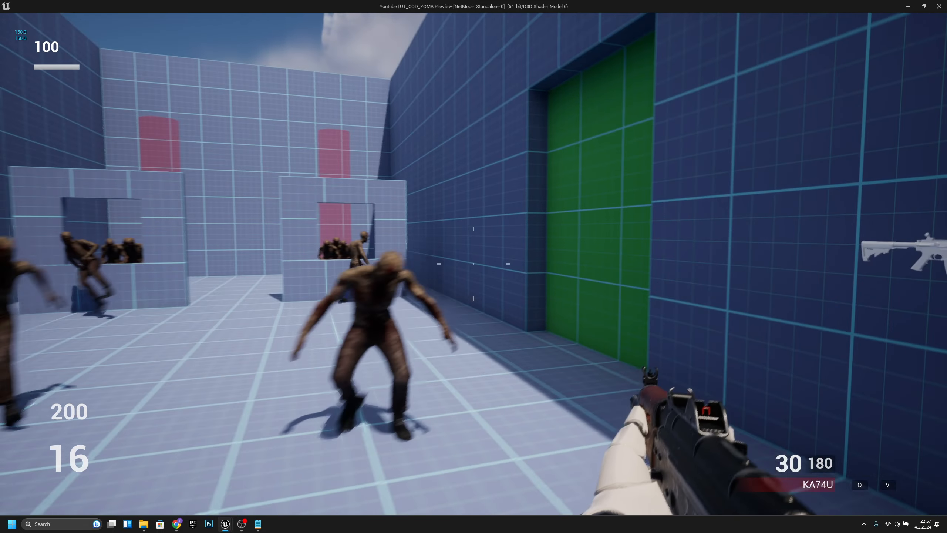
key("shift")
key("w")
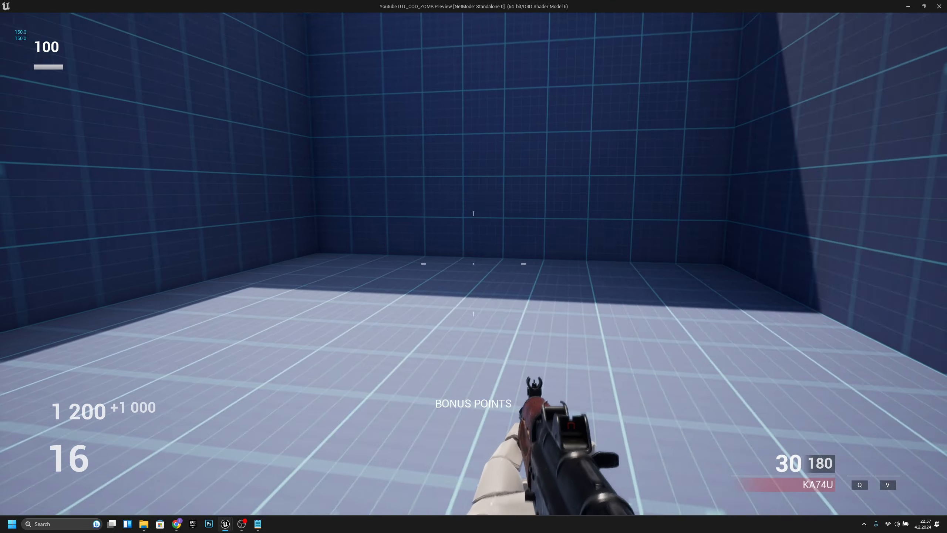
key("s")
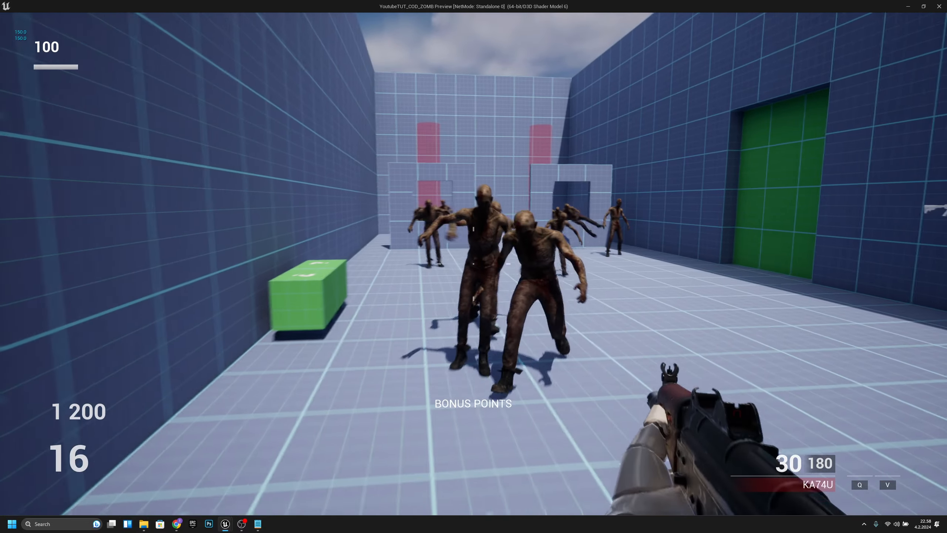
key("s")
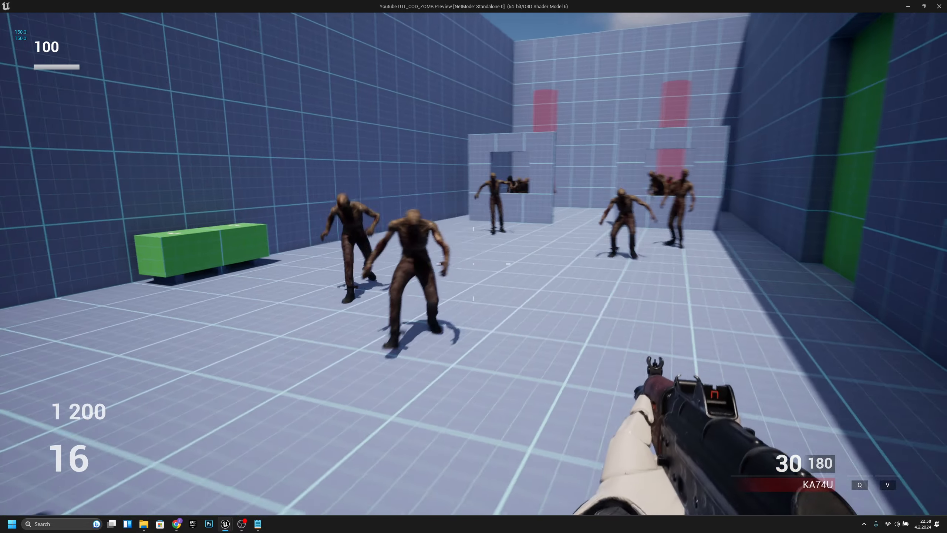
Step: Fire the KA74U at the zombies until the clip is empty, reload, and end the play-test
left_click(474, 264)
left_click(474, 264)
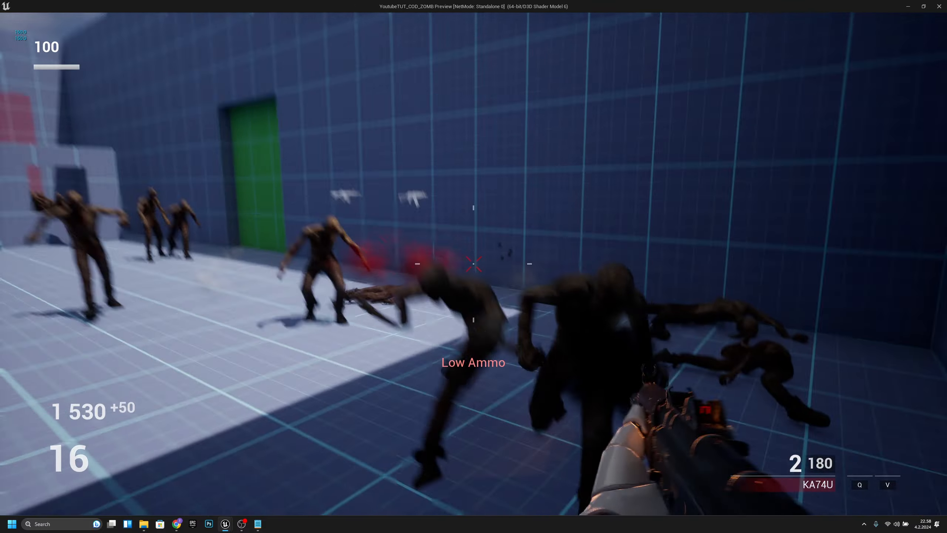
left_click(473, 263)
key("s")
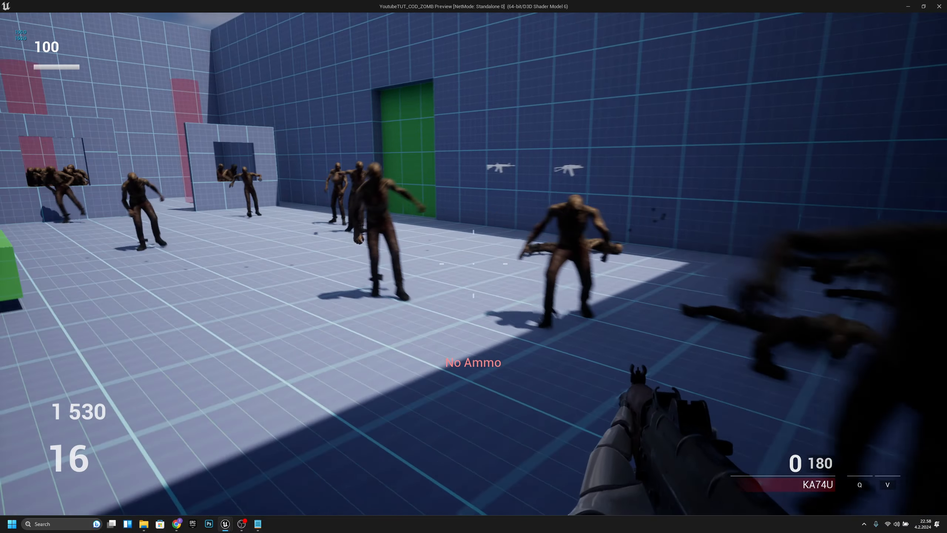
key("r")
key("Escape")
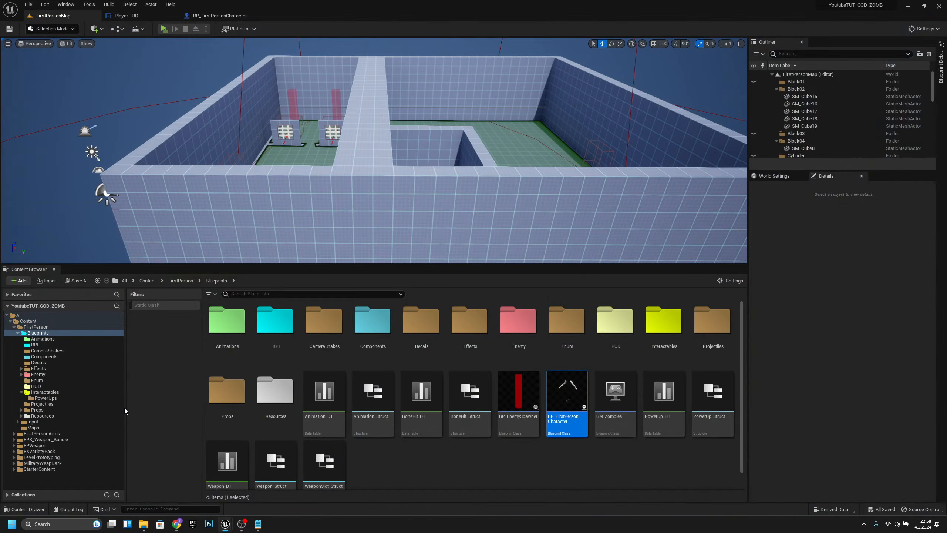
Step: Place the InstaKill and DoublePoints power-ups from the PowerUps folder on the floor beside the existing power-up
right_click_drag(317, 170, 318, 224)
key("w")
left_click(45, 398)
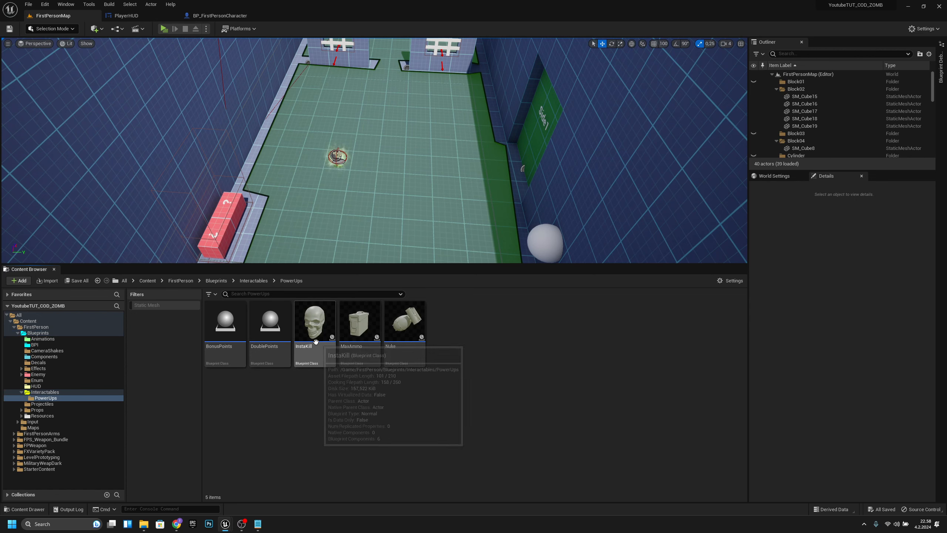
left_click_drag(316, 342, 376, 166)
left_click_drag(270, 323, 405, 168)
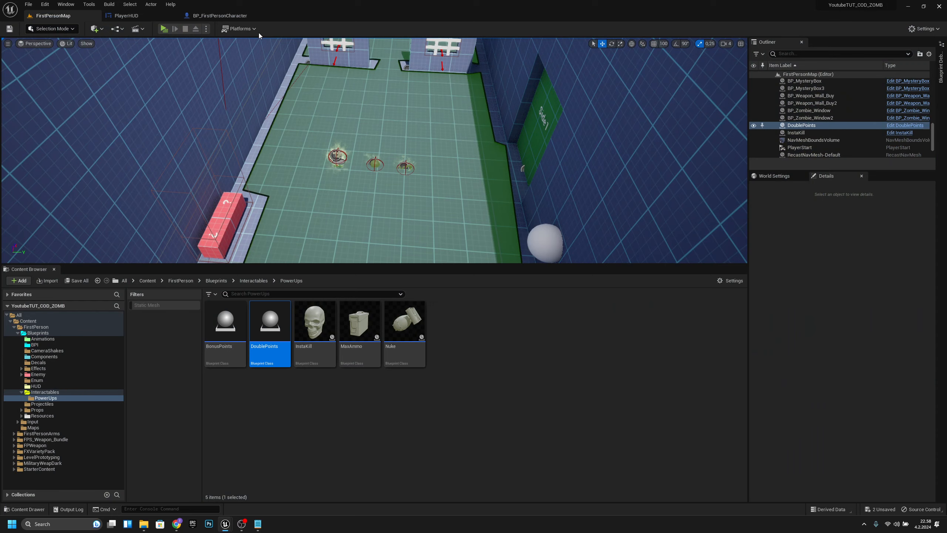
Step: Play-test in a new editor window, pick up InstaKill and DoublePoints to check their HUD icons, and end the session
left_click(206, 29)
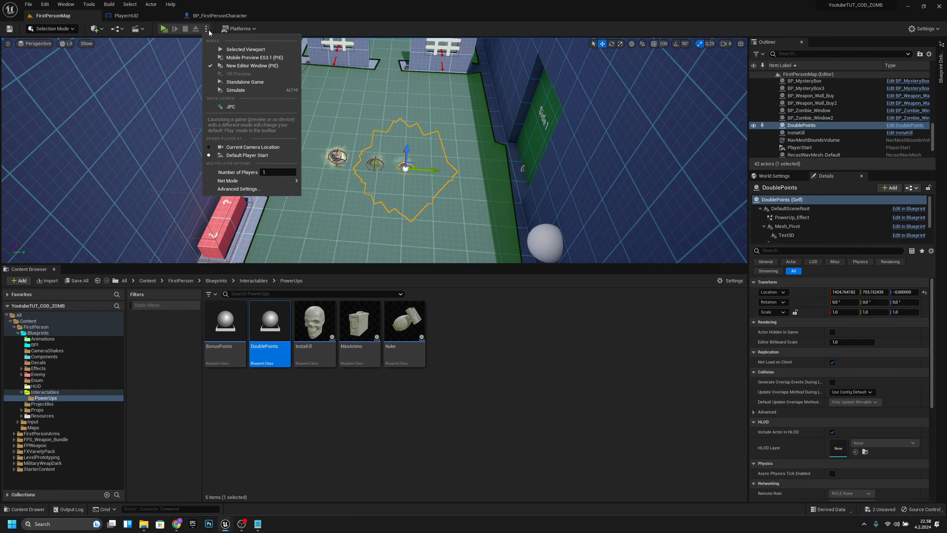
left_click(236, 65)
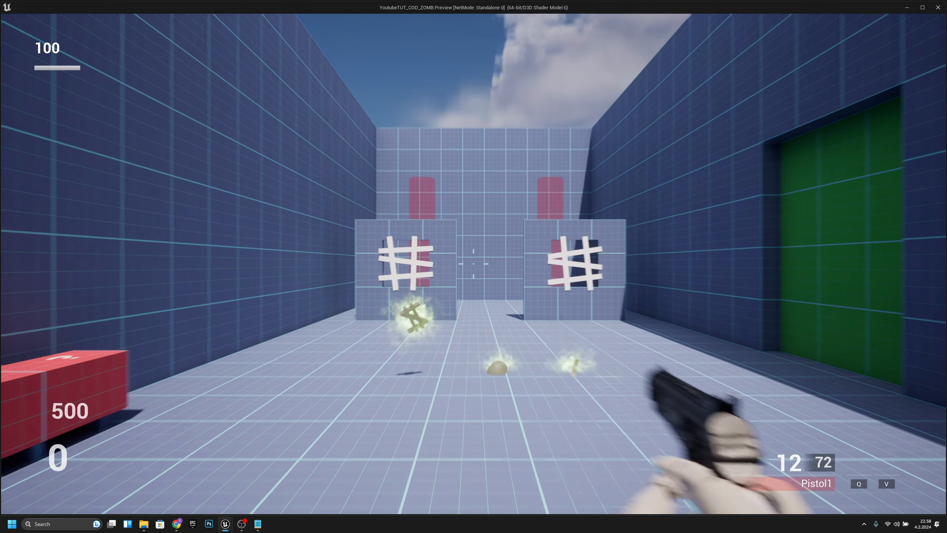
key("Escape")
key("alt+p")
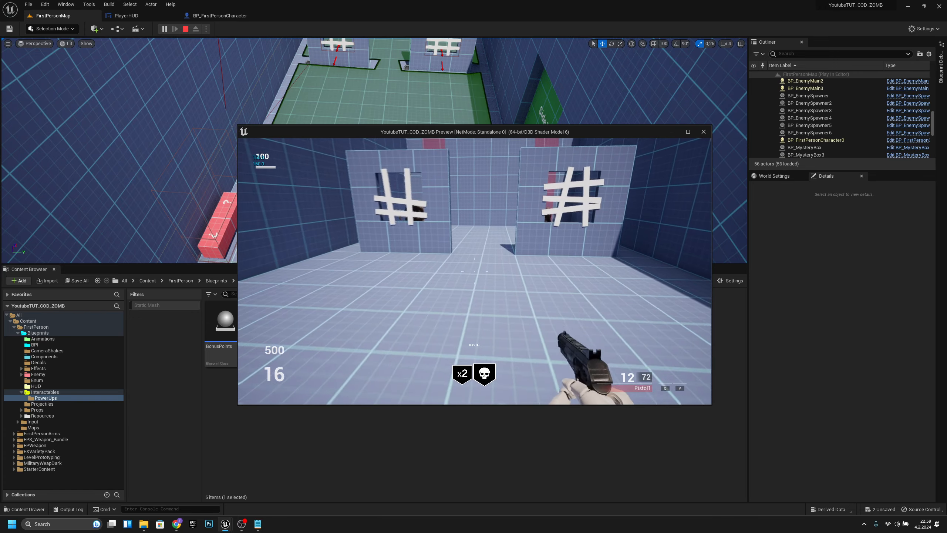
key("s")
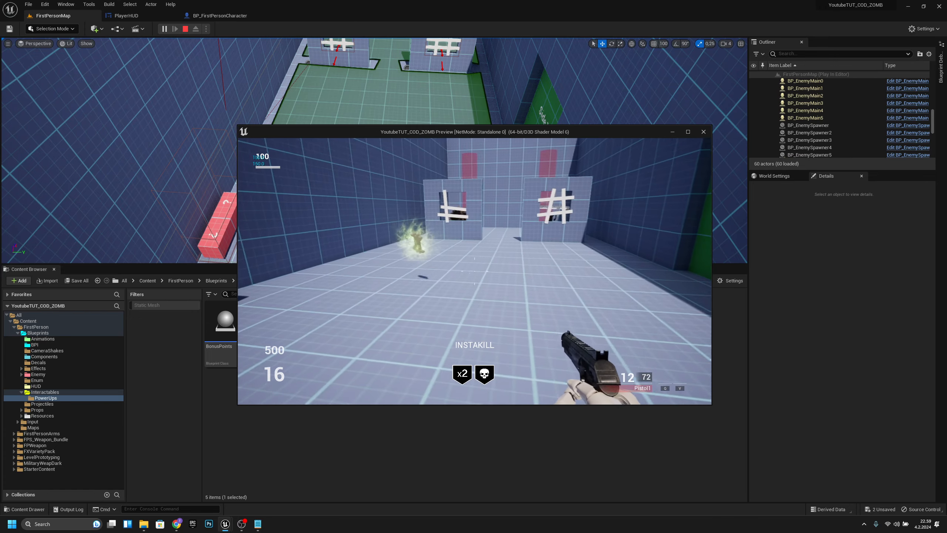
key("s")
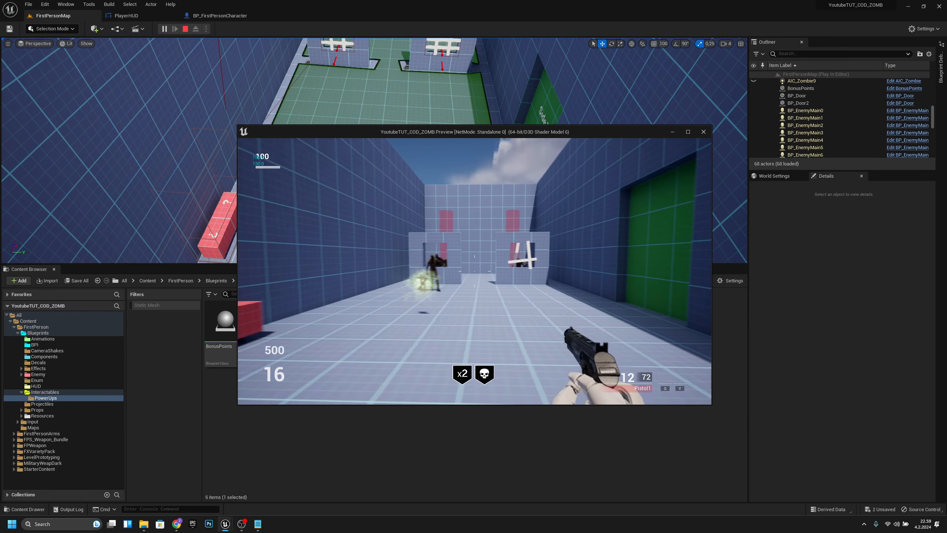
key("Escape")
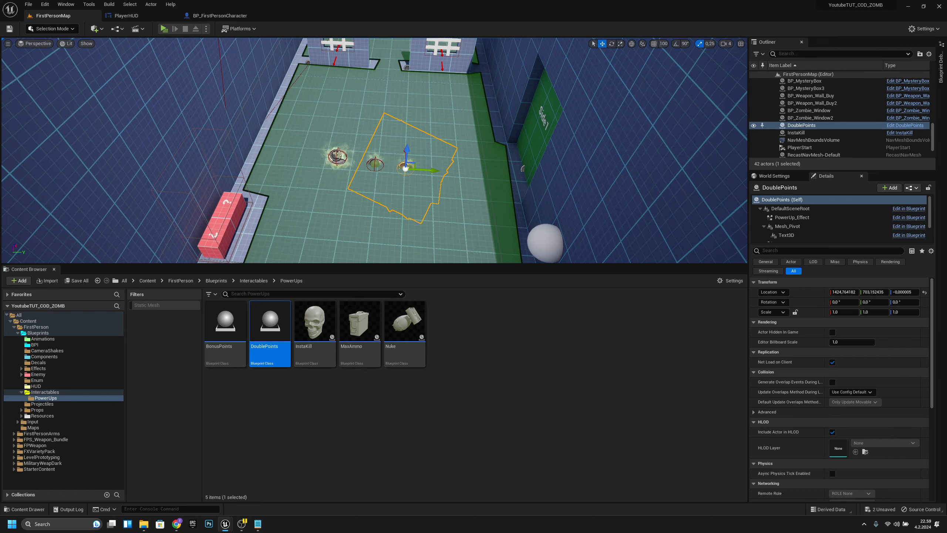
Step: Return to PlayerHUD and collapse Ammo_And_Throwable_Slot in the widget hierarchy
left_click(172, 16)
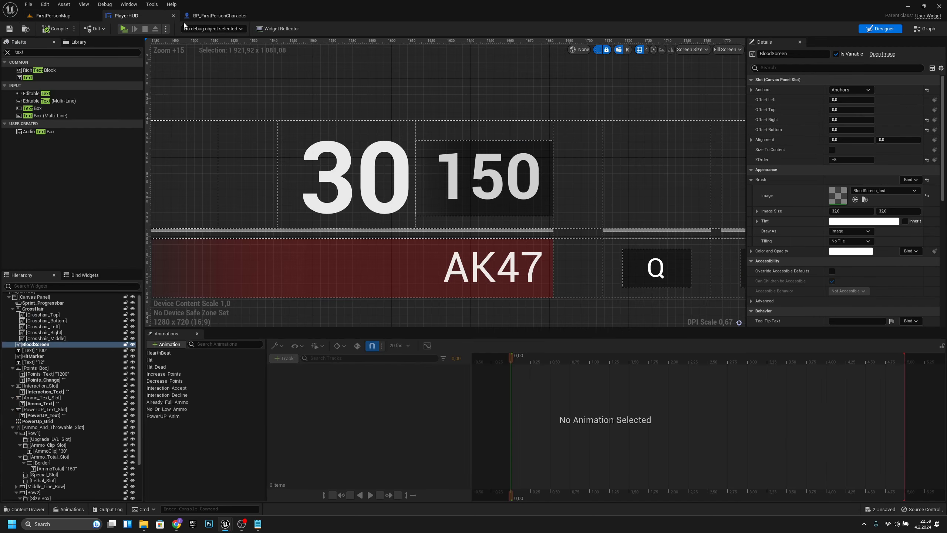
scroll(537, 220, "down", 15)
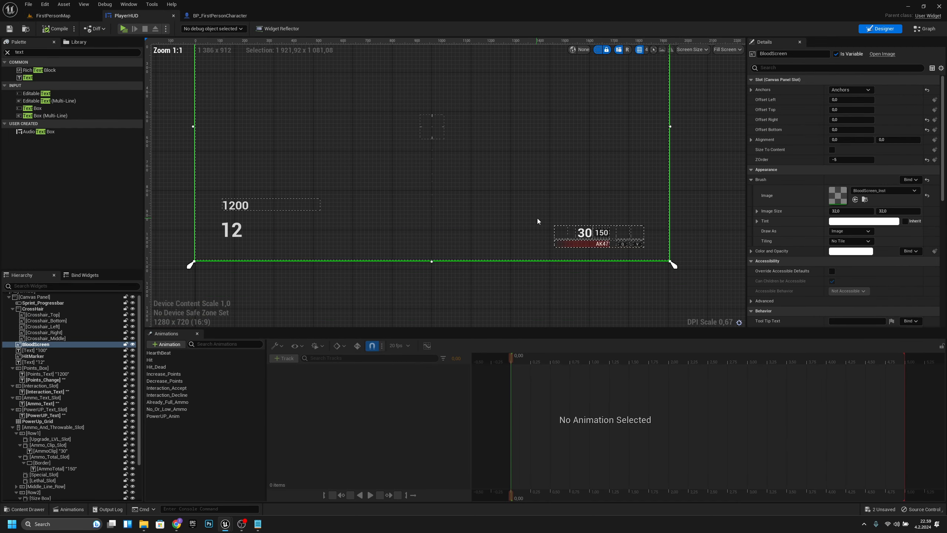
right_click_drag(469, 189, 451, 165)
scroll(442, 165, "up", 2)
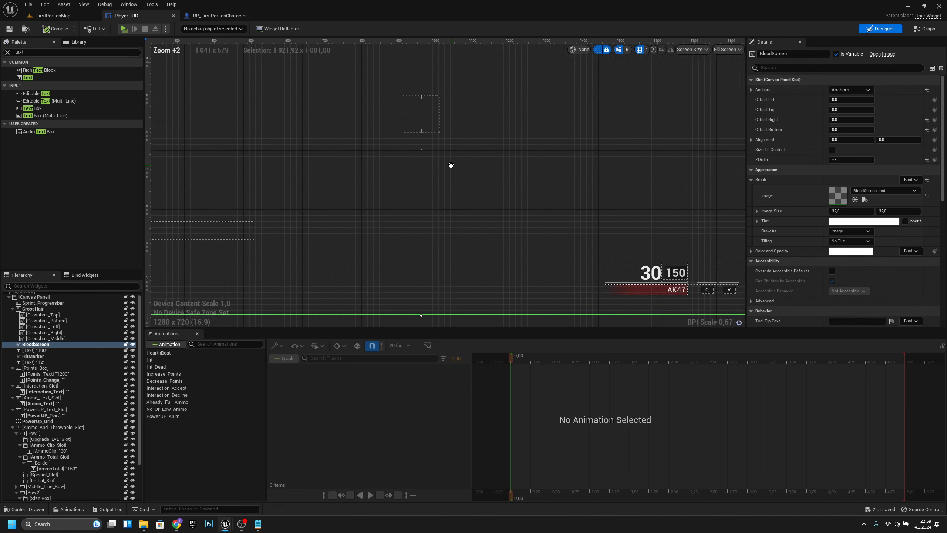
scroll(439, 175, "up", 2)
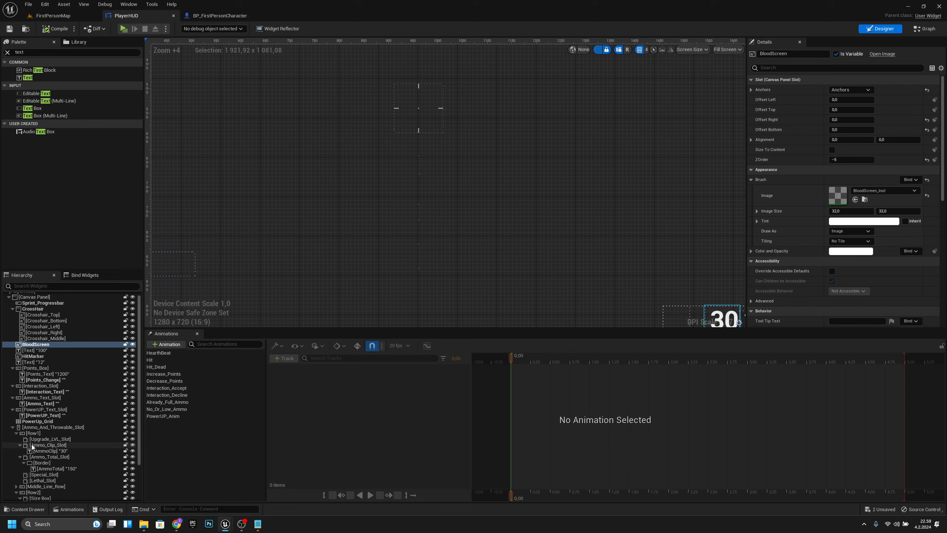
left_click(13, 428)
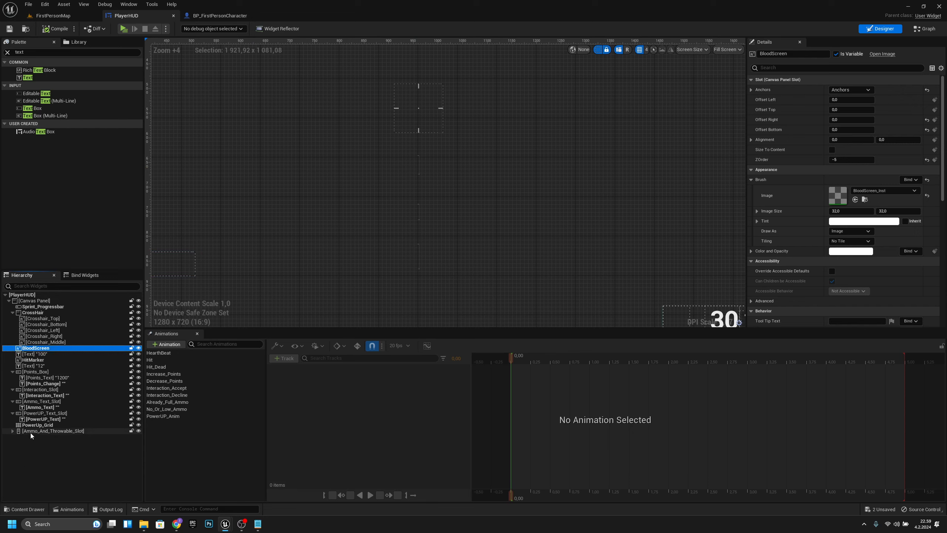
Step: Set the Interaction_Slot's Size Y to 400 and its Size X to 500
left_click(54, 389)
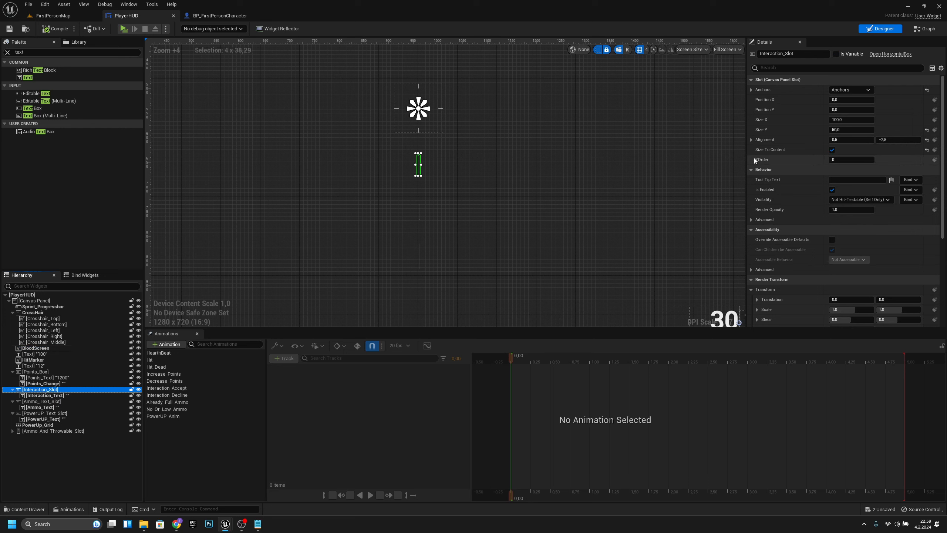
left_click(854, 128)
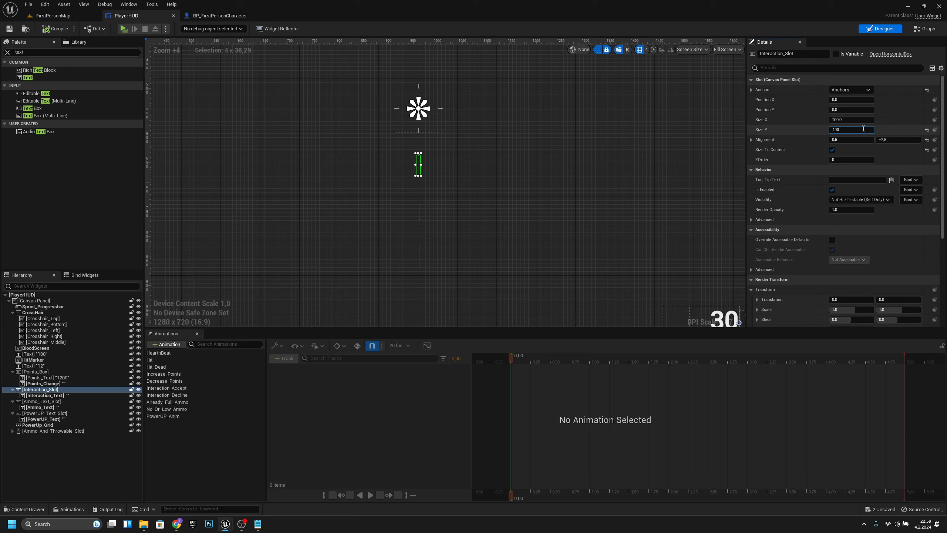
type("400")
key("Return")
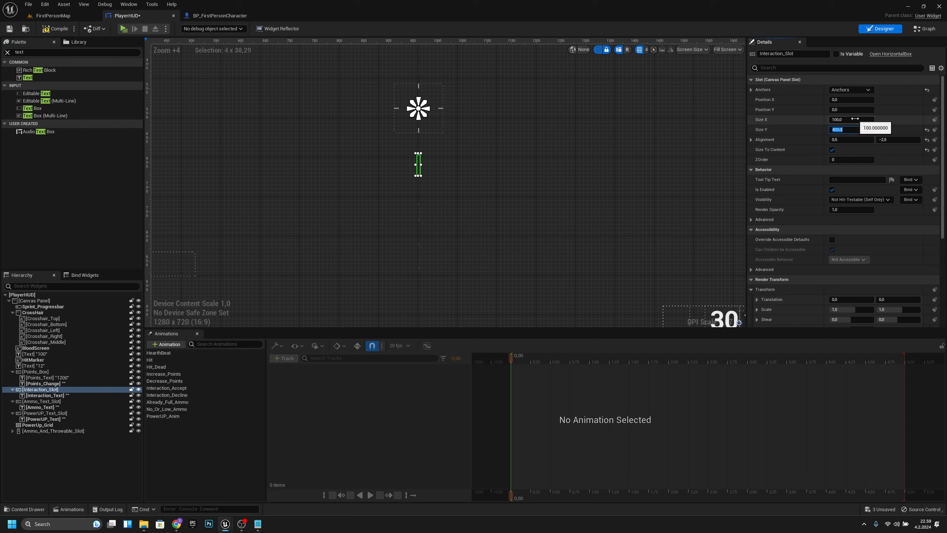
left_click(854, 119)
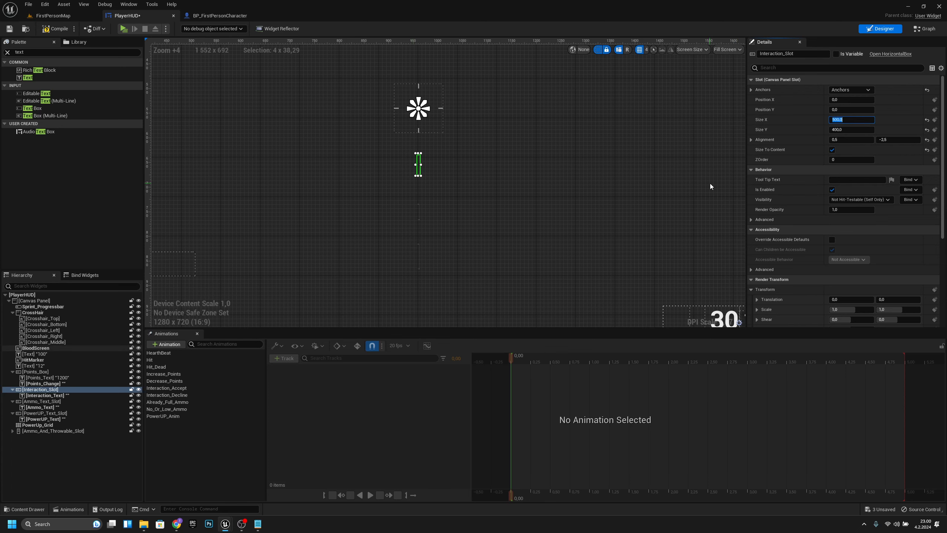
Step: Set the font size of Interaction_Text to 20
scroll(423, 168, "up", 1)
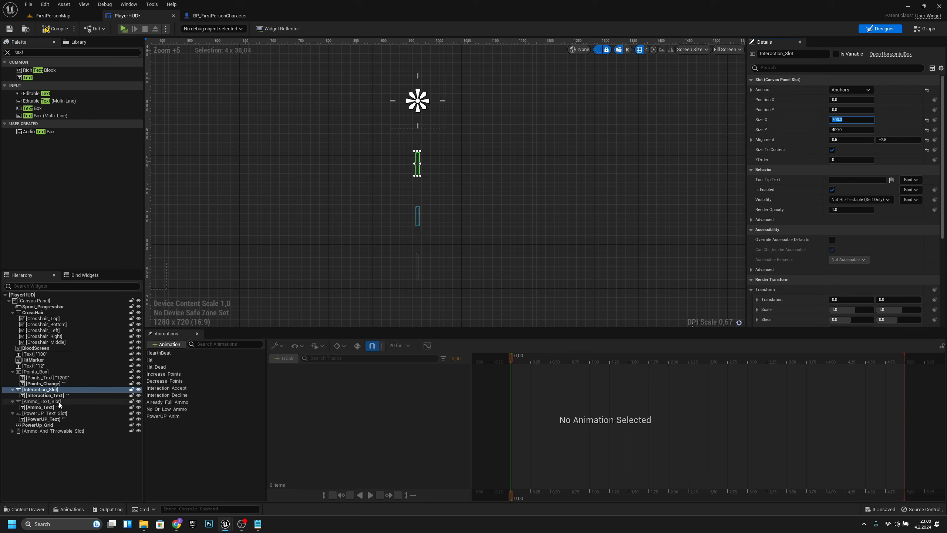
left_click(46, 395)
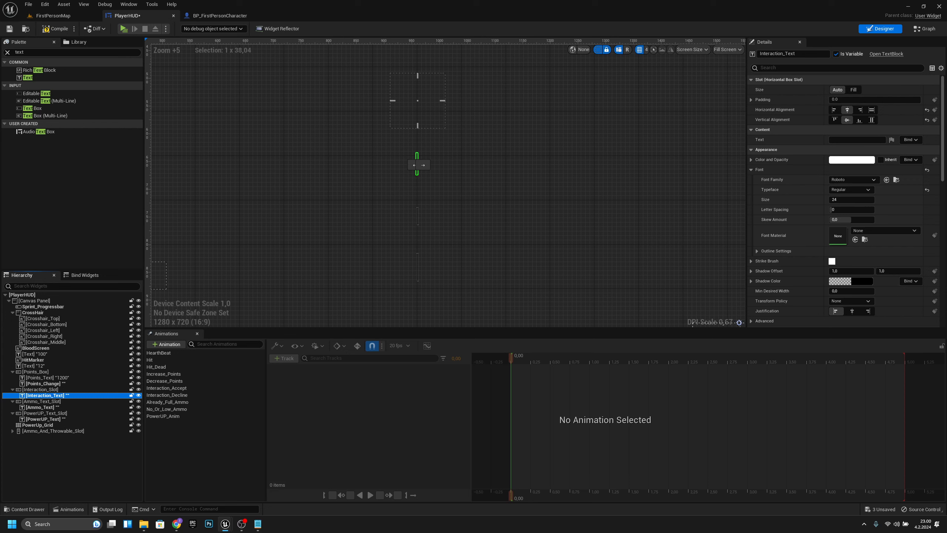
left_click(842, 199)
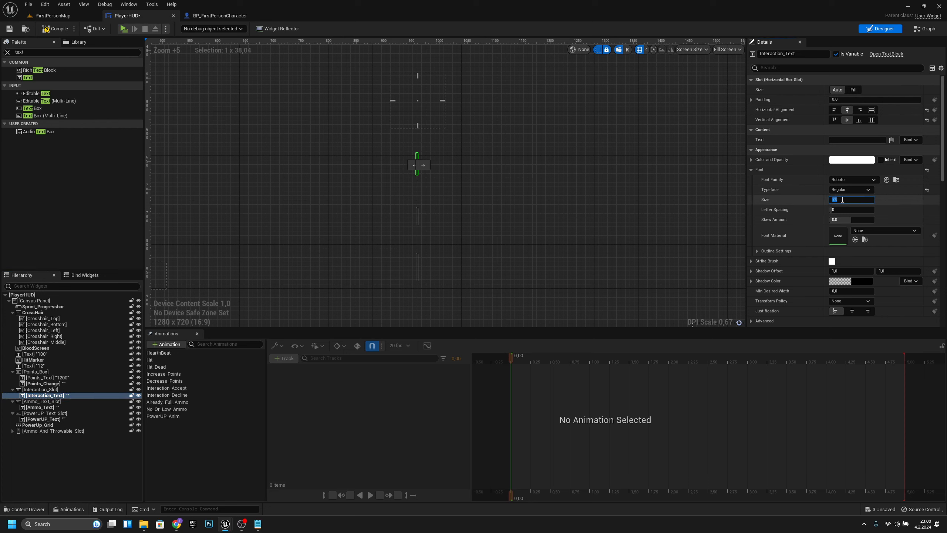
type("20")
key("Return")
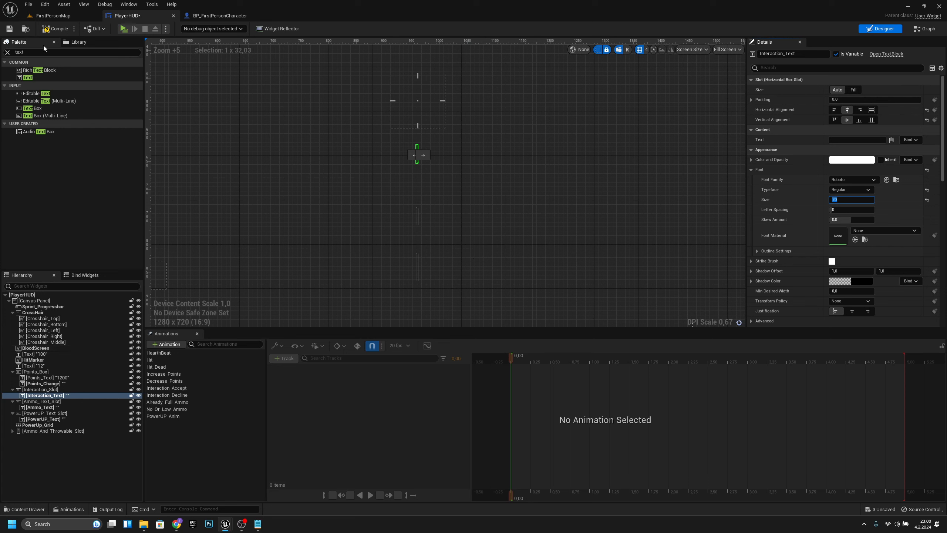
Step: Find the Border widget in the palette and add it inside Interaction_Slot so that it wraps Interaction_Text
left_click(34, 53)
type("border")
left_click_drag(80, 71, 45, 401)
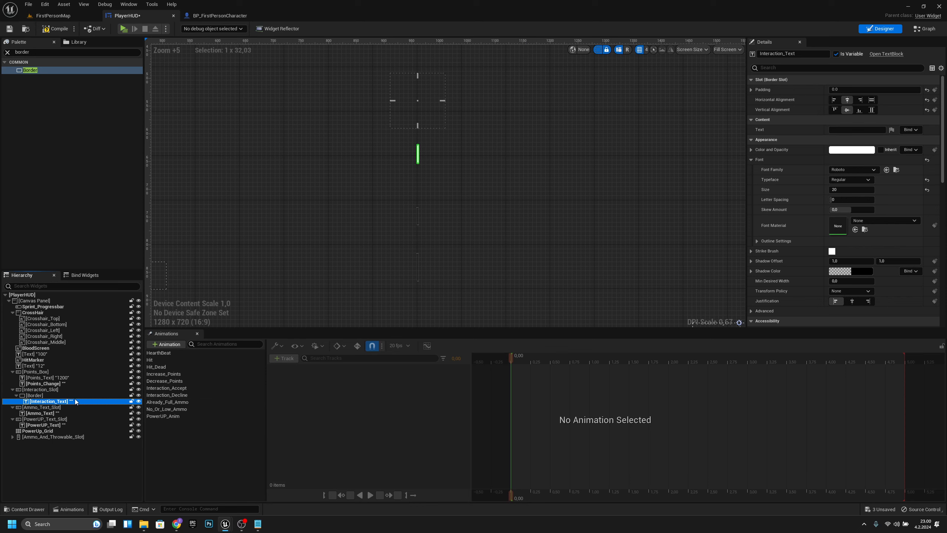
Step: Set the brush tint of the Border around Interaction_Text to black with an alpha of 0,1
left_click(35, 395)
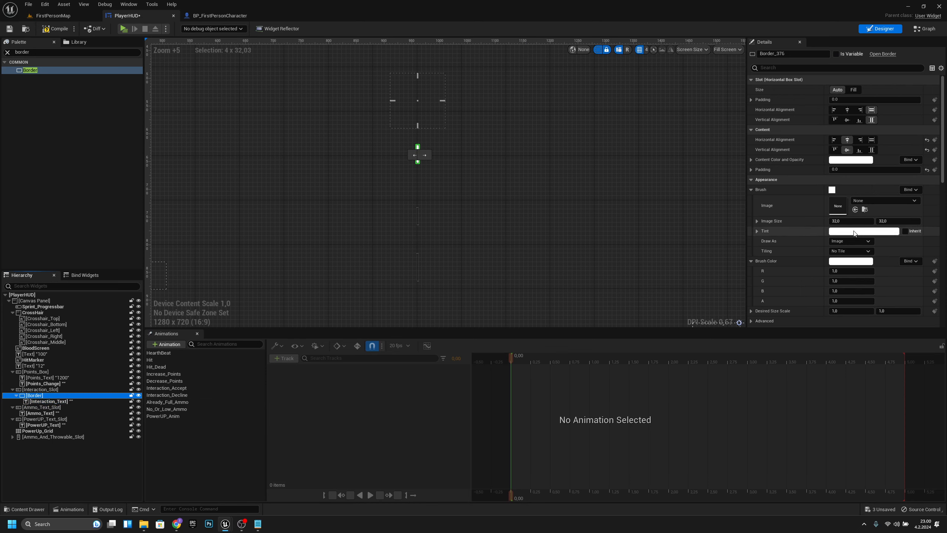
left_click(836, 233)
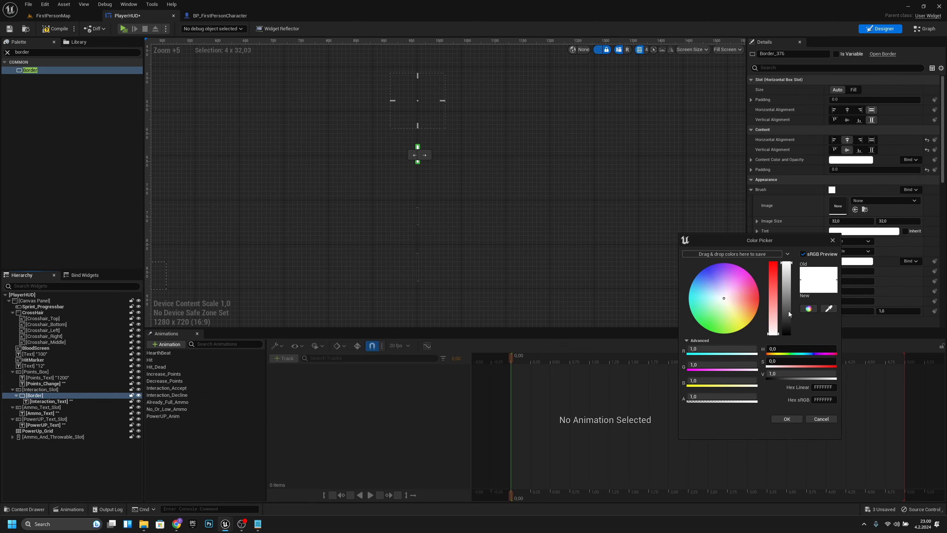
left_click_drag(788, 314, 787, 337)
left_click(724, 397)
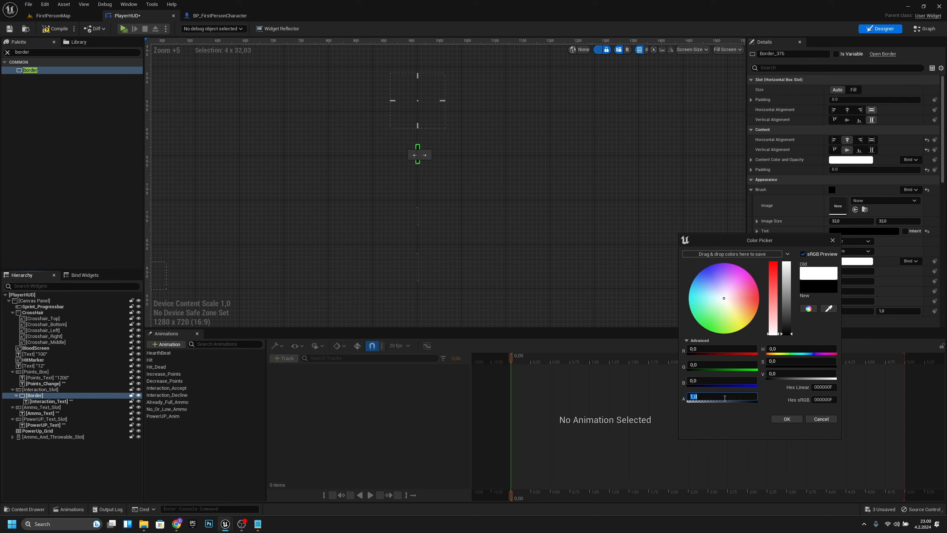
type("0,1")
key("Return")
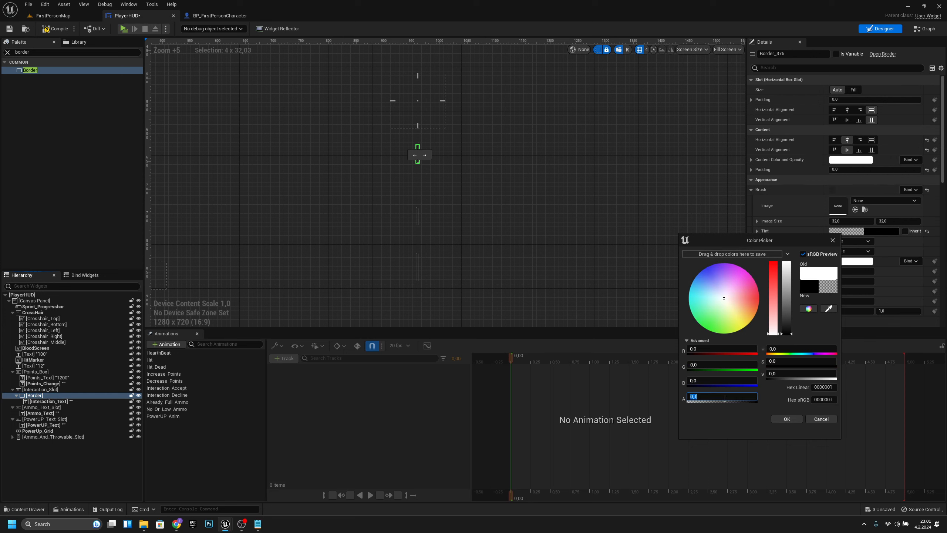
left_click(789, 421)
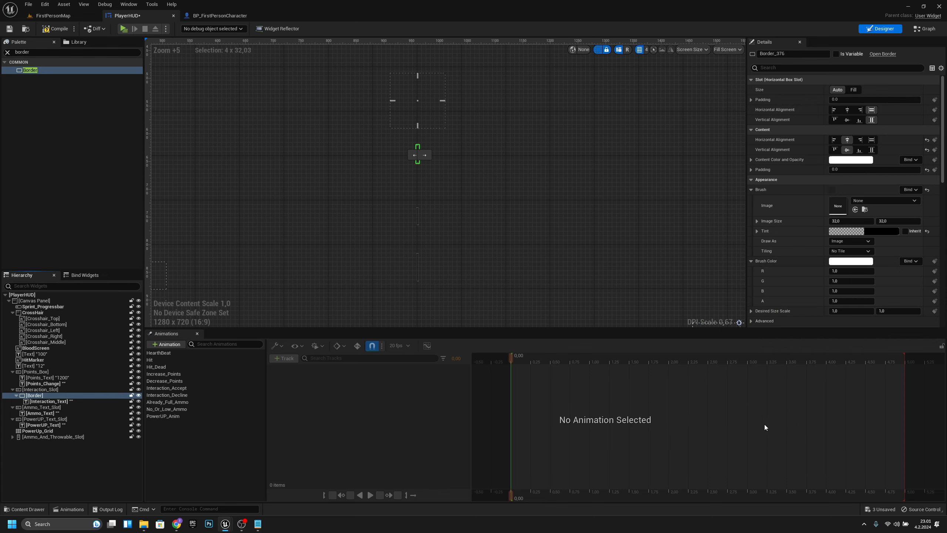
Step: Run a brief play-test of the HUD with the new border and end the session
left_click(125, 30)
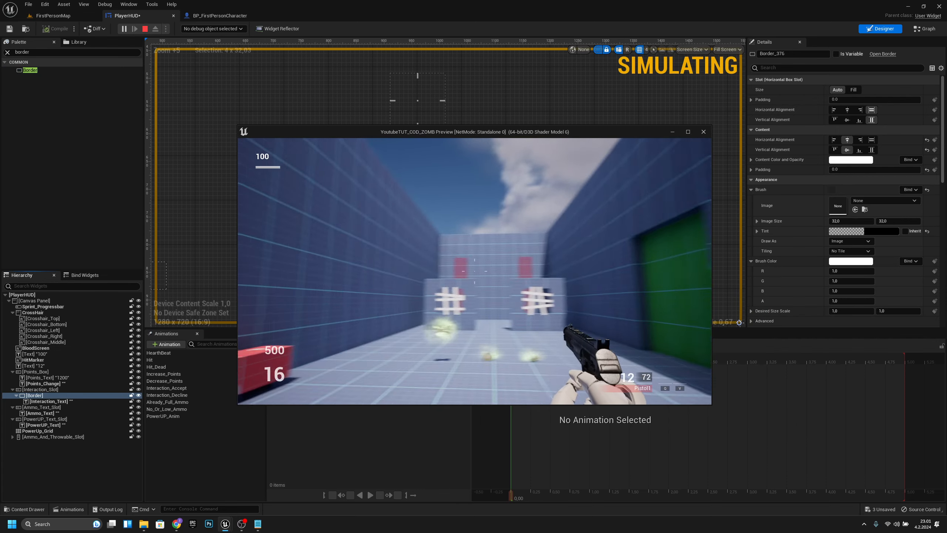
key("Escape")
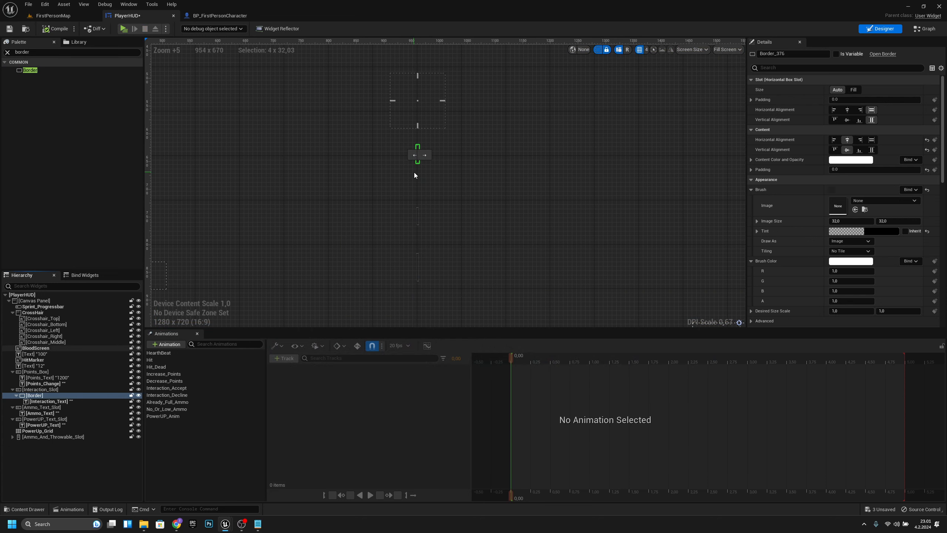
scroll(414, 172, "up", 1)
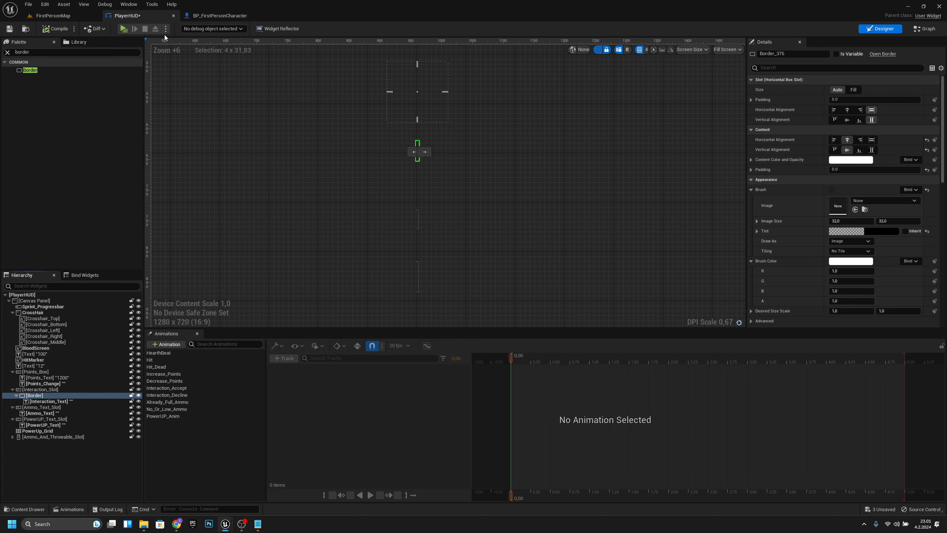
Step: Switch to BP_FirstPersonCharacter and open its Interact Set Text function
left_click(211, 17)
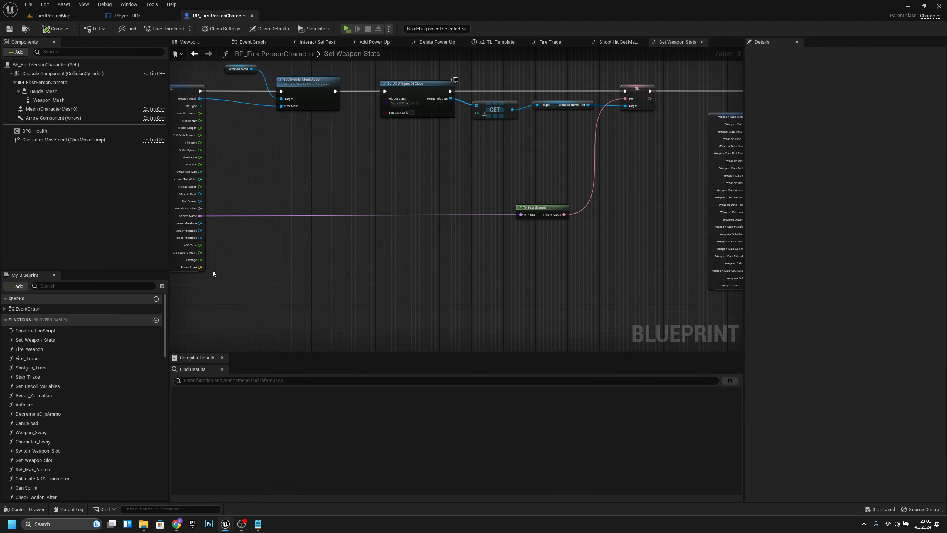
scroll(73, 452, "down", 8)
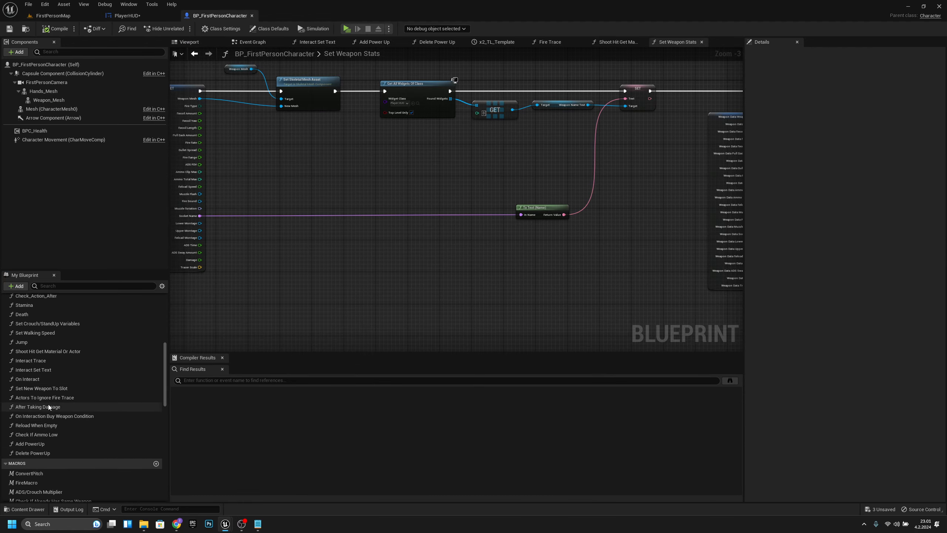
double_click(45, 370)
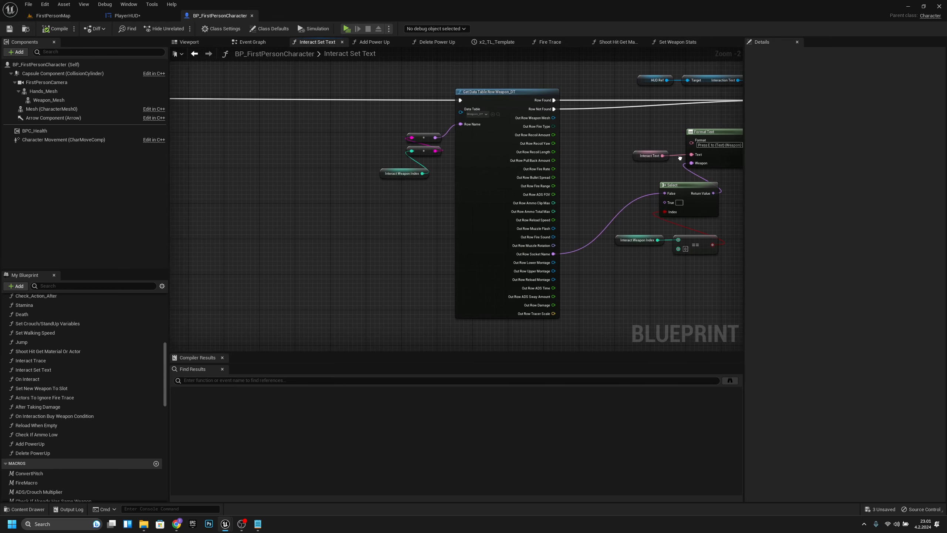
Step: Locate the Format Text node with "Press E to {Text} {Weapon}" and pad its format string with spaces
scroll(653, 174, "down", 5)
right_click_drag(680, 159, 514, 250)
scroll(513, 163, "up", 3)
right_click_drag(625, 239, 559, 116)
scroll(550, 248, "up", 4)
right_click_drag(624, 257, 643, 202)
scroll(643, 202, "down", 5)
right_click_drag(272, 145, 498, 219)
scroll(336, 123, "up", 4)
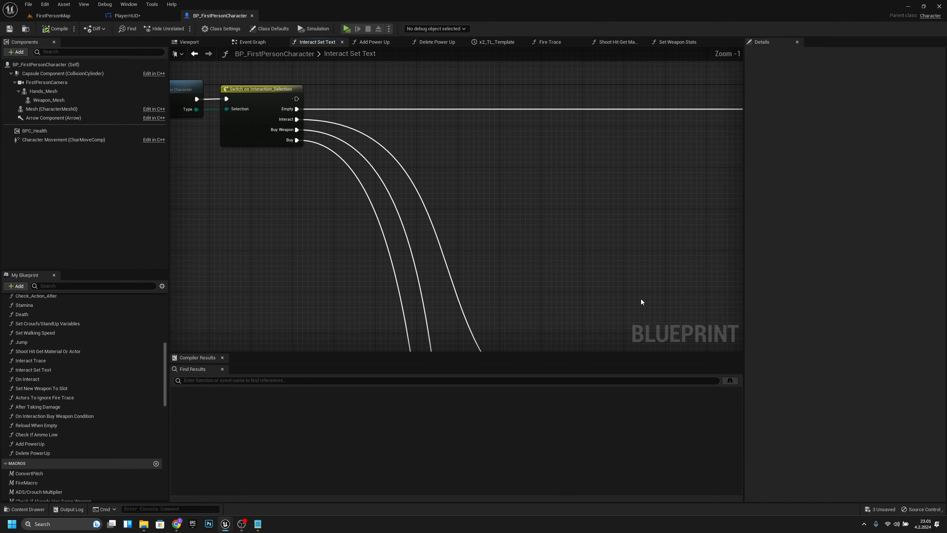
right_click_drag(642, 302, 291, 211)
scroll(354, 211, "down", 5)
right_click_drag(690, 277, 604, 258)
scroll(604, 258, "up", 5)
scroll(308, 222, "up", 1)
right_click_drag(309, 222, 403, 182)
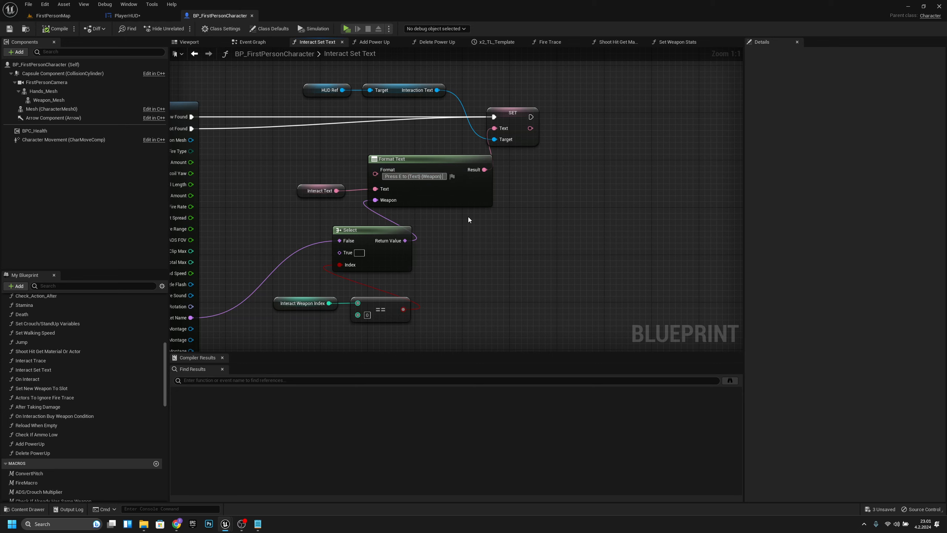
left_click(450, 283)
Step: Pad the format strings of the two "Press E to Buy {Weapon_Index}" nodes, weapon and AMMO, with spaces at both ends
right_click_drag(449, 283, 475, 196)
right_click_drag(426, 306, 493, 132)
right_click_drag(520, 269, 525, 194)
right_click_drag(418, 264, 526, 169)
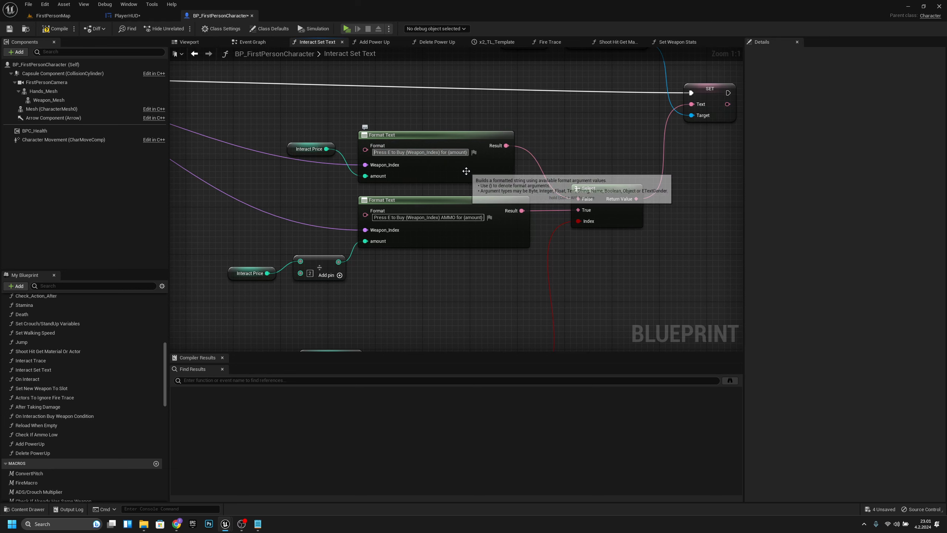
left_click(467, 152)
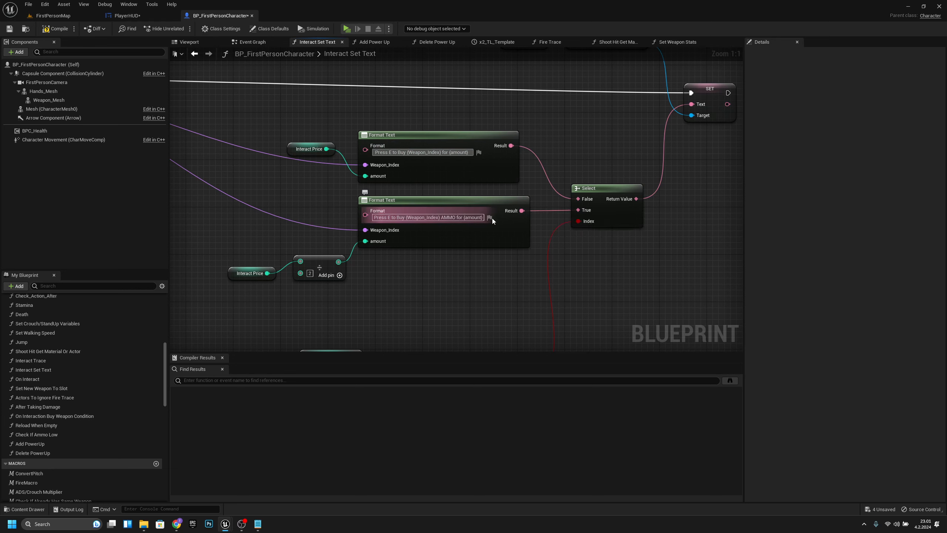
left_click(374, 217)
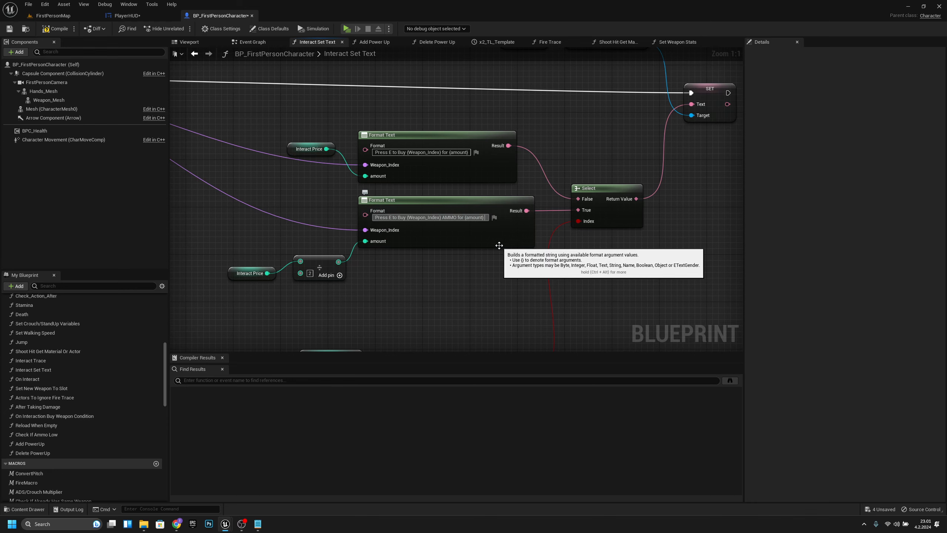
Step: Pad the "Press E to {Text} for {Amount}" format string with spaces and save the character blueprint
right_click_drag(444, 317, 485, 197)
scroll(484, 199, "down", 4)
right_click_drag(430, 263, 504, 136)
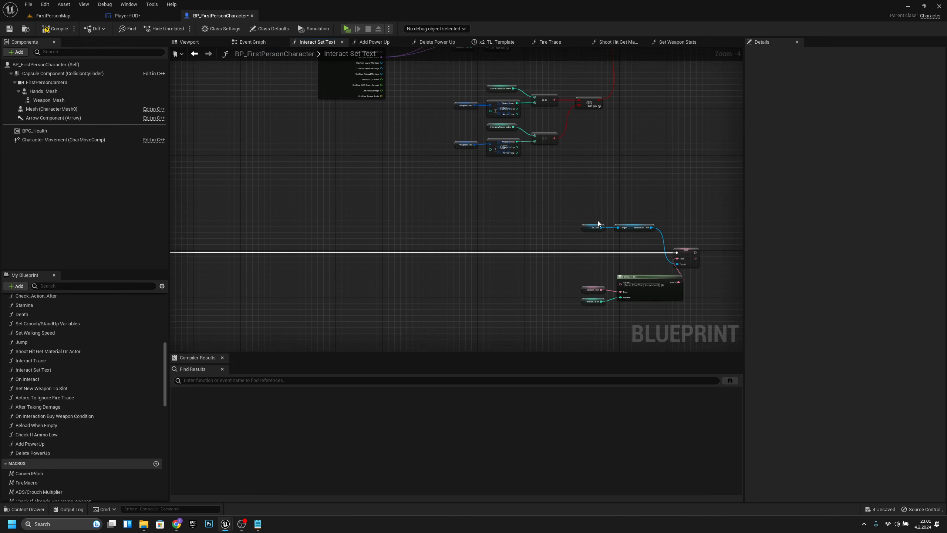
right_click_drag(377, 246, 431, 146)
right_click_drag(643, 186, 451, 231)
scroll(531, 219, "up", 4)
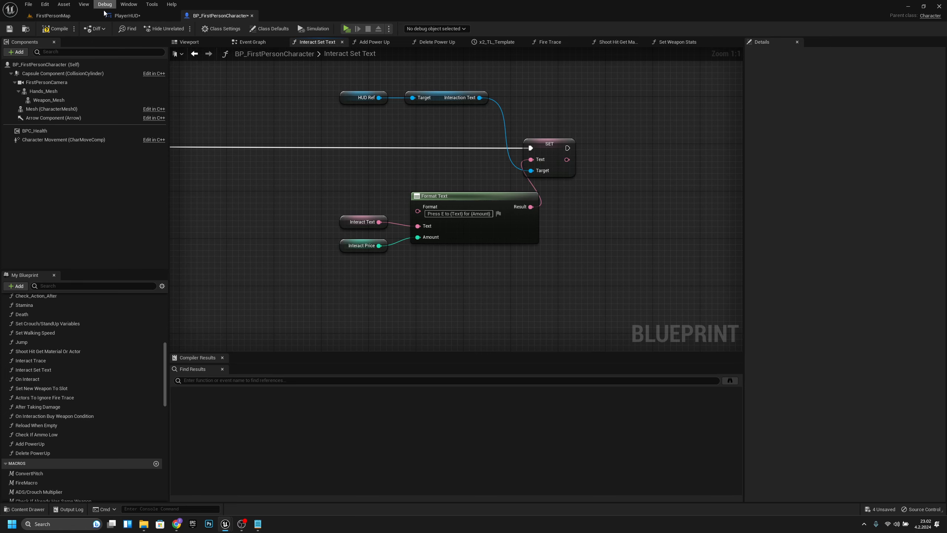
left_click(9, 28)
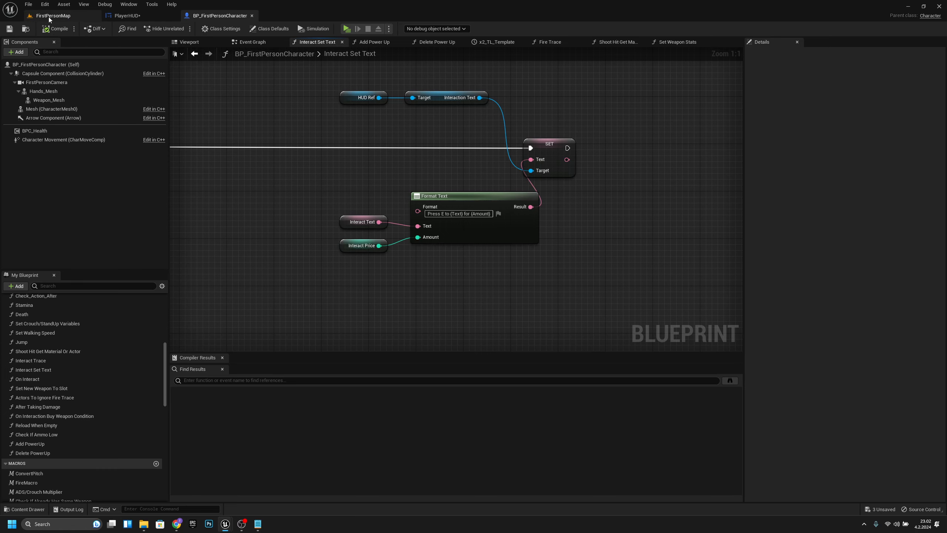
Step: Play-test from FirstPersonMap and walk up to the KA74U on the wall to check its buy prompt from several angles
left_click(49, 18)
left_click(164, 29)
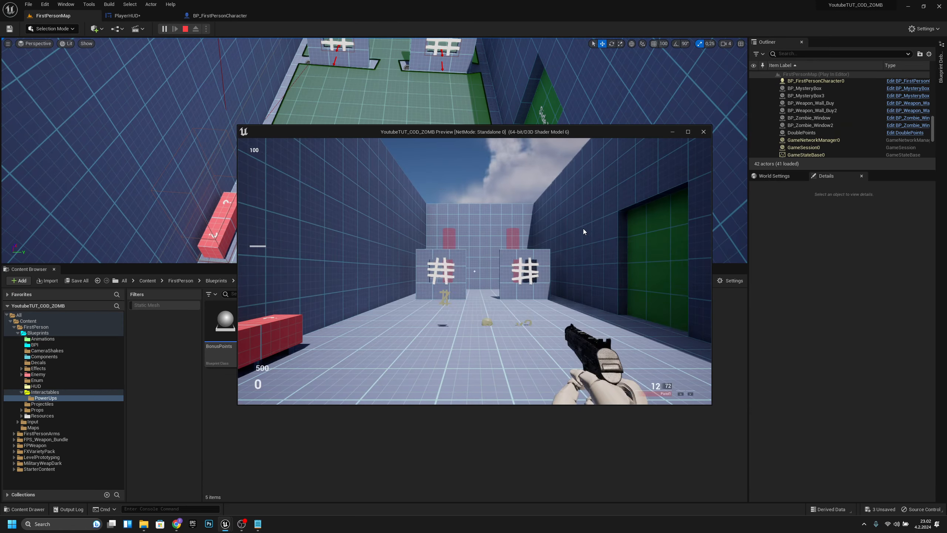
left_click(584, 231)
key("w")
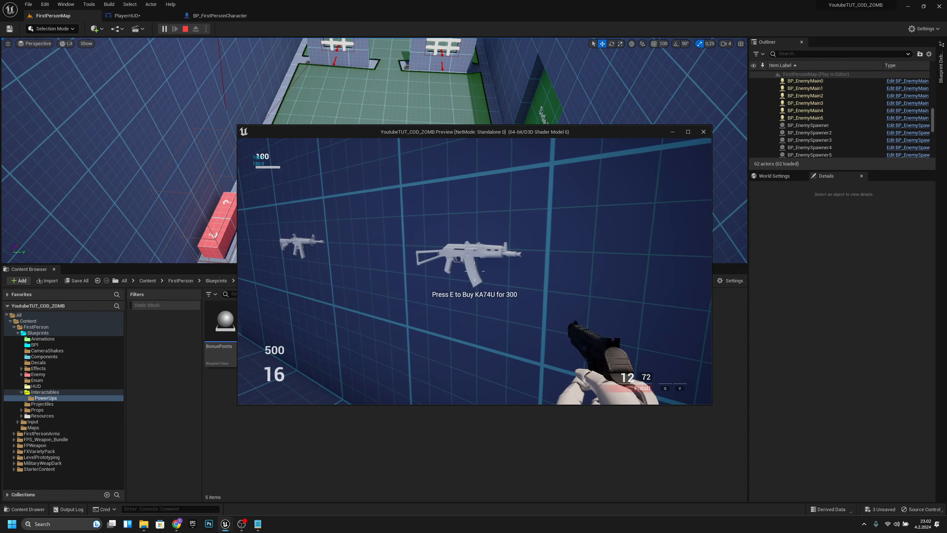
key("w")
key("a")
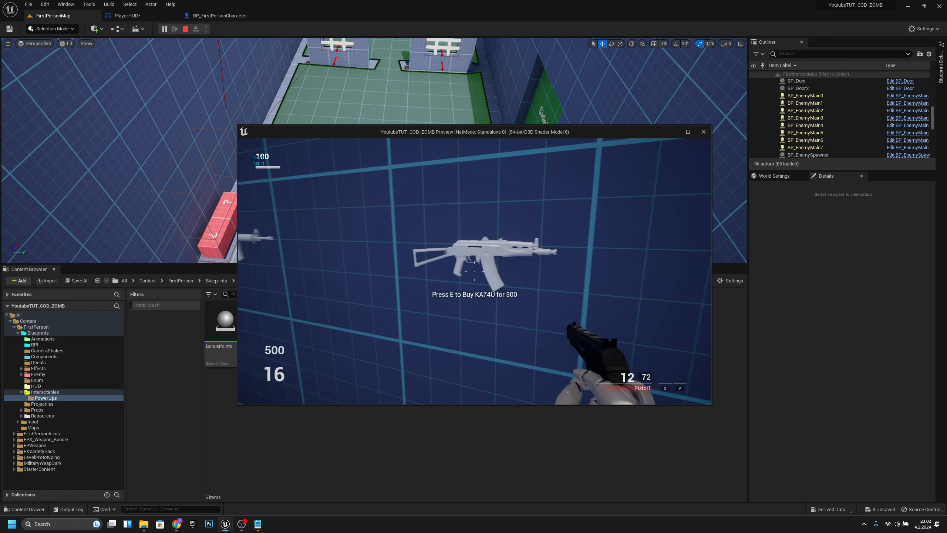
key("d")
key("a")
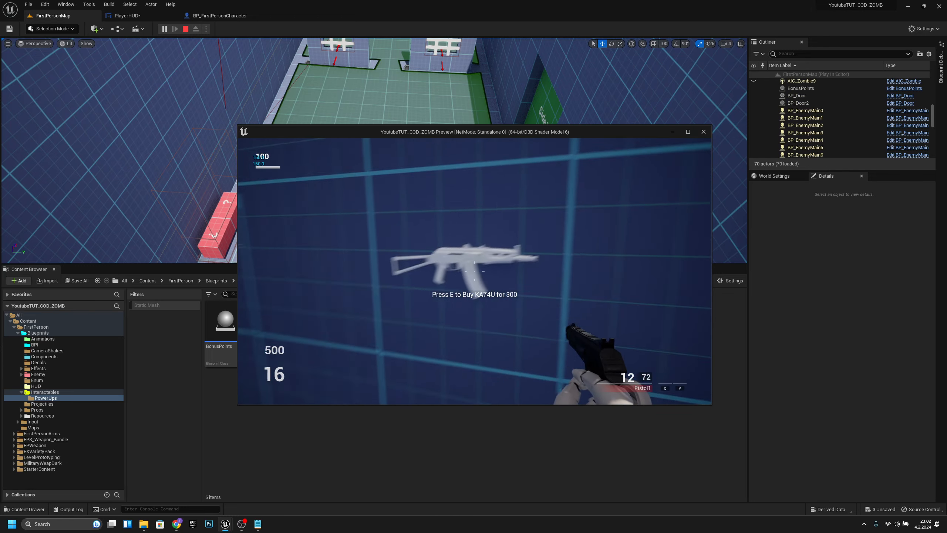
key("a")
key("d")
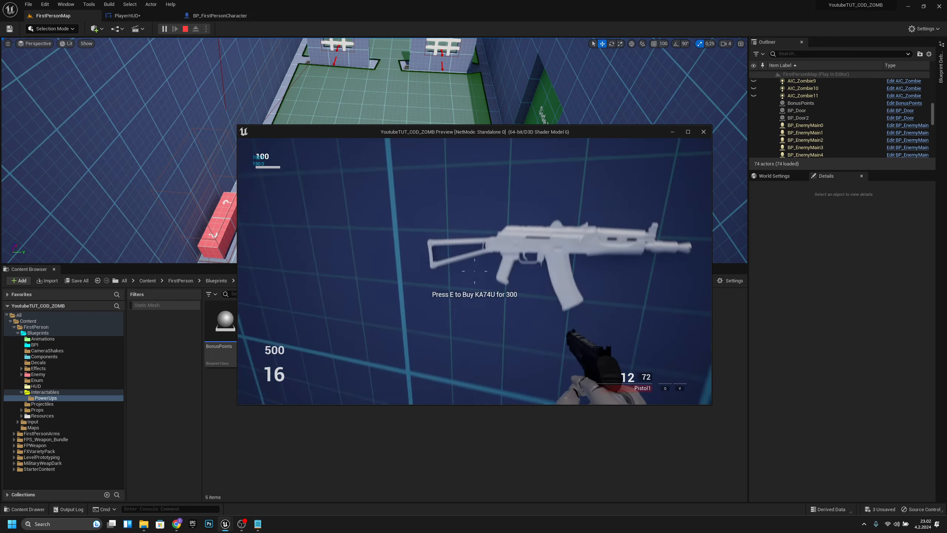
Step: Move around the level, trigger the purchase interaction twice, and end the play session
key("a")
key("s")
key("w")
key("e")
key("e")
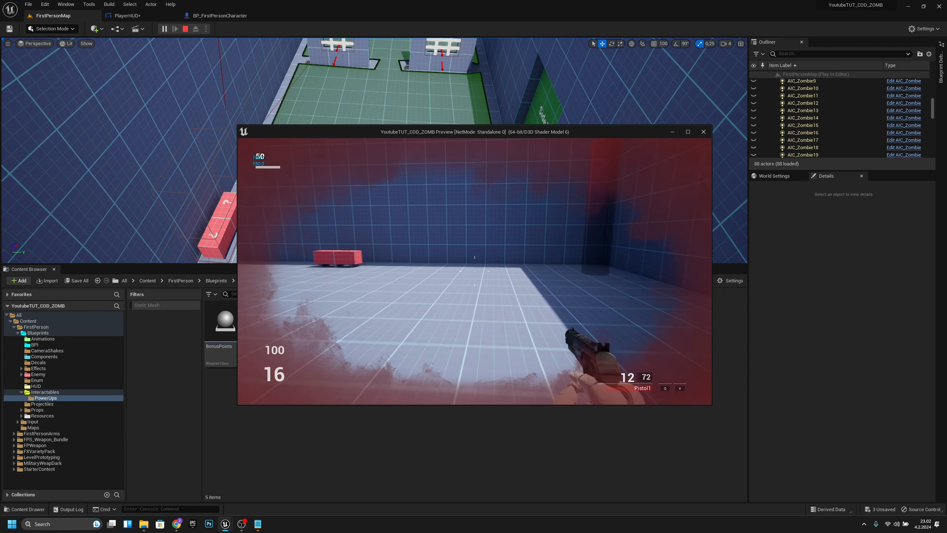
key("Escape")
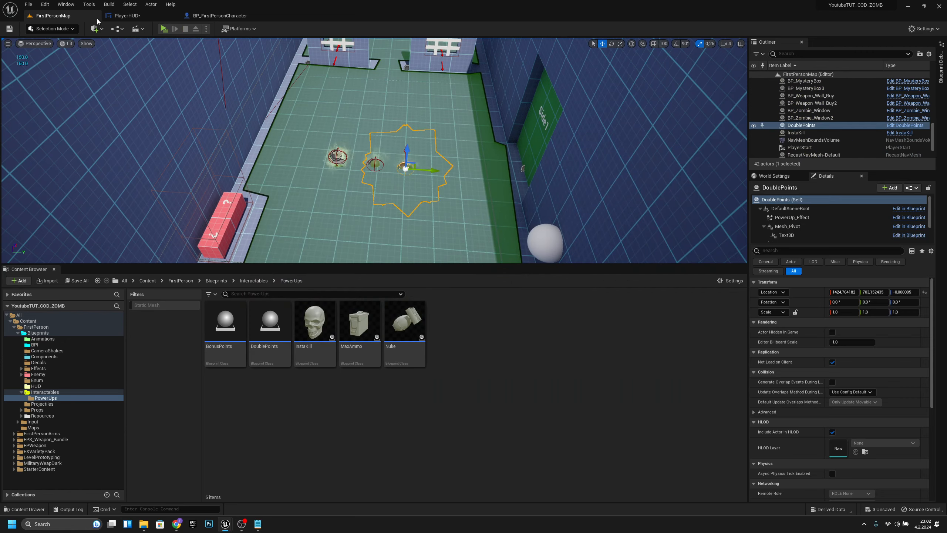
Step: Return to PlayerHUD and save all unsaved levels and assets
left_click(125, 16)
left_click(28, 4)
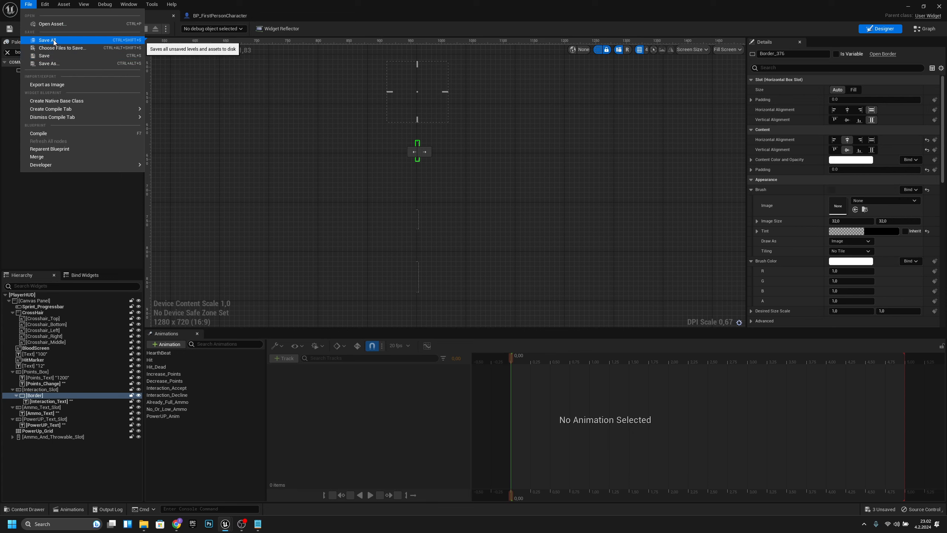
left_click(52, 40)
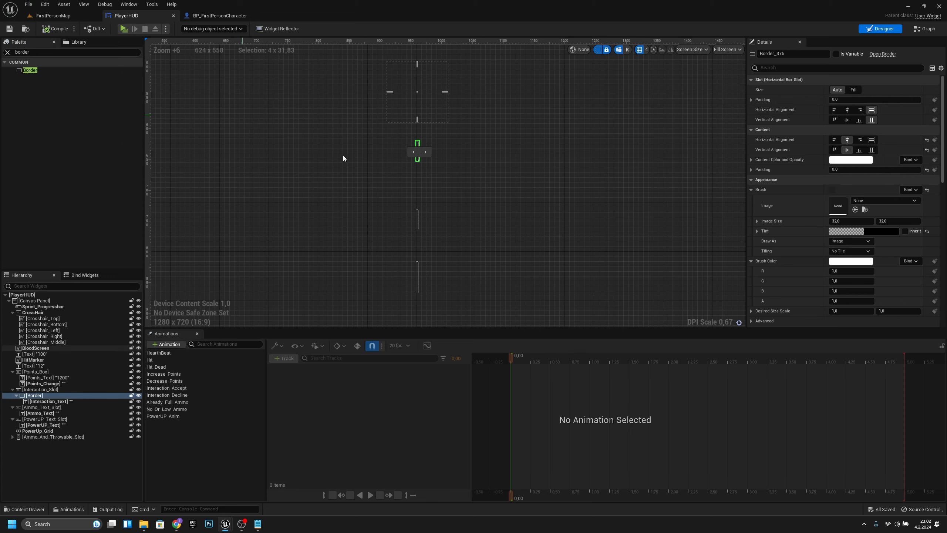
Step: Set the Size Y of Ammo_Text_Slot to 40
left_click(417, 221)
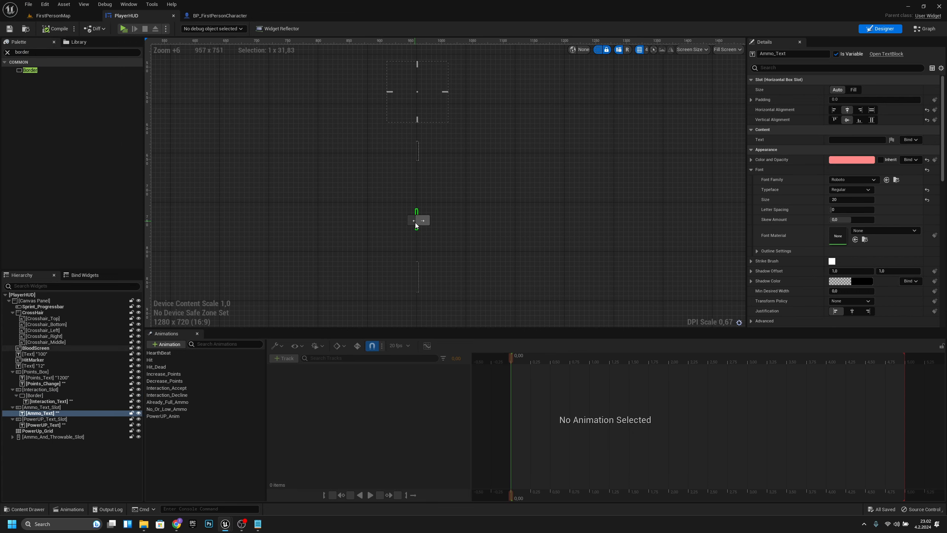
left_click(46, 407)
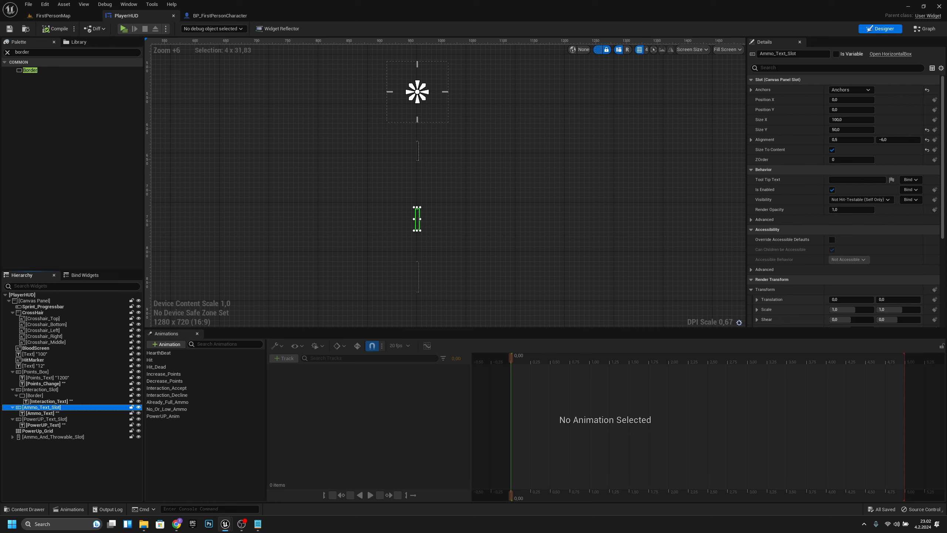
left_click(843, 130)
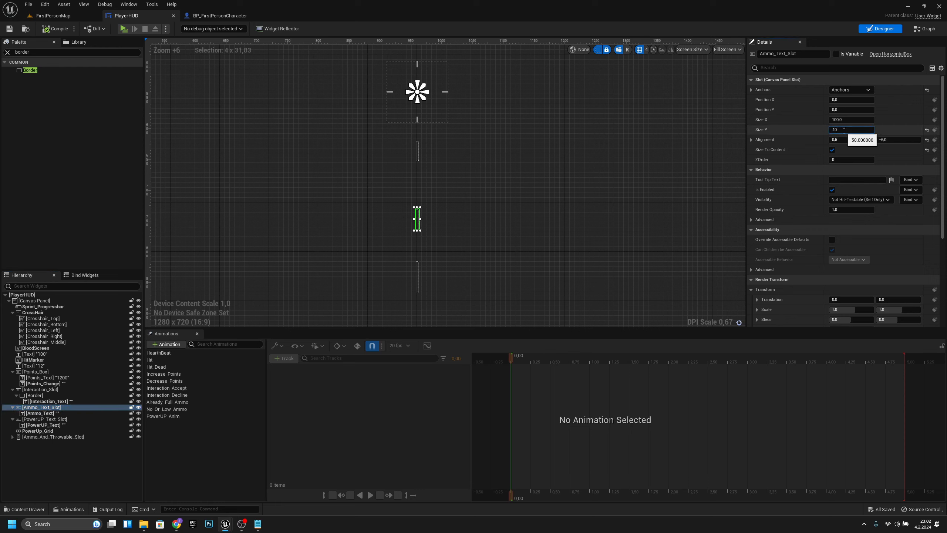
key("Return")
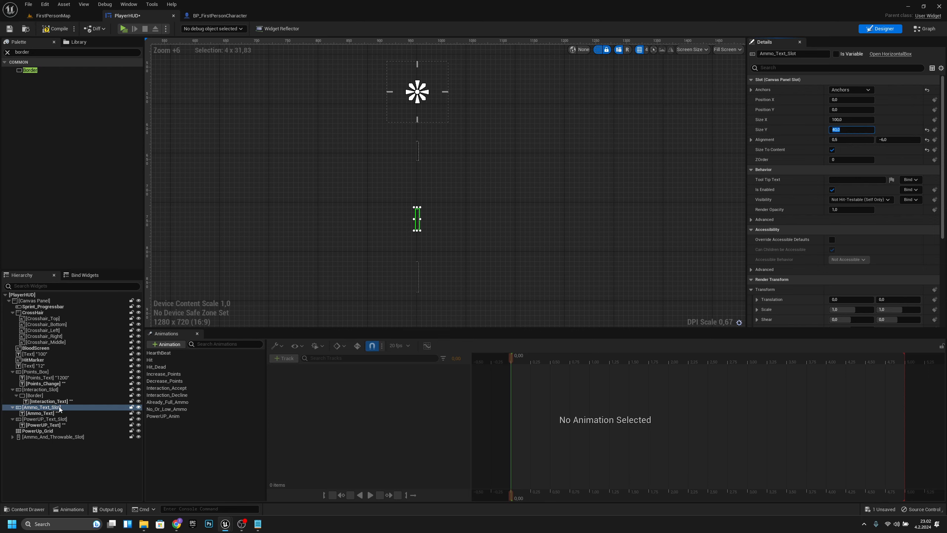
Step: Set Ammo_Text_Slot's vertical alignment to 0 and its Position Y to 150
left_click(41, 413)
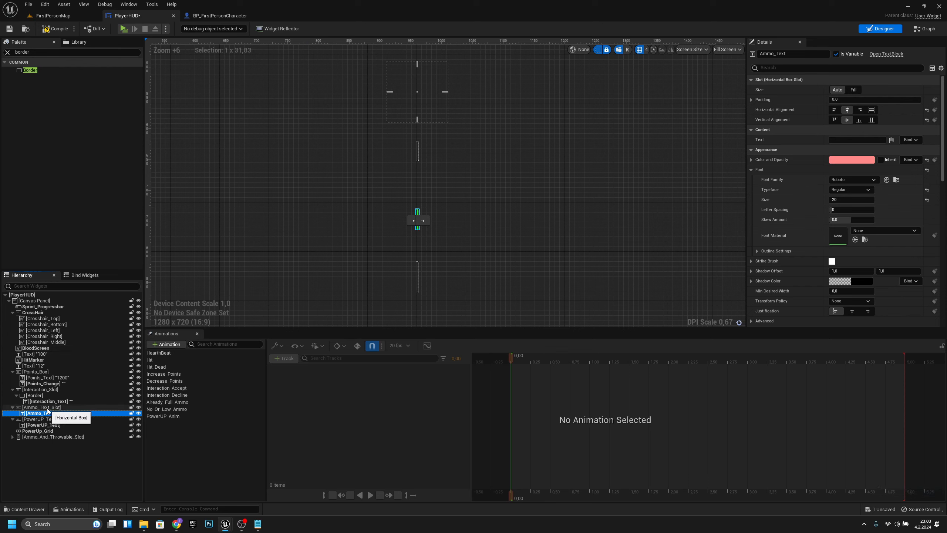
left_click(60, 407)
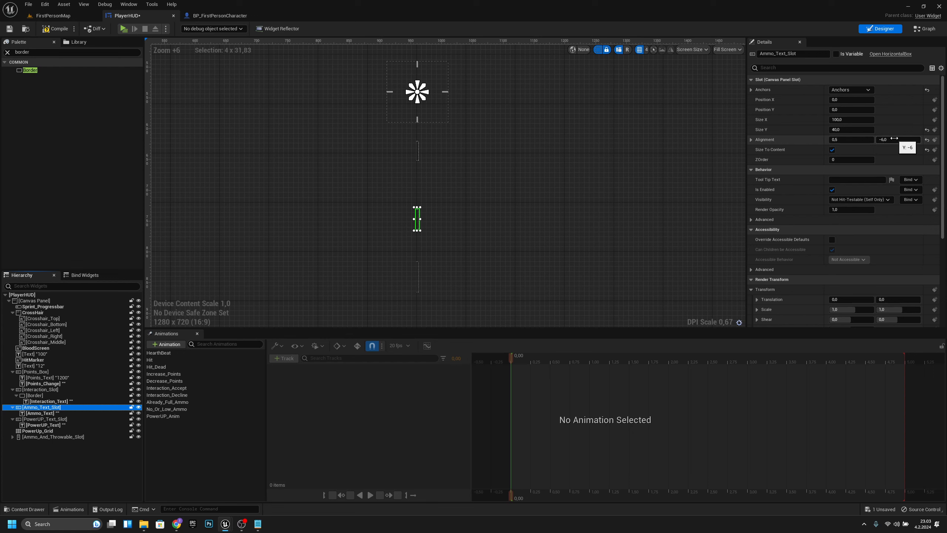
left_click(895, 140)
type("0")
key("Return")
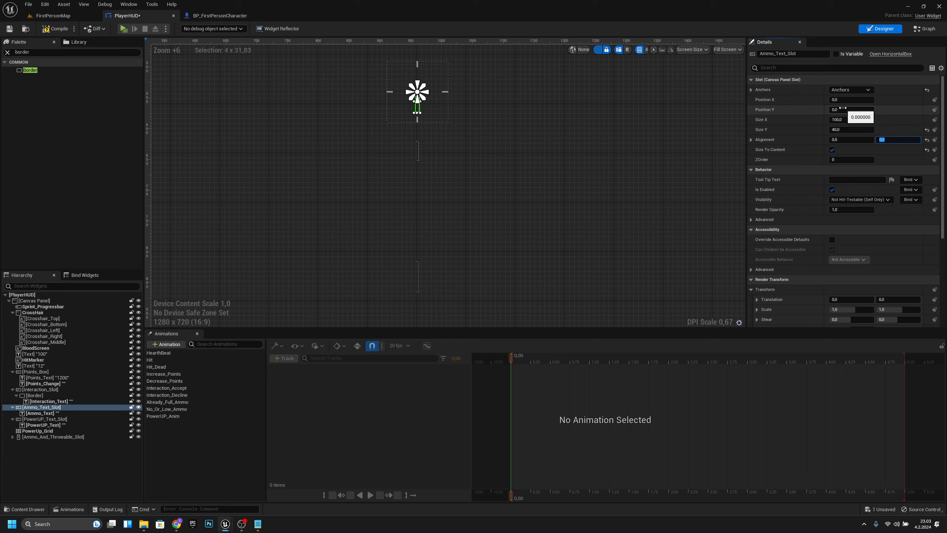
left_click(843, 109)
type("150")
key("Return")
Step: Review the slot settings of Interaction_Slot and collapse the Interaction_Slot and Ammo_Text_Slot branches in the hierarchy
left_click(417, 157)
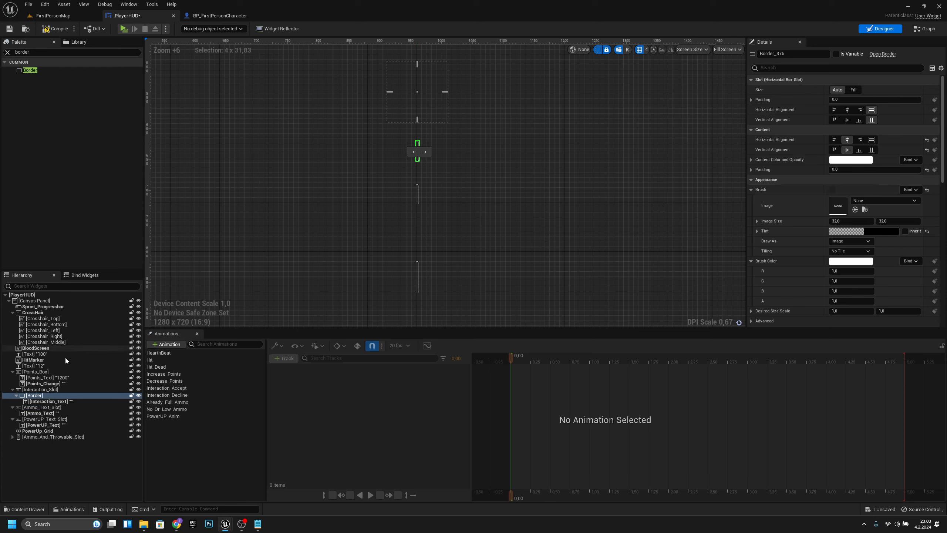
left_click(46, 391)
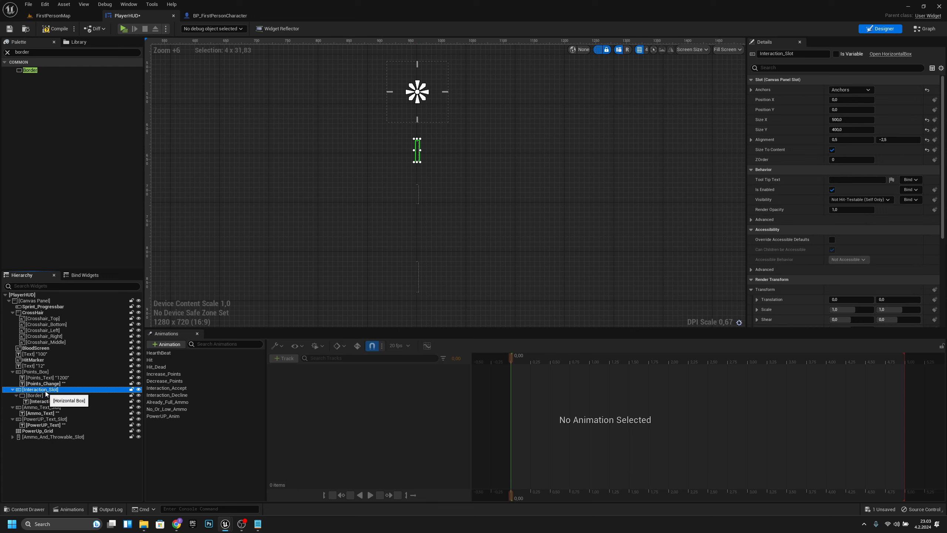
left_click(13, 390)
left_click(31, 396)
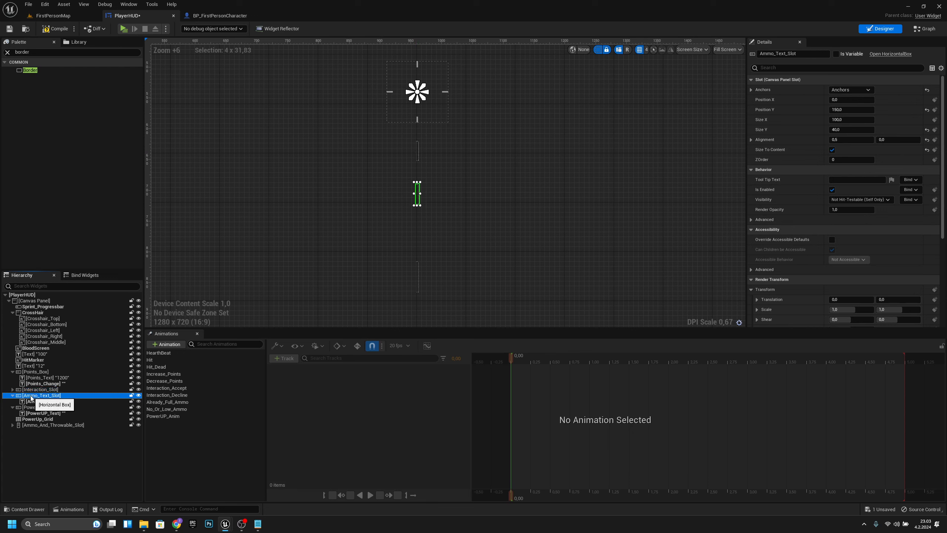
left_click(13, 395)
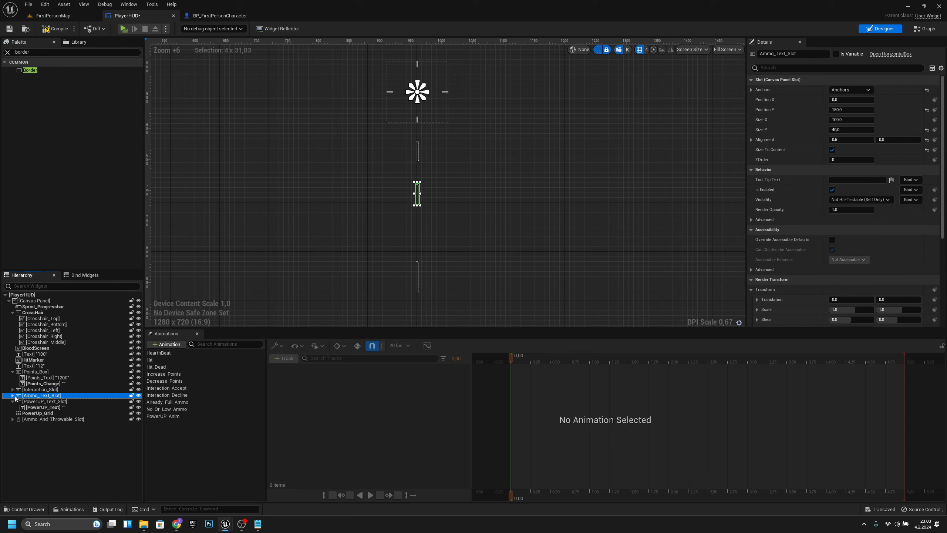
Step: Set the Position Y of PowerUP_Text_Slot to 225
left_click(36, 402)
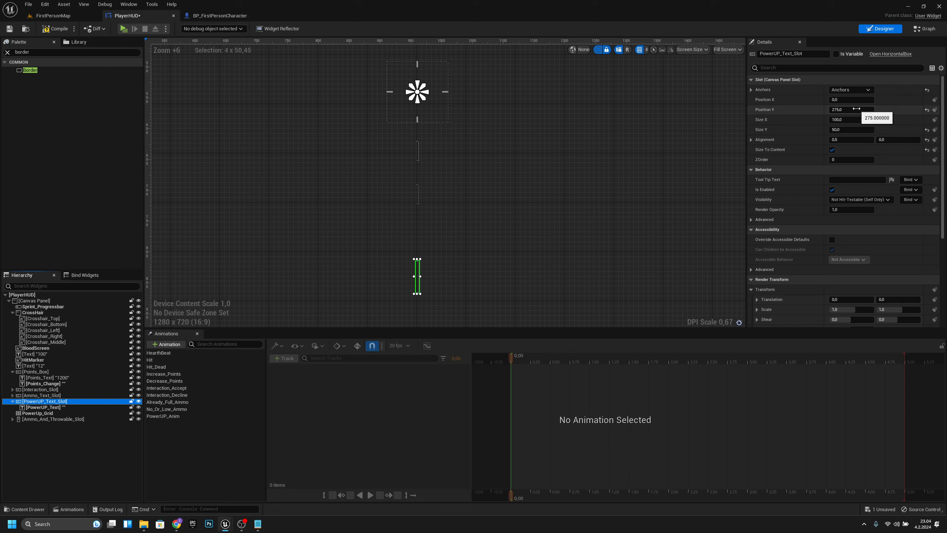
left_click(857, 109)
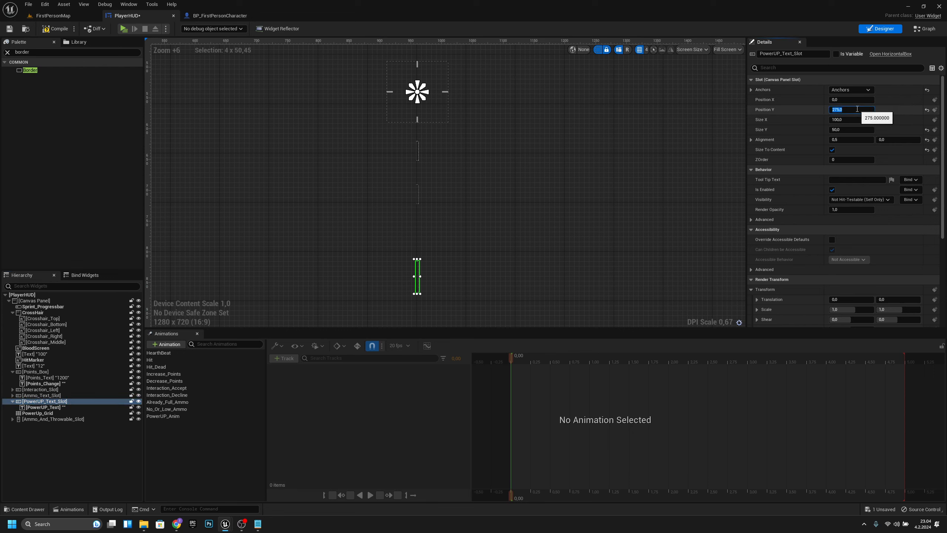
type("225")
key("Return")
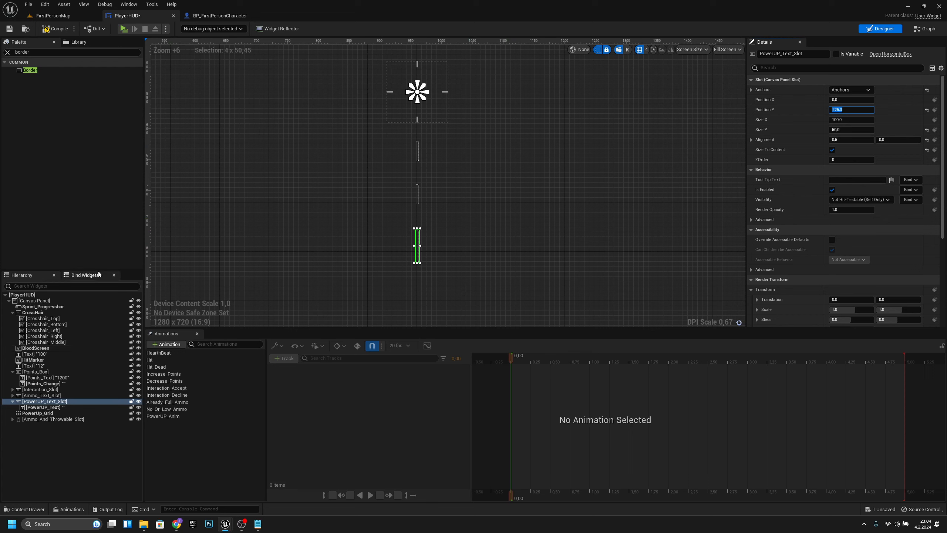
Step: Try a Size Y of 40 on PowerUP_Text_Slot, check PowerUP_Text's settings, and set the size back to 50
left_click(847, 129)
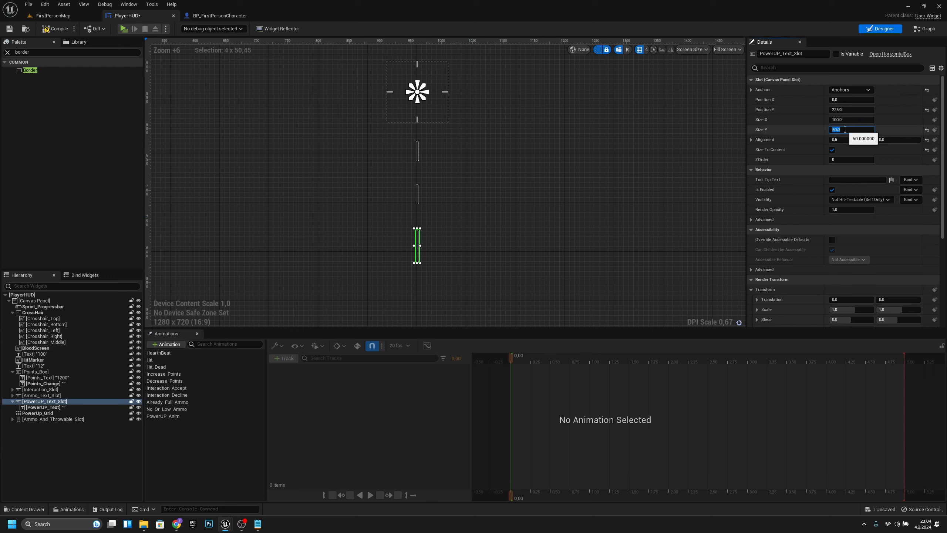
type("40")
key("Return")
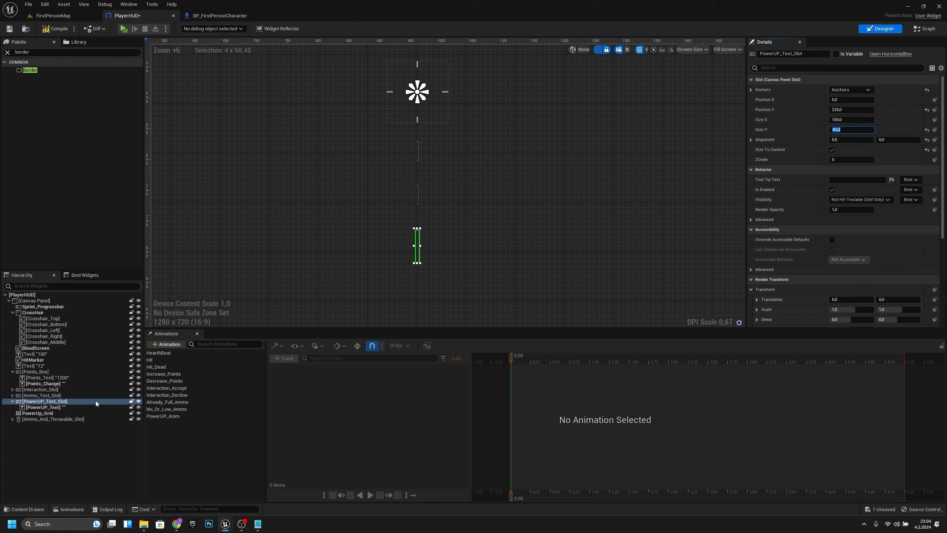
left_click(52, 407)
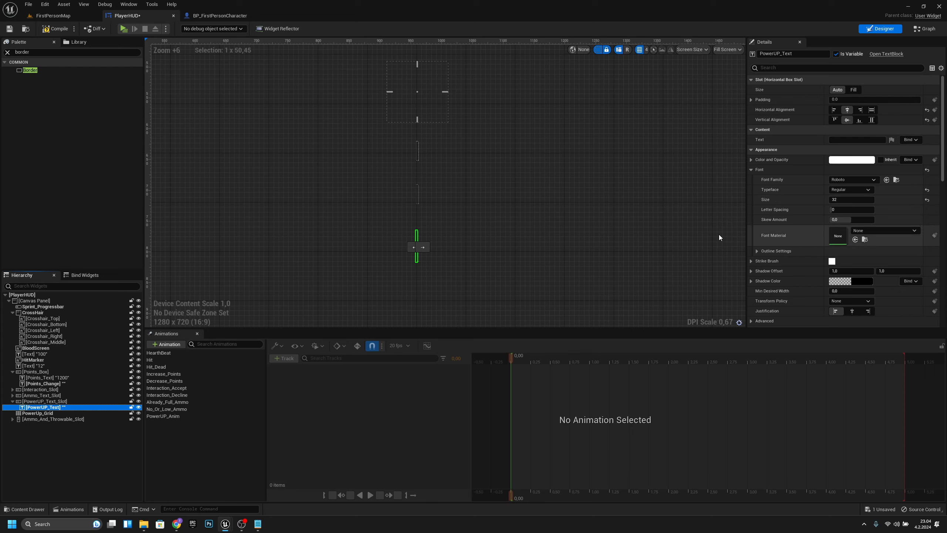
left_click(65, 402)
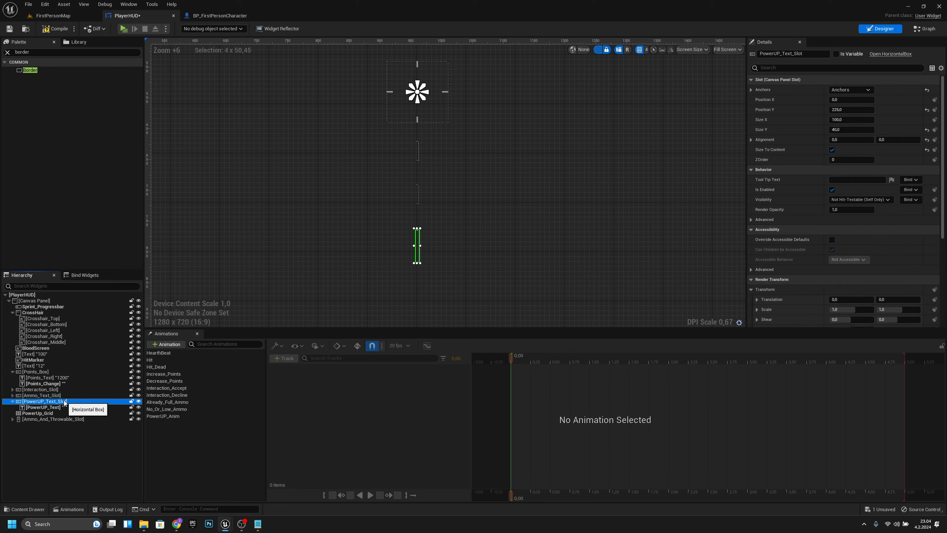
left_click(845, 130)
type("5")
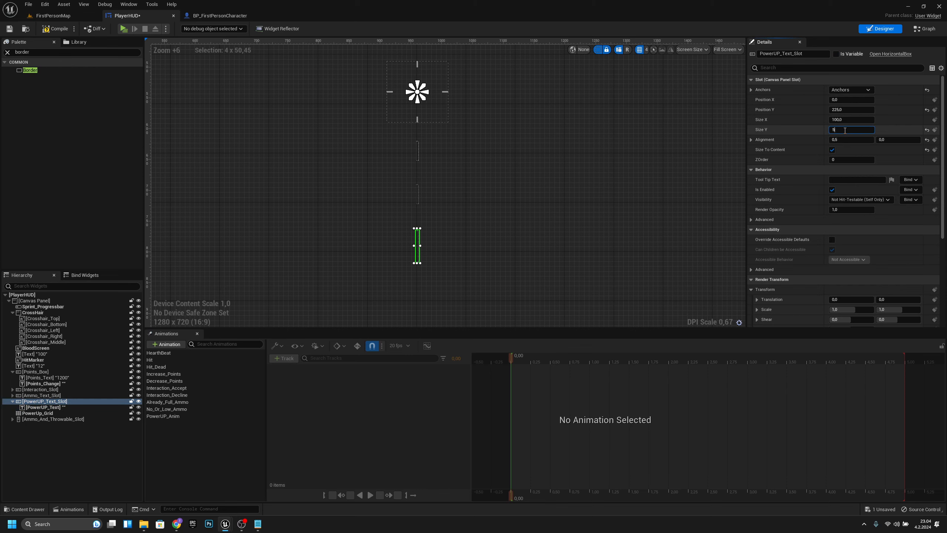
type("0")
key("Return")
Step: Compile and save PlayerHUD, including all unsaved assets
right_click_drag(503, 182, 530, 139)
scroll(537, 201, "down", 3)
right_click_drag(537, 201, 476, 218)
left_click(55, 30)
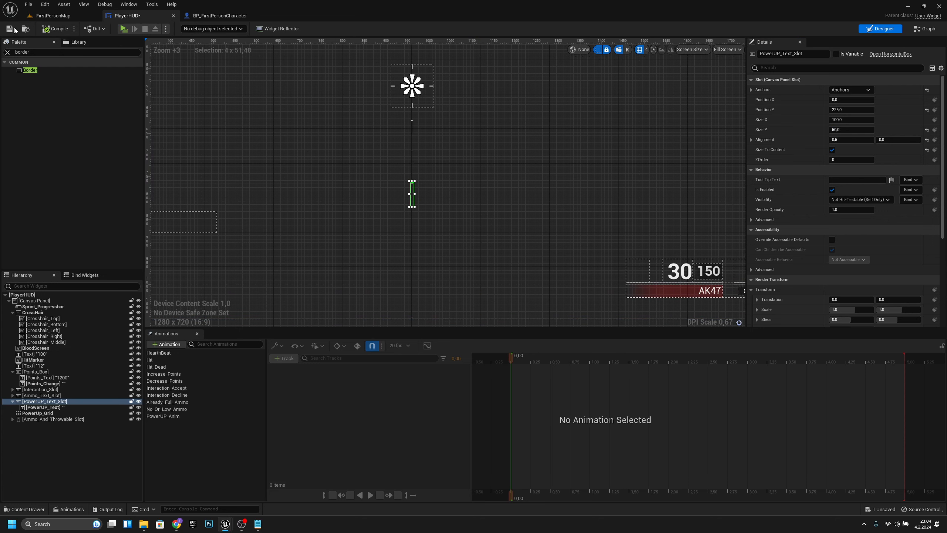
left_click(10, 29)
left_click(28, 5)
left_click(47, 40)
left_click(242, 525)
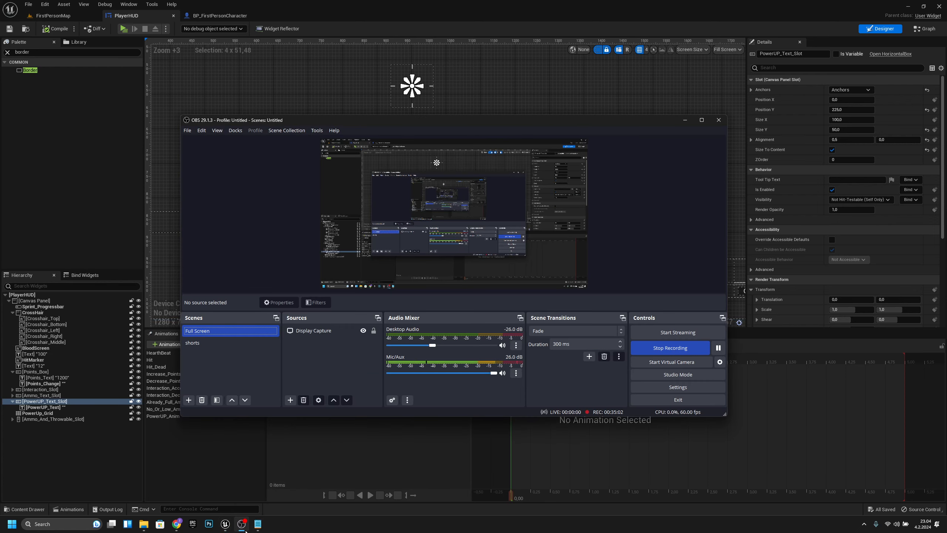
left_click(243, 524)
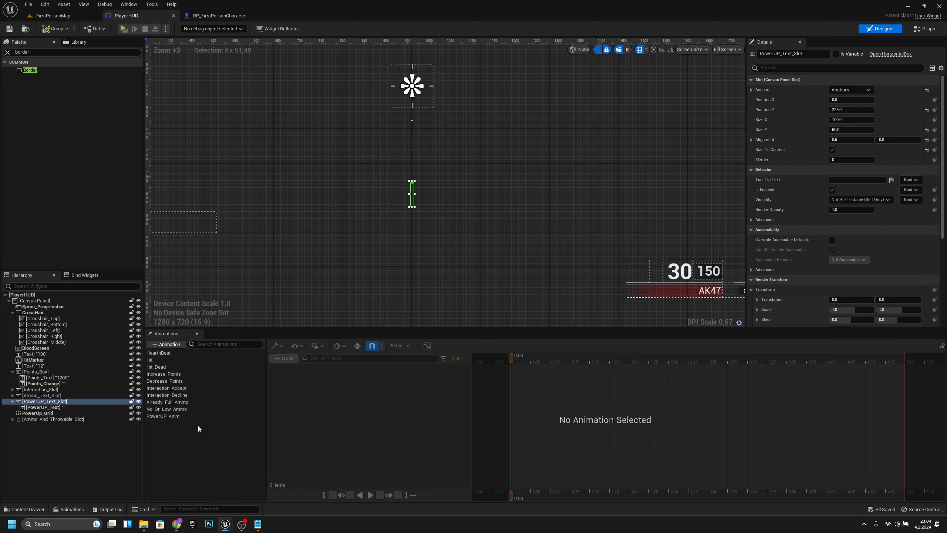
Step: Turn off Size To Content for PowerUp_Grid and set its size to 300 by 60
left_click(12, 401)
left_click(43, 409)
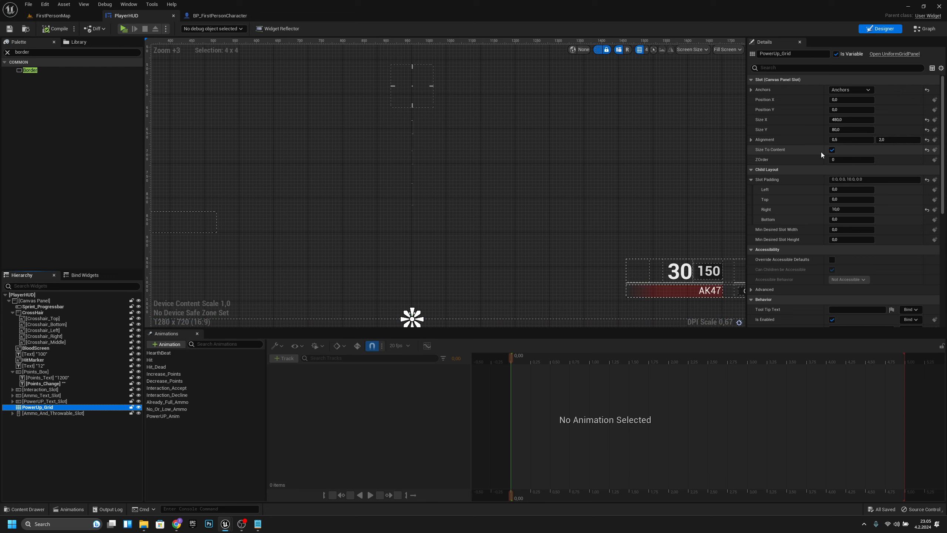
left_click(831, 150)
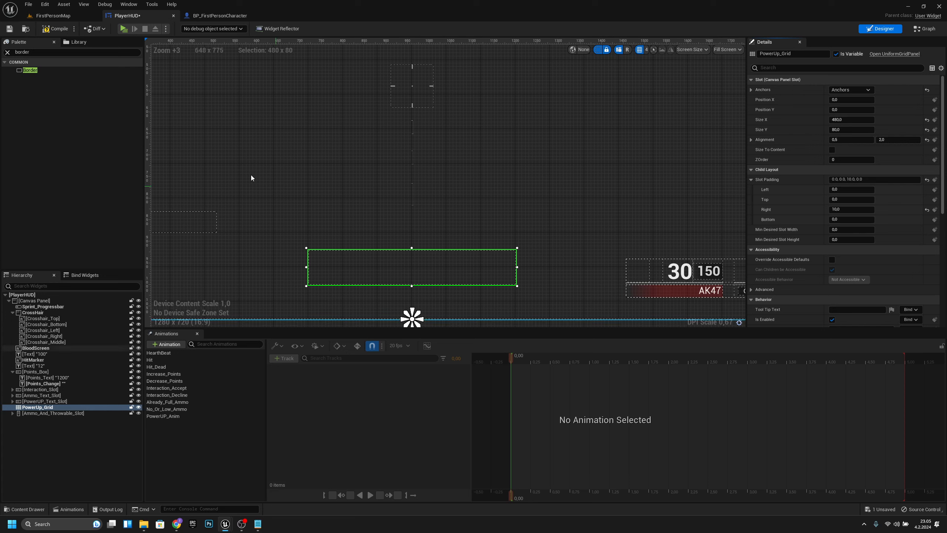
left_click(846, 130)
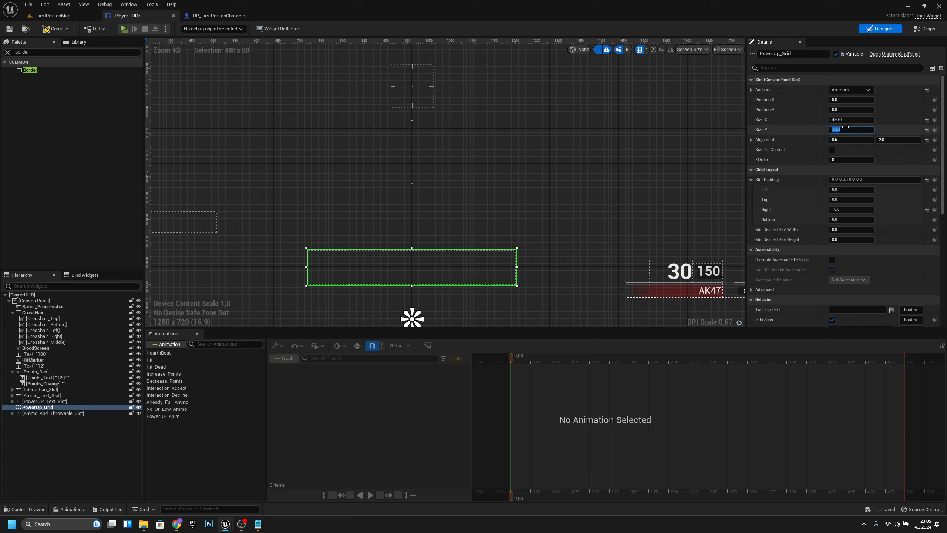
type("60")
key("Return")
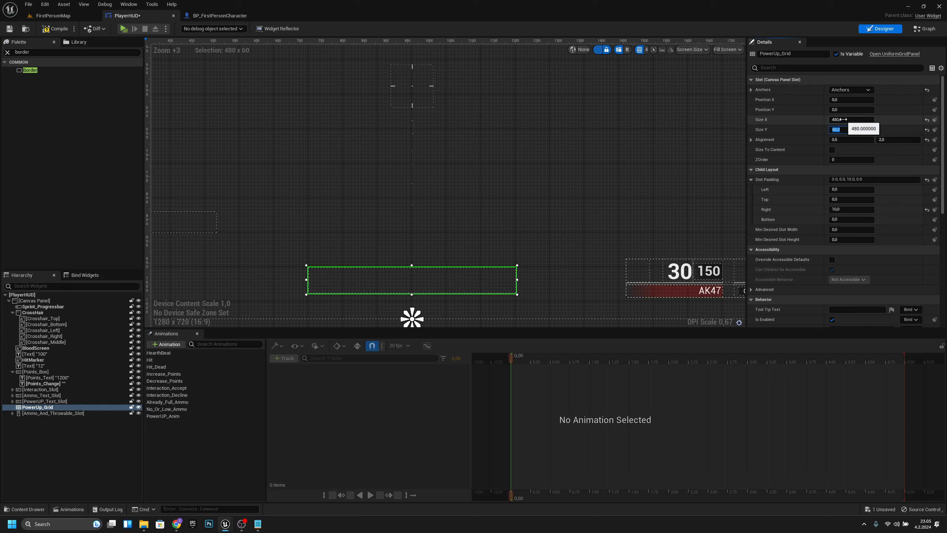
left_click(843, 120)
type("300")
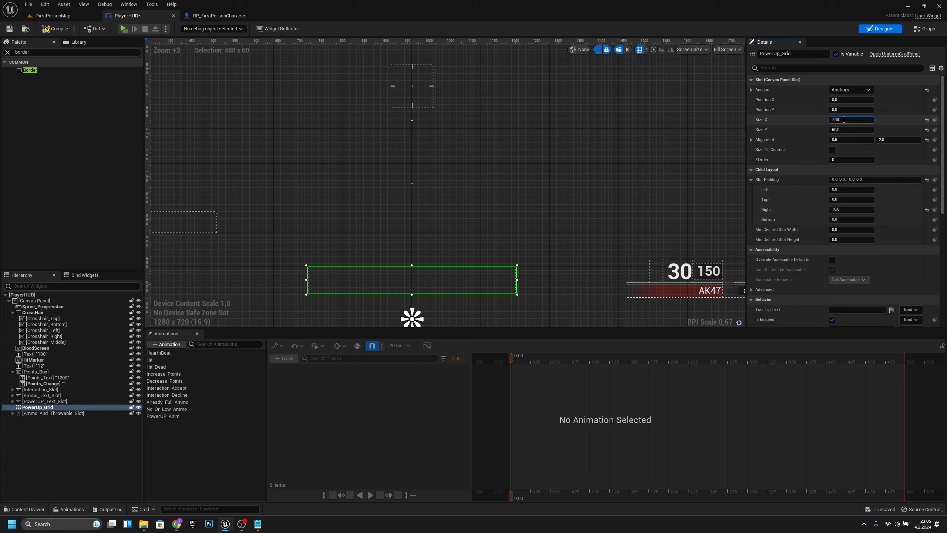
key("Return")
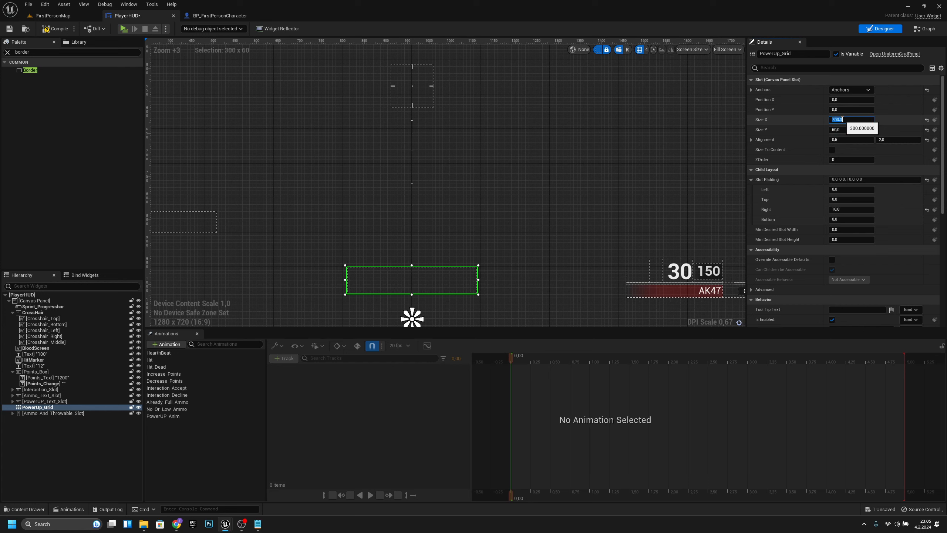
Step: Set PowerUp_Grid's vertical alignment to 1 and its Position Y to -150, and compile PlayerHUD
left_click(891, 139)
type("1")
key("Return")
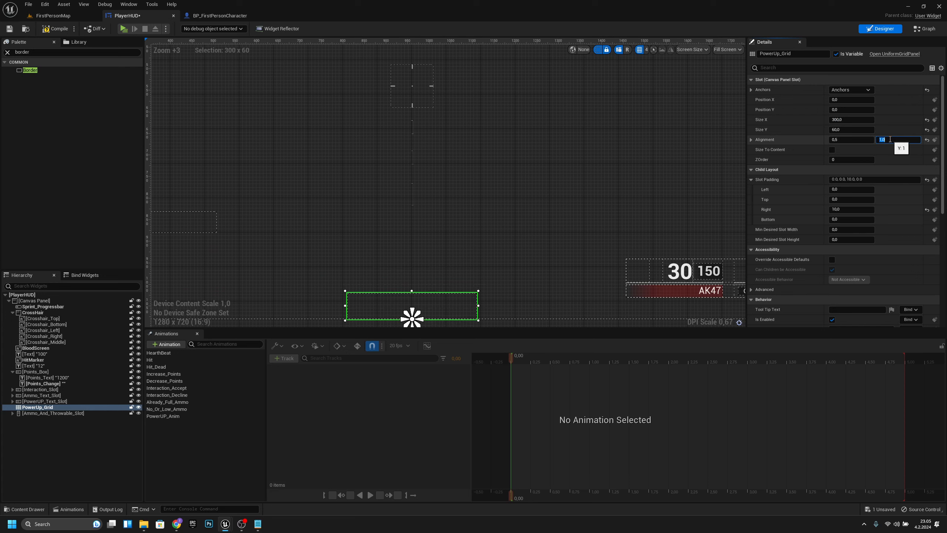
left_click(846, 109)
type("-")
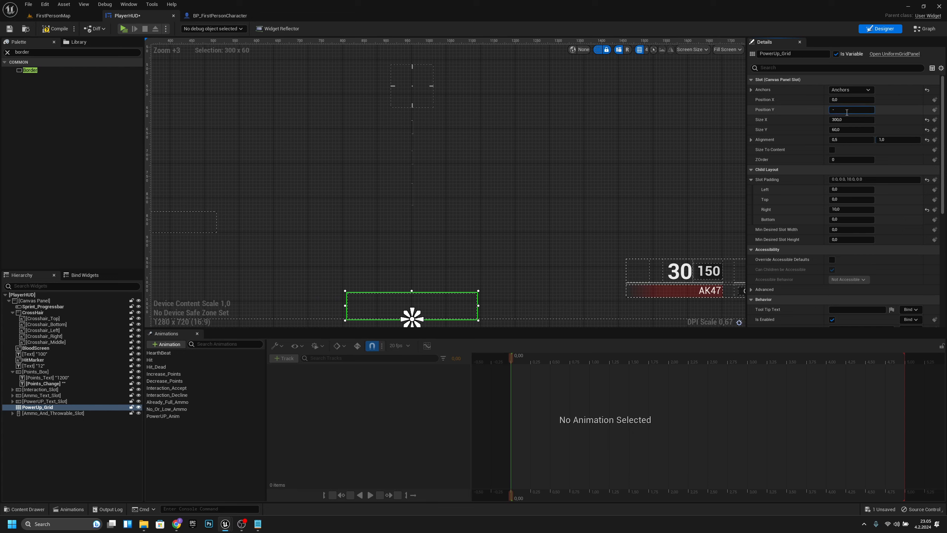
type("150")
key("Return")
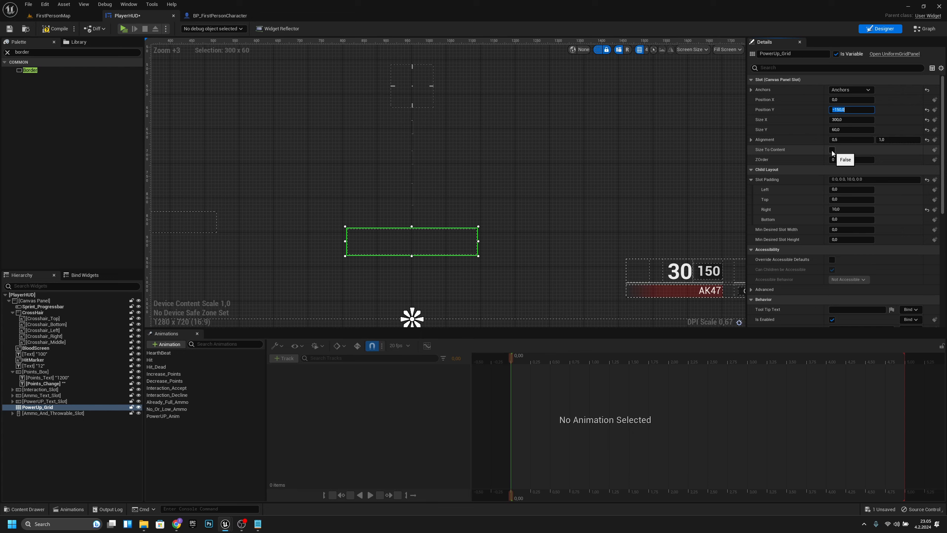
left_click(54, 29)
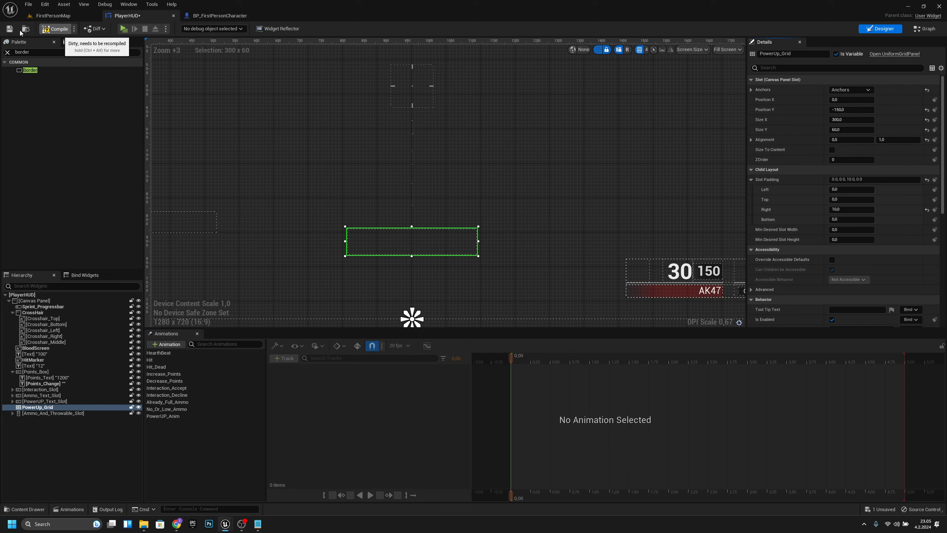
Step: Open the PowerUp_Slot widget from the HUD blueprints folder of the FirstPersonMap project
left_click(70, 17)
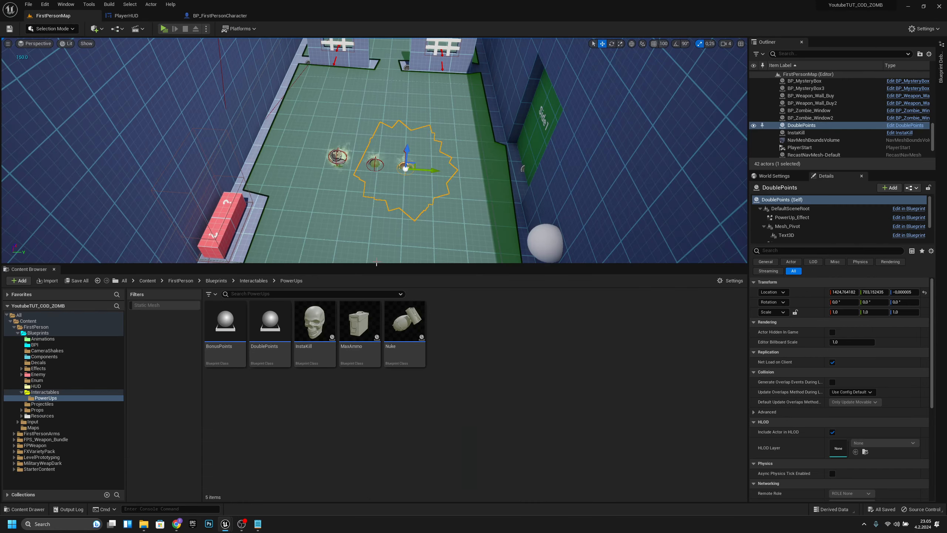
left_click(44, 387)
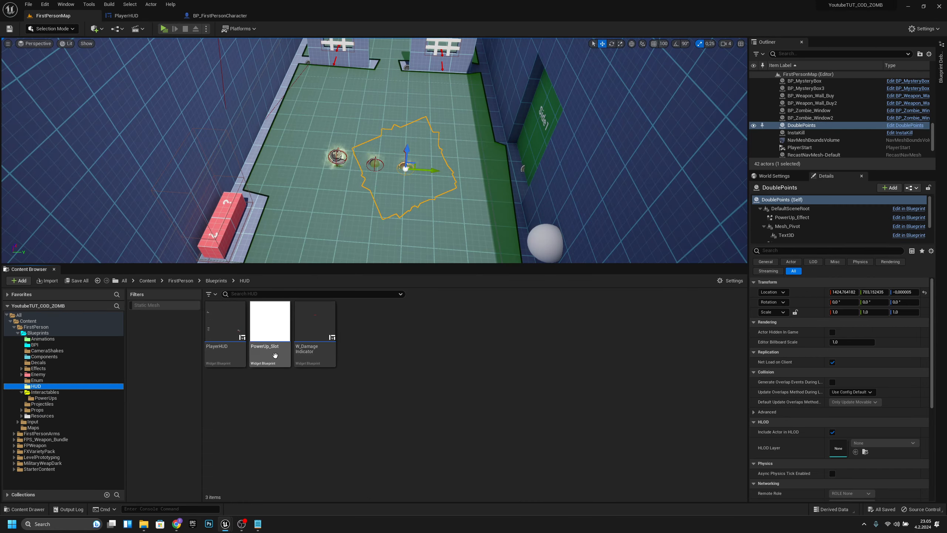
double_click(274, 331)
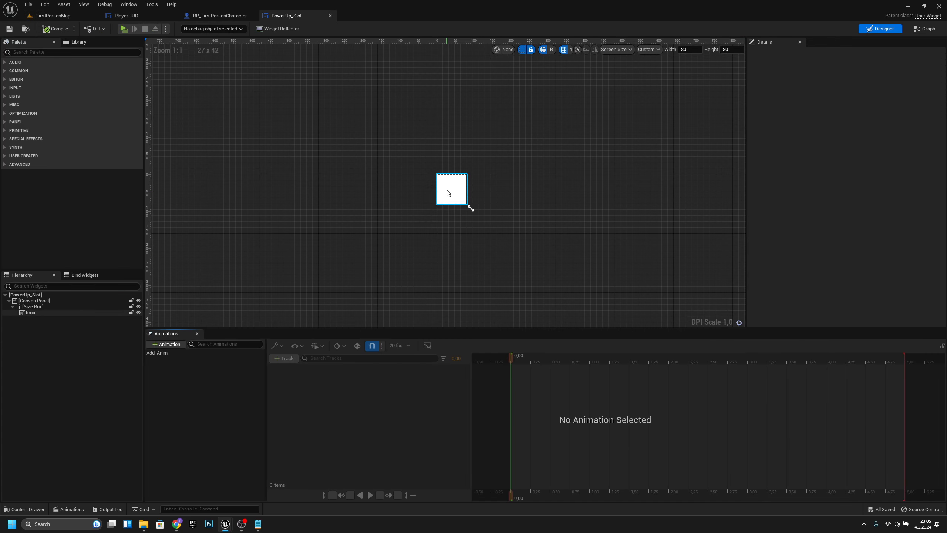
Step: Set the PowerUp_Slot's Size Box to 60 by 60
left_click(449, 193)
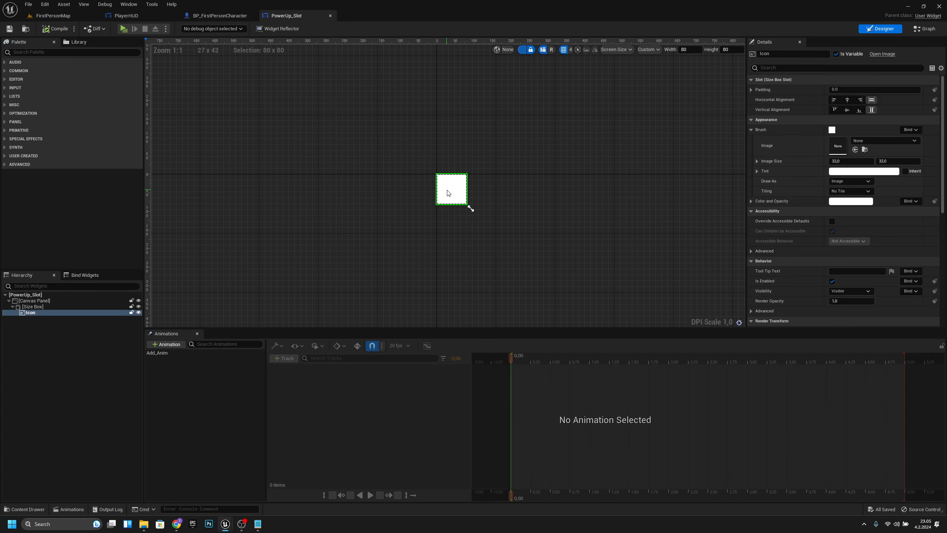
left_click(62, 305)
left_click(846, 120)
type("6")
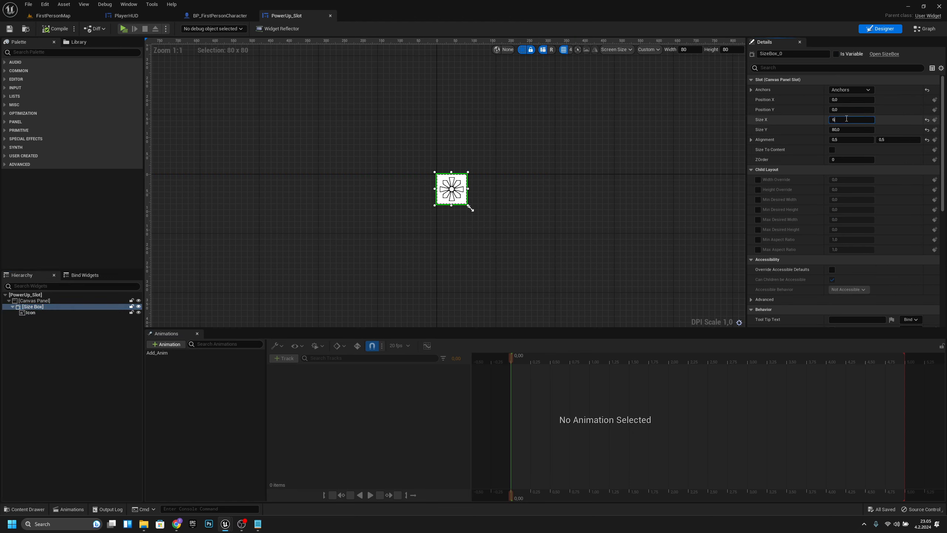
type("0")
key("Return")
left_click(847, 129)
type("60")
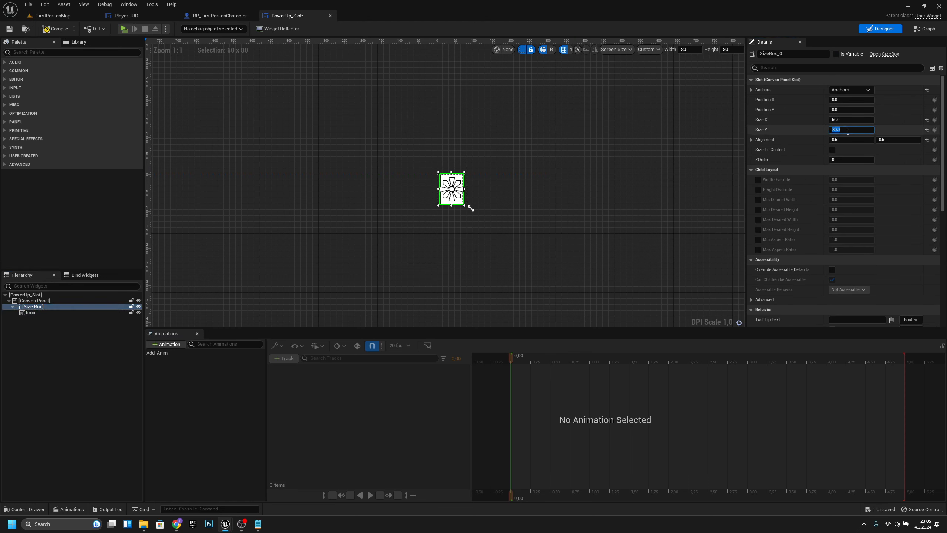
Step: Set PowerUp_Slot's custom preview screen size to a width of 60 and a height of 60
left_click(688, 50)
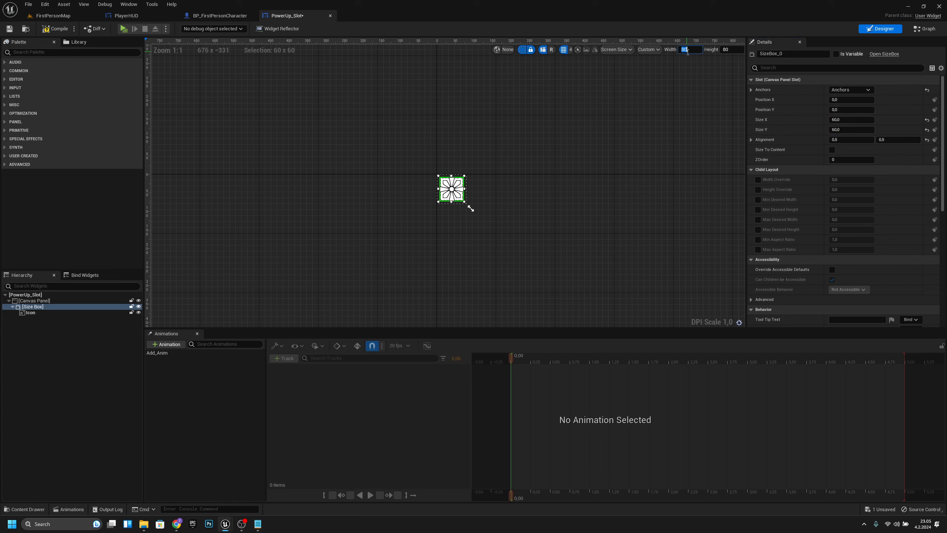
type("60")
key("Return")
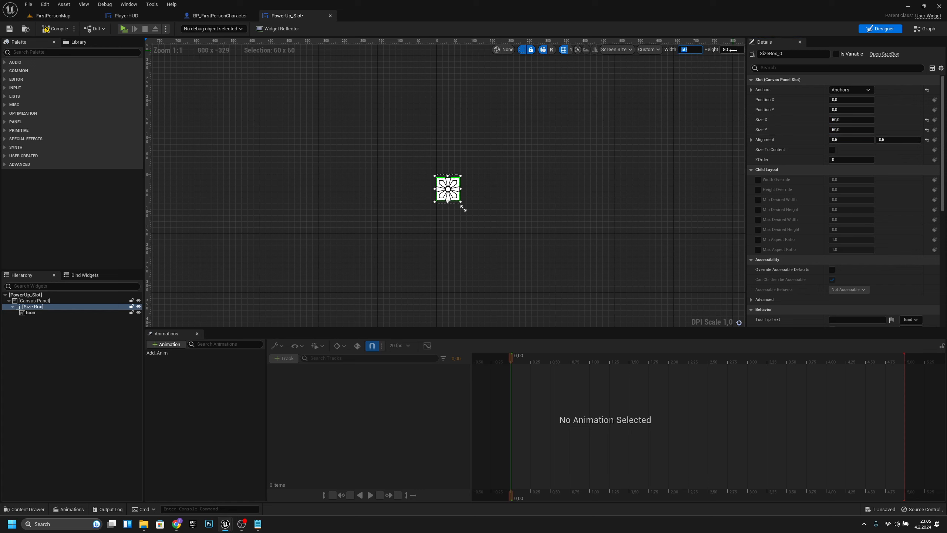
left_click(733, 50)
type("60")
key("Return")
Step: Compile and save PowerUp_Slot, check its Icon image, and close the widget
scroll(458, 192, "up", 7)
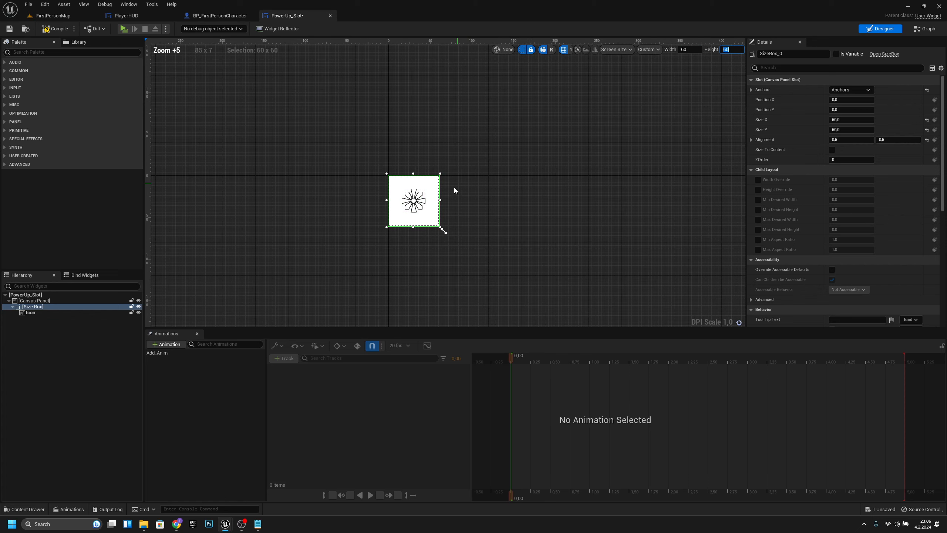
right_click_drag(458, 192, 503, 182)
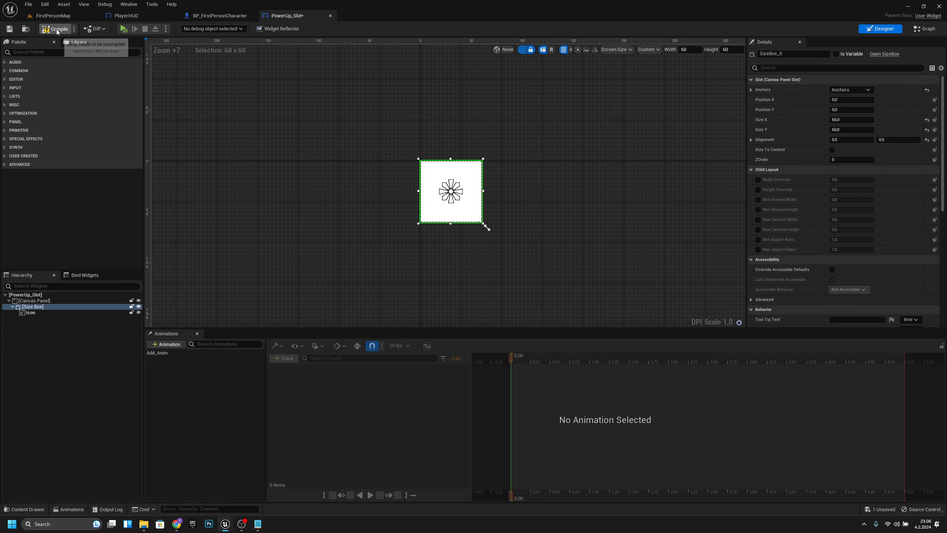
left_click(10, 29)
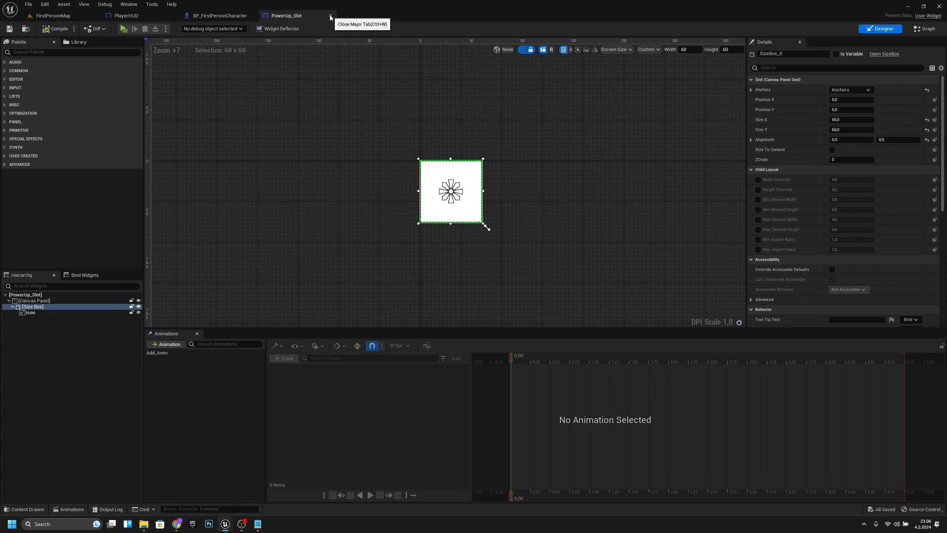
left_click(32, 313)
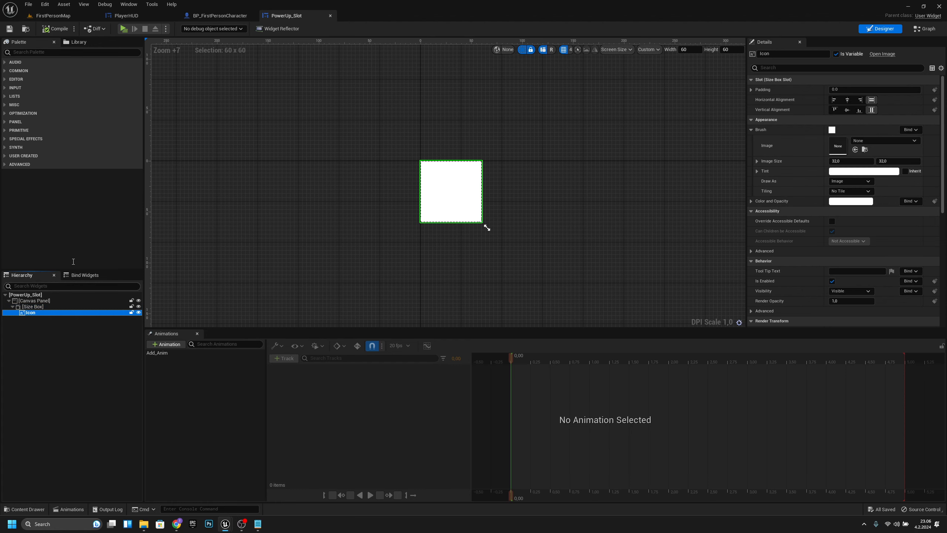
left_click(330, 15)
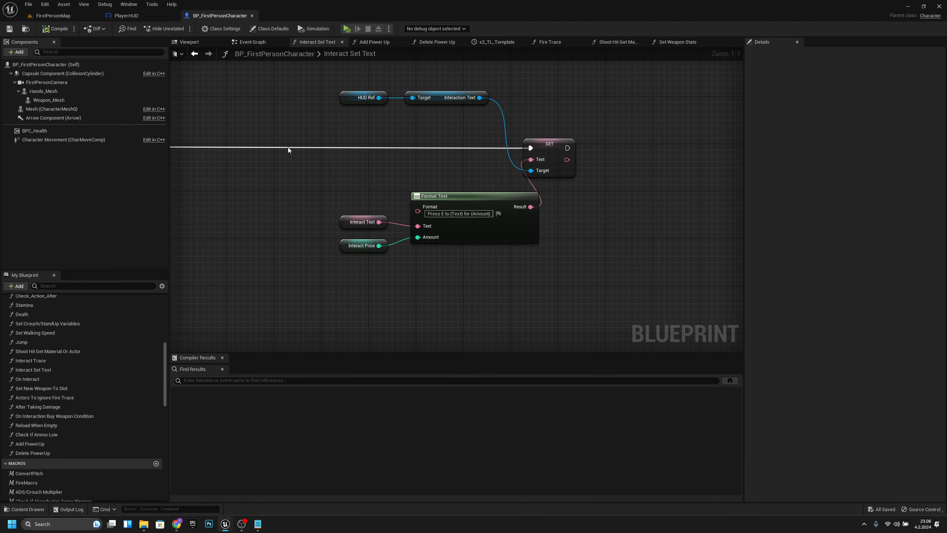
Step: Set PowerUp_Grid's right slot padding to 5 in PlayerHUD
left_click(123, 16)
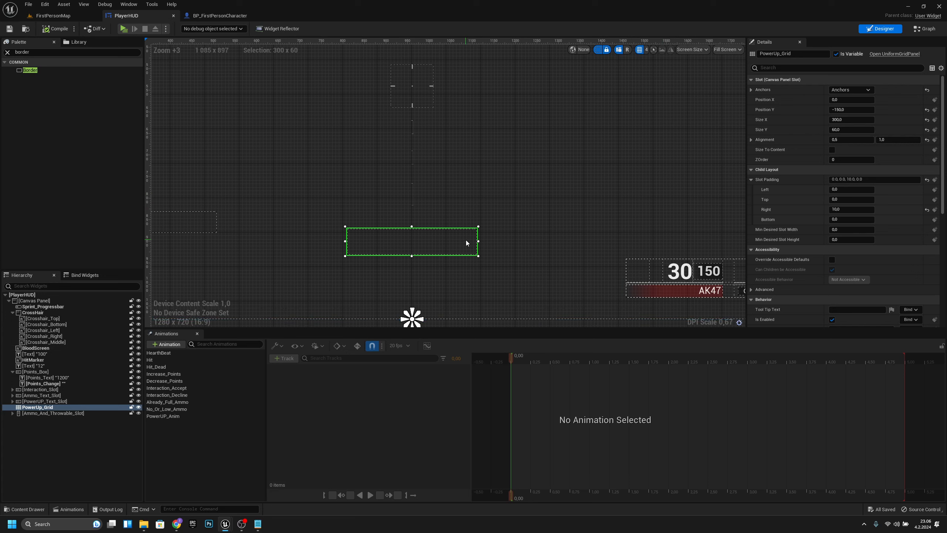
left_click(847, 210)
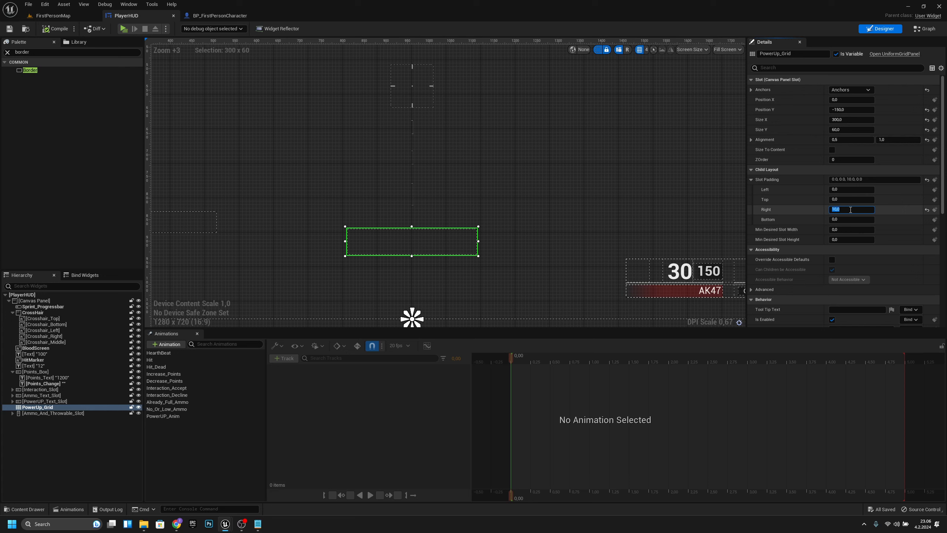
type("5")
key("Return")
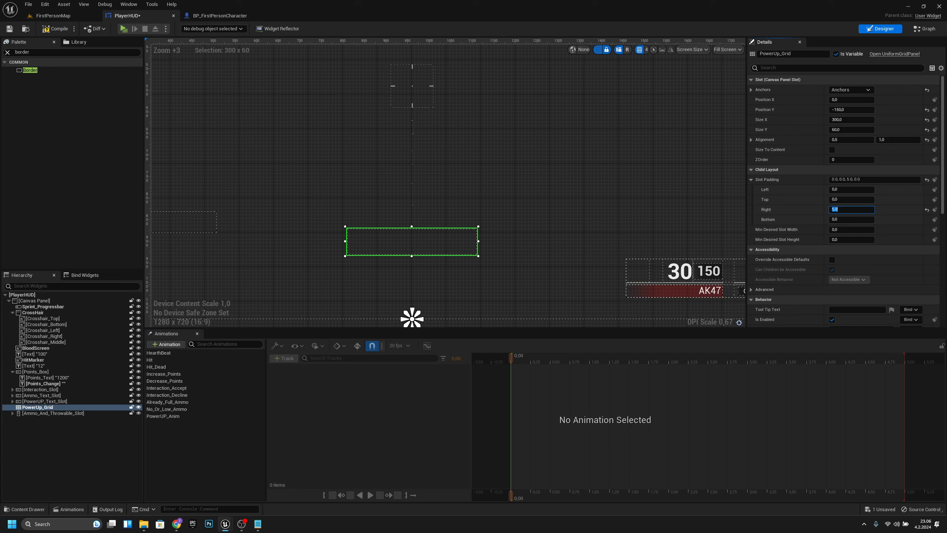
Step: Duplicate PowerUp_Grid in the PlayerHUD hierarchy and rename the copy Perk_Grid
right_click(38, 407)
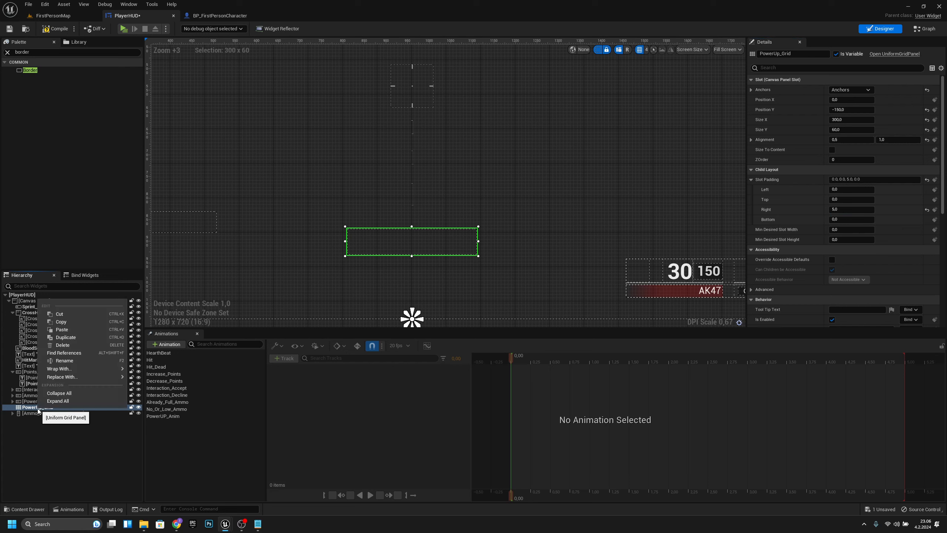
left_click(62, 335)
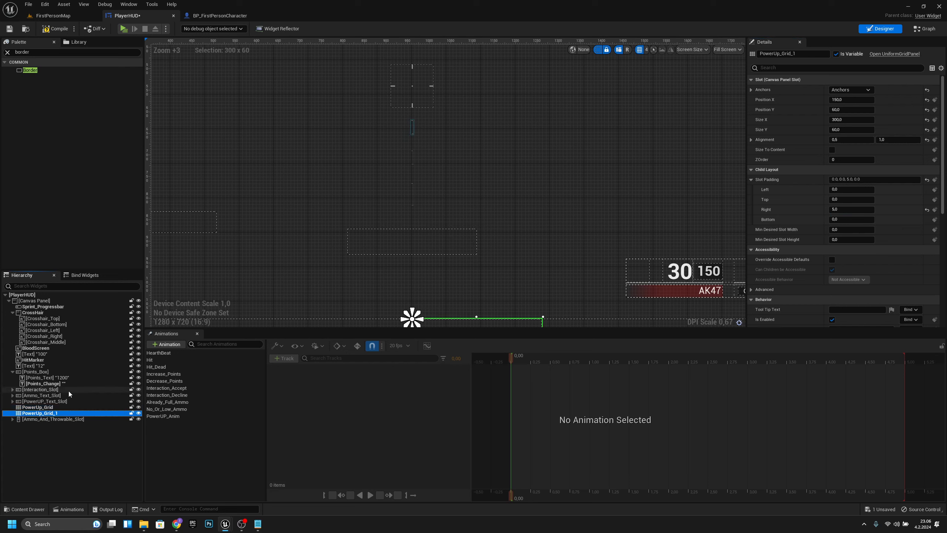
double_click(59, 414)
type("Per")
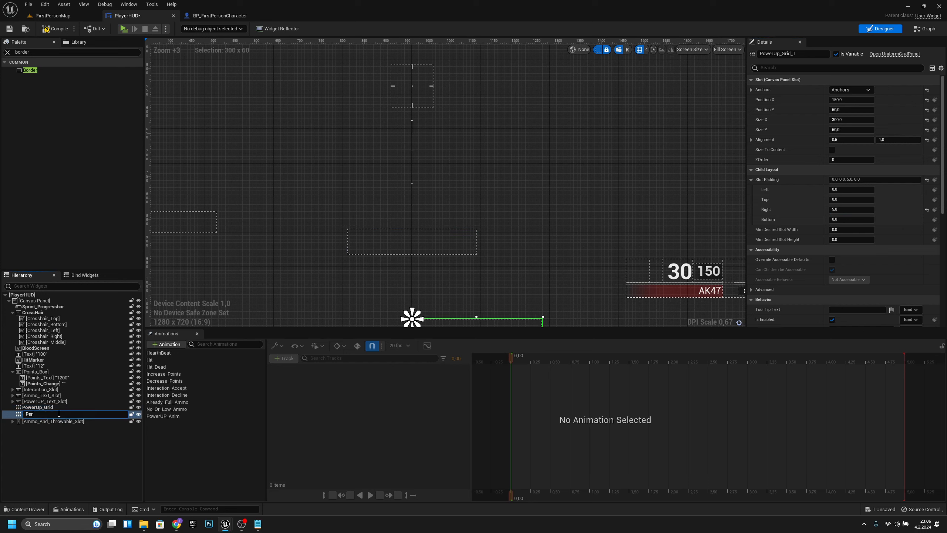
type("k_Grid")
key("Return")
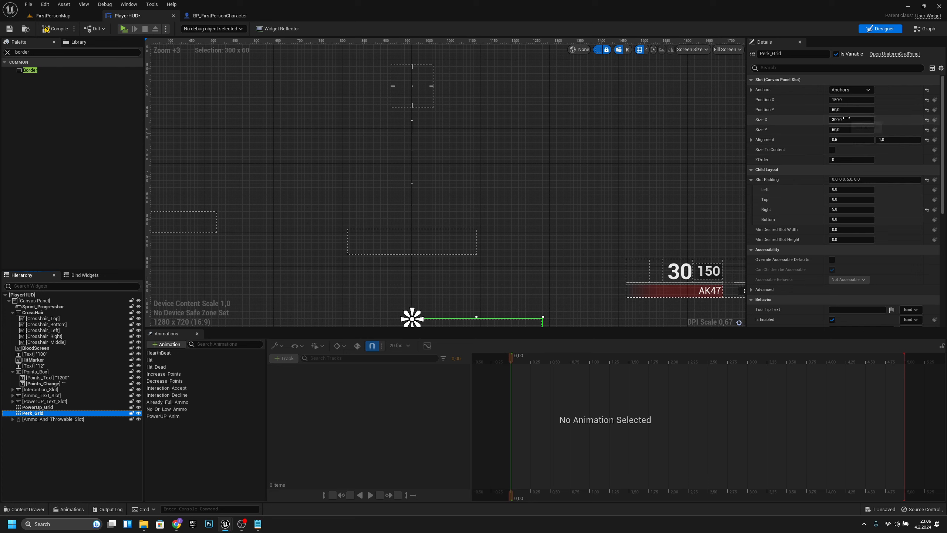
Step: Set Perk_Grid's Position X to 0 and Position Y to -50
left_click(837, 99)
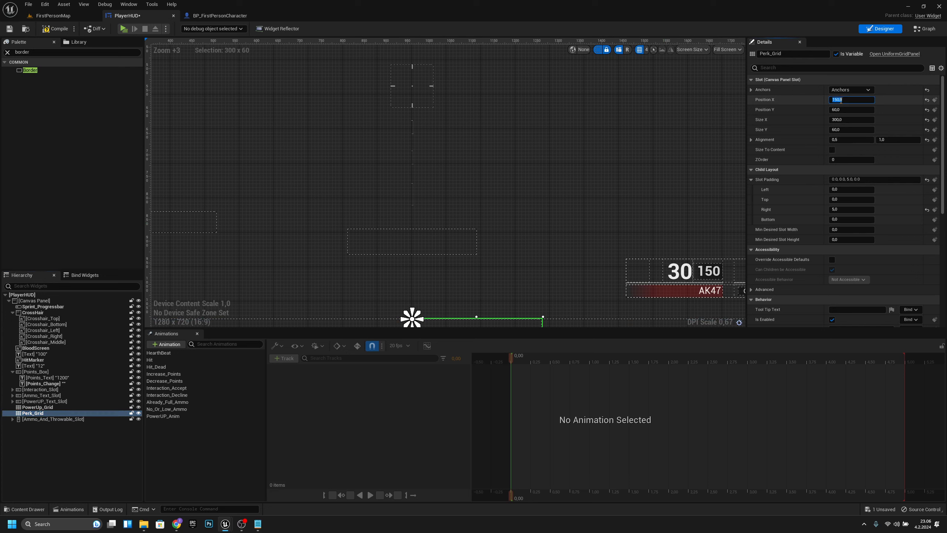
type("0")
key("Return")
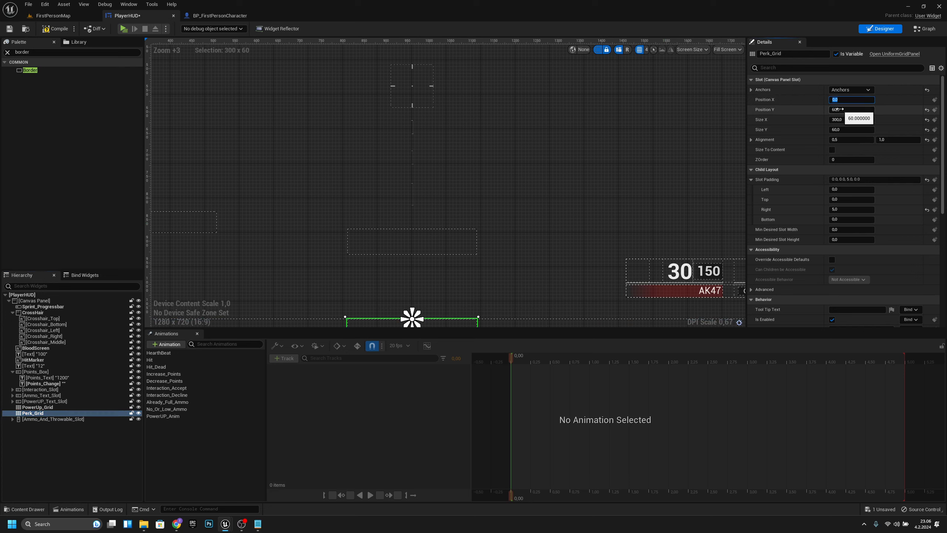
left_click(838, 109)
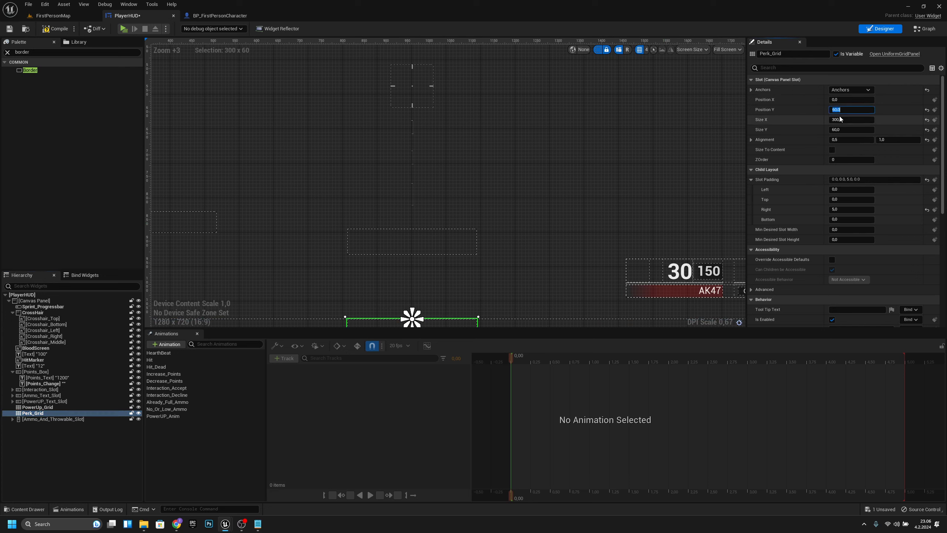
type("-50")
key("Return")
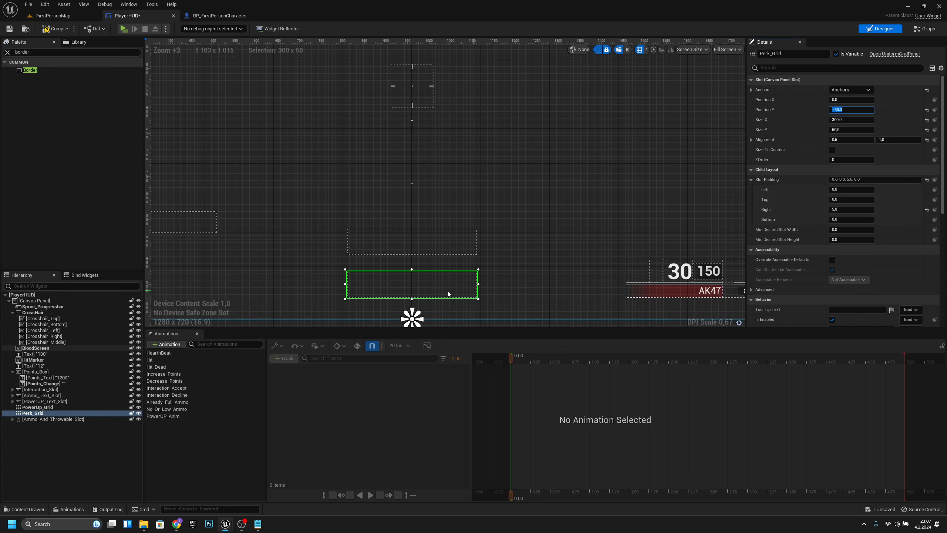
Step: Turn on Size To Content for both Perk_Grid and PowerUp_Grid, and save all assets
right_click_drag(298, 282, 335, 239)
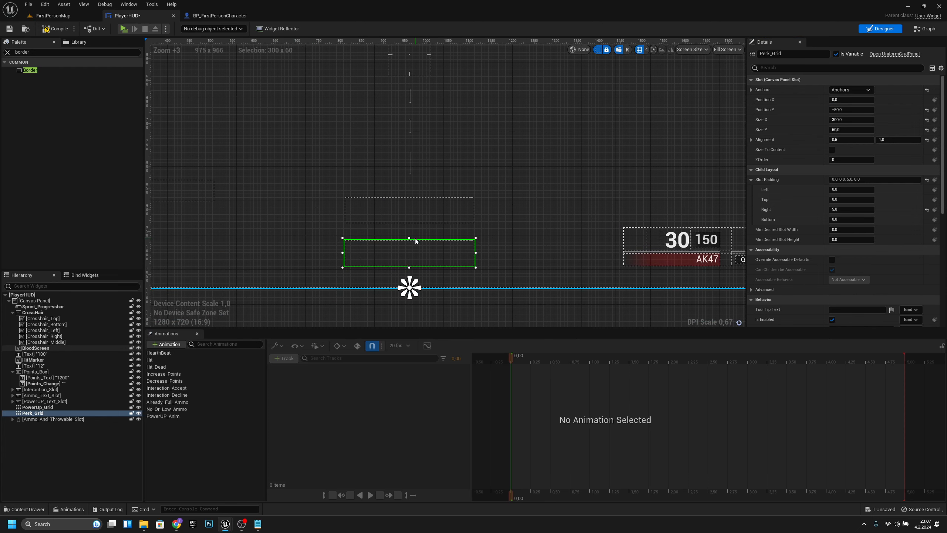
right_click_drag(431, 221, 423, 242)
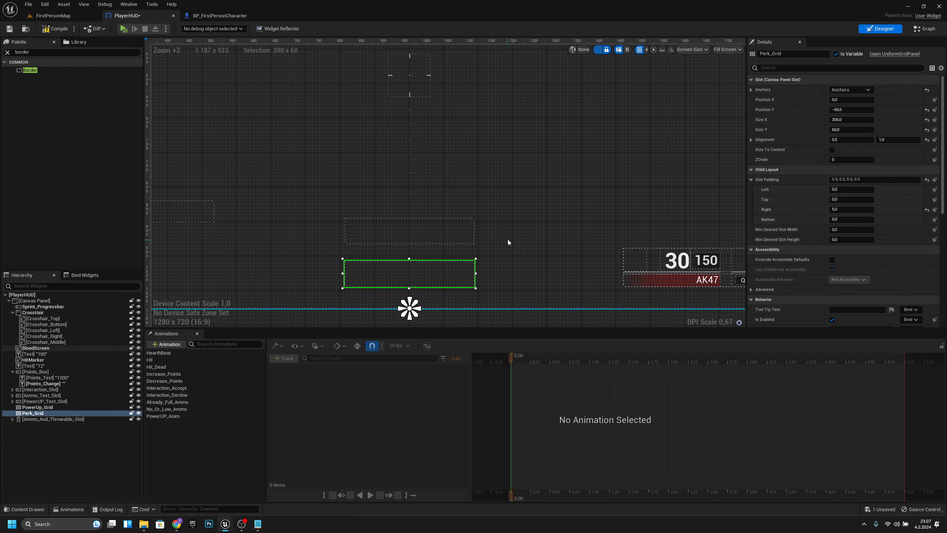
right_click_drag(508, 239, 548, 194)
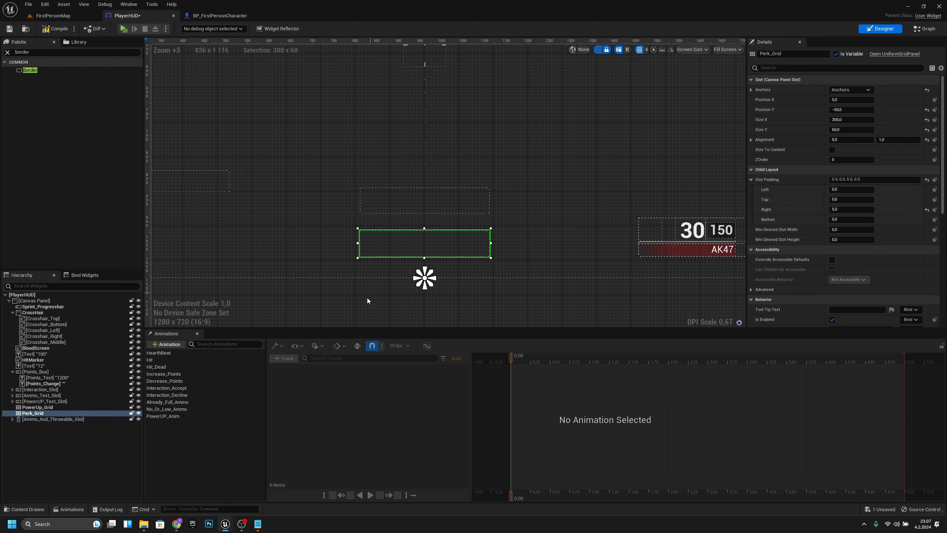
left_click(831, 150)
left_click(64, 407)
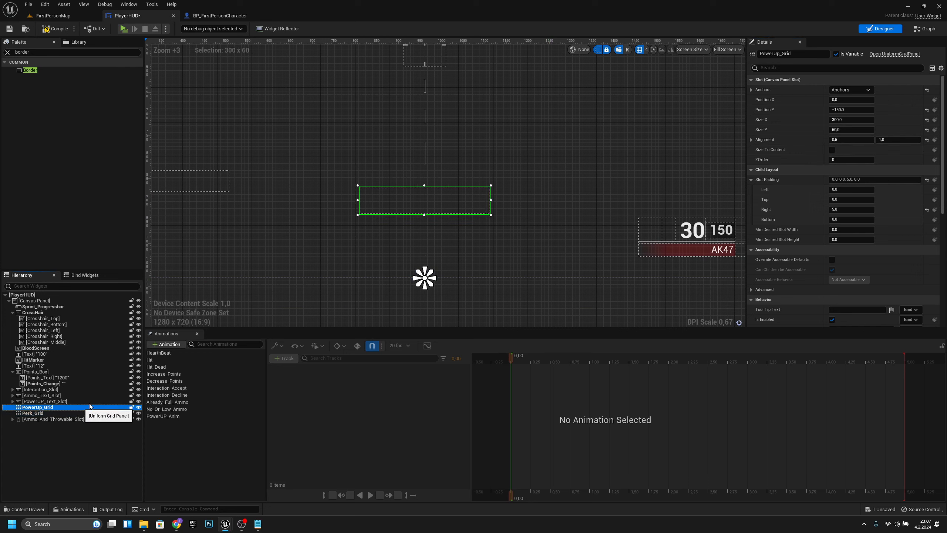
left_click(832, 150)
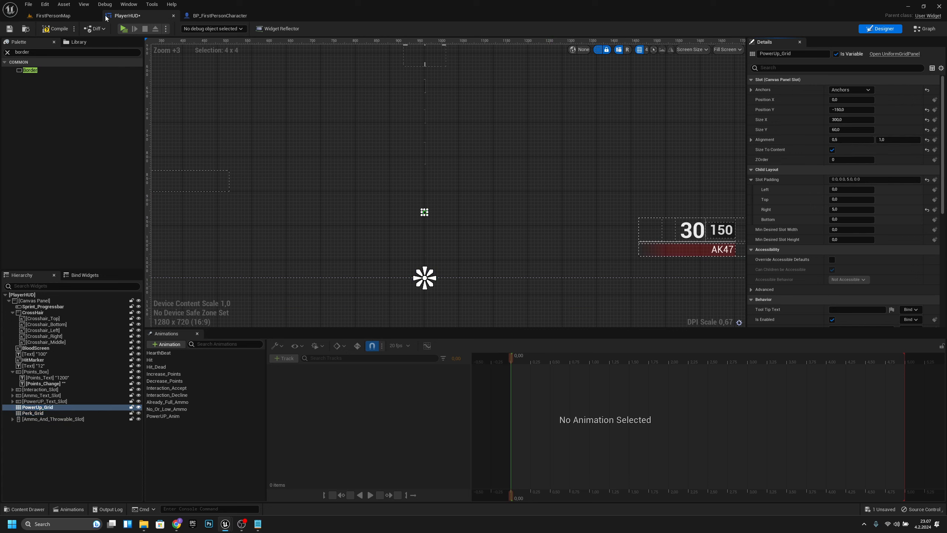
left_click(28, 4)
Step: Play-test the HUD by buying the AR4 from the wall and shooting zombies with the power-ups active
key("e")
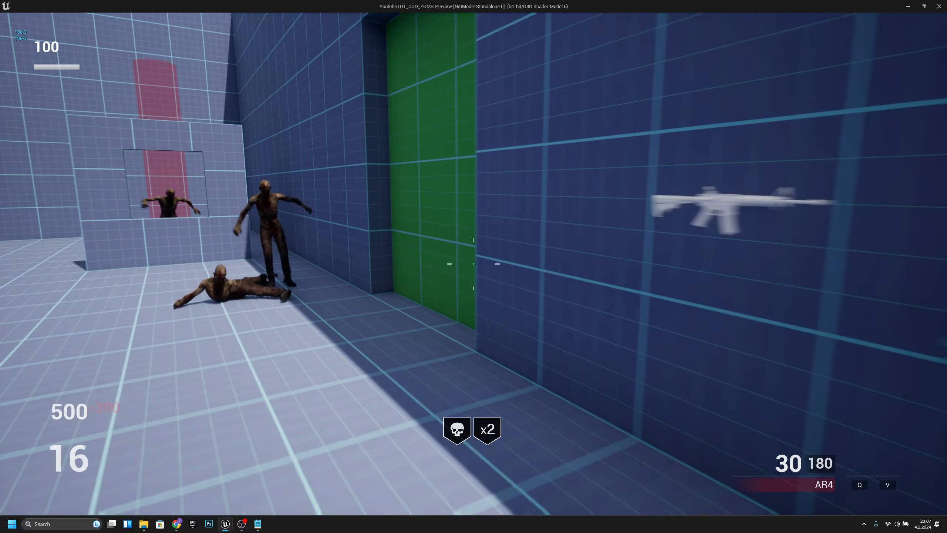
key("w")
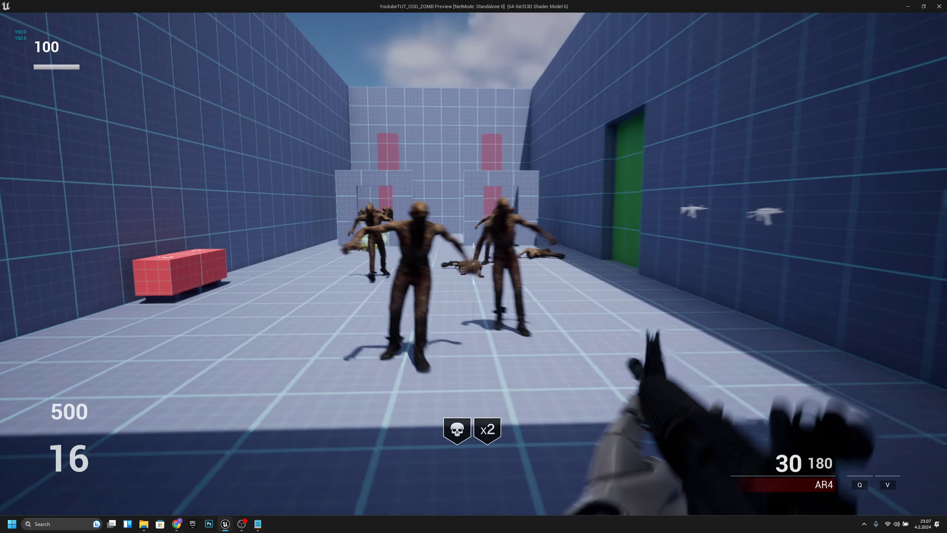
right_click(473, 264)
left_click(474, 264)
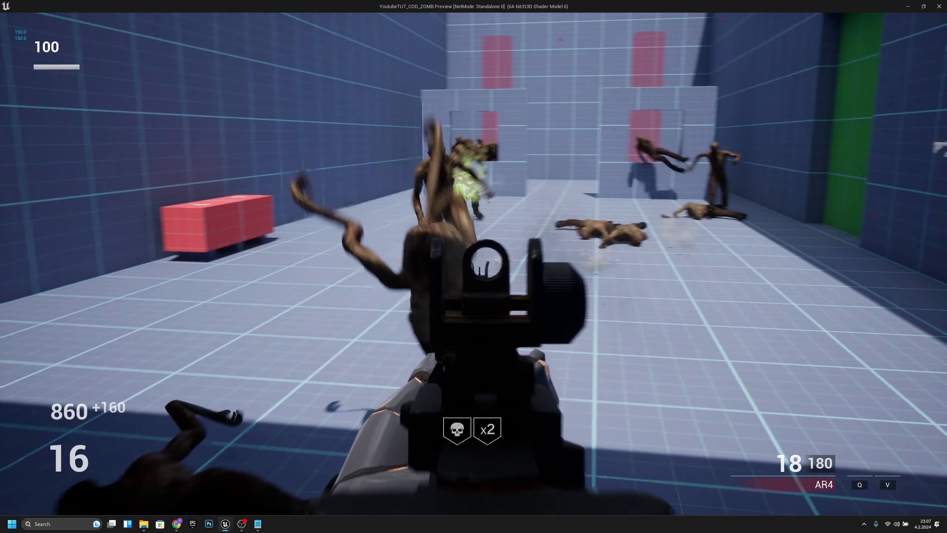
left_click(474, 264)
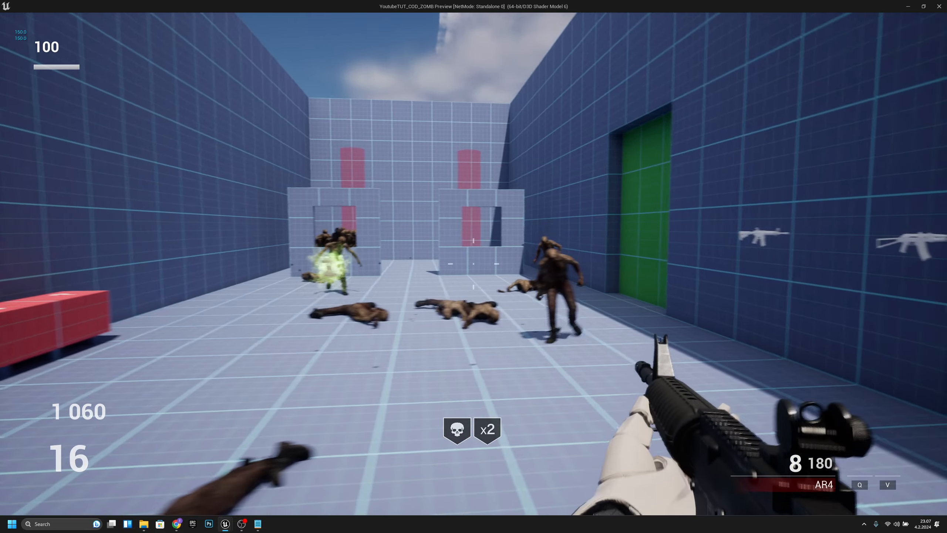
left_click(474, 264)
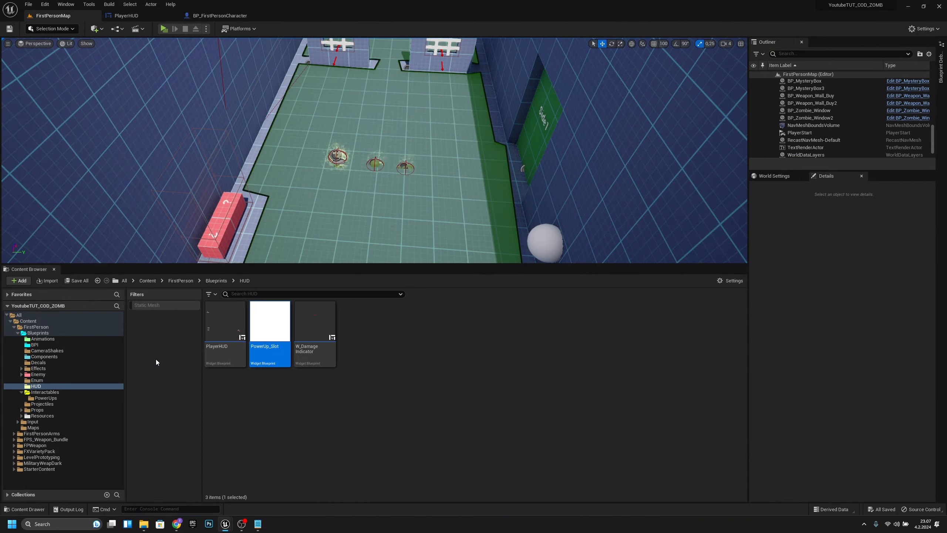
Step: Remove the placed test power-up pickups from the FirstPersonMap level and save everything
left_click(383, 387)
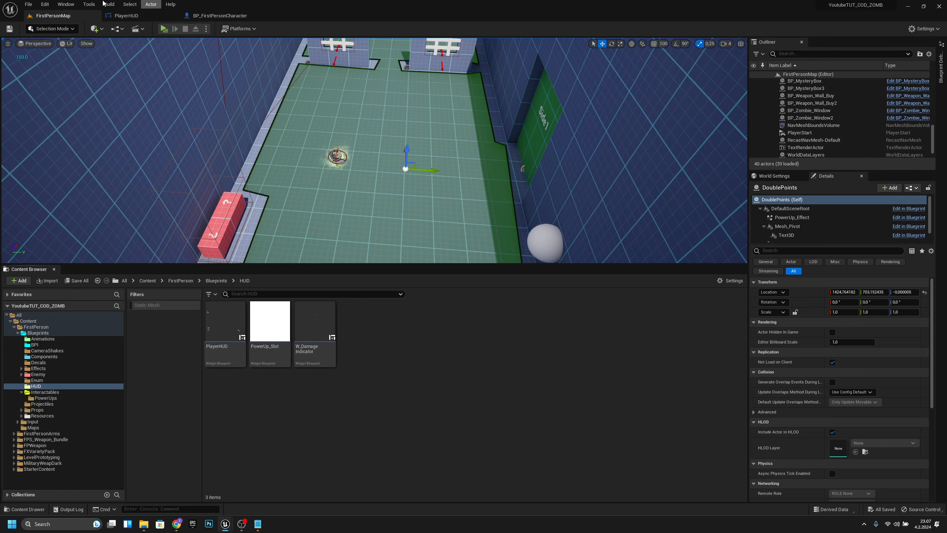
left_click(28, 4)
left_click(59, 74)
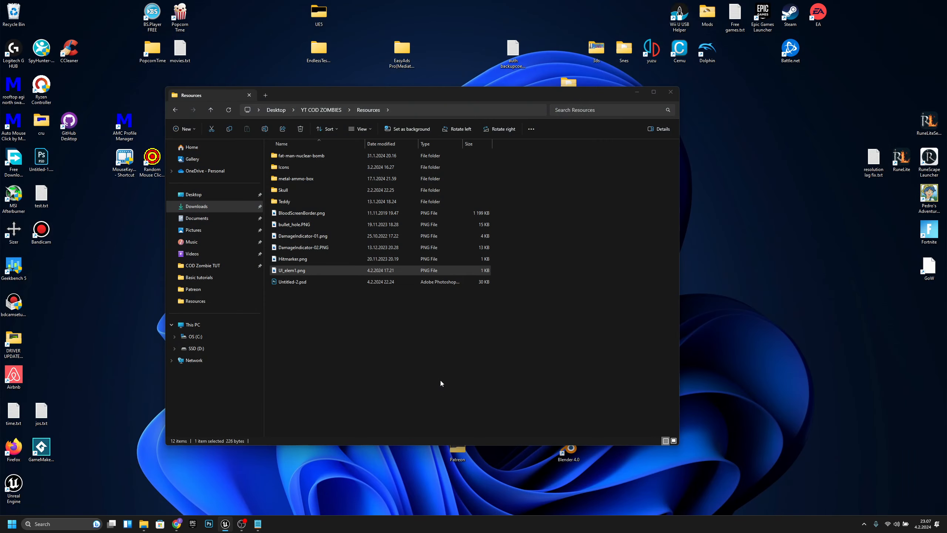
left_click(578, 359)
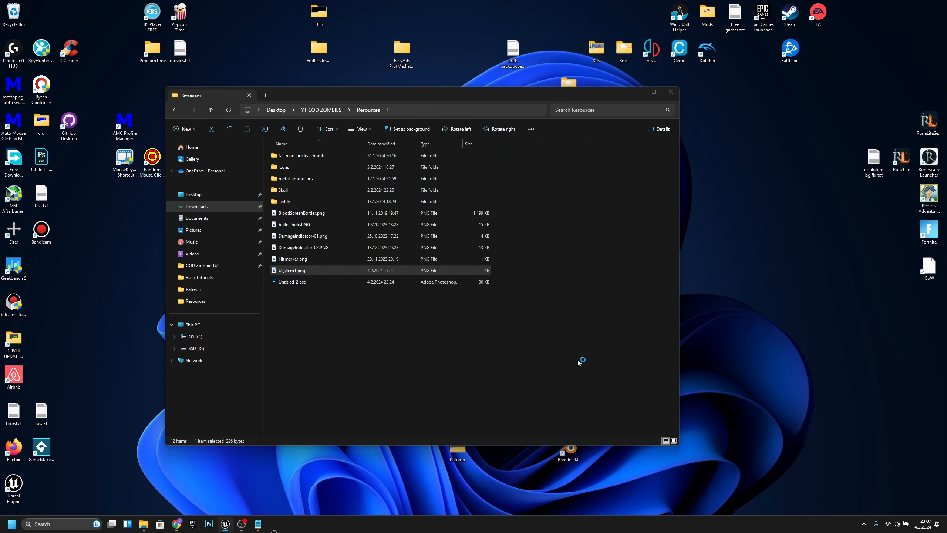